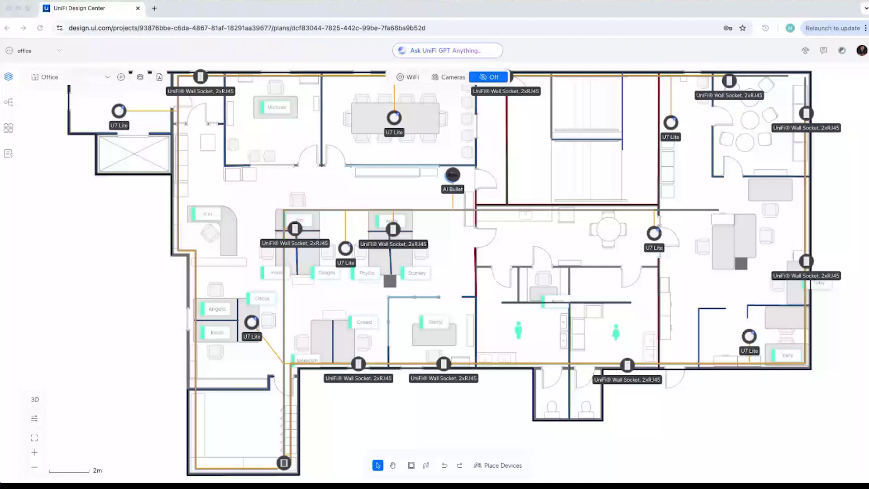
Enter the address design.ui.com in the current tab's address bar.
click(133, 28)
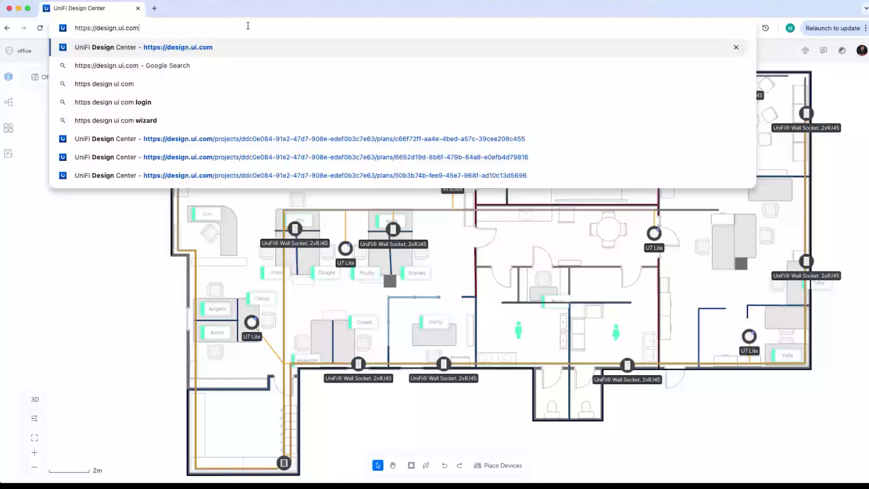
click(259, 17)
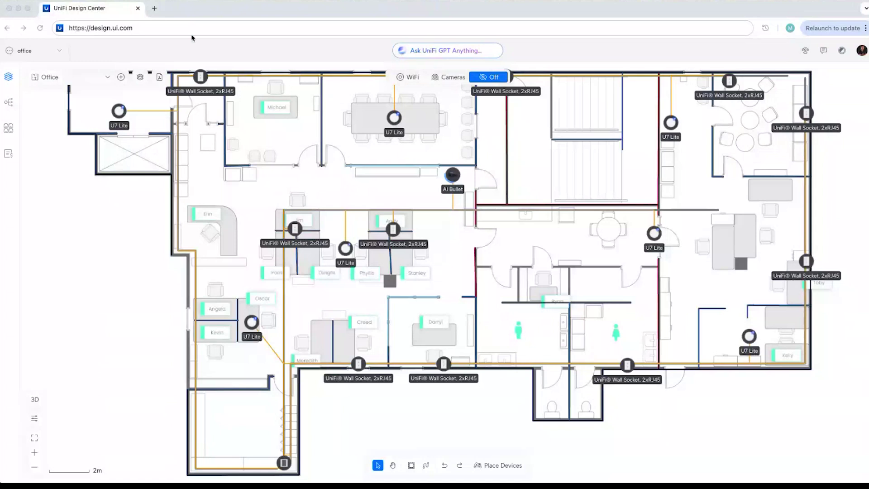
Open the Ubiquiti Account site, account.ui.com, in a new browser tab.
click(154, 8)
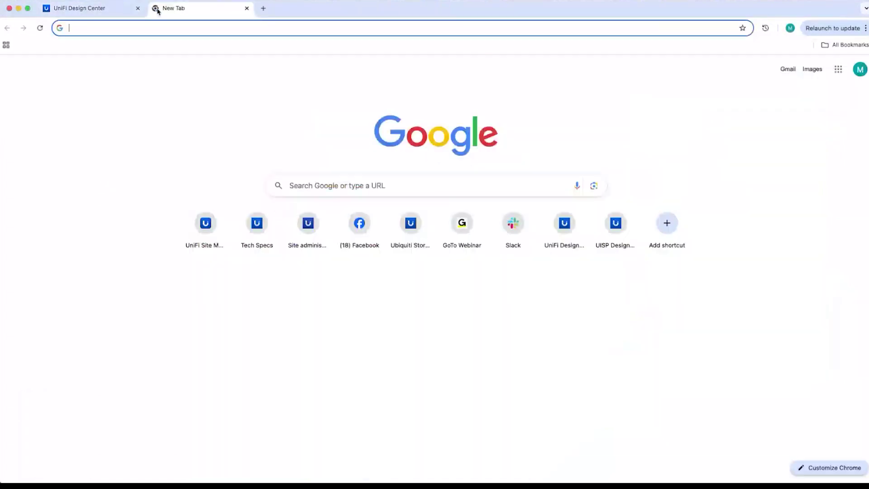
text(accouni)
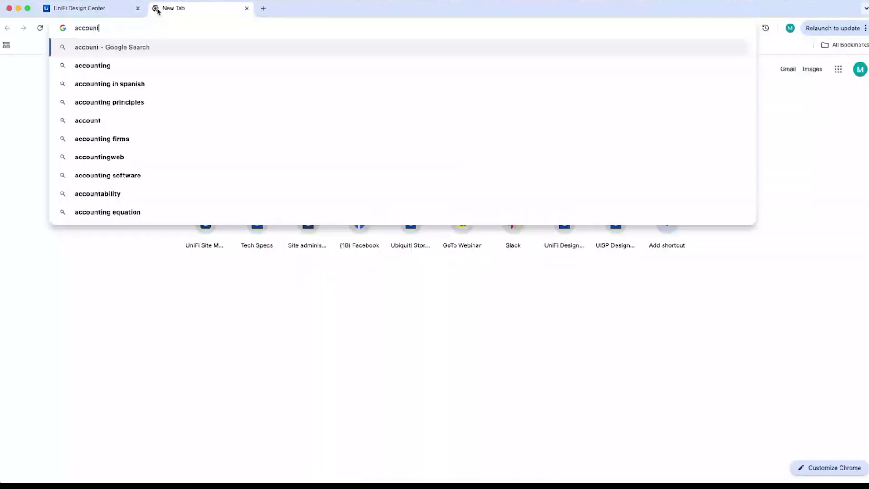
key(BackSpace)
text(t)
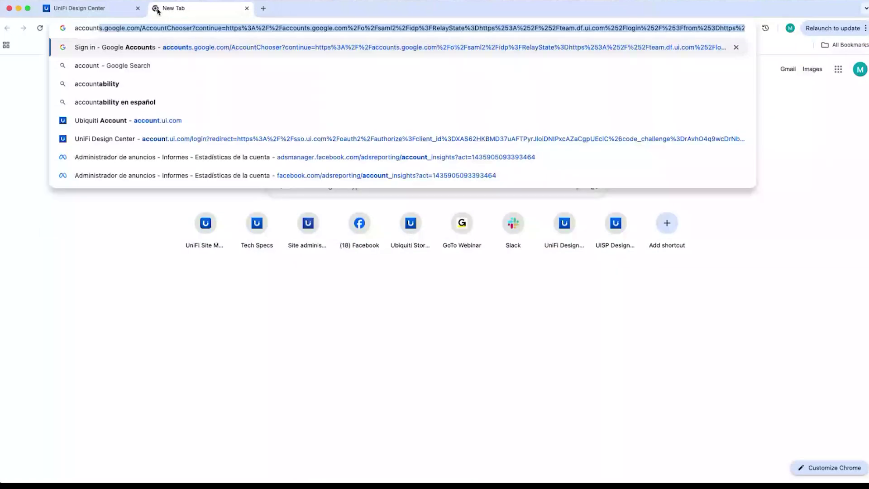
click(128, 121)
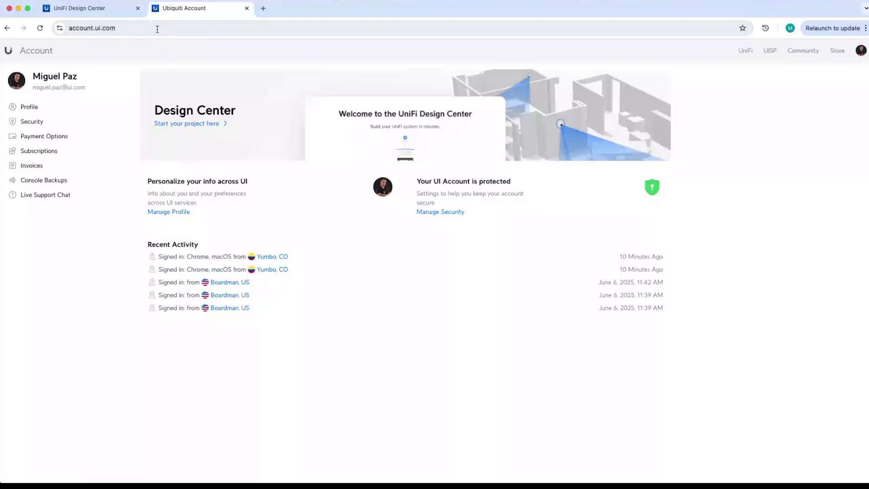
click(136, 30)
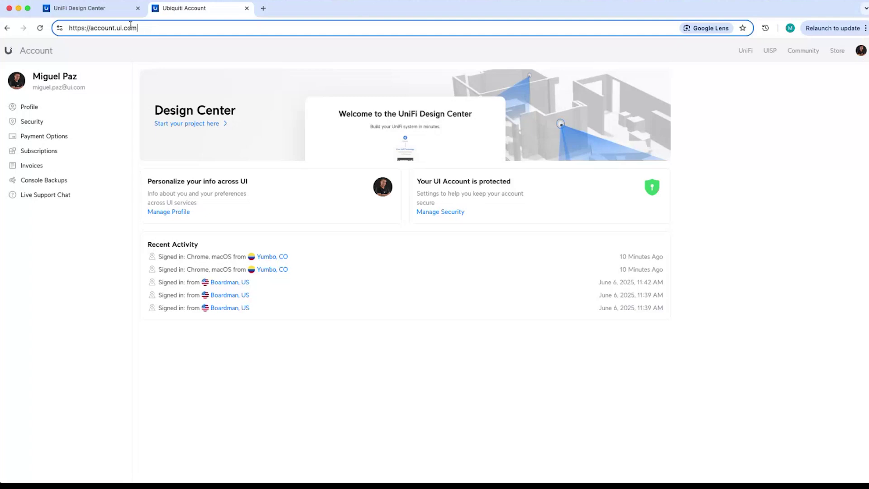
Return to the UniFi Design Center office plan and display its WiFi coverage.
click(110, 13)
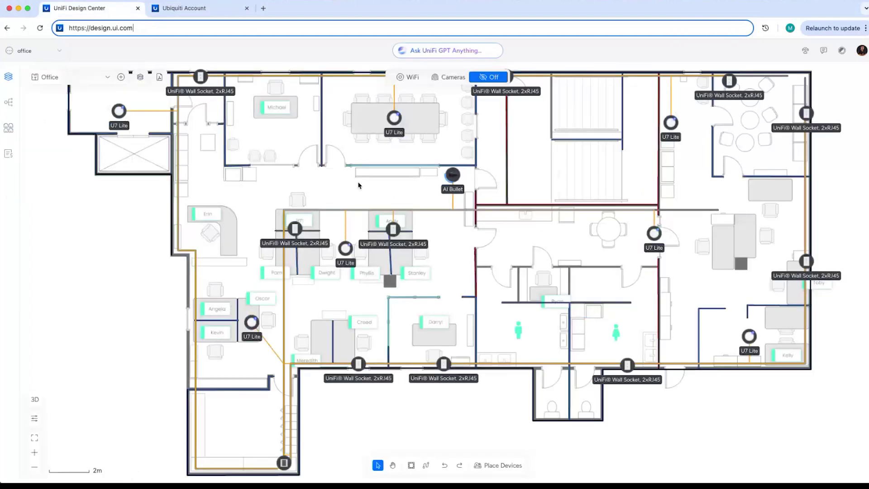
scroll(346, 194, up, 1)
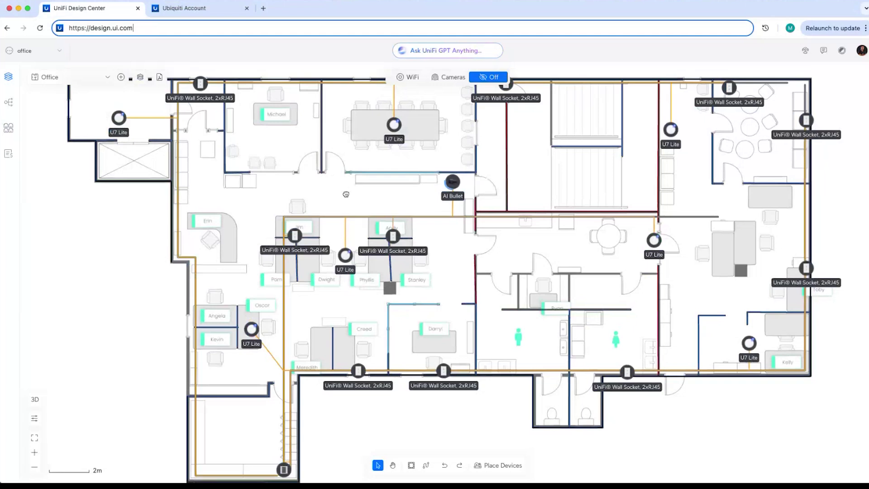
scroll(346, 194, up, 1)
drag(343, 196, 367, 193)
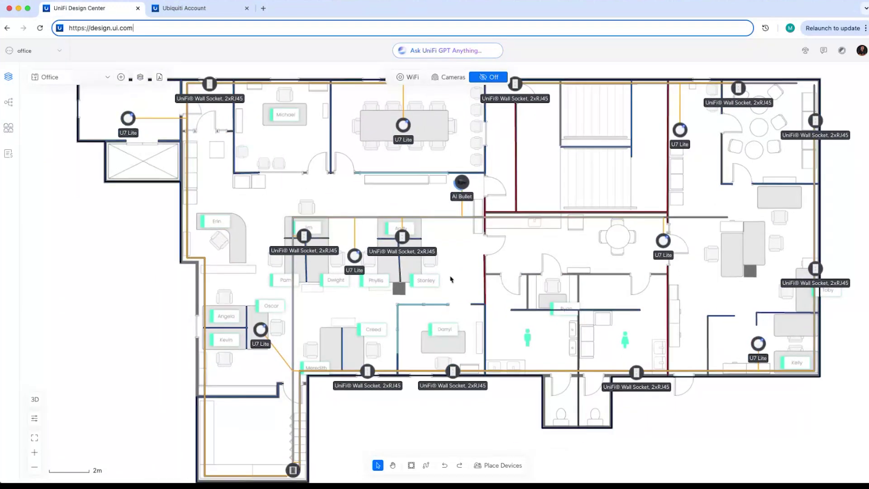
drag(451, 279, 432, 275)
click(404, 78)
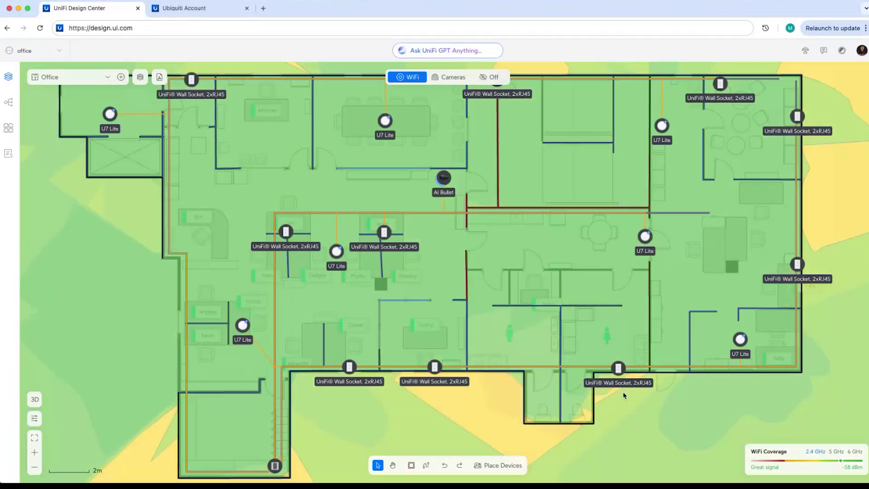
Display the camera coverage and re-aim the AI Bullet camera's field of view further towards the reception desk.
click(444, 78)
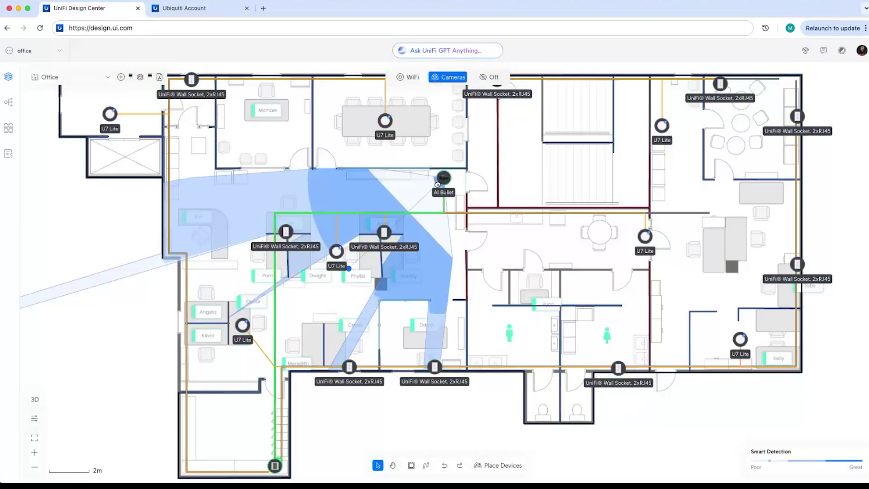
drag(437, 183, 342, 216)
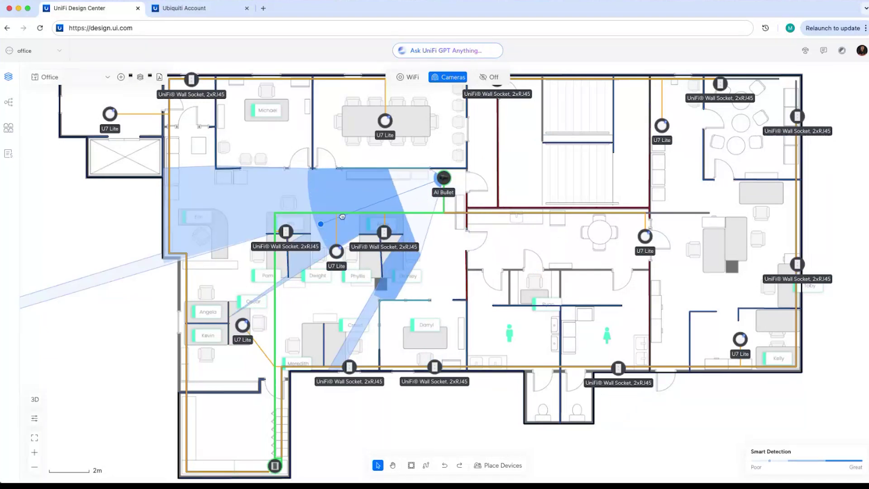
key(Escape)
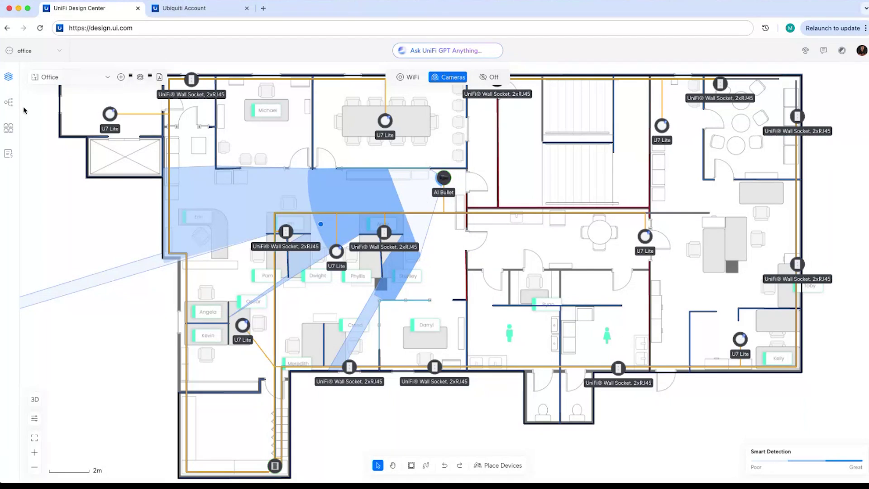
Review the office project's topology, port assignments and equipment list, and return to the floor plan.
click(12, 106)
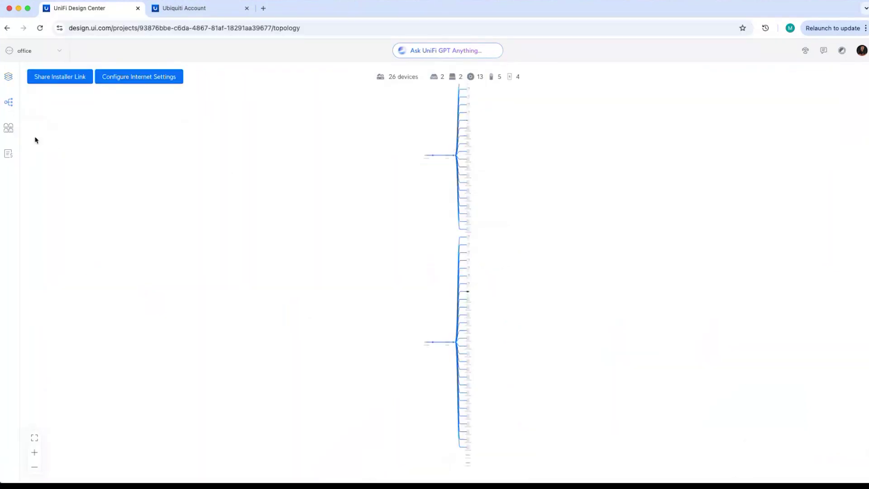
click(8, 128)
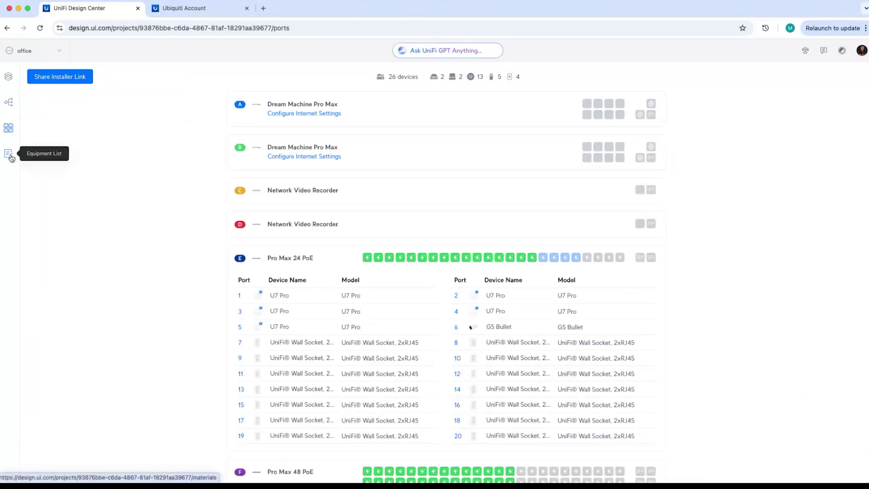
click(10, 156)
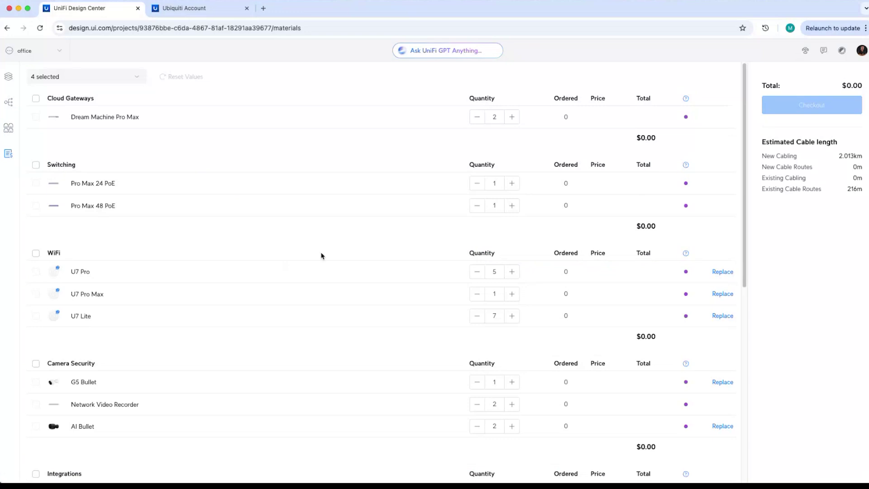
scroll(257, 276, down, 8)
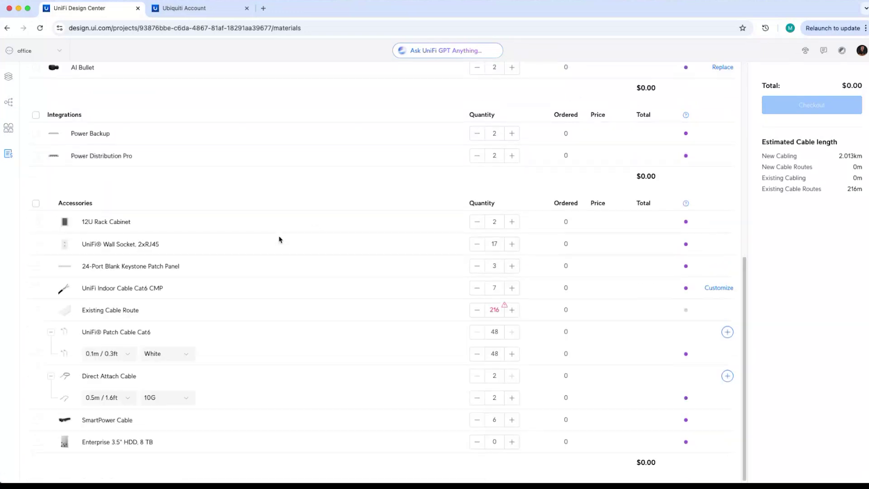
scroll(343, 246, up, 8)
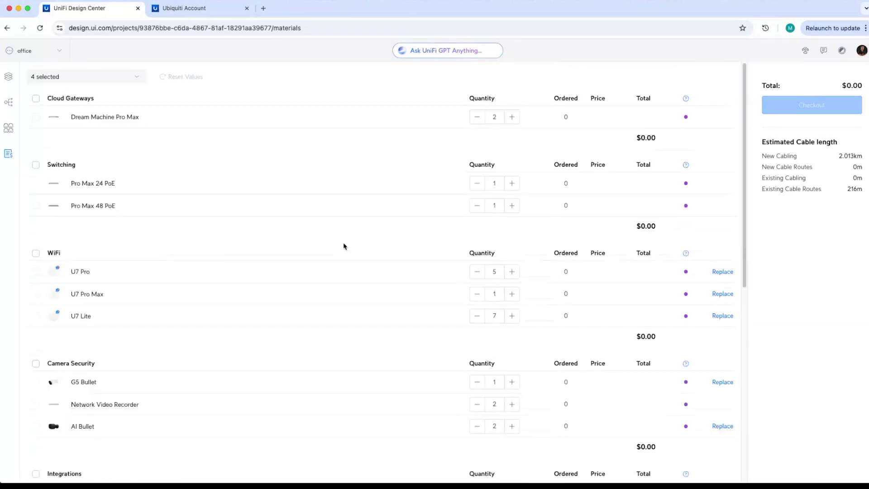
click(10, 78)
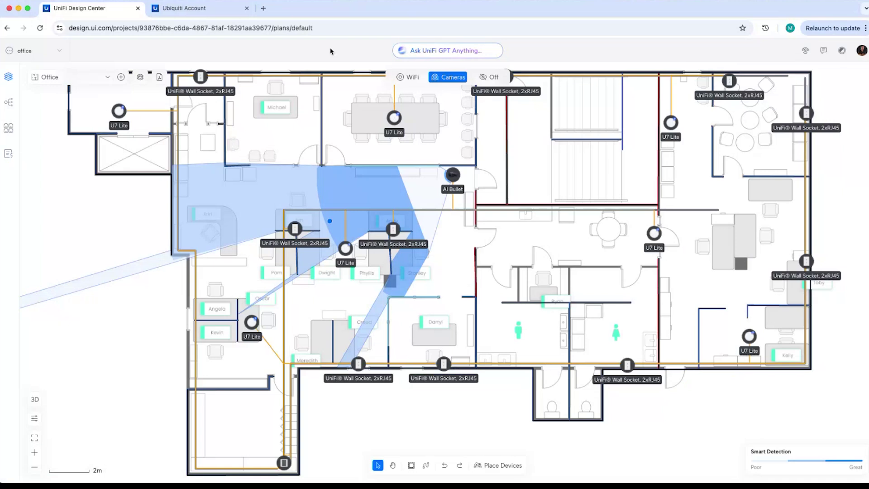
click(345, 27)
click(347, 27)
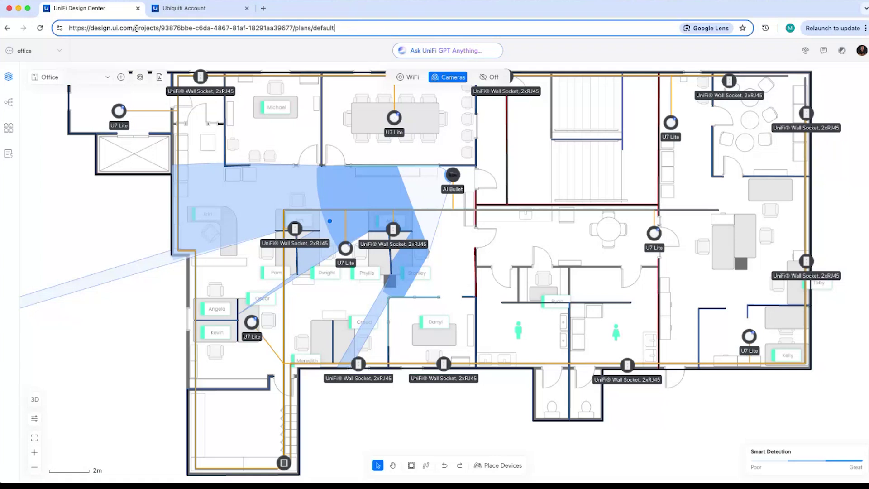
drag(135, 28, 408, 24)
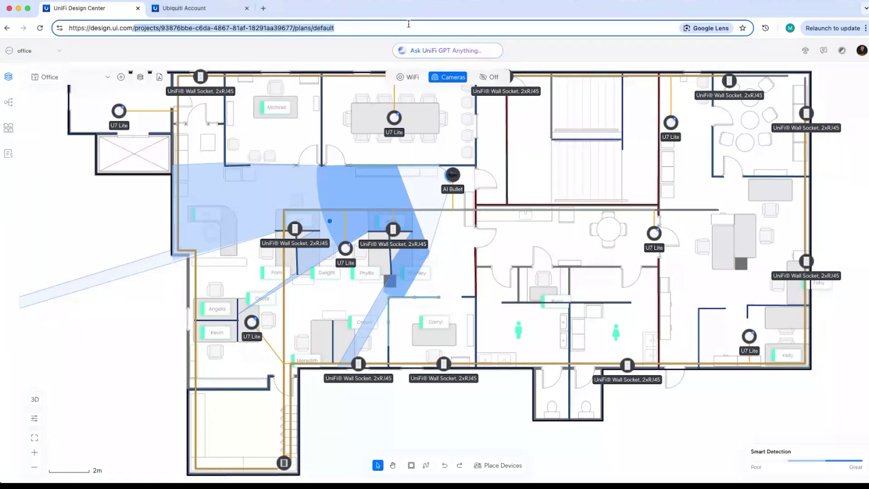
key(BackSpace)
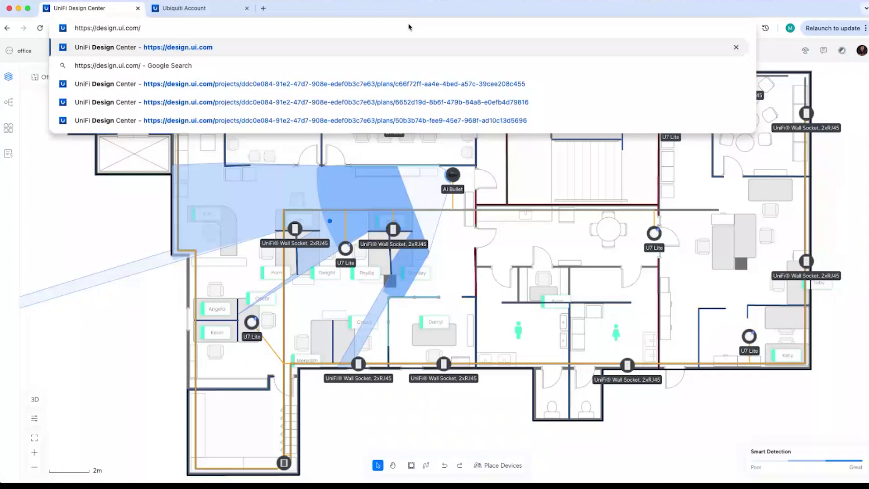
key(Return)
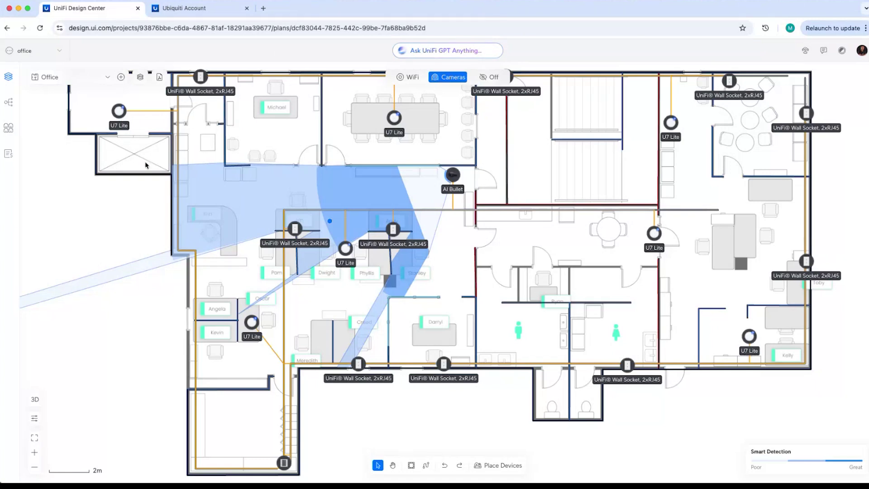
Create a new project named "Webinar Flytec" with the building type Office.
click(61, 52)
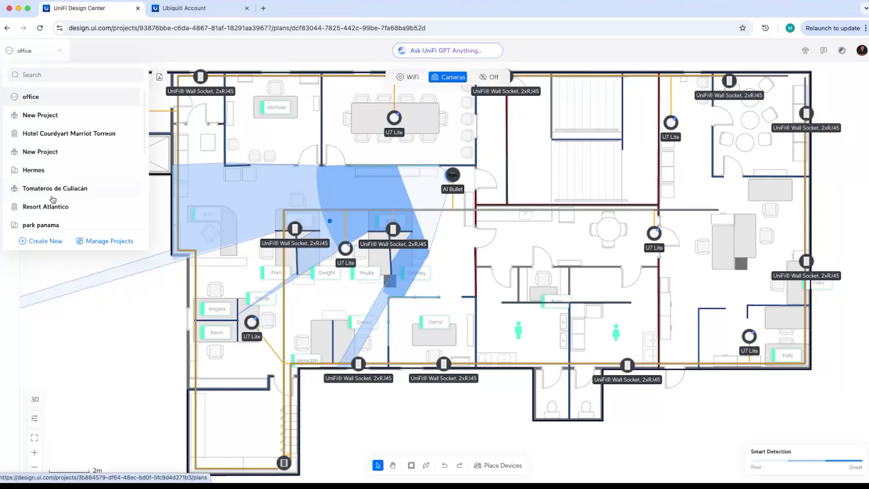
click(45, 240)
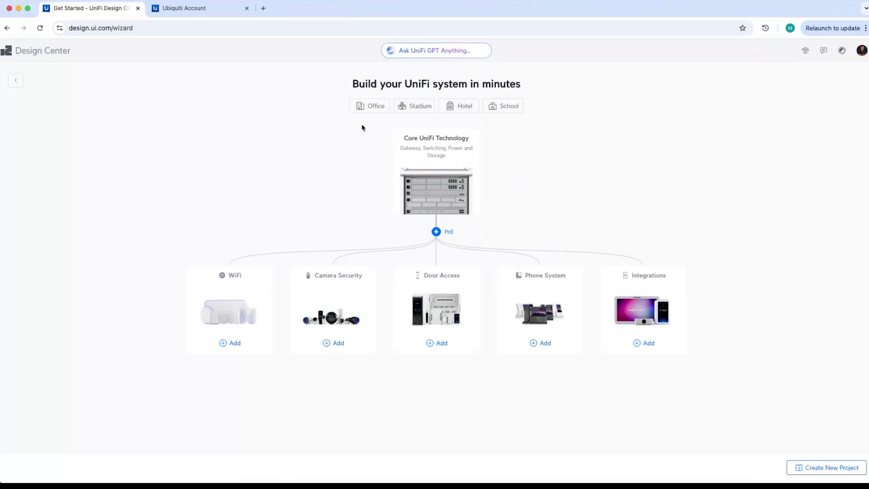
click(360, 107)
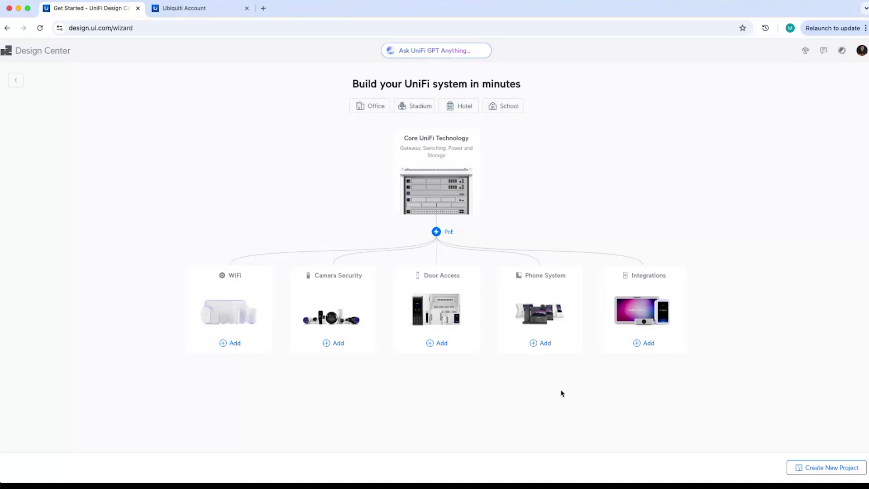
click(814, 471)
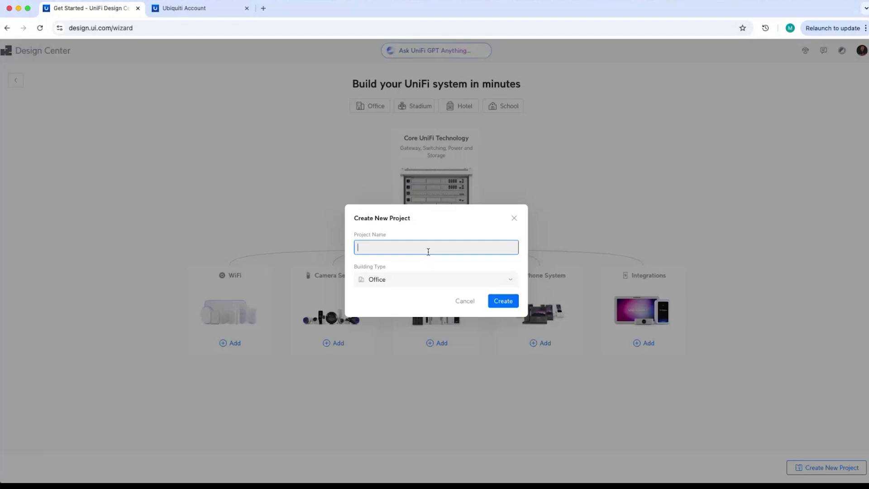
text(Webinar Flytec)
click(454, 284)
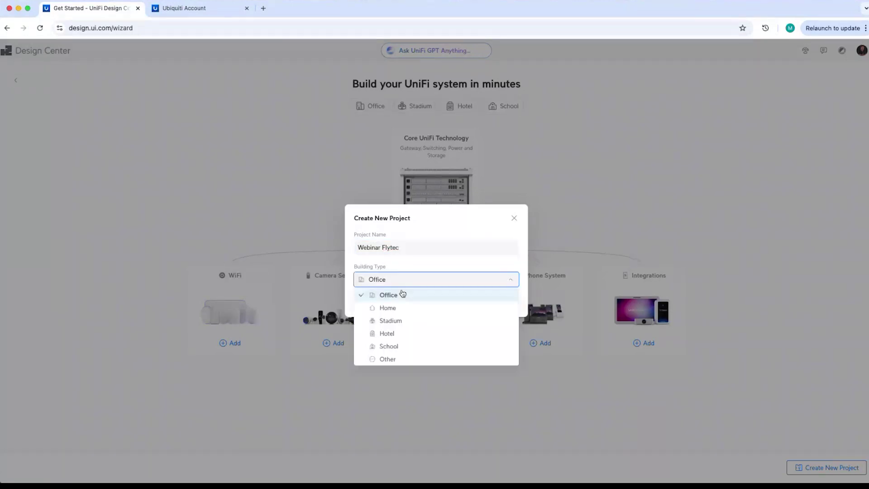
click(402, 294)
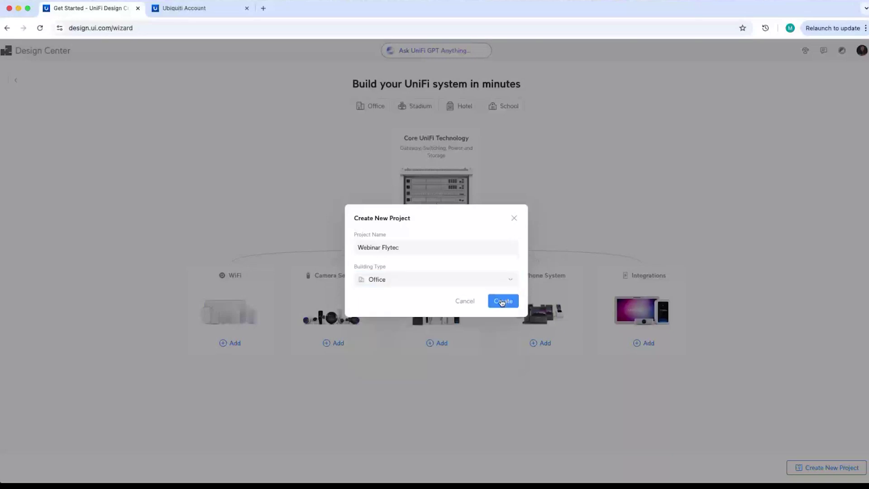
click(502, 301)
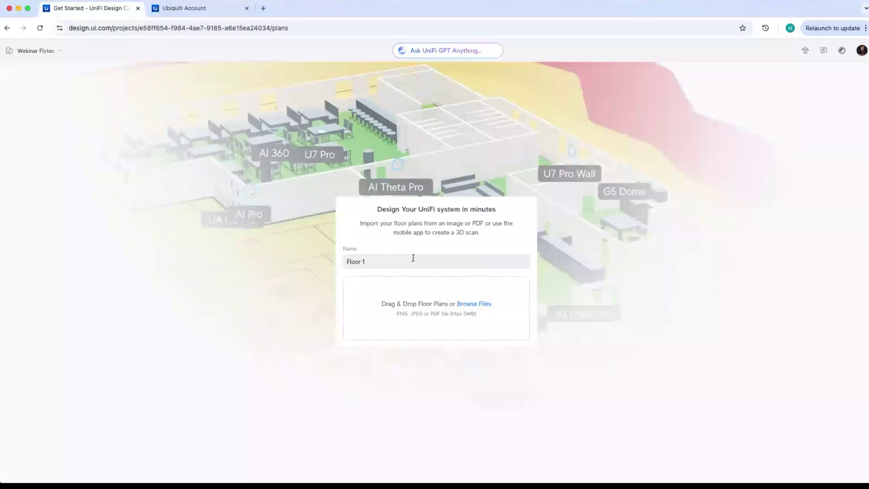
Name the first floor plan "Oficina 1" and import the office floor plan image file into it.
click(413, 257)
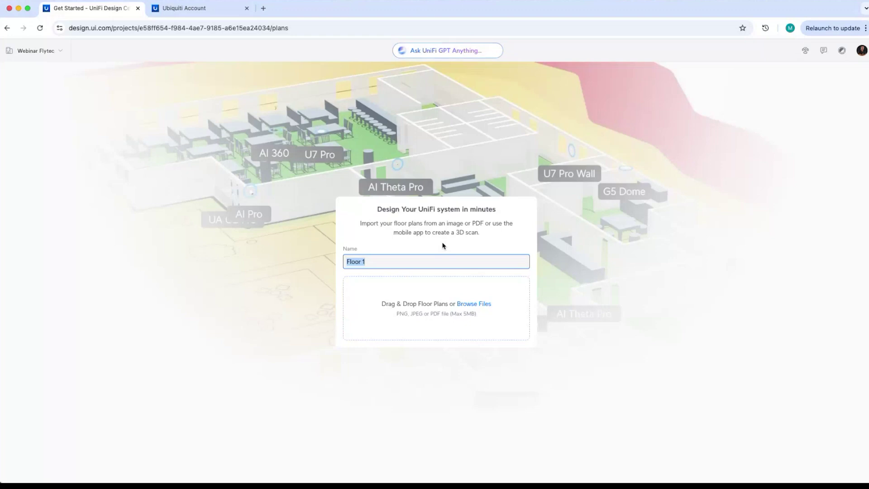
text(Oficina)
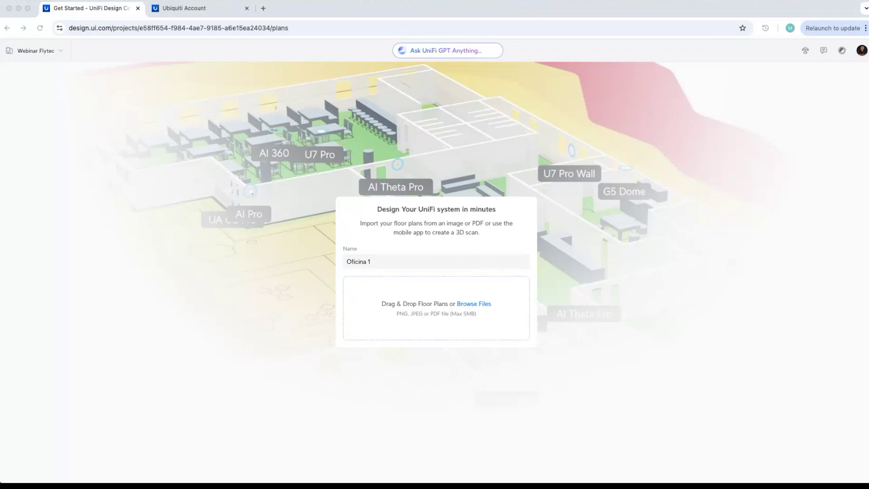
drag(3, 226, 437, 308)
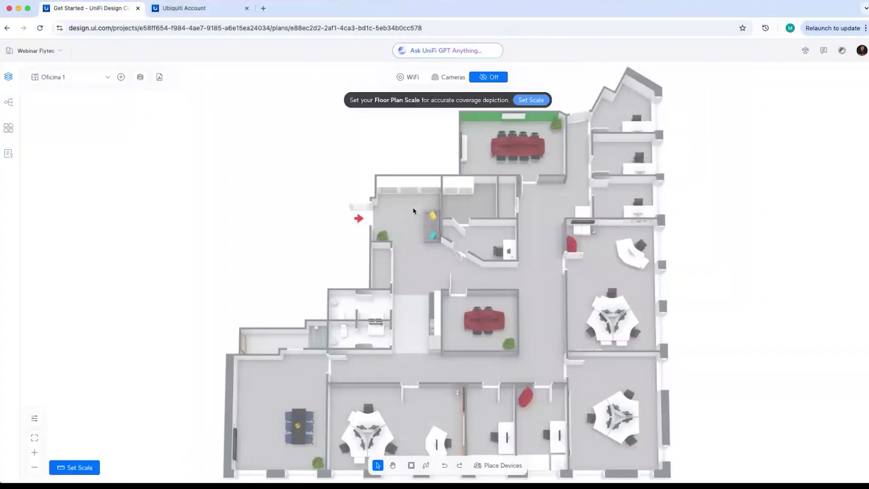
scroll(413, 211, up, 3)
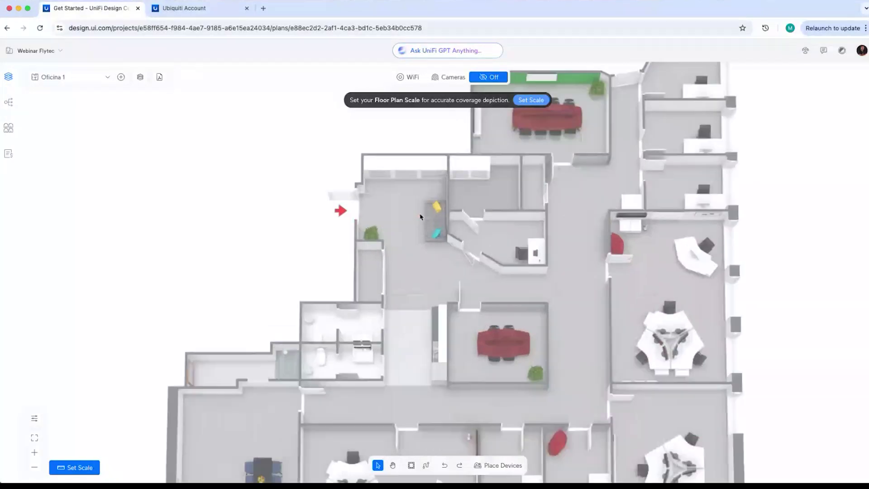
Examine the rooms, walls and doorways of the imported office floor plan up close and as a whole.
scroll(420, 216, up, 3)
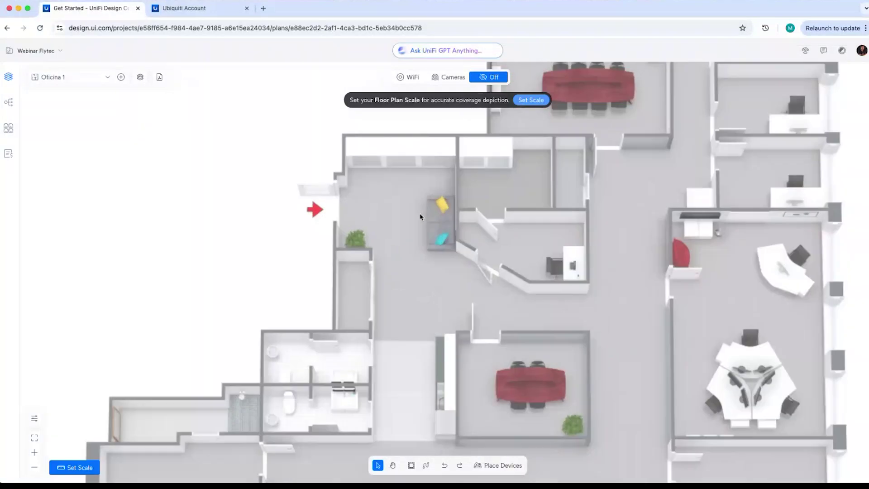
scroll(420, 217, down, 5)
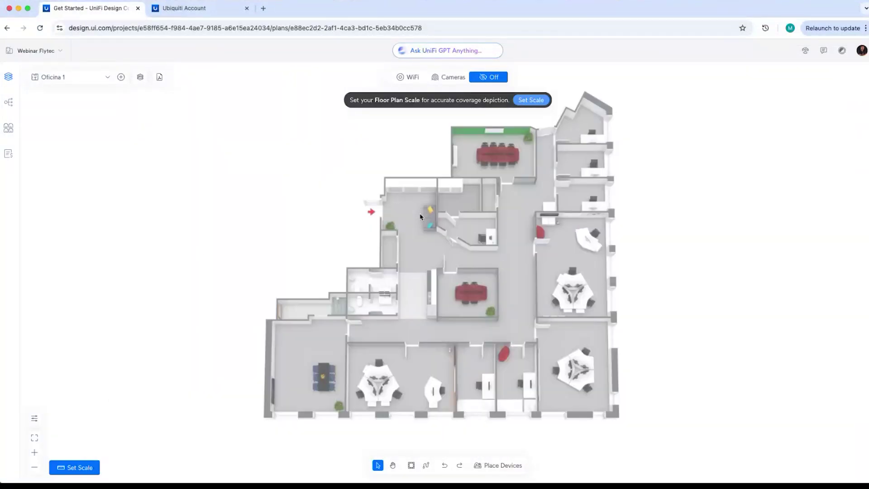
scroll(419, 217, up, 1)
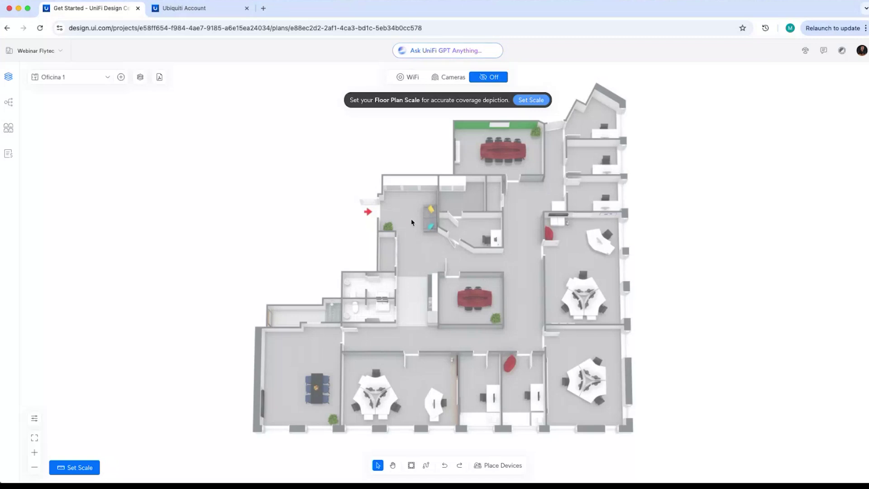
scroll(411, 221, up, 5)
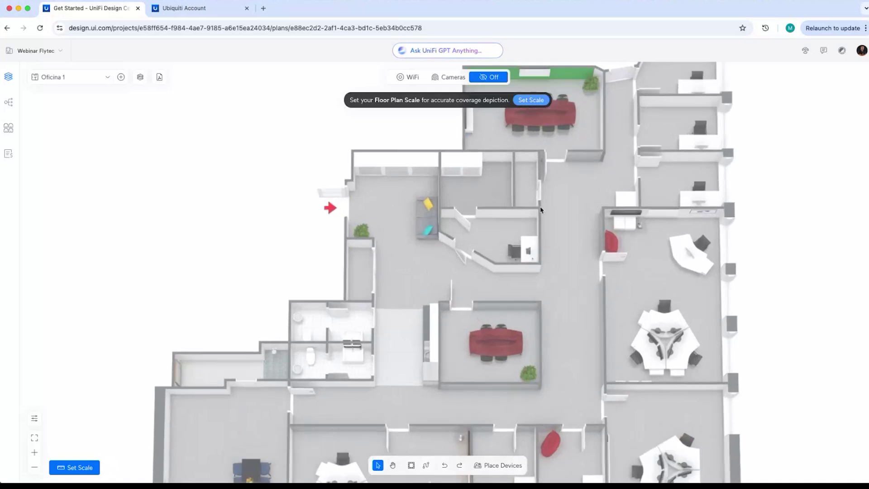
scroll(552, 208, up, 4)
scroll(558, 208, down, 3)
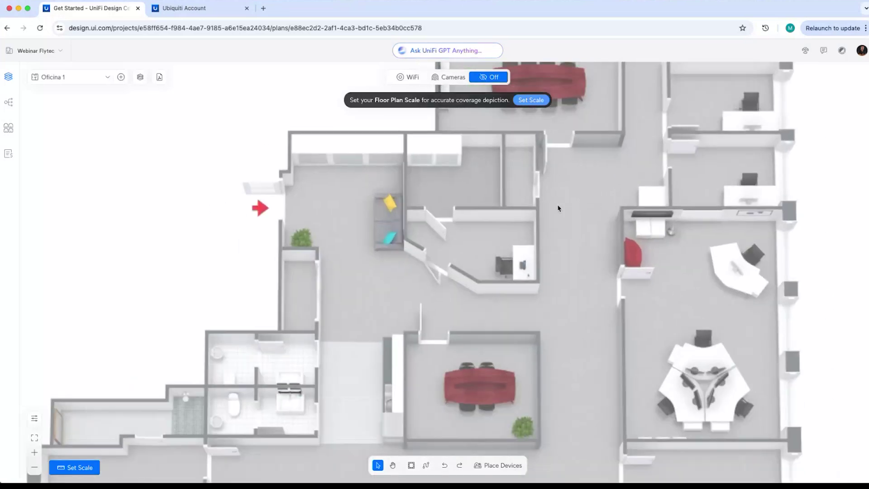
drag(642, 251, 493, 192)
scroll(494, 192, down, 3)
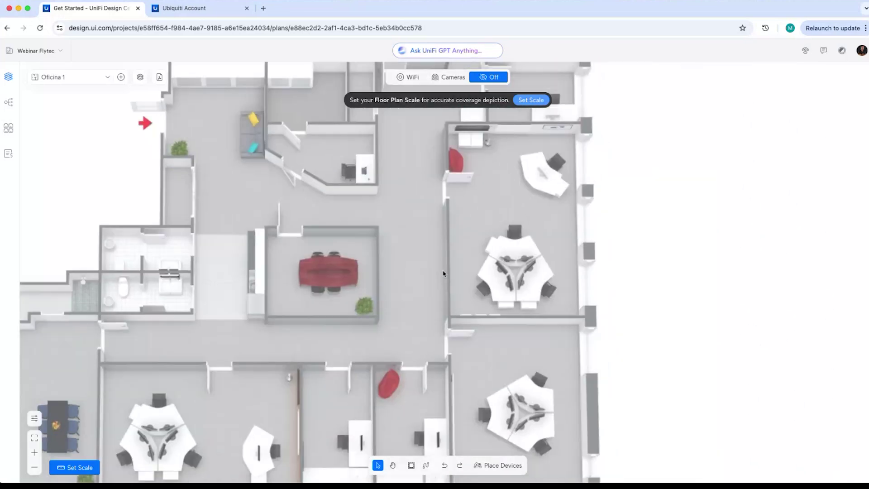
scroll(442, 272, left, 2)
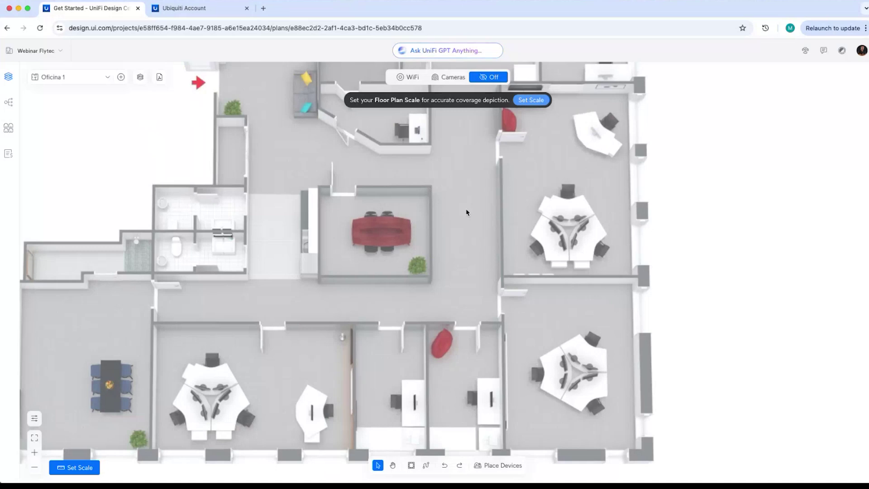
scroll(415, 243, left, 3)
scroll(415, 243, up, 2)
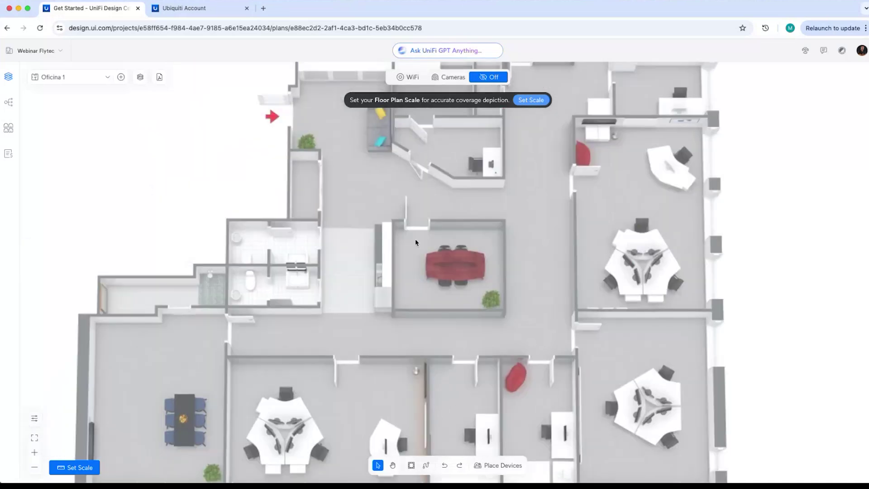
scroll(508, 297, right, 6)
scroll(508, 297, down, 3)
scroll(462, 225, up, 2)
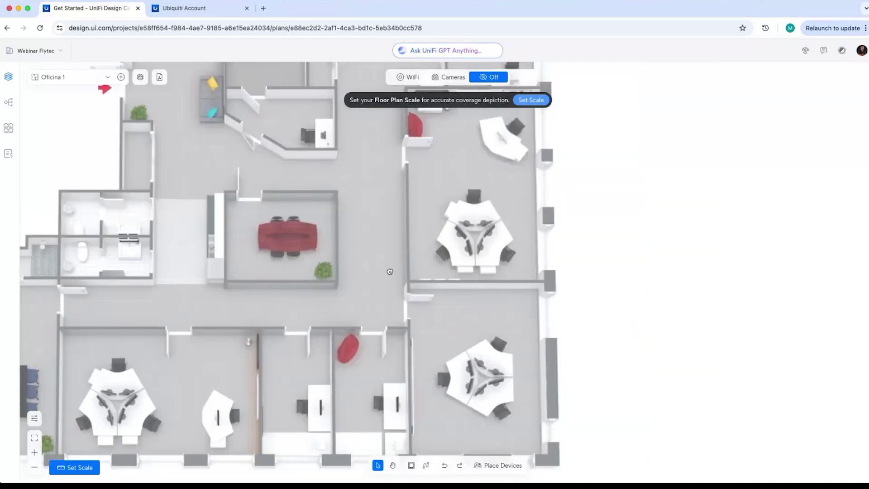
drag(386, 194, 476, 249)
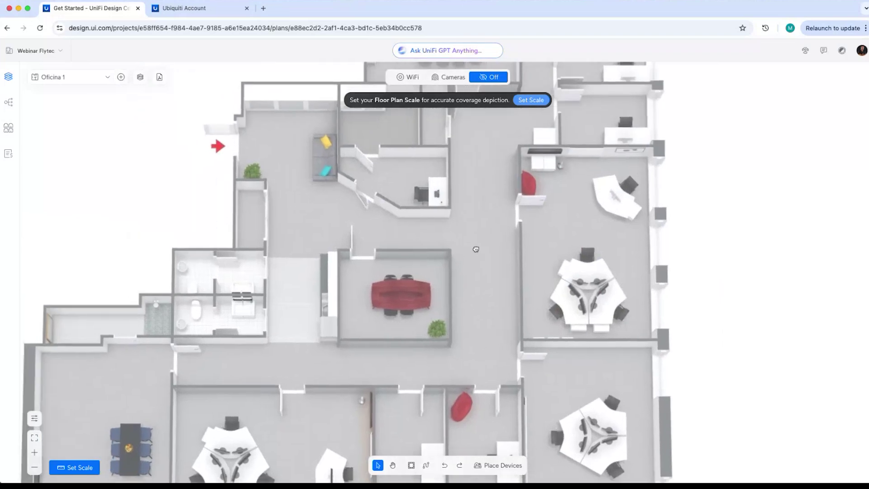
Set the floor plan scale by drawing a line across the central meeting room's door opening and giving it a length of 1 m.
click(530, 100)
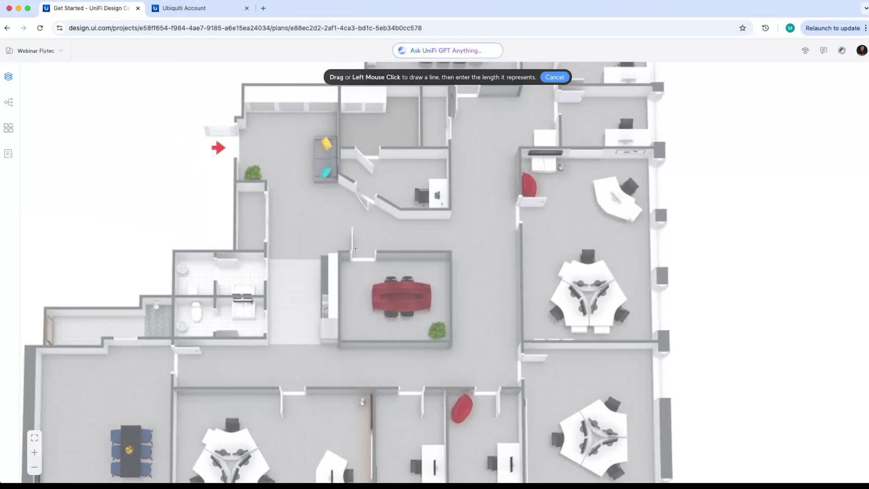
click(351, 250)
click(375, 252)
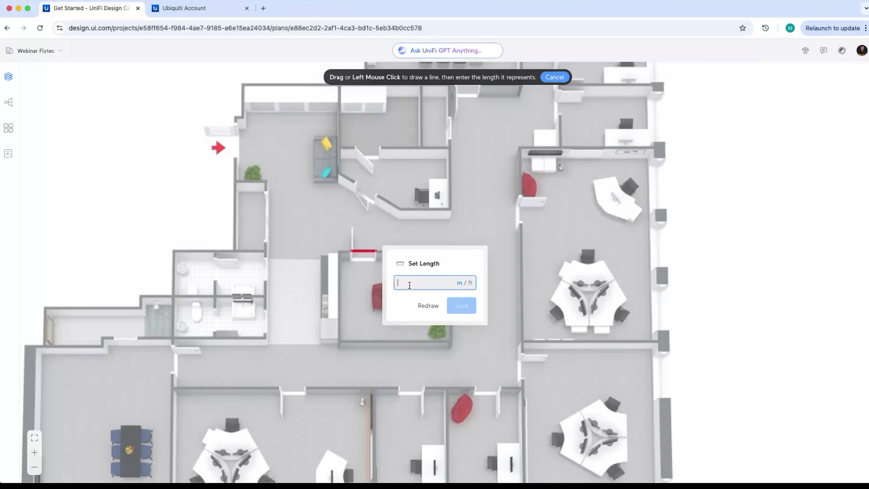
text(1)
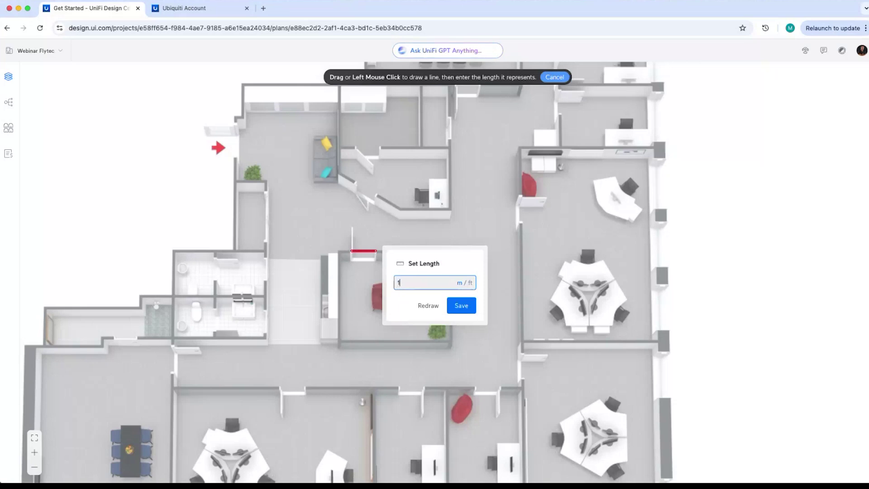
click(466, 307)
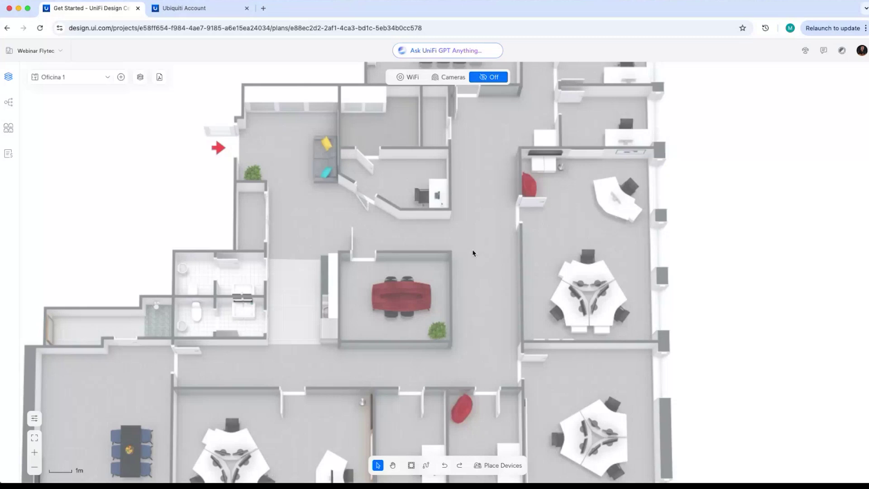
Place a ceiling-mounted U7 Pro WiFi access point in the upper-right corner of the central meeting room.
drag(314, 234, 241, 193)
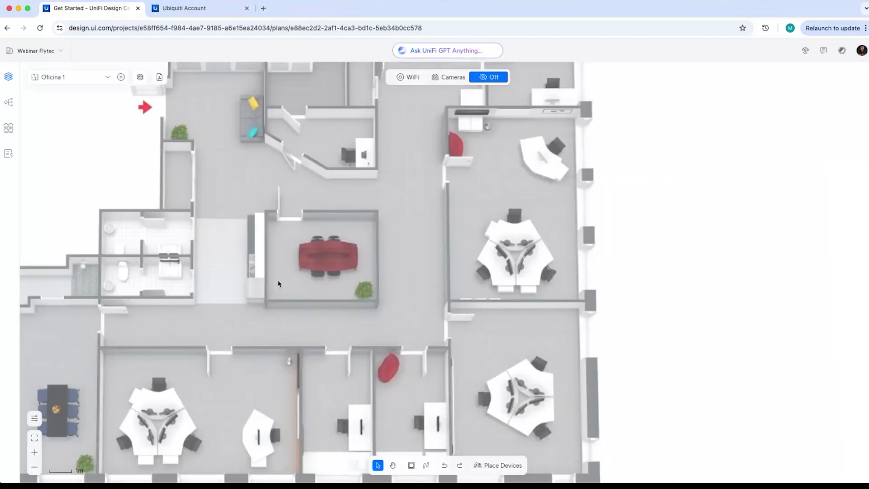
scroll(277, 284, up, 5)
scroll(384, 308, down, 2)
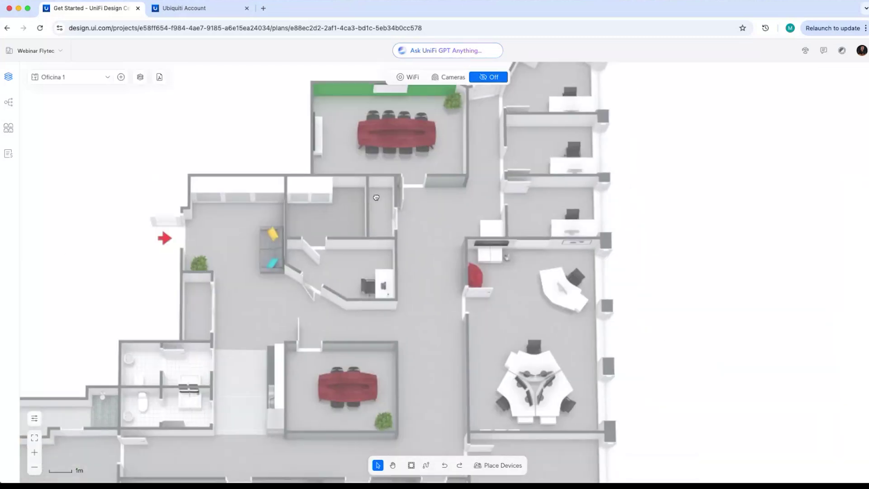
scroll(494, 331, left, 1)
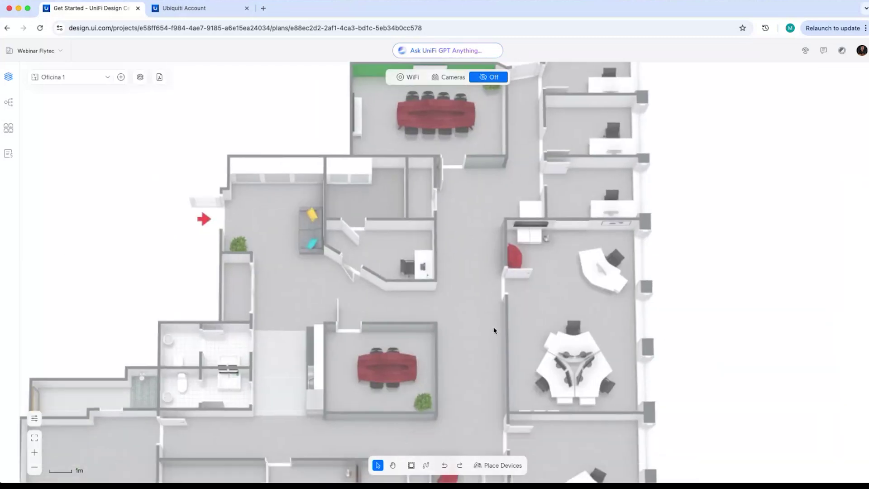
click(498, 466)
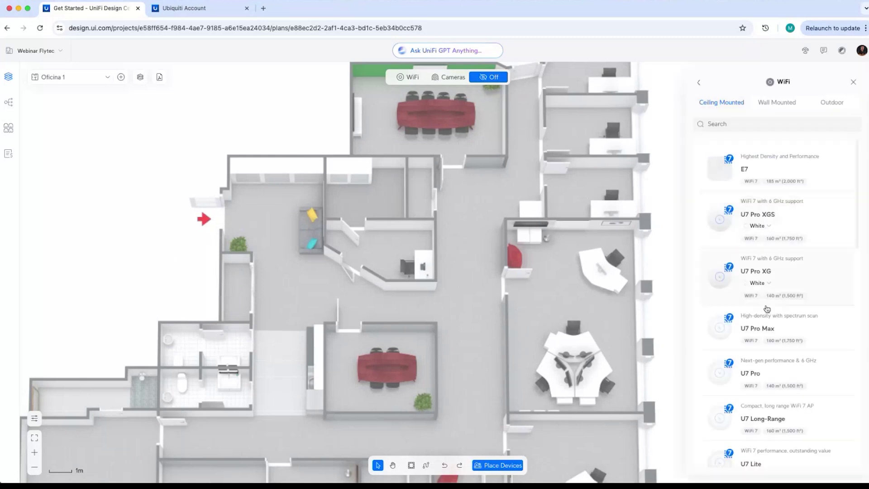
click(758, 369)
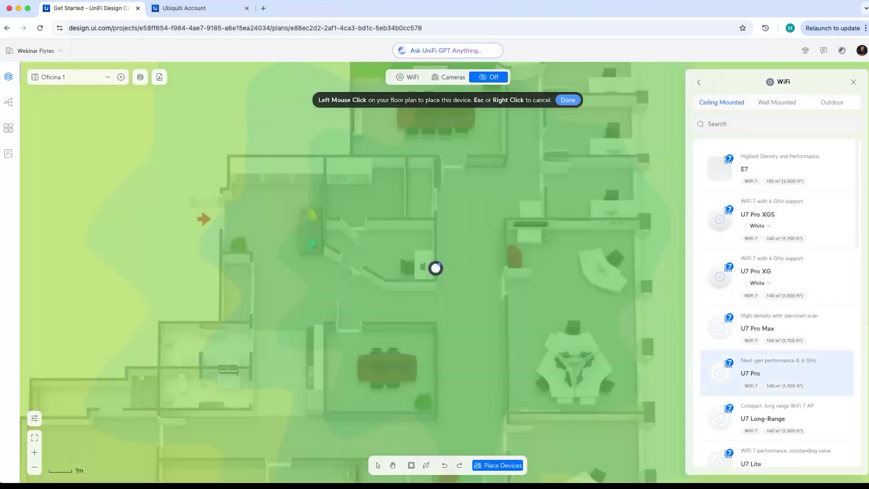
scroll(346, 281, down, 5)
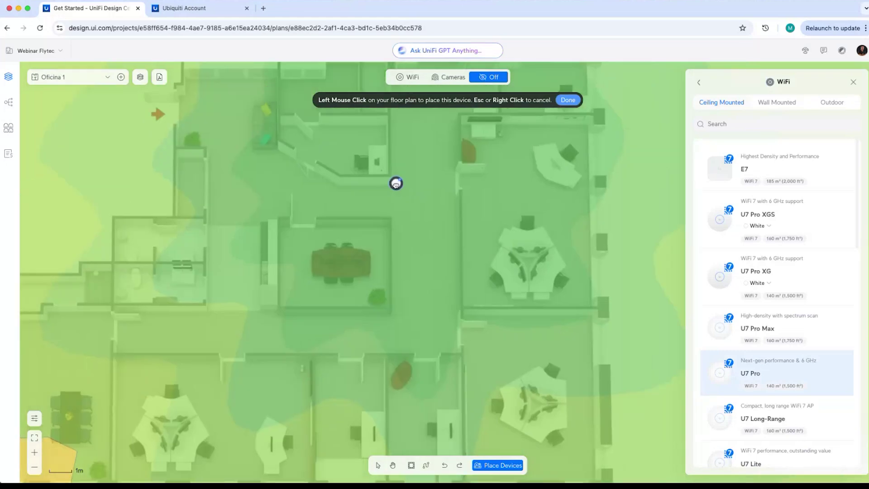
click(380, 227)
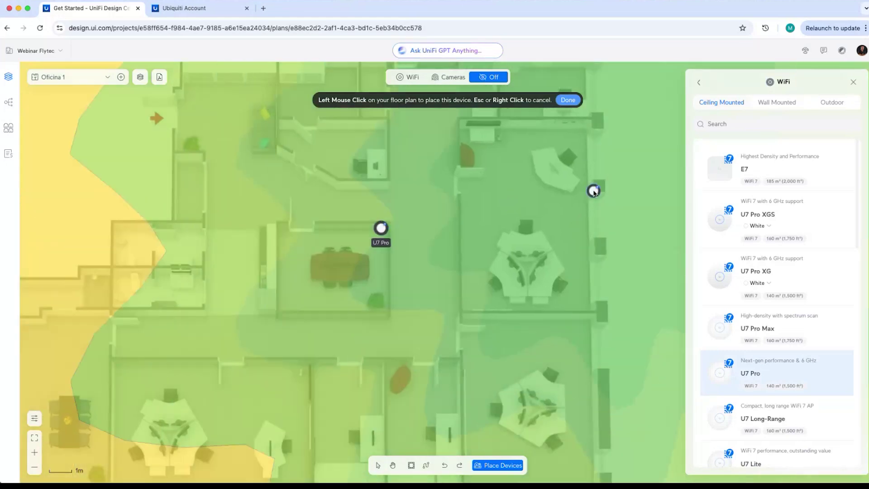
key(Escape)
click(853, 82)
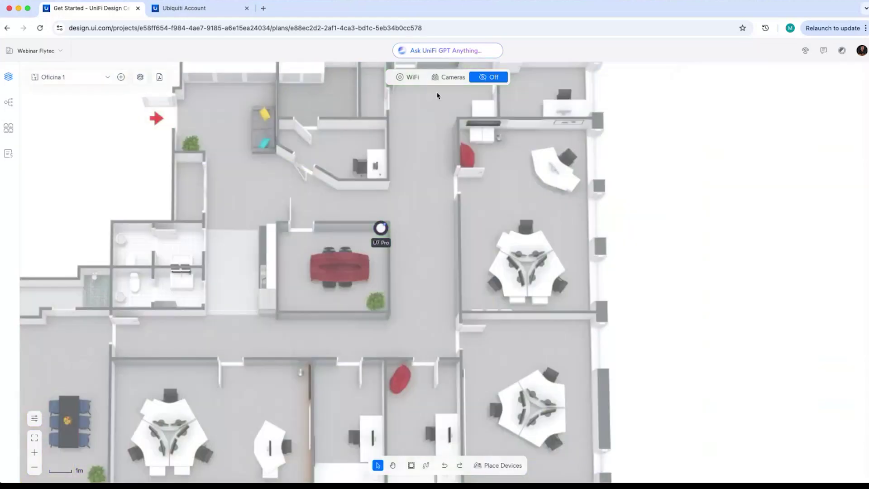
Display the WiFi coverage map and examine the U7 Pro's signal across the office at 2.4 GHz and 6 GHz.
click(405, 78)
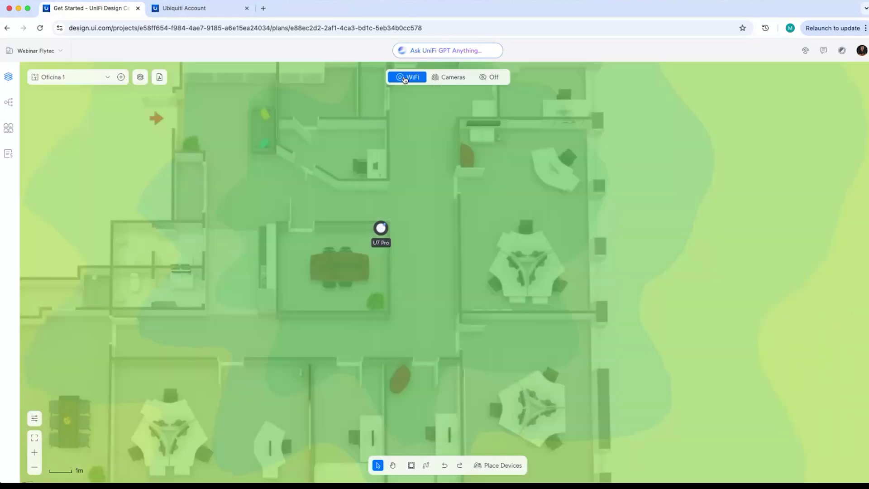
scroll(415, 152, down, 3)
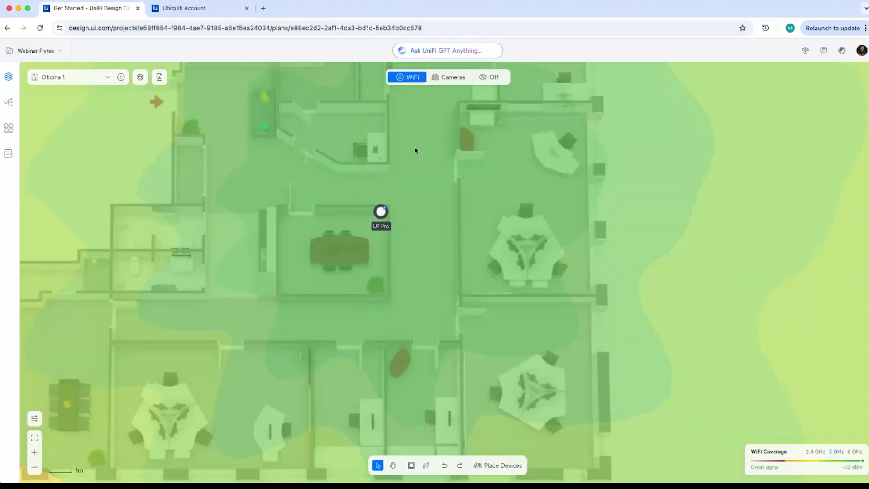
scroll(437, 202, down, 3)
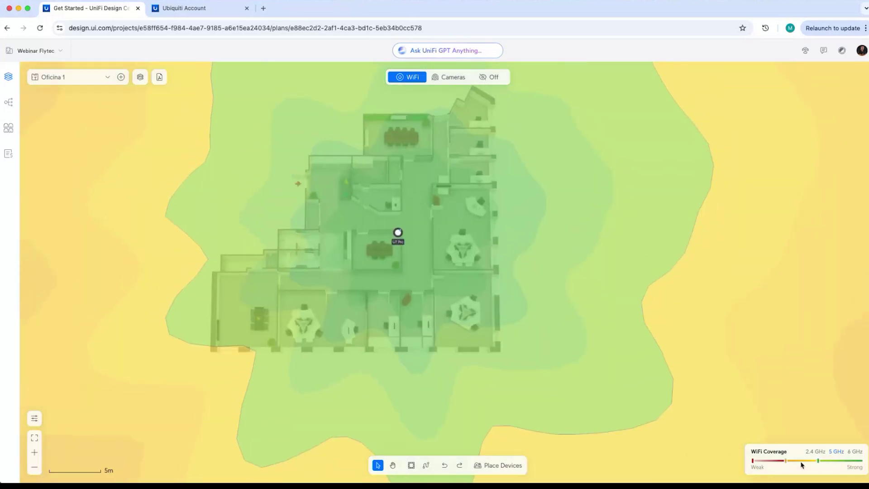
click(817, 452)
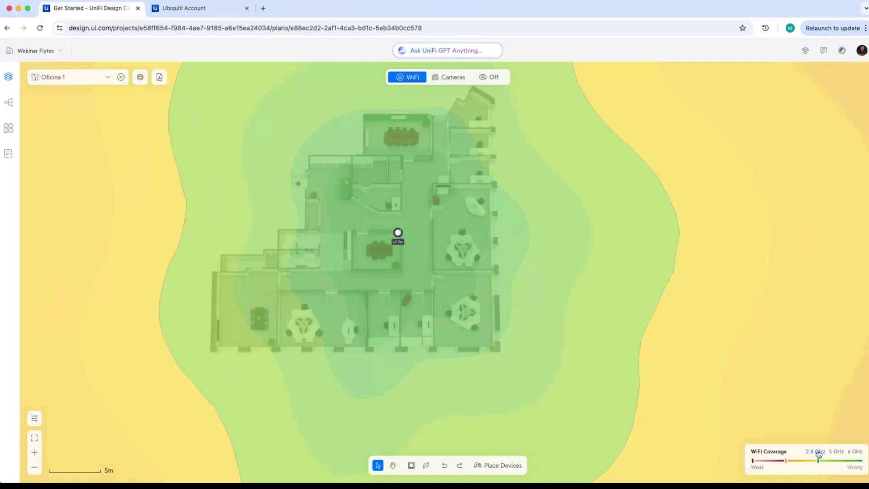
click(853, 452)
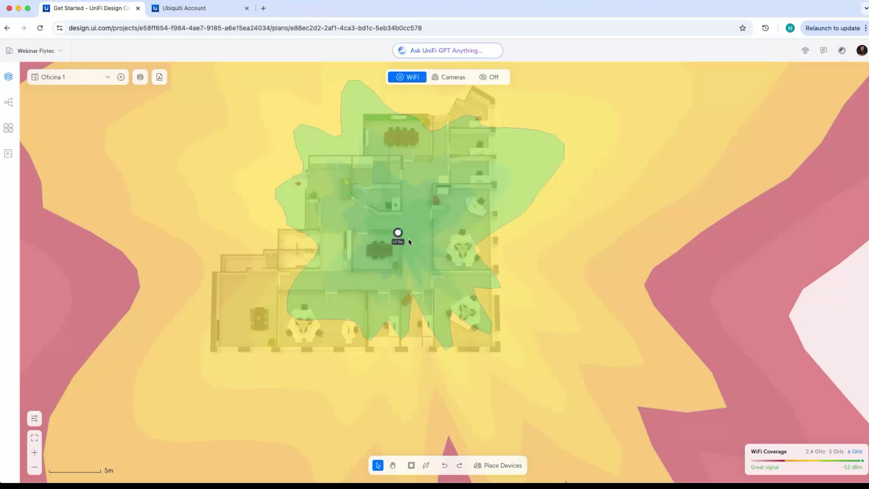
scroll(409, 242, up, 8)
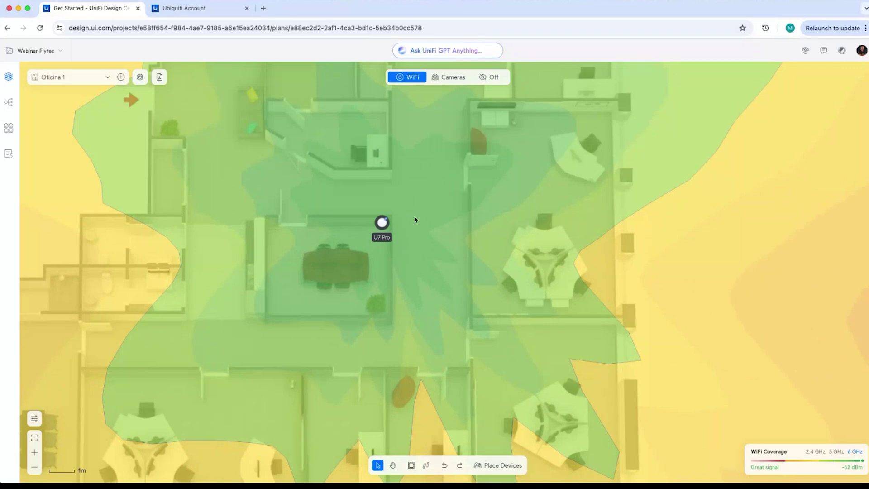
scroll(411, 221, down, 5)
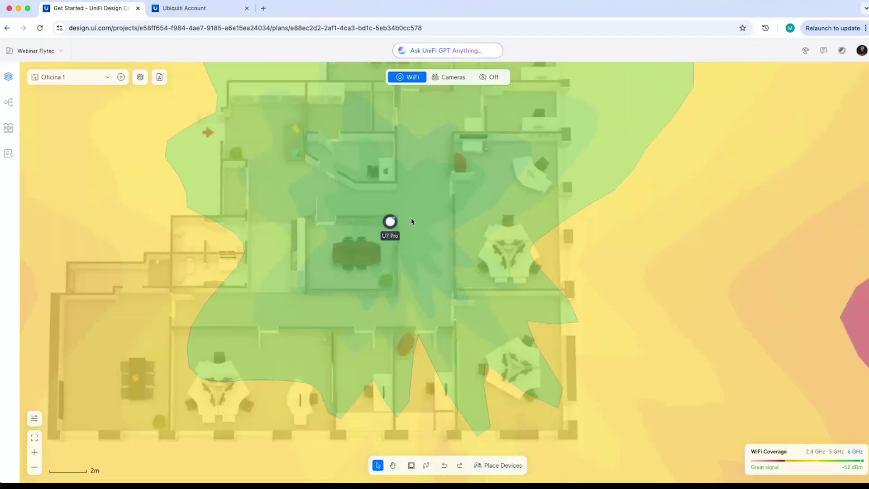
scroll(411, 221, down, 3)
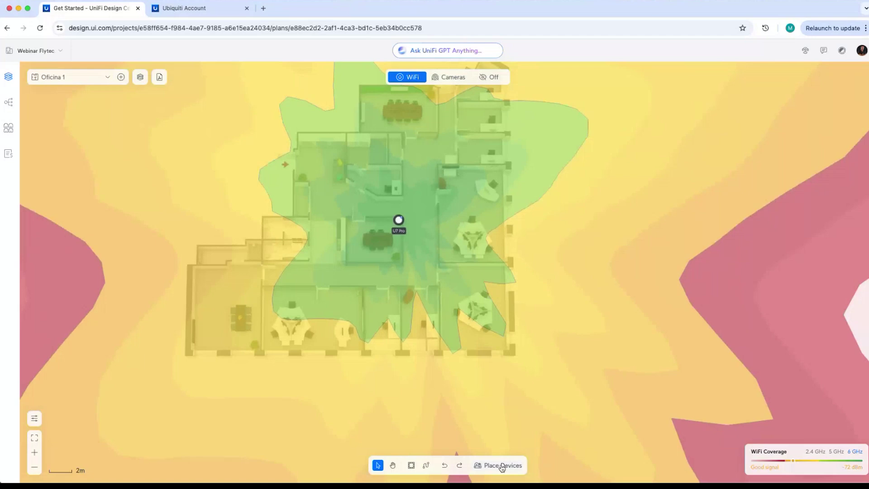
Place an AI Bullet security camera in the second room of the plan's bottom row and display the camera coverage.
click(502, 468)
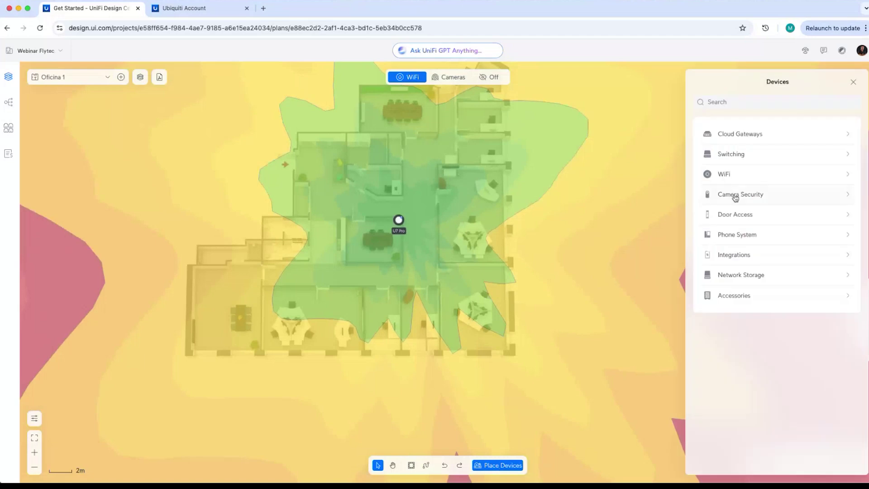
click(753, 198)
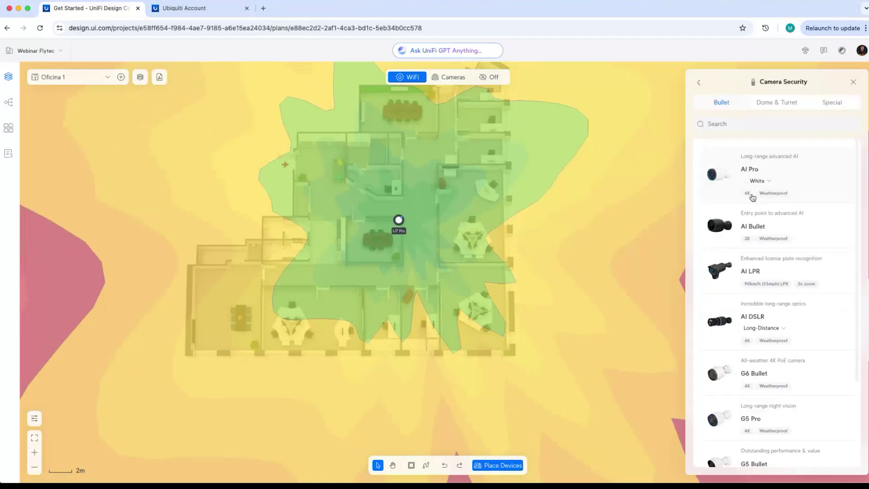
click(768, 218)
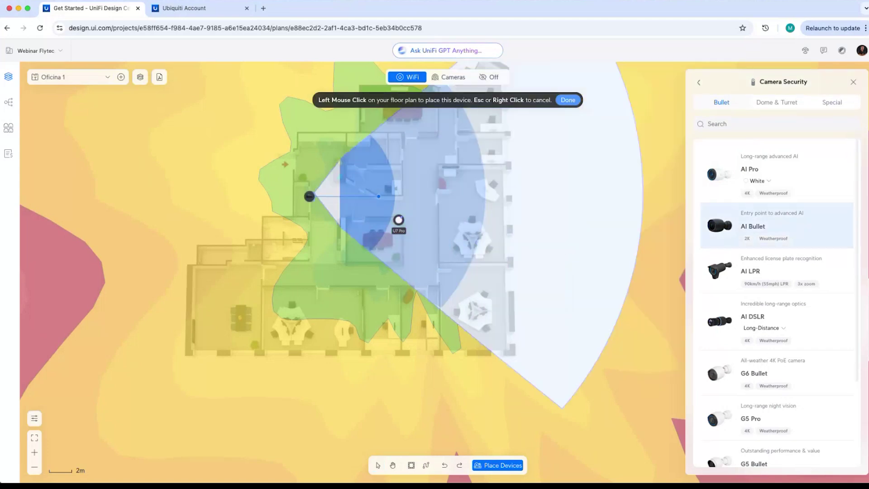
click(343, 314)
key(Escape)
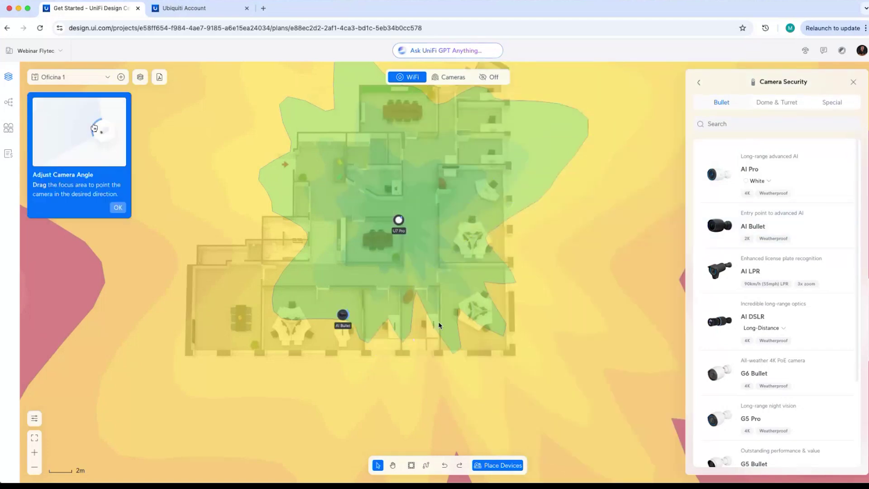
click(451, 78)
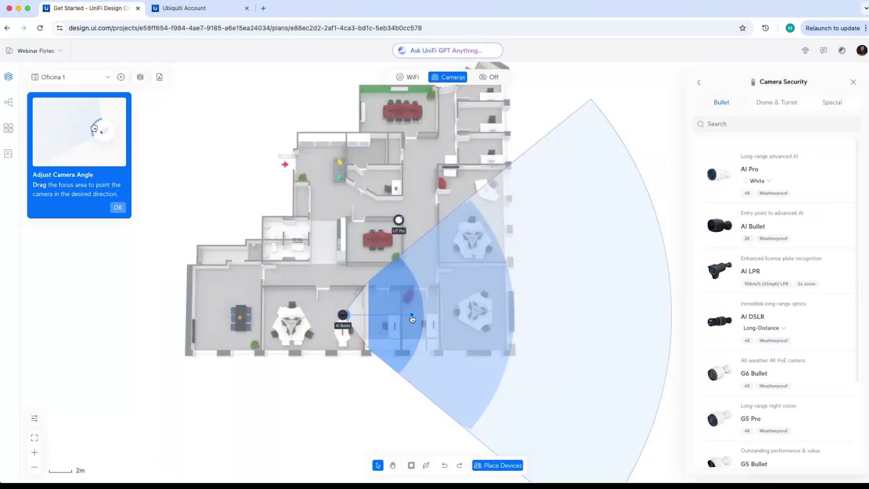
Shorten the AI Bullet's coverage range, and delete the camera and the U7 Pro access point from the floor plan.
drag(412, 315, 370, 313)
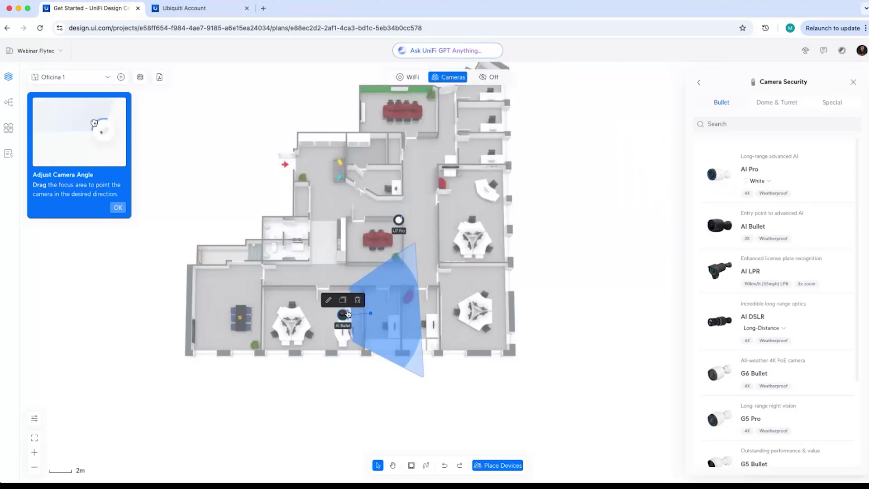
click(358, 300)
click(398, 220)
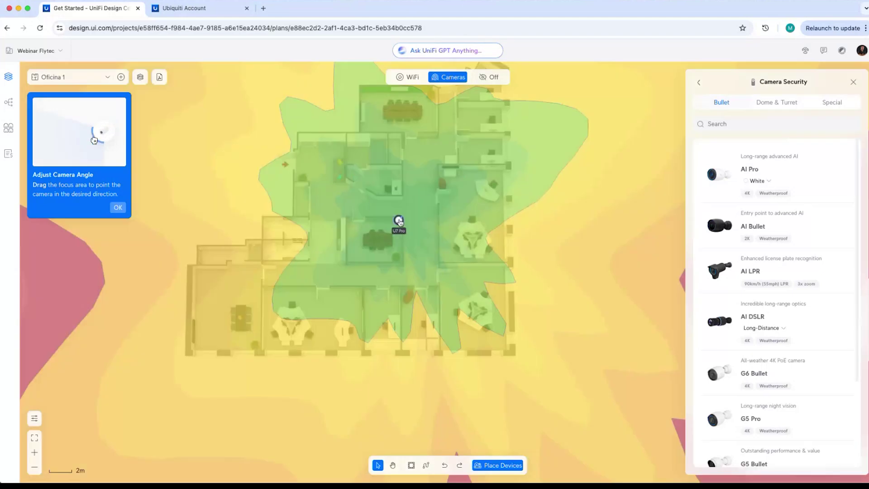
click(420, 204)
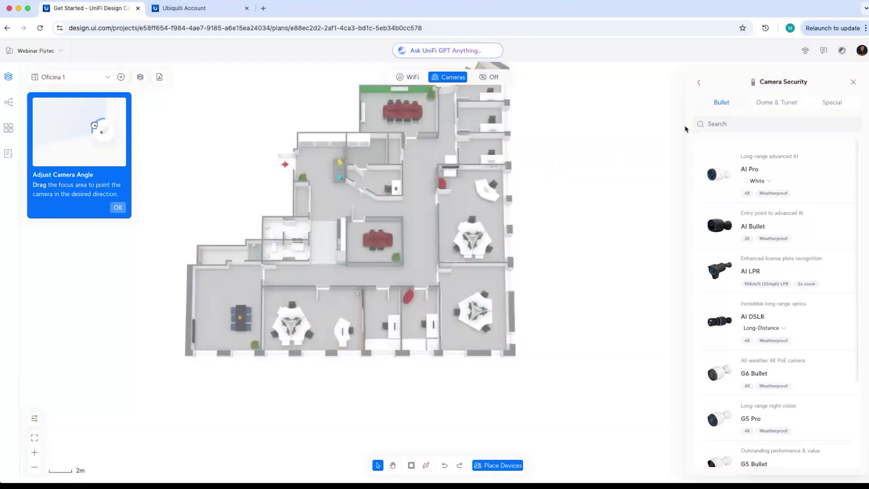
click(853, 83)
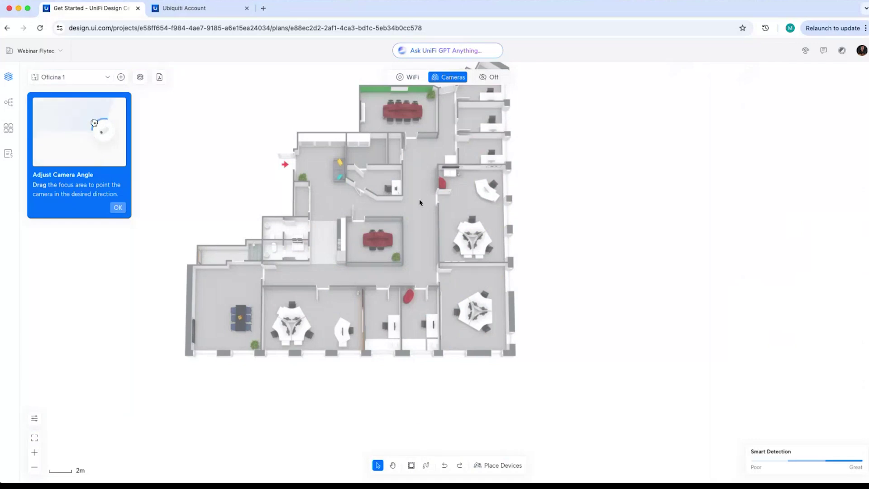
drag(420, 203, 451, 249)
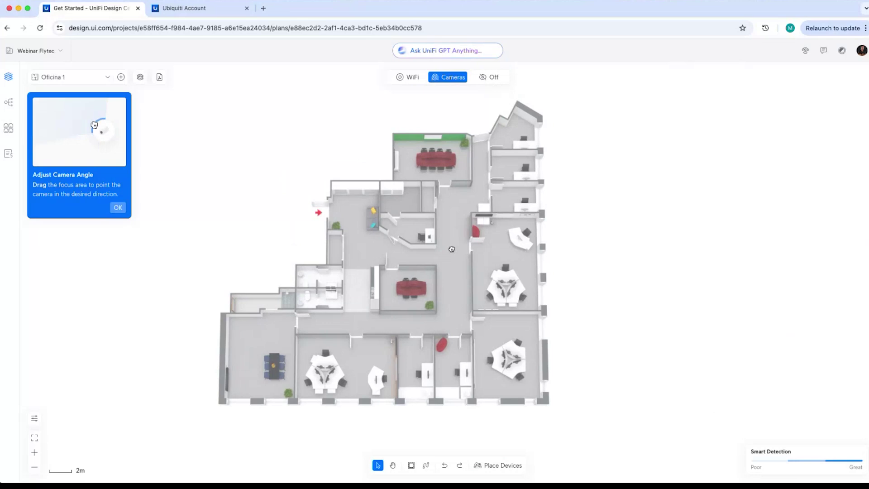
click(393, 465)
drag(394, 317, 376, 297)
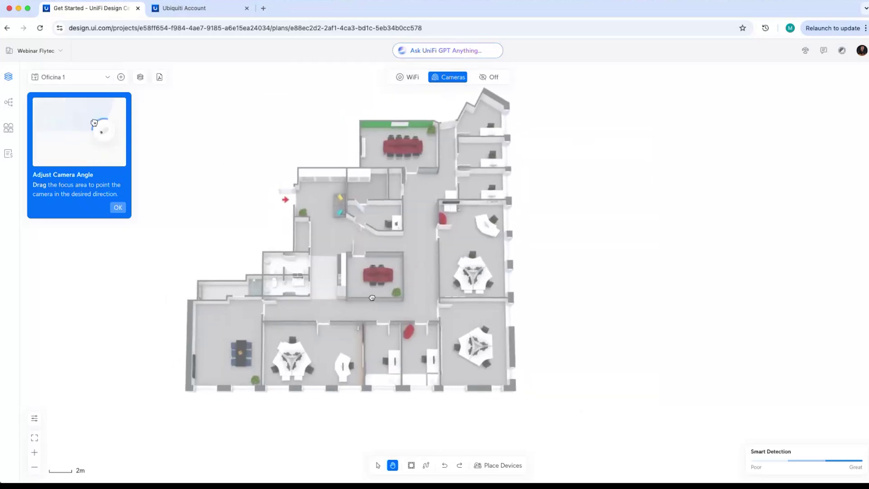
click(378, 465)
scroll(423, 258, left, 3)
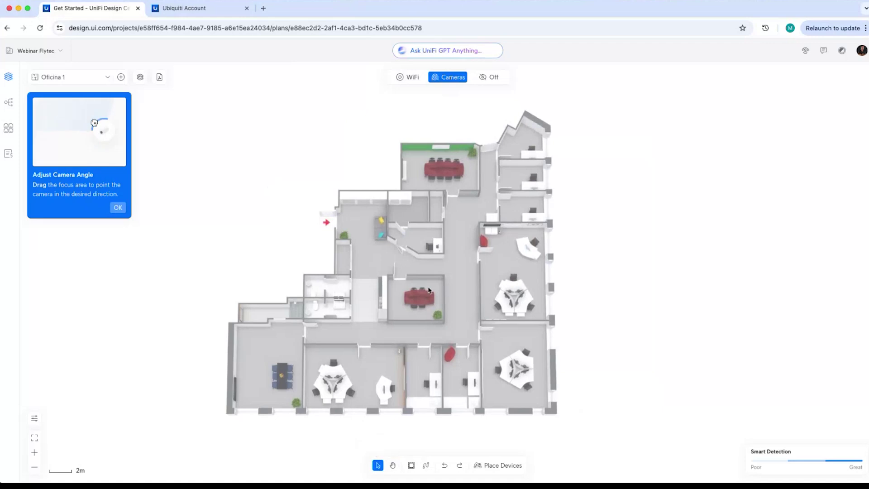
scroll(369, 234, down, 3)
mouse_move(368, 234)
mouse_down()
mouse_move(423, 279)
mouse_move(358, 250)
mouse_move(360, 232)
mouse_up()
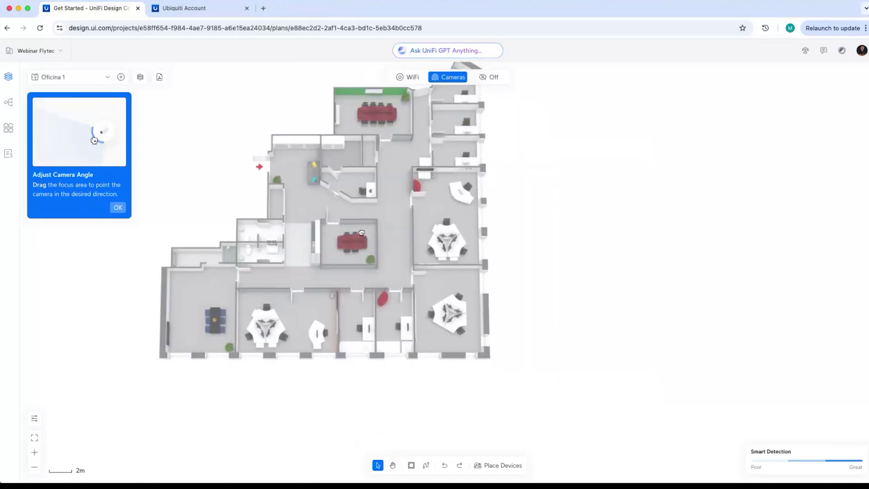
Look over the wall materials of the Draw Walls tool and the cable types of the connection drawing tool.
click(411, 465)
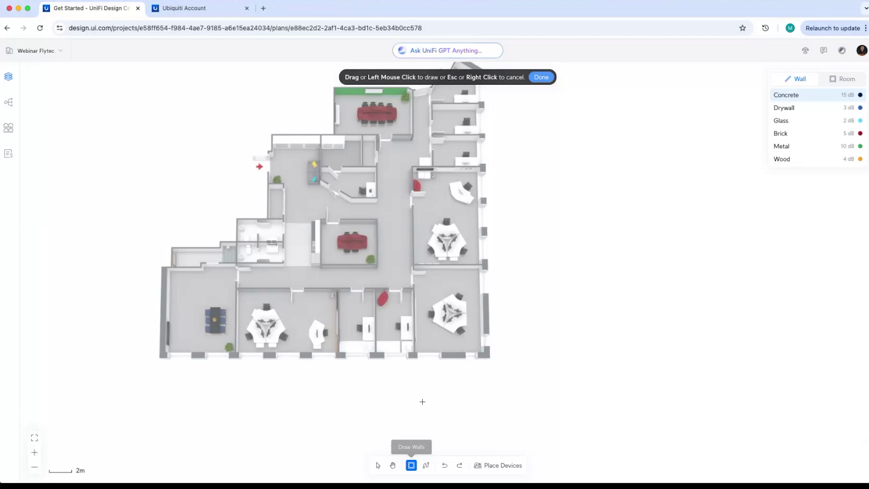
click(426, 466)
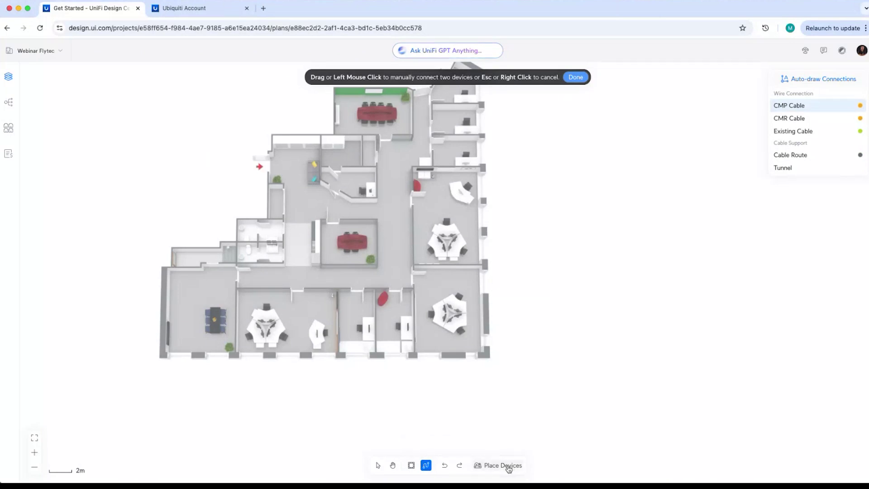
Start the Draw Walls tool and examine the available wall materials and their signal attenuation.
click(411, 465)
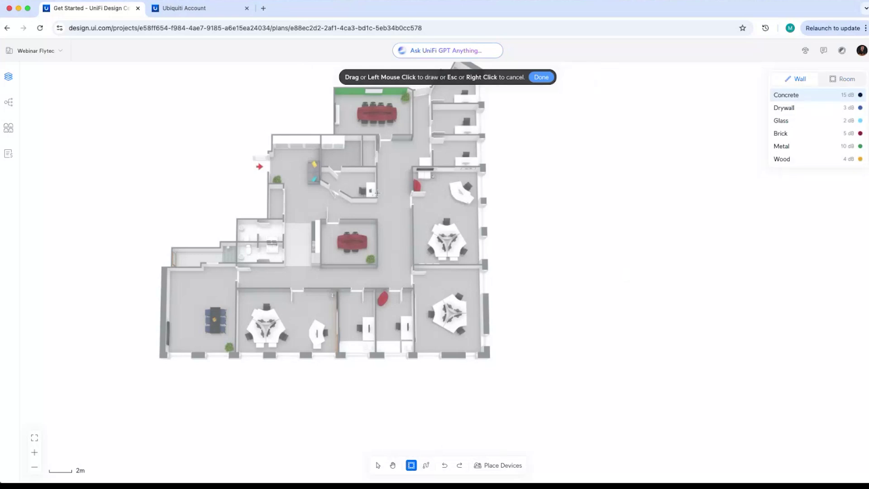
scroll(377, 192, left, 5)
scroll(376, 193, up, 2)
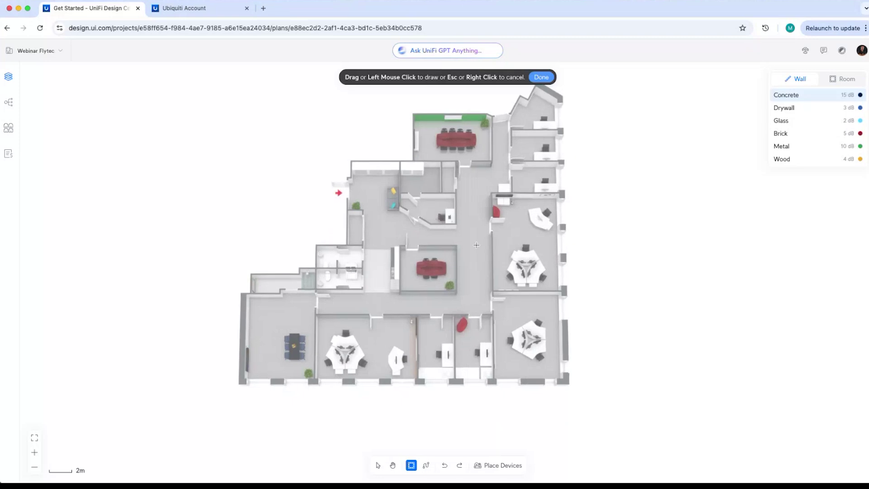
scroll(486, 246, up, 3)
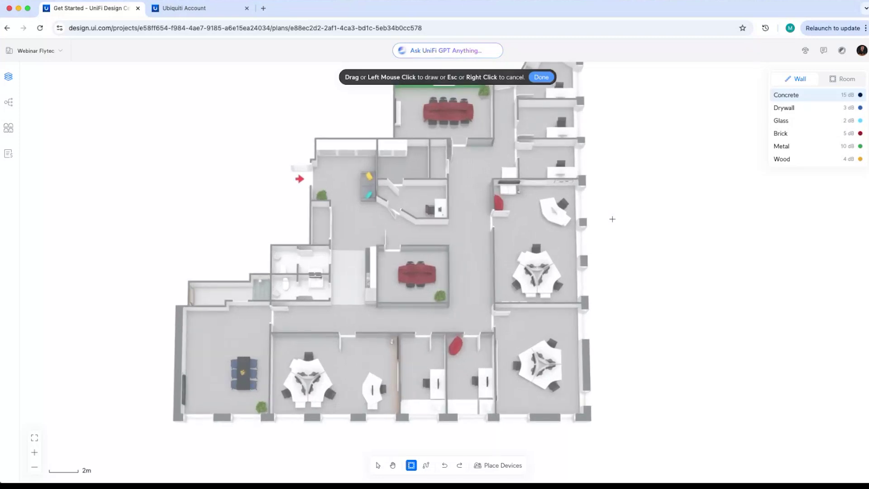
scroll(444, 191, up, 1)
scroll(445, 191, right, 1)
scroll(444, 192, right, 1)
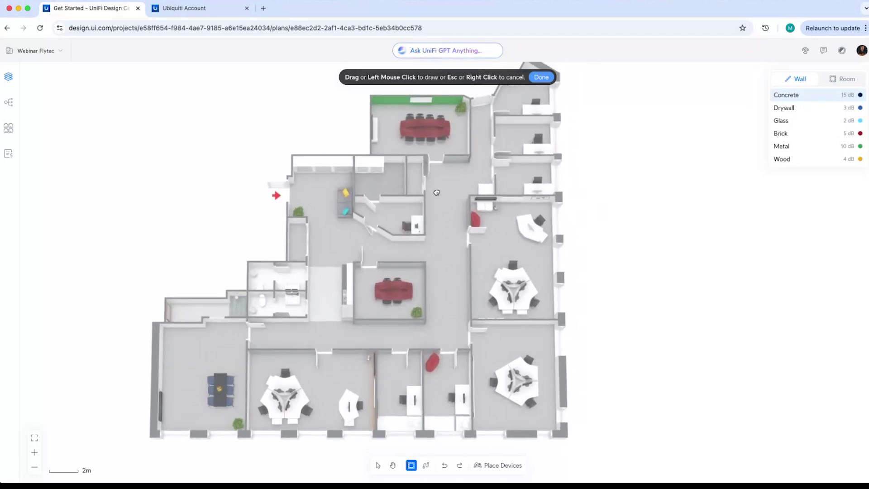
middle_drag(437, 193, 435, 192)
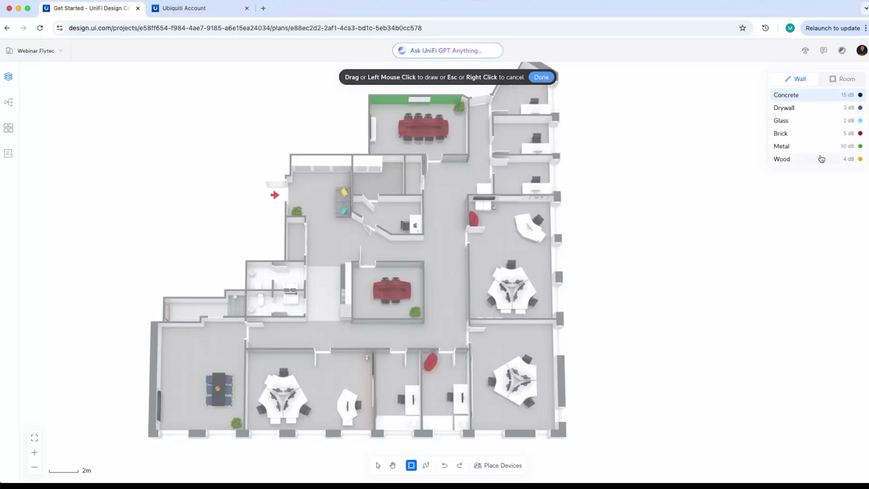
Try out a rectangular concrete room outside the plan's right edge, undo it and return to drawing single walls.
click(837, 81)
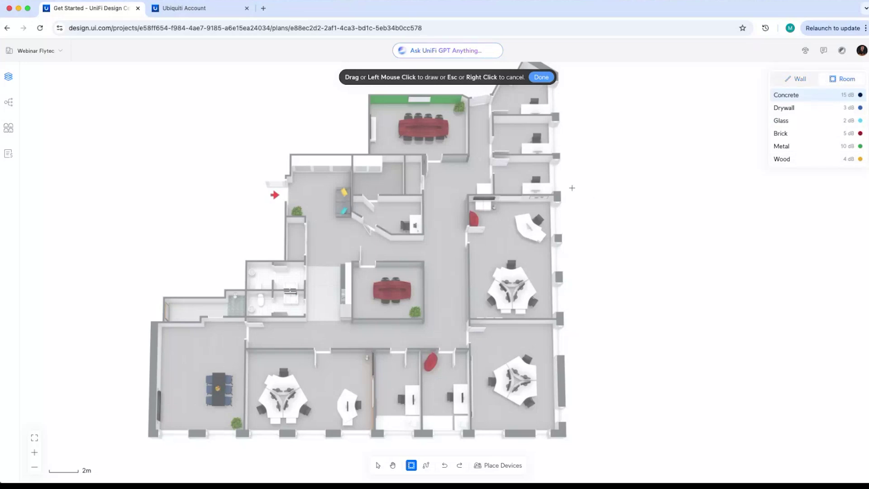
drag(571, 188, 650, 277)
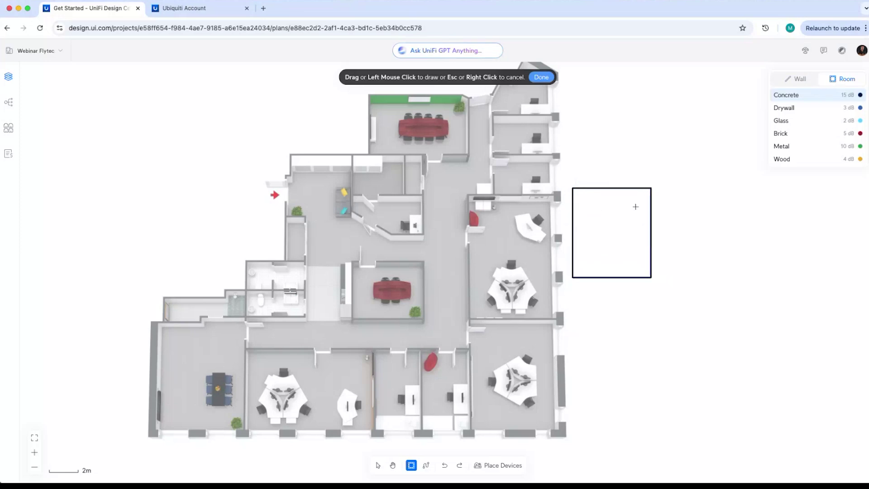
key(super+z)
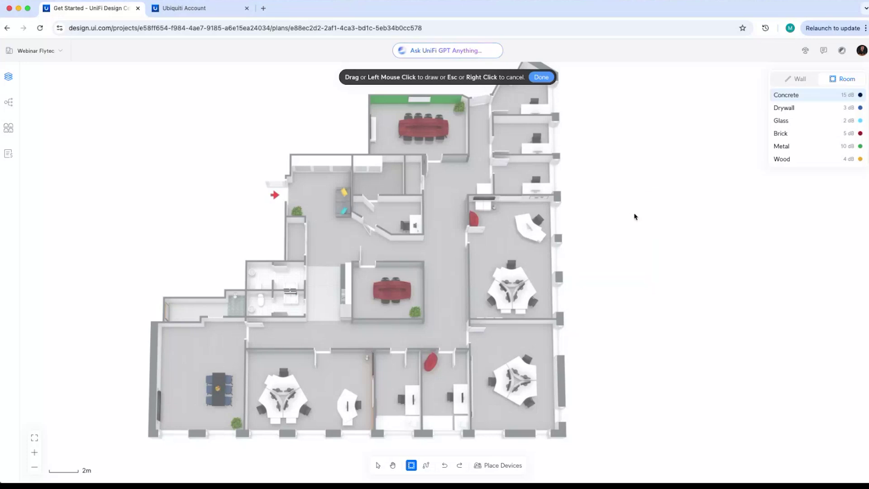
click(791, 81)
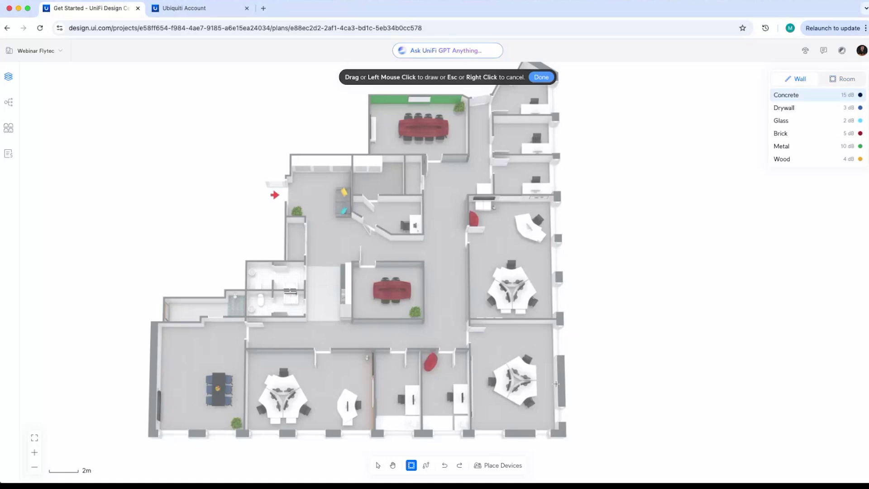
Trace a concrete wall along the office's bottom exterior, from the lower-right corner to the lower-left corner.
scroll(557, 382, down, 3)
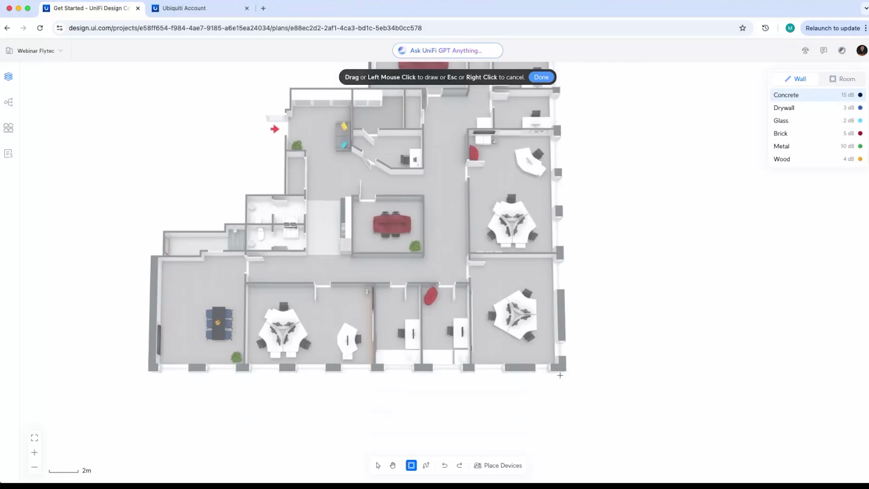
ctrl+scroll(561, 375, up, 5)
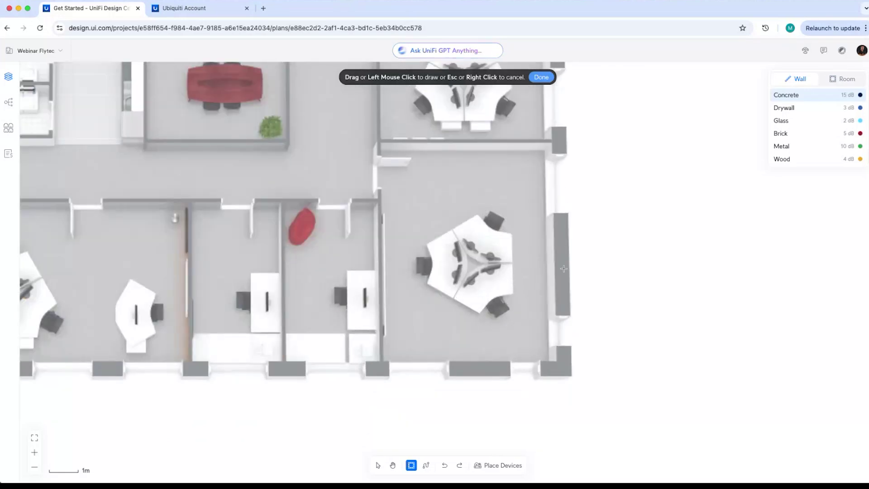
ctrl+scroll(557, 363, up, 2)
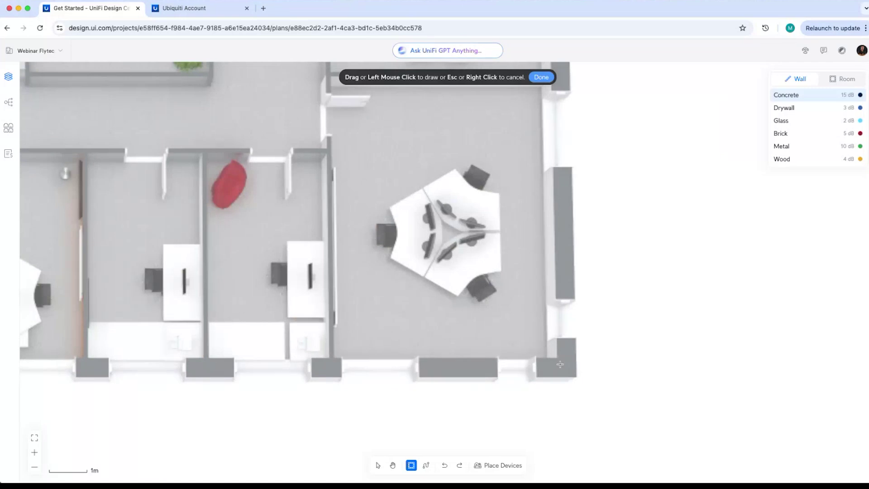
click(559, 366)
middle_drag(201, 379, 655, 337)
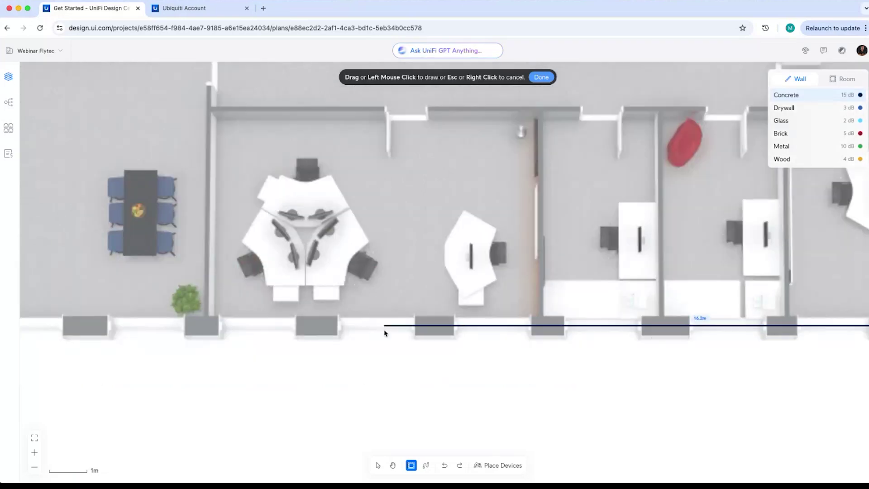
middle_drag(384, 333, 607, 335)
middle_drag(367, 337, 526, 351)
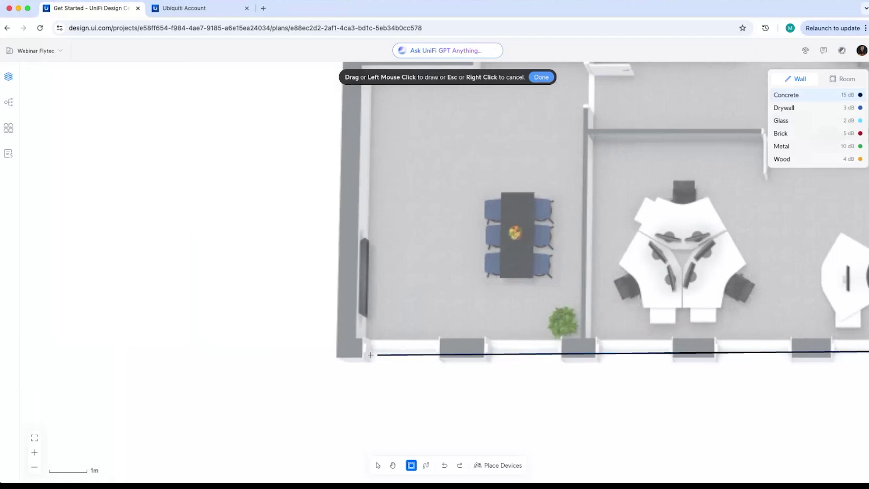
click(344, 348)
Continue the concrete wall up the left exterior and along the stepped outline above the bathrooms to the narrow storage room's corner.
middle_drag(446, 175, 387, 411)
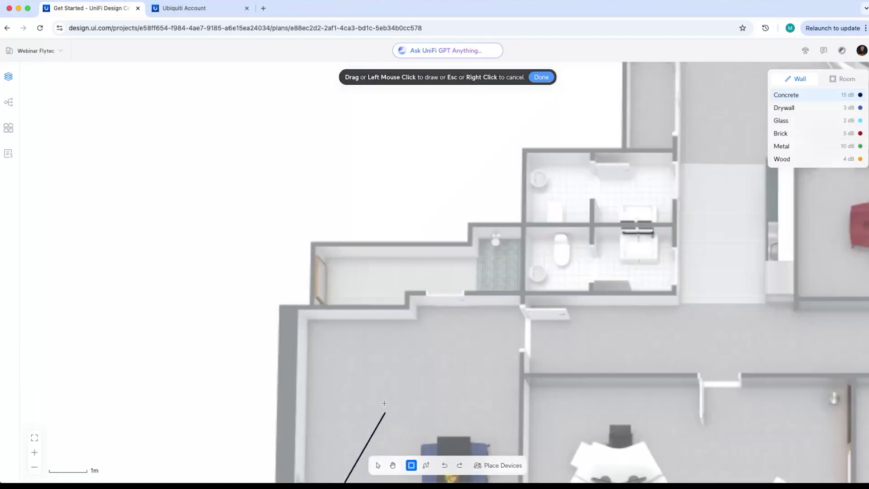
click(283, 306)
click(312, 305)
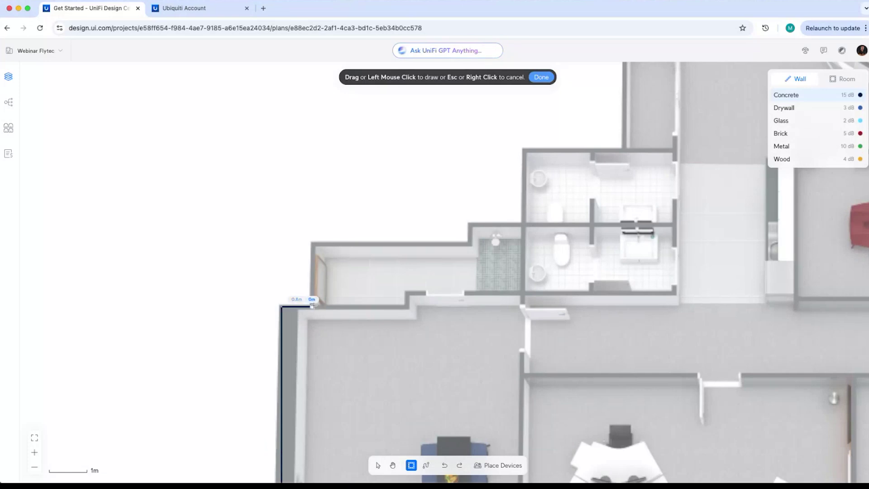
click(313, 243)
click(469, 242)
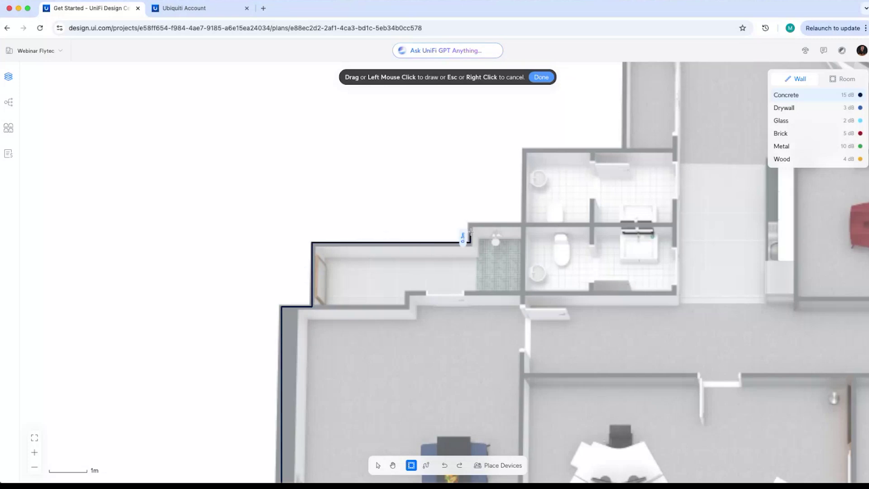
click(470, 223)
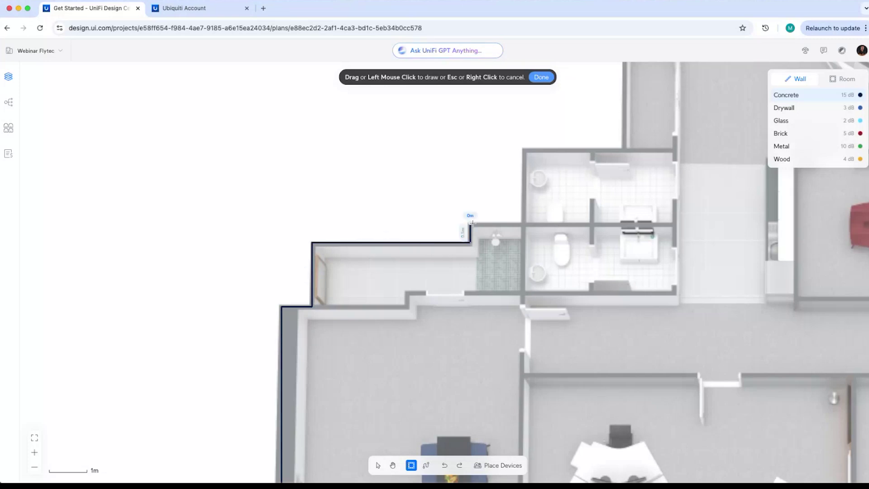
click(523, 223)
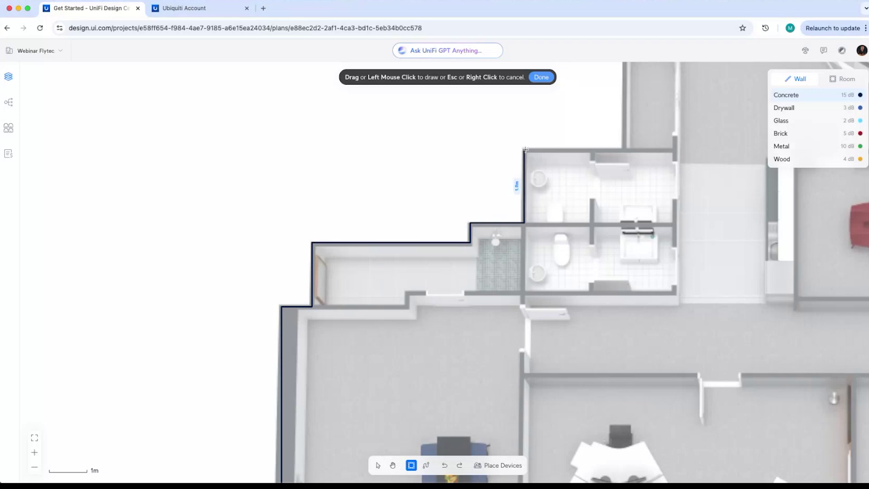
click(525, 150)
click(624, 150)
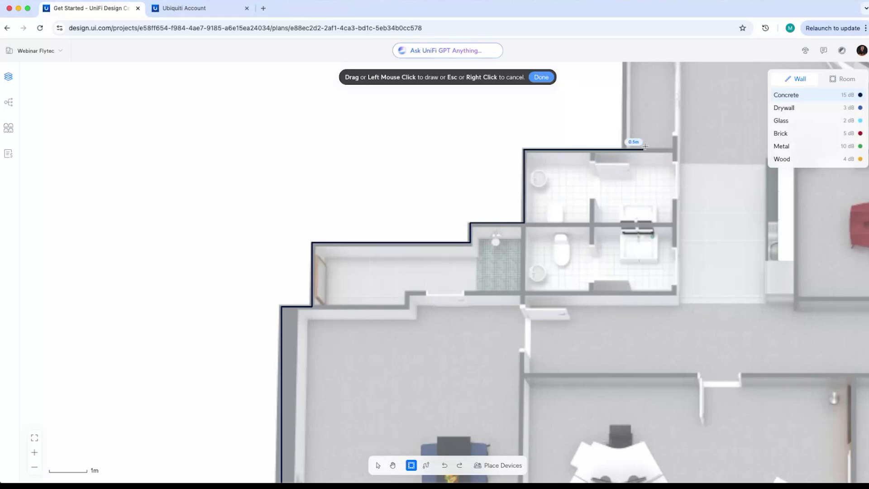
Extend the concrete wall up past the entrance with the red arrow to the reception room's upper-left corner.
scroll(588, 204, up, 5)
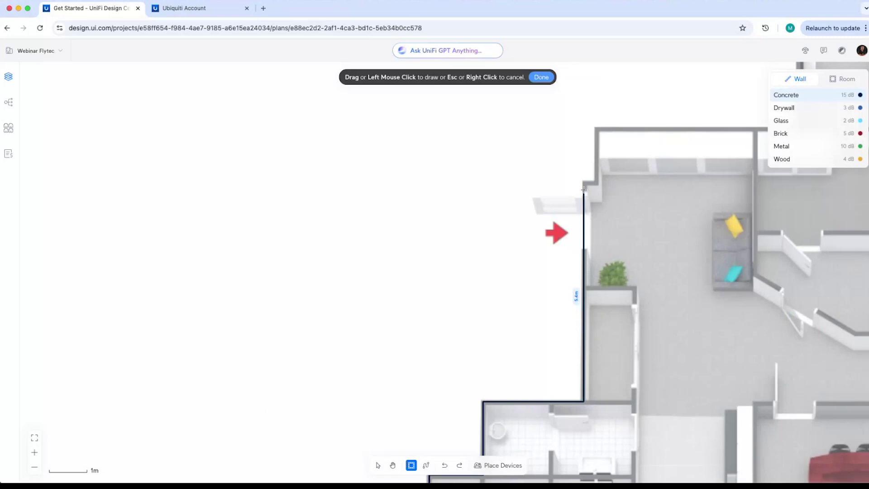
click(584, 184)
click(596, 183)
click(597, 128)
Extend the concrete wall along the reception's top edge, then up and across the green-walled meeting room to its angled corner.
scroll(733, 249, right, 10)
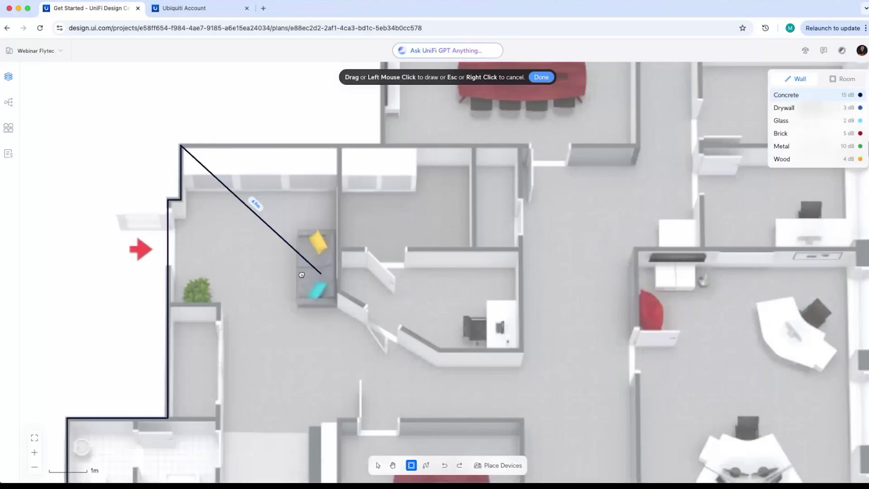
scroll(406, 131, up, 5)
scroll(406, 131, right, 3)
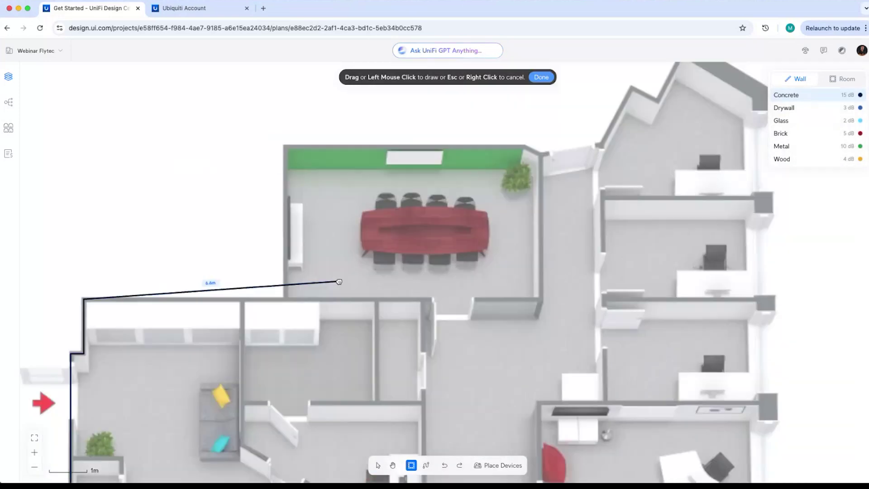
click(286, 298)
click(286, 147)
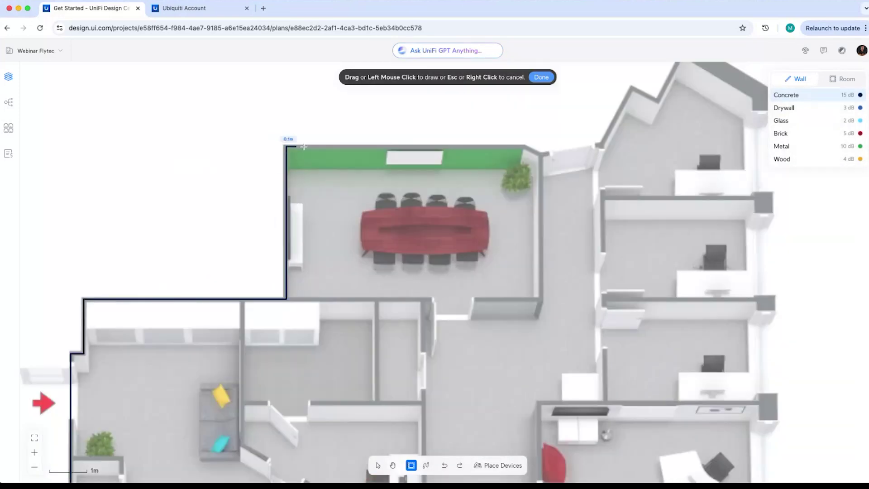
click(525, 146)
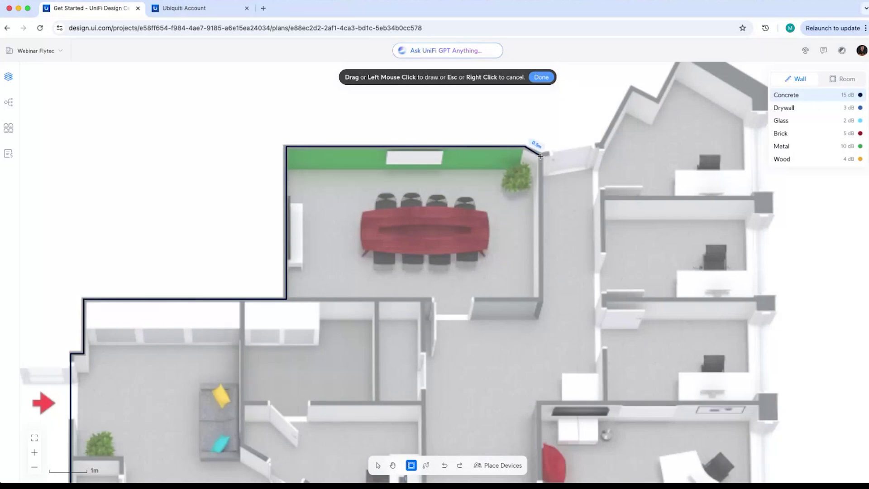
Extend the concrete wall from the green-walled meeting room past the corridor end and around the notched, slanted corner office to its upper-right corner.
click(540, 156)
click(601, 146)
click(631, 88)
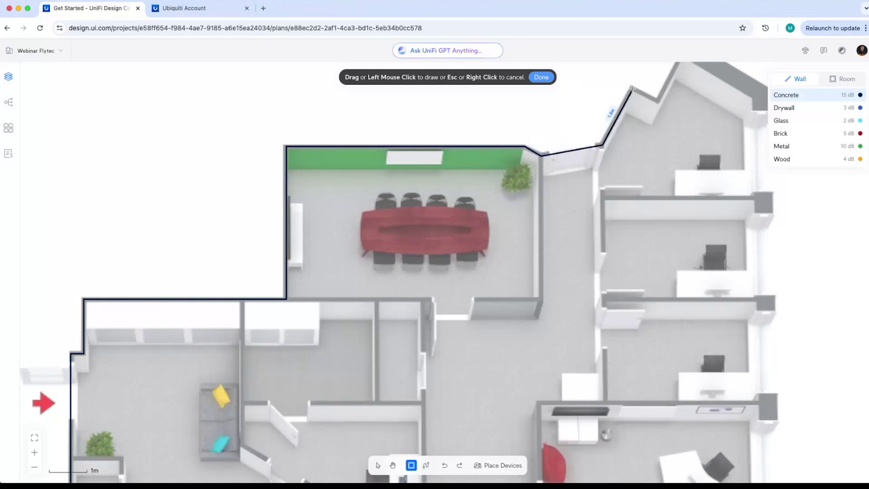
click(656, 99)
scroll(479, 163, right, 5)
scroll(479, 163, up, 3)
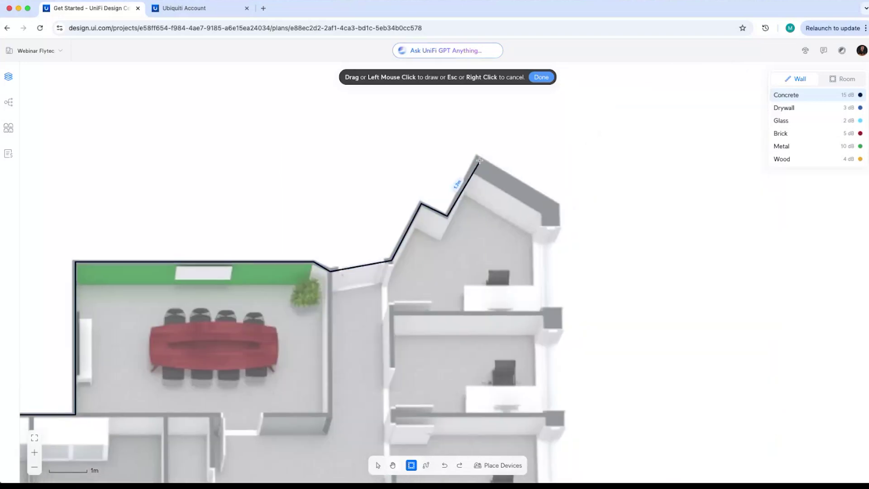
click(475, 162)
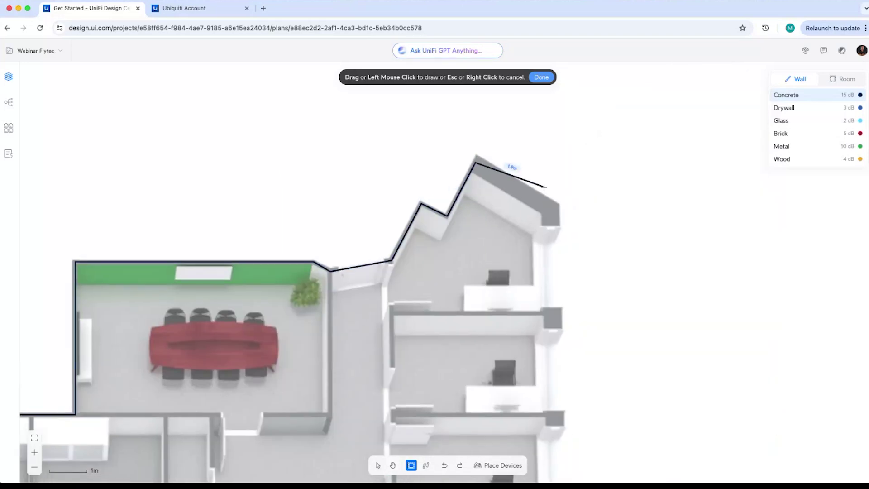
click(551, 209)
Close the concrete outline down the right exterior to the starting point at the lower-right corner, and finish wall drawing.
scroll(566, 226, down, 15)
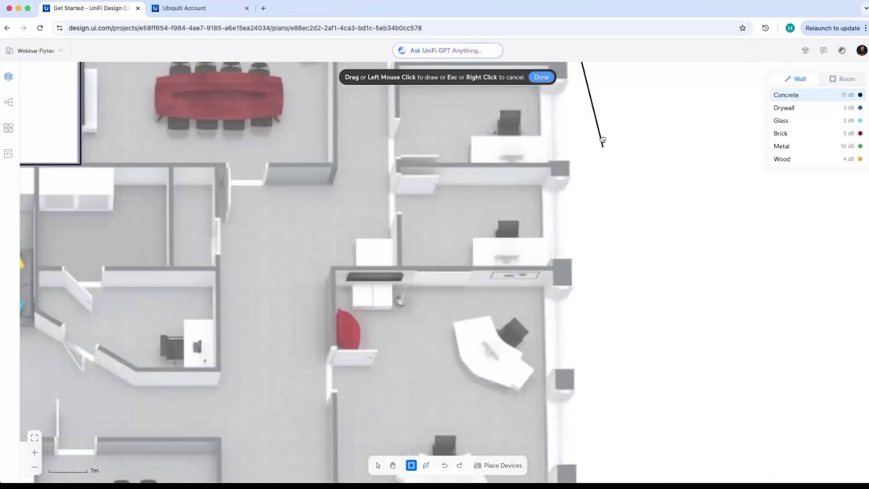
scroll(578, 192, down, 5)
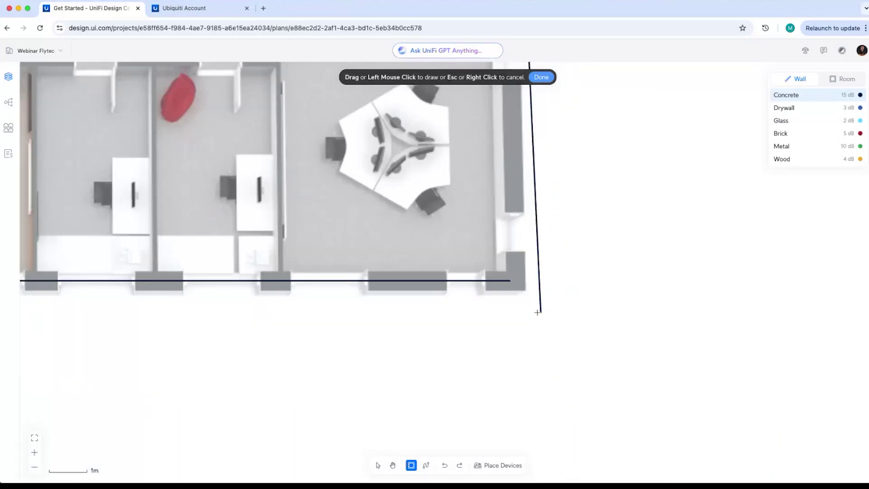
click(510, 279)
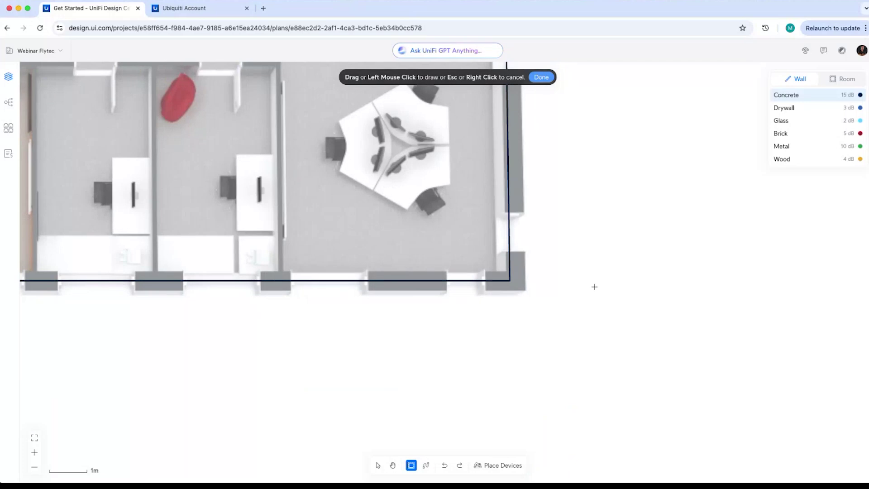
key(Escape)
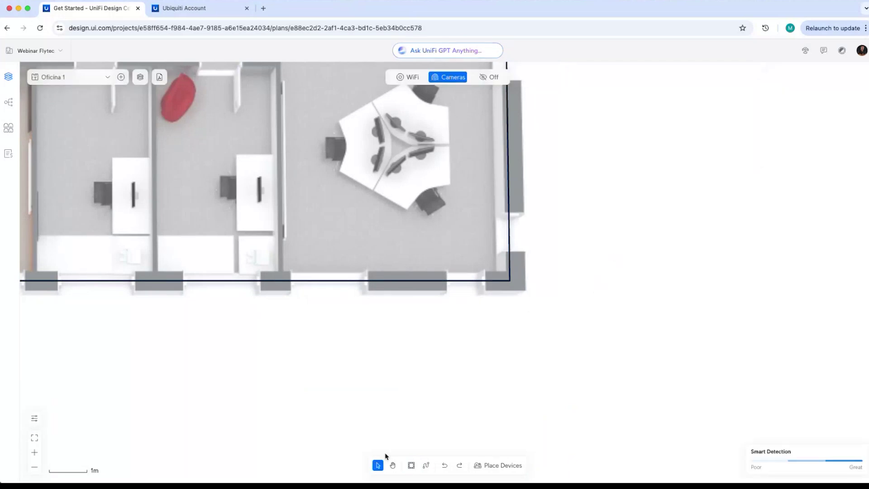
Examine the traced concrete exterior outline around the whole office.
drag(381, 233, 628, 458)
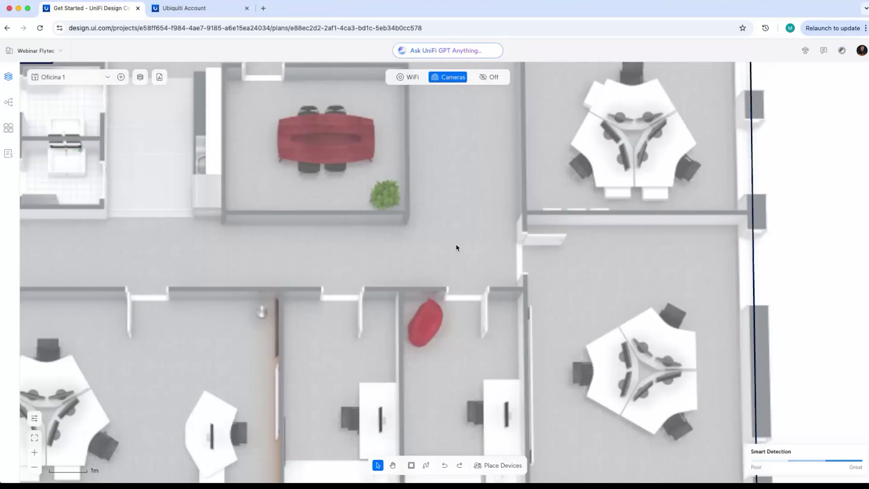
scroll(487, 233, down, 2)
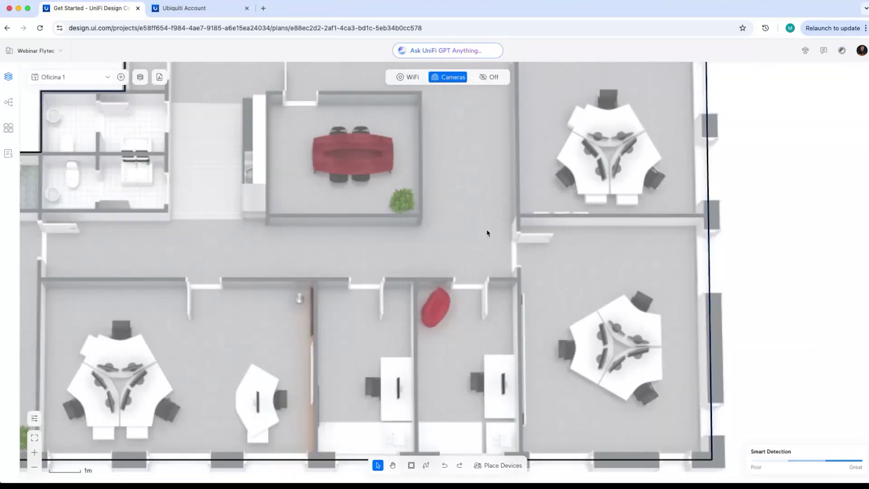
click(35, 437)
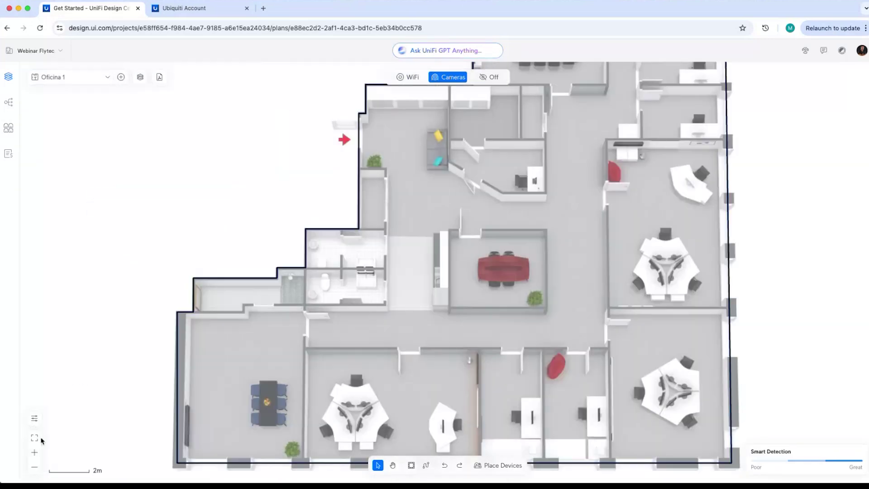
click(35, 452)
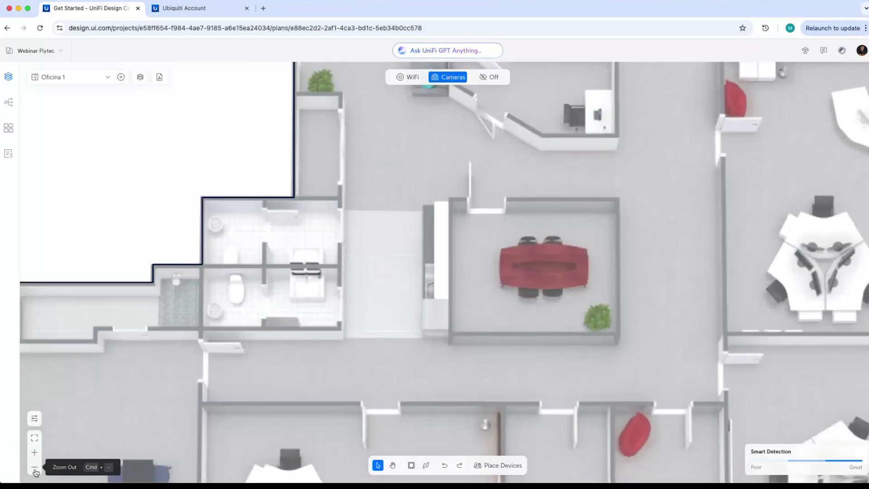
click(35, 468)
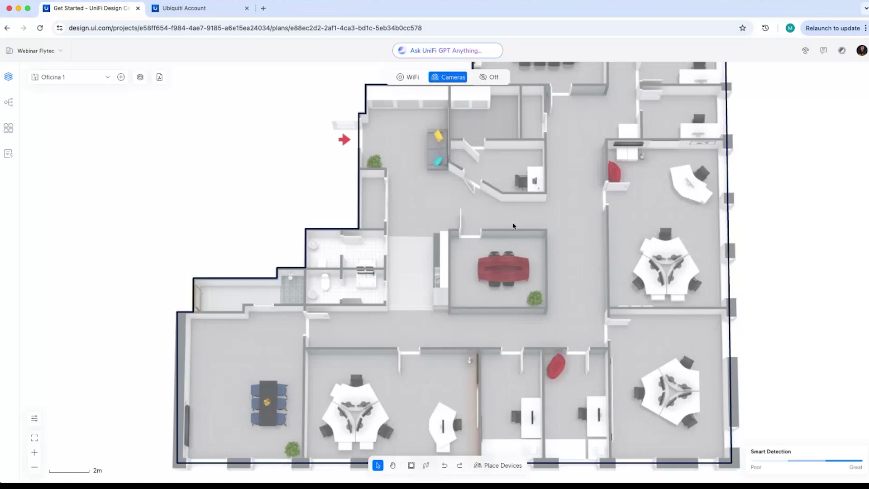
scroll(513, 225, down, 2)
scroll(498, 235, up, 5)
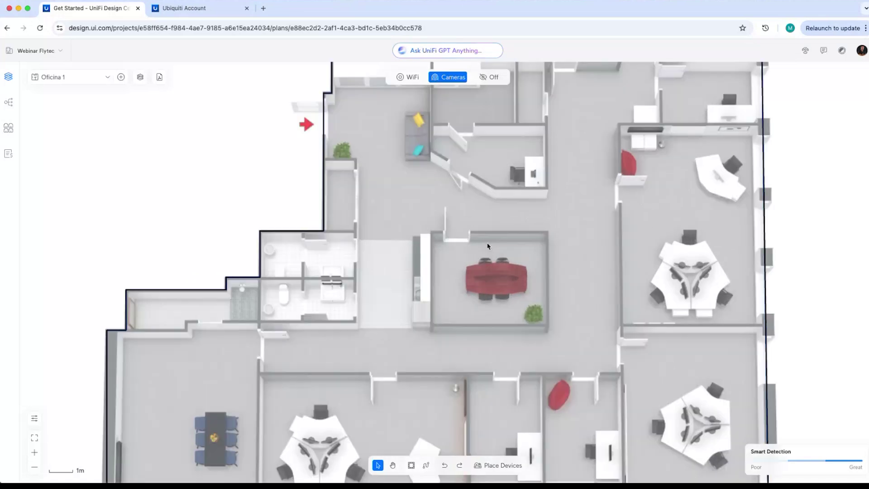
scroll(493, 243, down, 4)
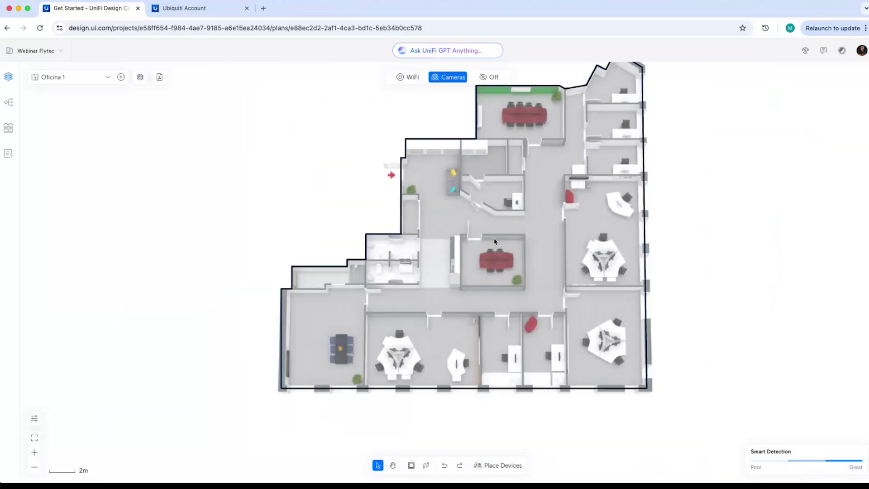
scroll(496, 240, up, 3)
scroll(496, 240, down, 4)
scroll(499, 235, up, 2)
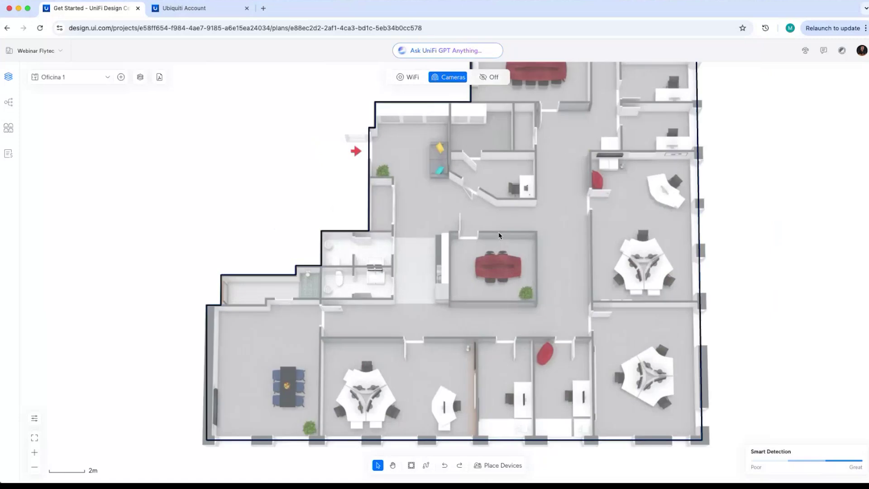
Place a ceiling-mounted U7 Pro Max access point over the red table in the central meeting room.
scroll(499, 235, up, 3)
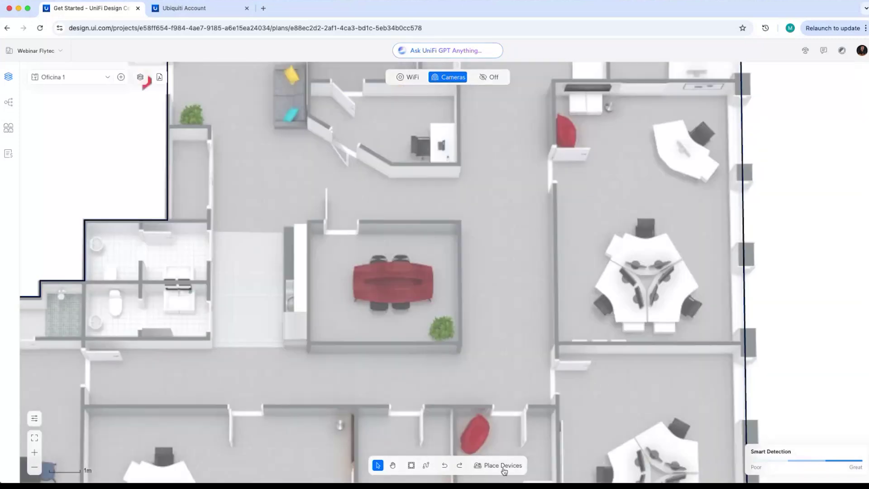
click(498, 465)
click(752, 176)
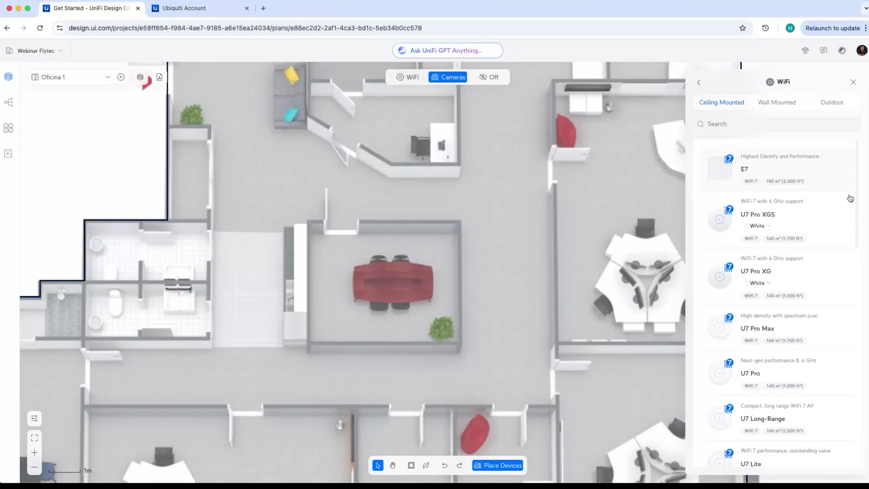
click(779, 338)
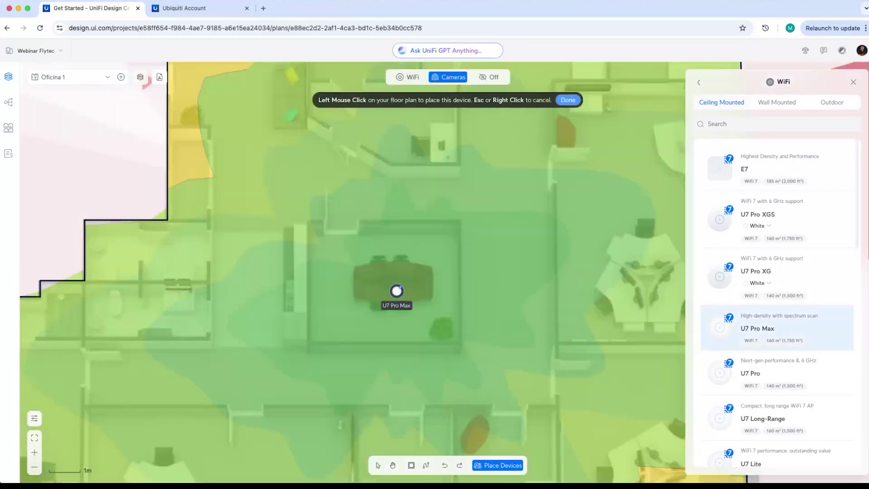
click(396, 290)
Show the WiFi coverage across the whole office, and delete the U7 Pro Max access point.
scroll(514, 300, down, 5)
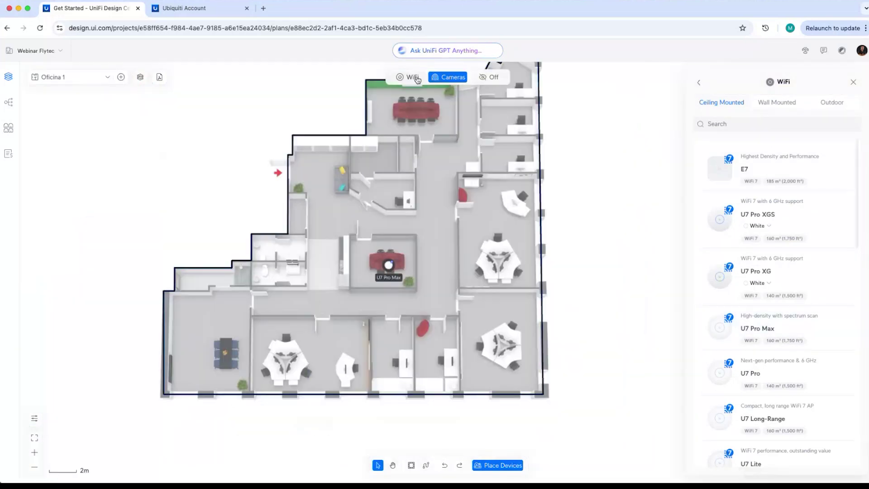
click(416, 78)
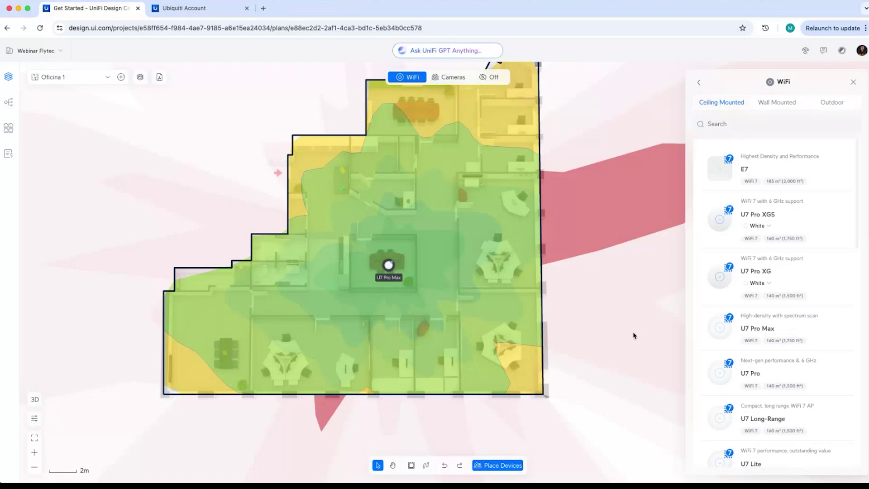
drag(632, 333, 563, 350)
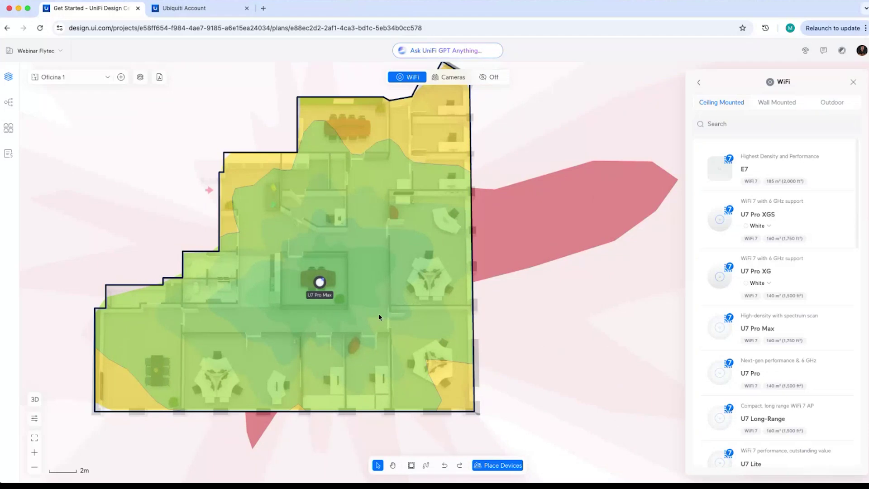
click(319, 282)
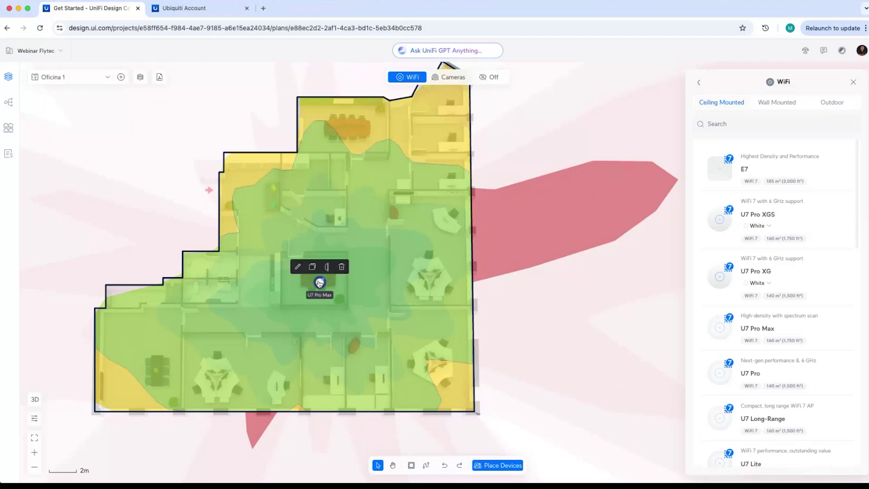
click(342, 267)
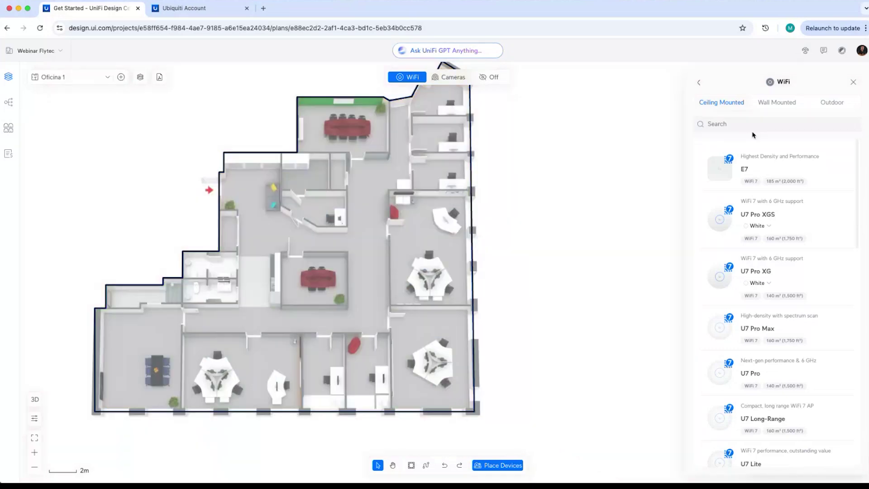
Place an AI Bullet camera by the central meeting room's door and aim it toward the lower-right offices.
click(698, 83)
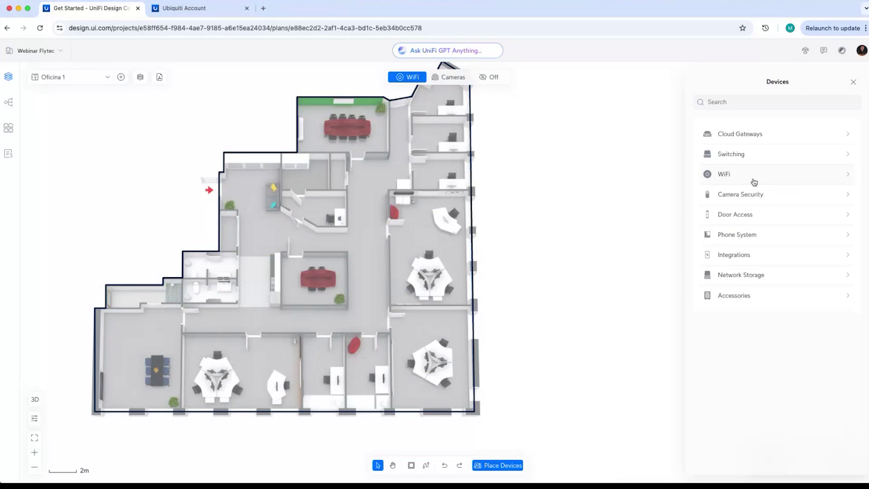
click(744, 195)
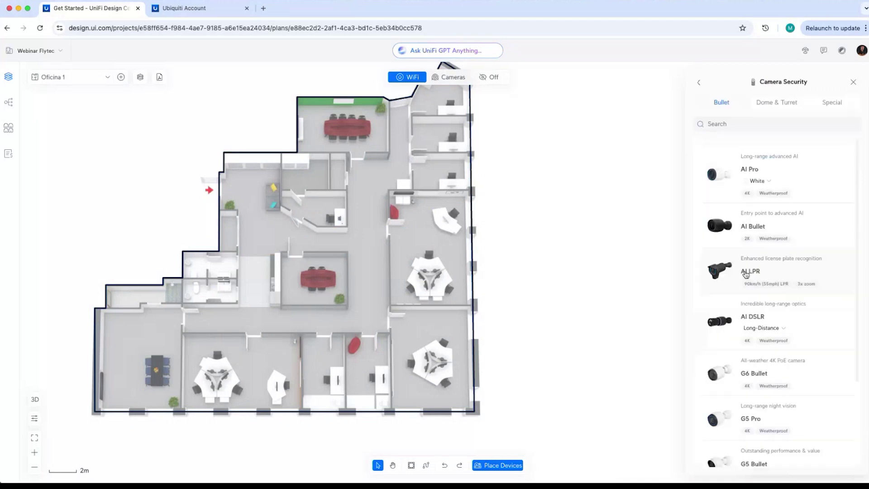
click(769, 214)
click(297, 259)
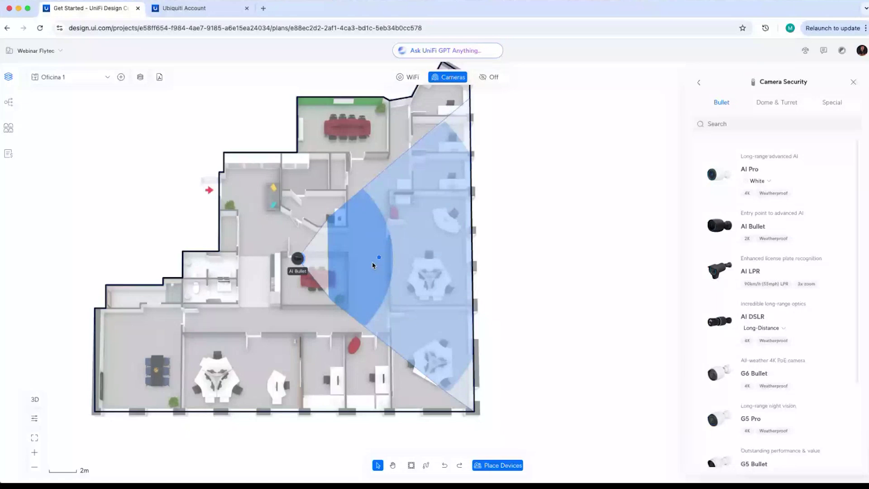
drag(378, 257, 395, 308)
Delete the AI Bullet camera from the plan.
click(297, 259)
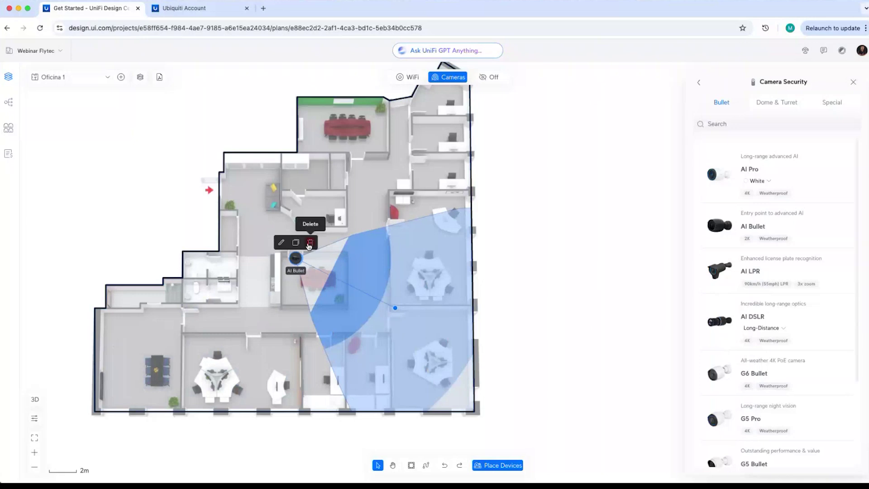
click(310, 243)
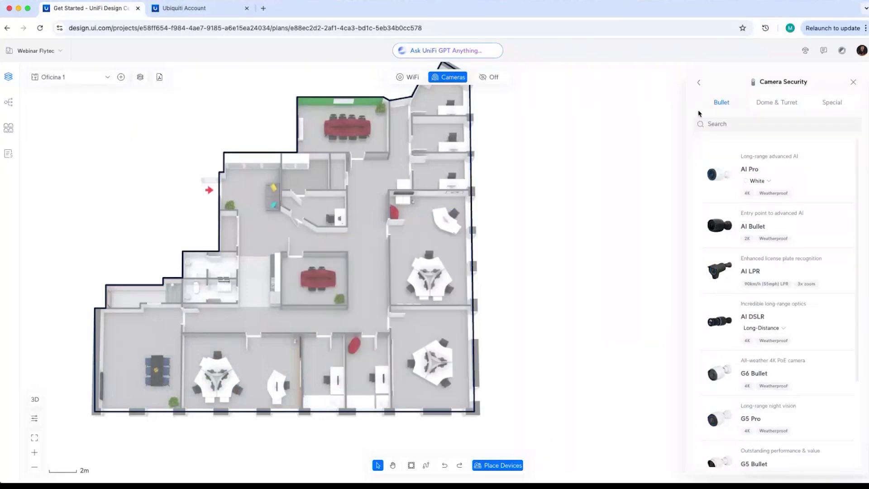
click(698, 83)
Trace a drywall along the corridor side of the three small upper-right offices, from the exterior wall's corner to the large office's upper wall.
click(411, 465)
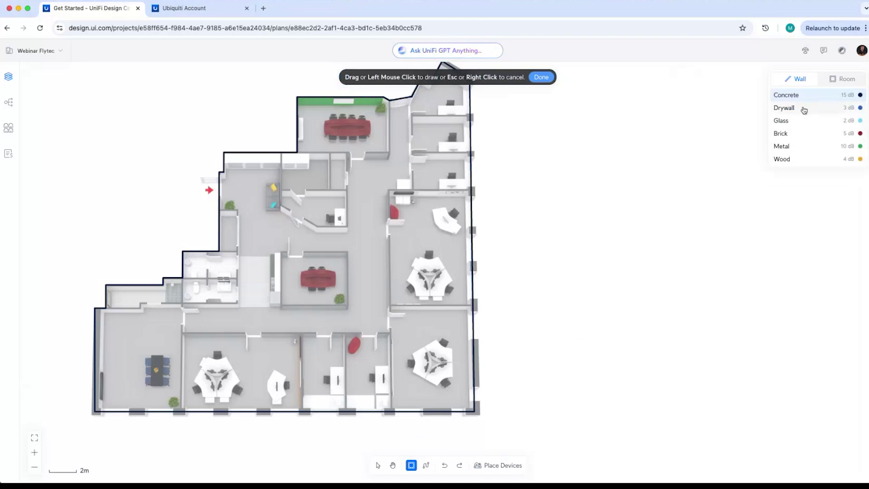
click(803, 111)
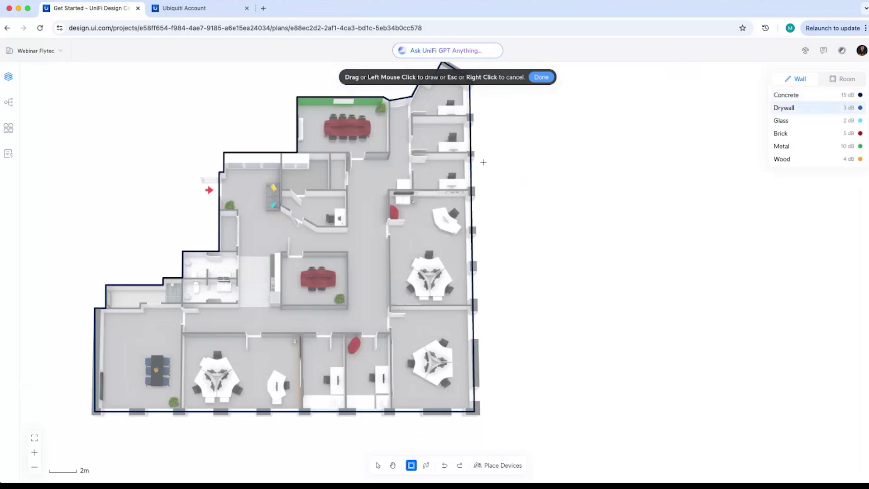
scroll(389, 166, up, 5)
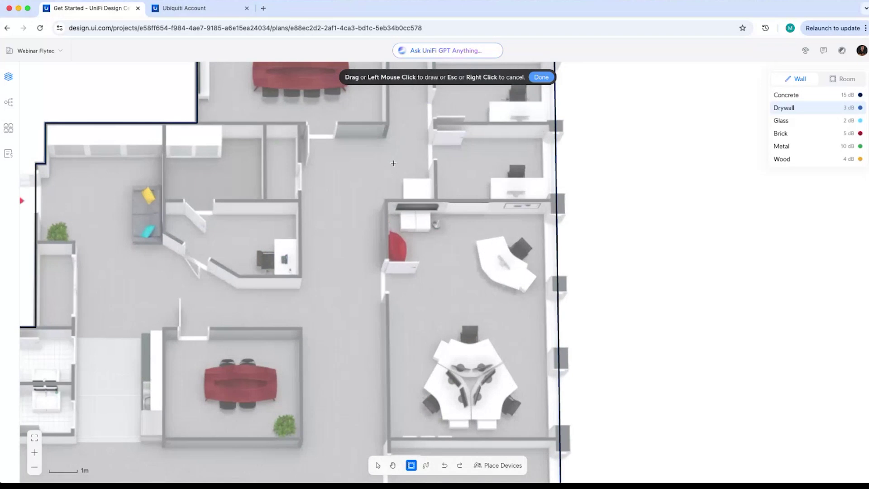
scroll(393, 163, up, 5)
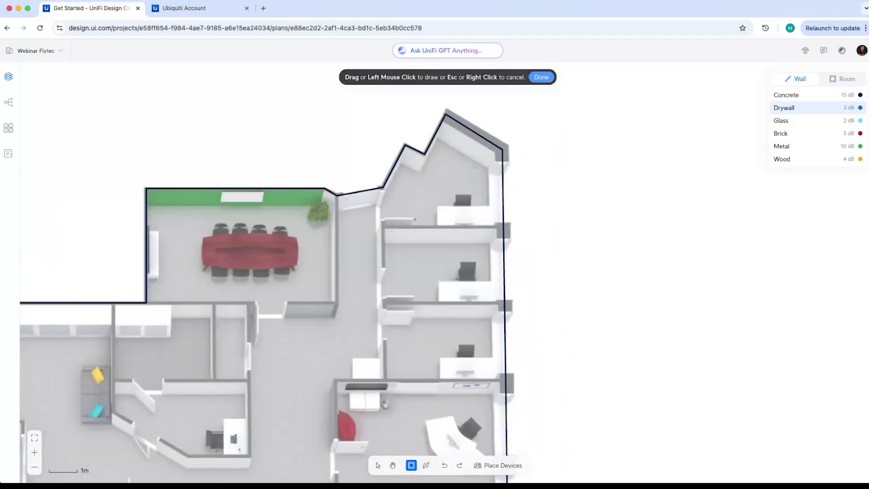
scroll(415, 219, up, 5)
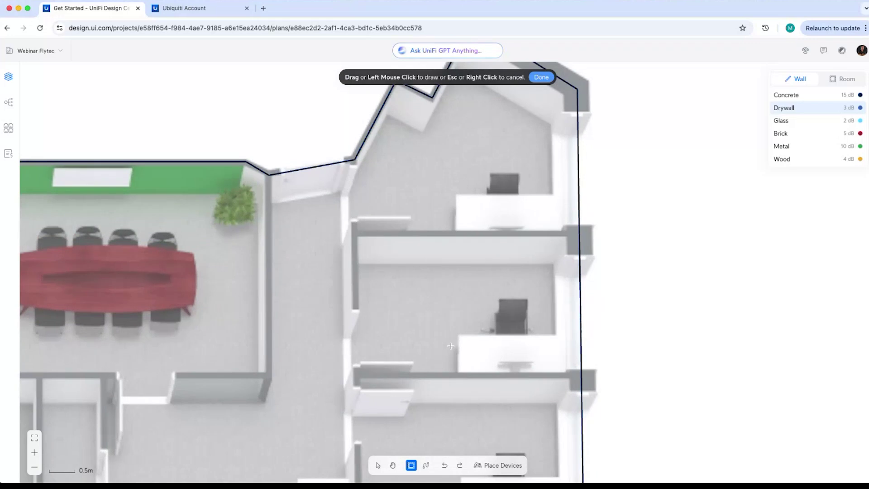
scroll(450, 346, down, 5)
scroll(452, 303, up, 2)
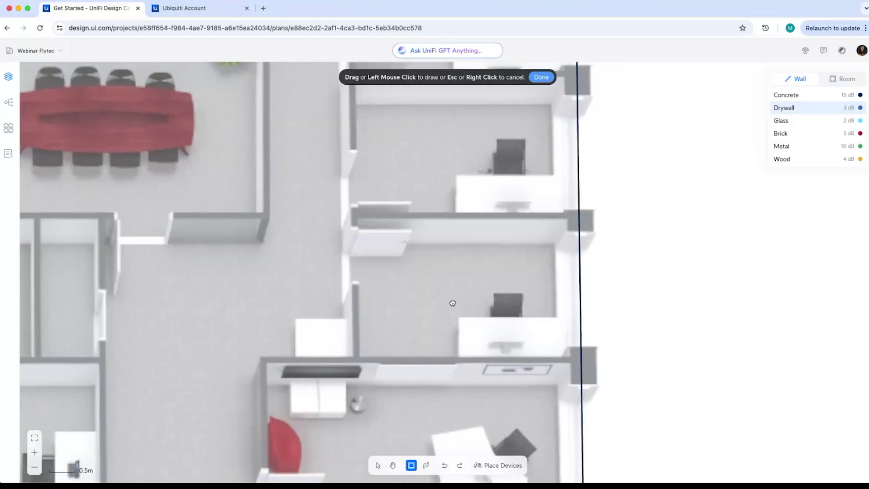
scroll(434, 296, up, 5)
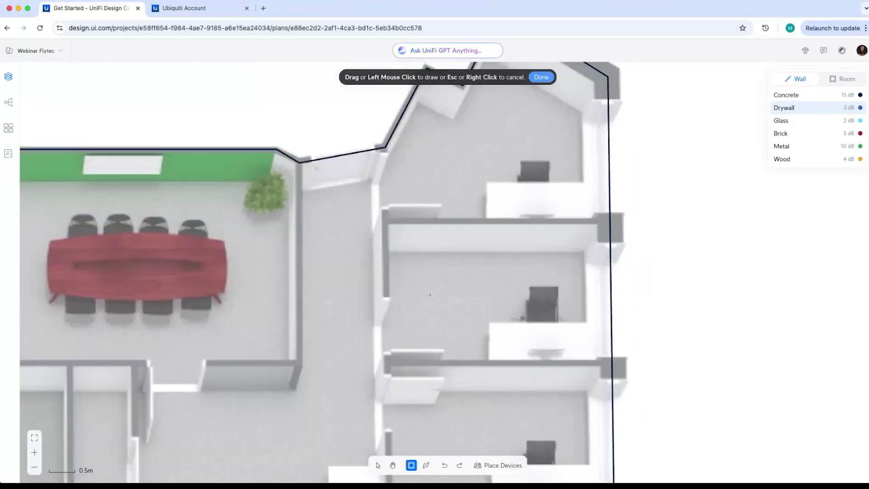
drag(386, 149, 388, 346)
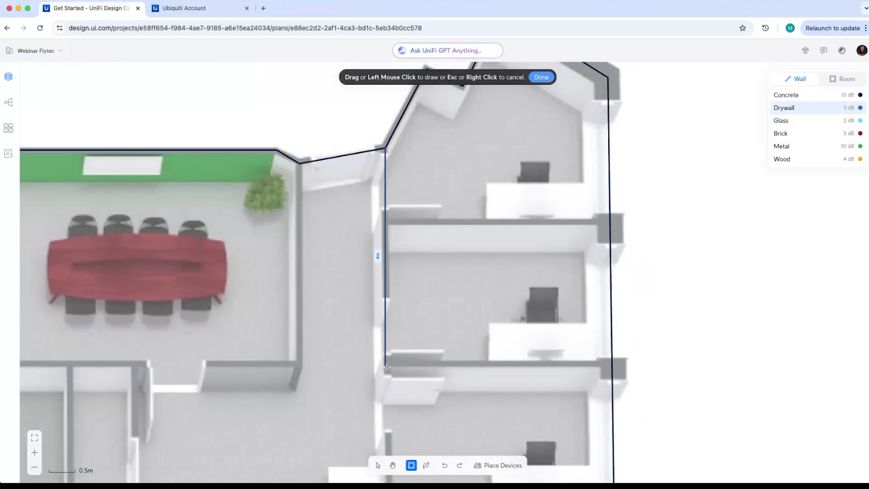
scroll(394, 344, down, 5)
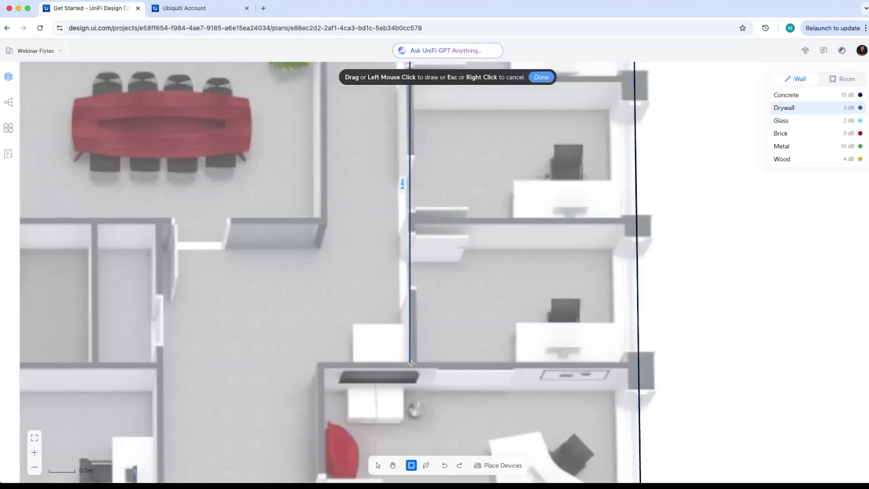
click(411, 364)
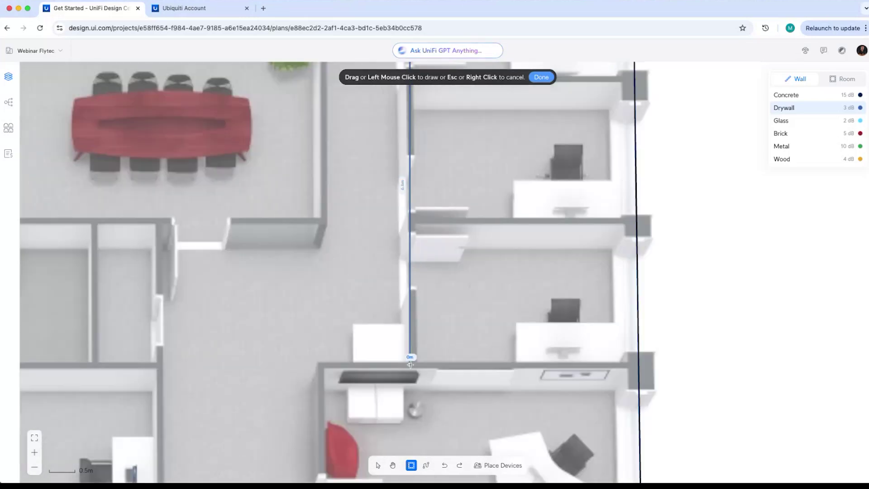
Continue the drywall around the large office's upper-left corner and down to the lower exterior wall, aligning its lower endpoint with the plan.
click(320, 365)
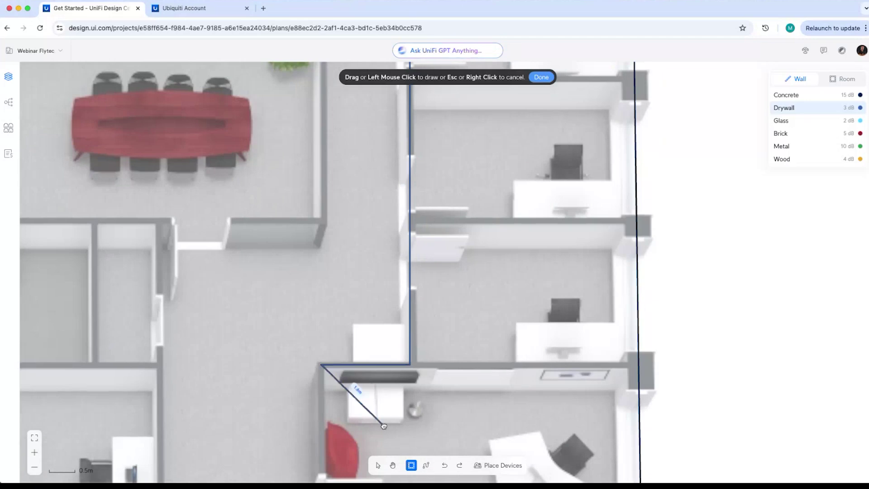
scroll(384, 425, down, 5)
scroll(411, 229, down, 3)
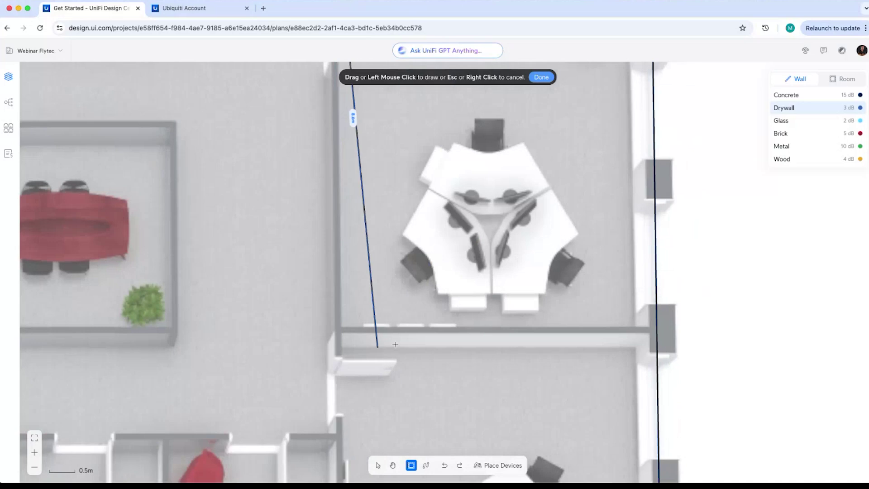
scroll(393, 366, down, 5)
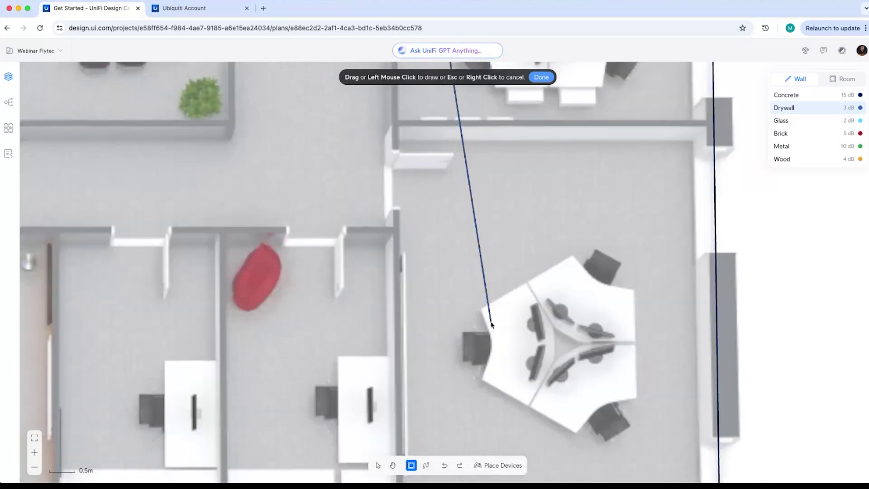
scroll(491, 324, down, 4)
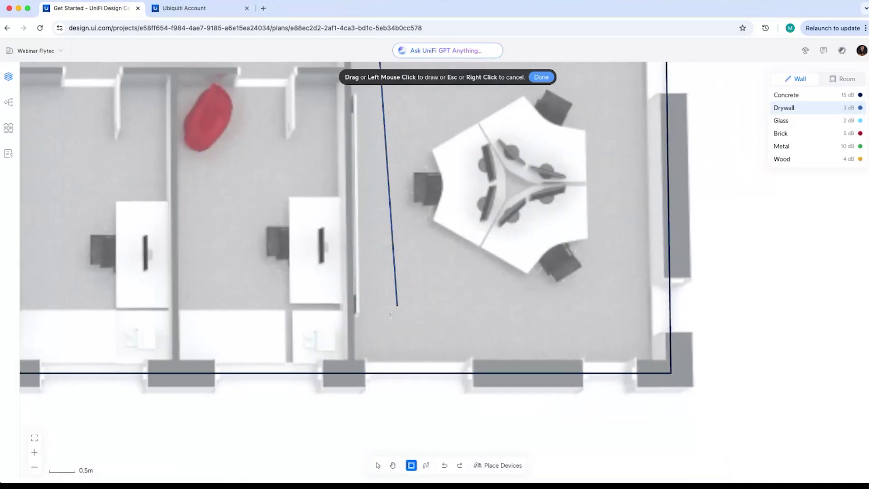
click(351, 372)
key(Escape)
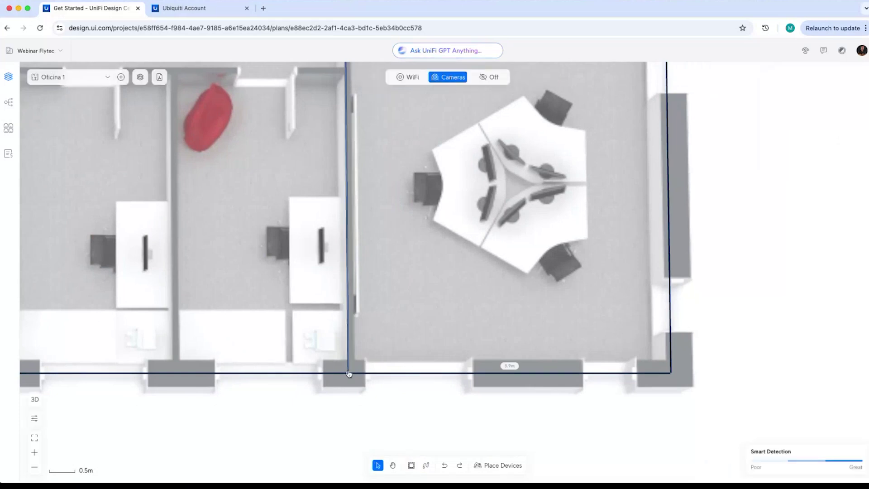
drag(348, 373, 350, 371)
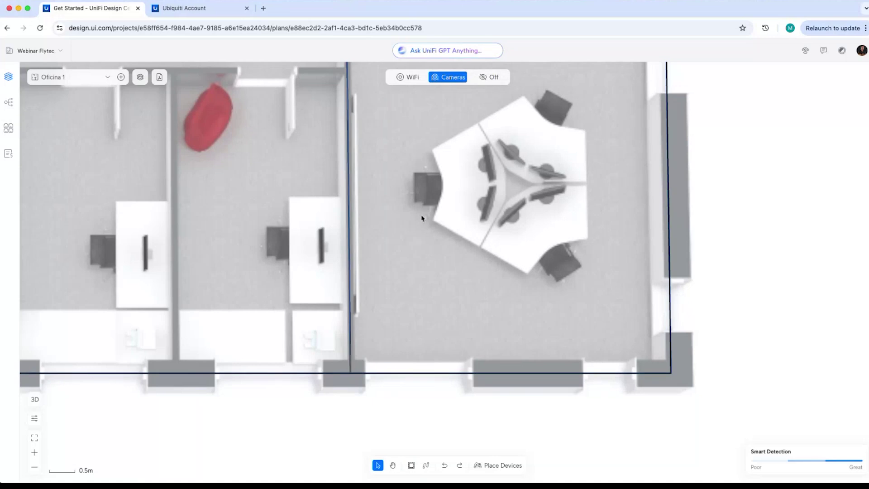
Draw a drywall partition about 4.1 m long between the first and second small upper-right offices, from the corridor wall to the exterior wall.
scroll(422, 218, down, 5)
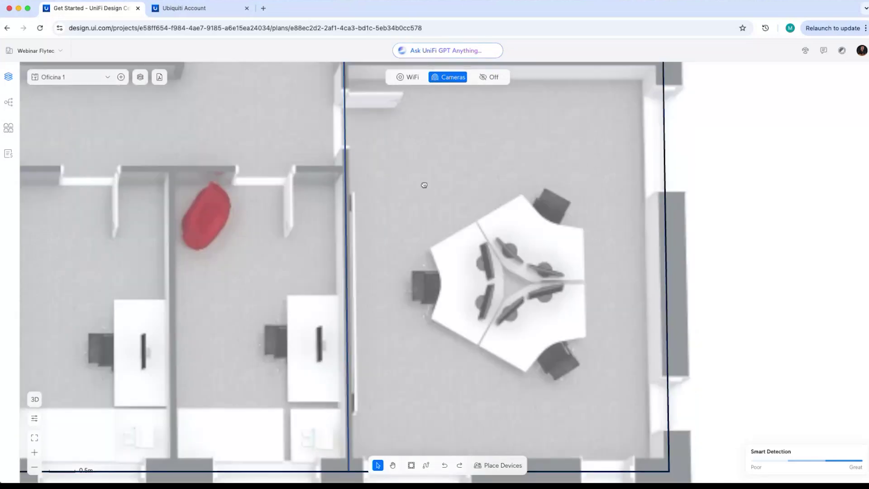
scroll(424, 184, up, 10)
drag(381, 190, 386, 357)
drag(383, 134, 337, 159)
drag(390, 221, 373, 310)
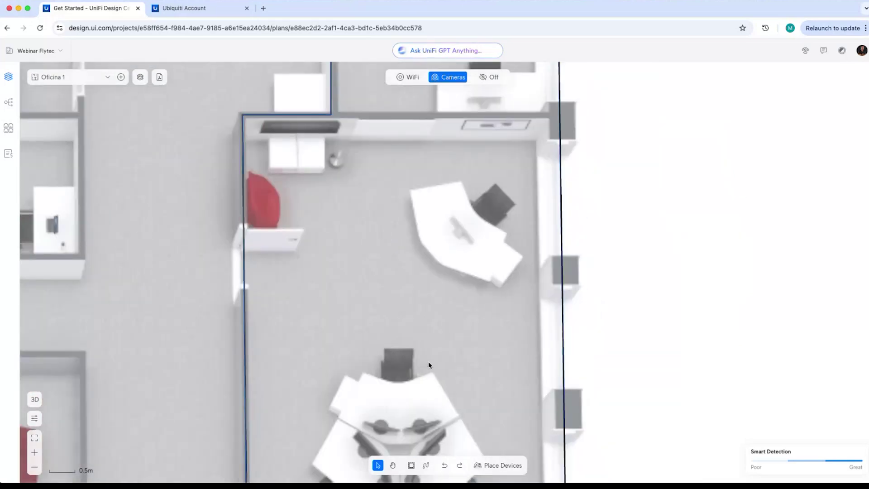
click(410, 465)
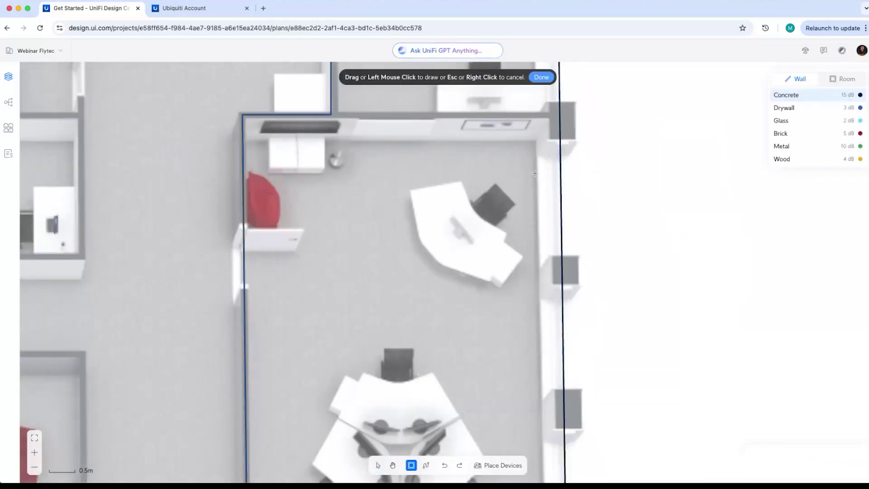
click(784, 107)
middle_drag(425, 192, 385, 389)
middle_drag(362, 72, 315, 292)
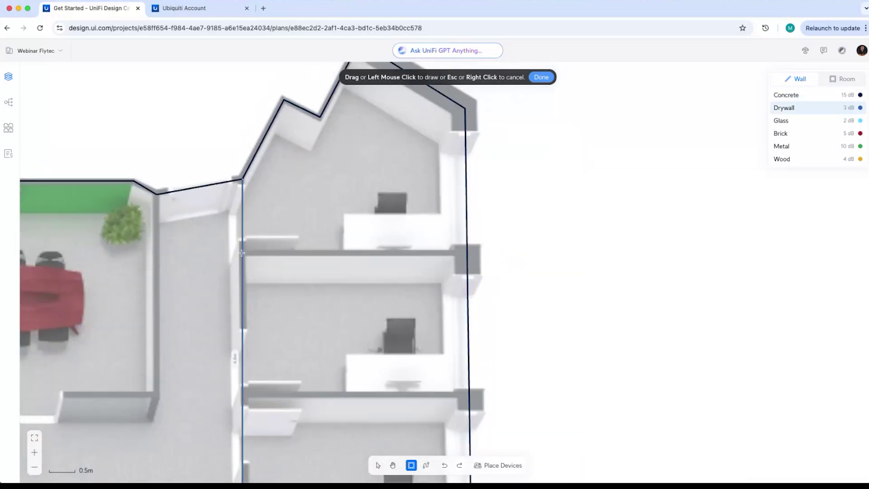
click(243, 253)
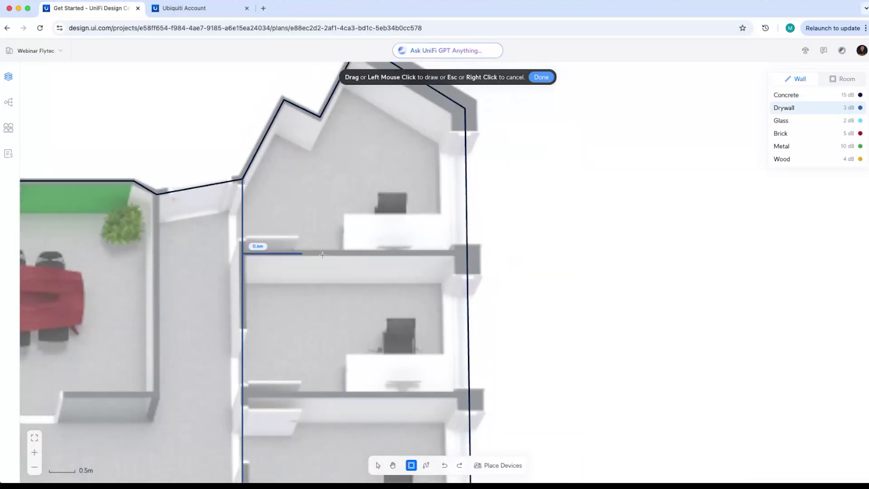
click(467, 253)
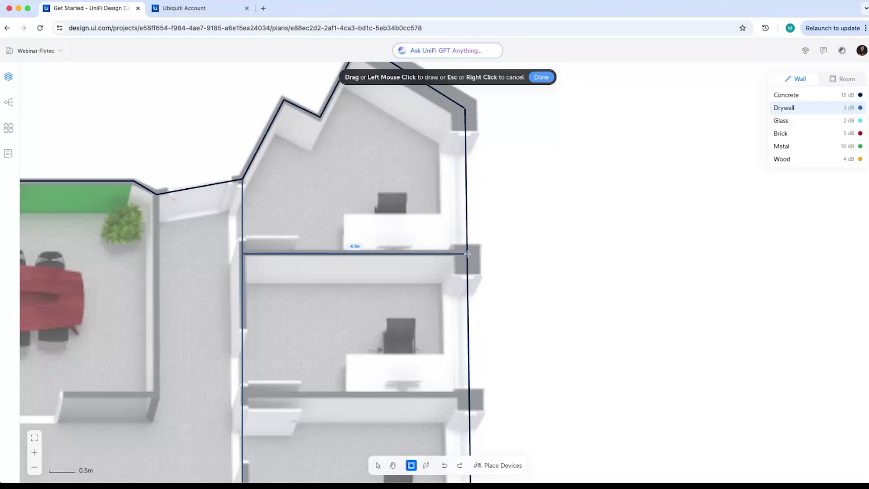
Draw two more drywall partitions to the exterior wall, one about 4.2 m long above the third small office and one below it.
scroll(366, 336, down, 5)
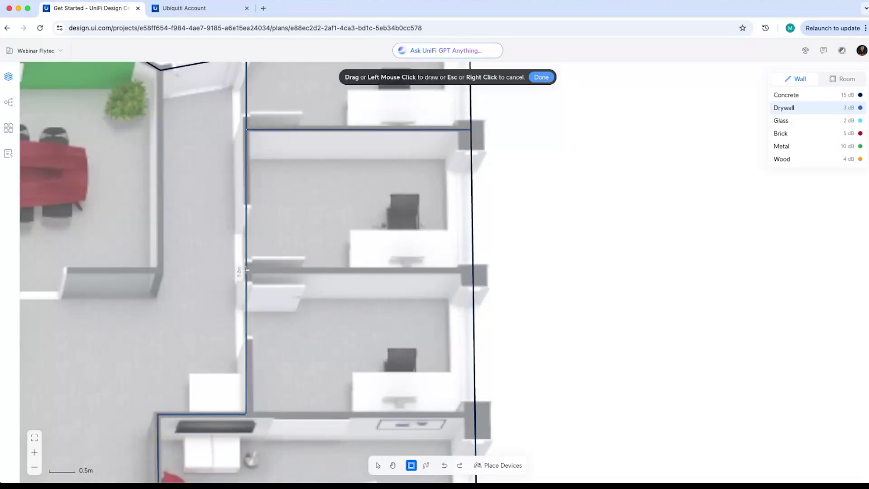
drag(246, 268, 473, 270)
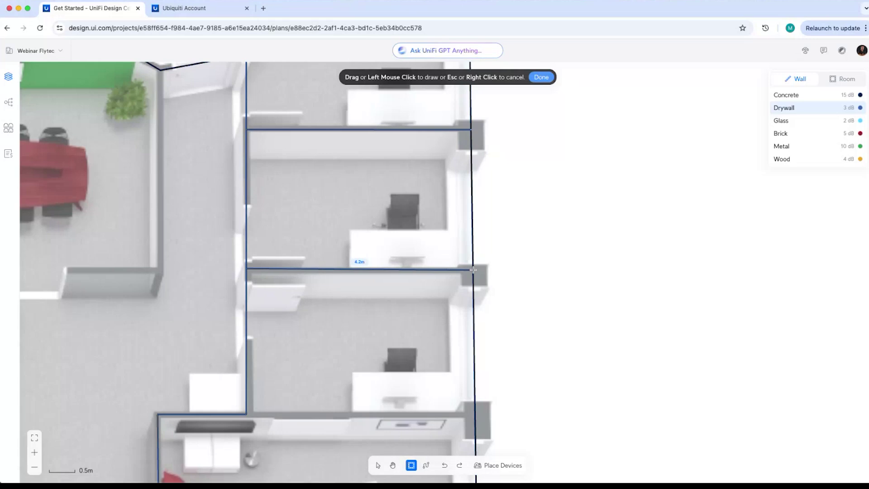
scroll(316, 244, down, 3)
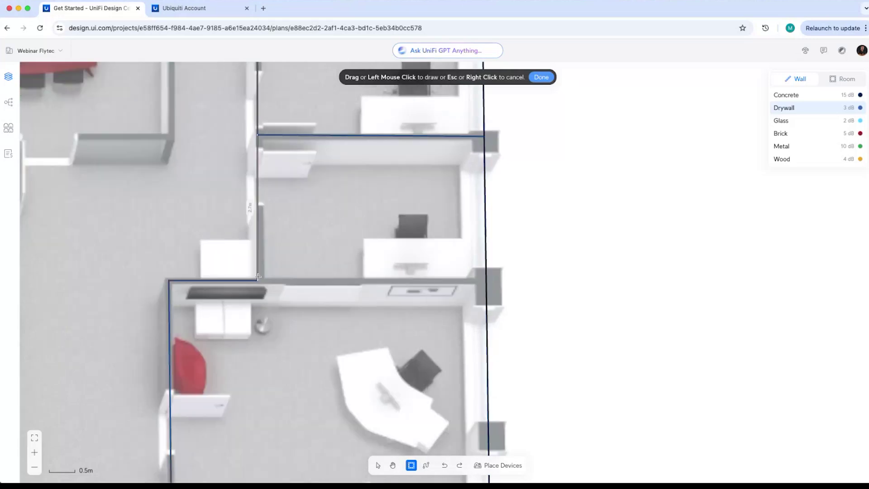
drag(256, 280, 486, 280)
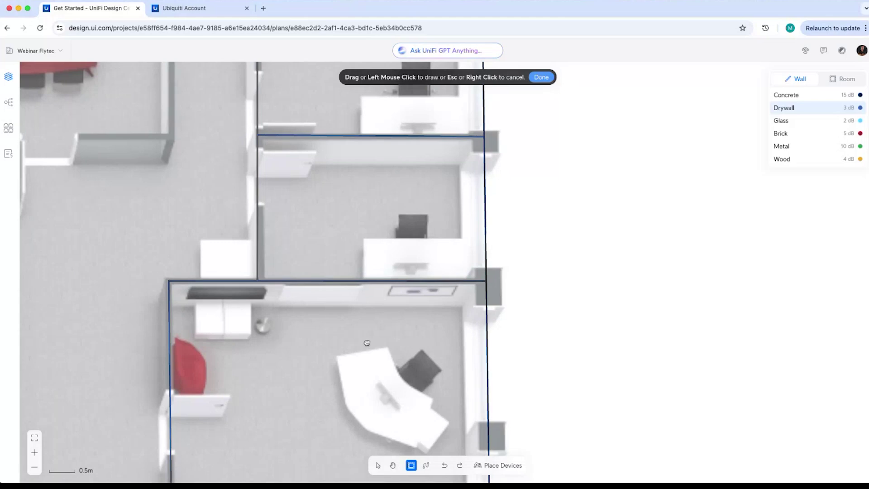
Draw a drywall partition about 5.9 m long between the two large right-hand offices, from the corridor wall to the exterior wall.
scroll(366, 343, down, 6)
scroll(411, 298, down, 4)
scroll(412, 297, right, 1)
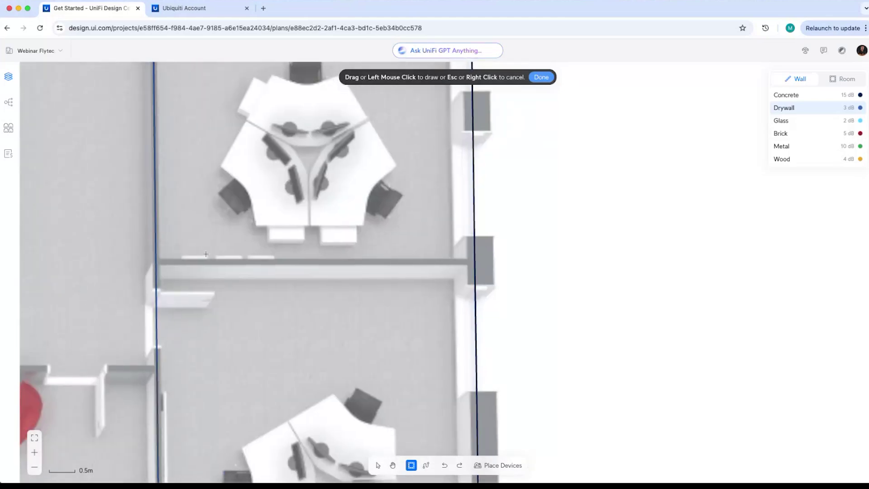
click(155, 262)
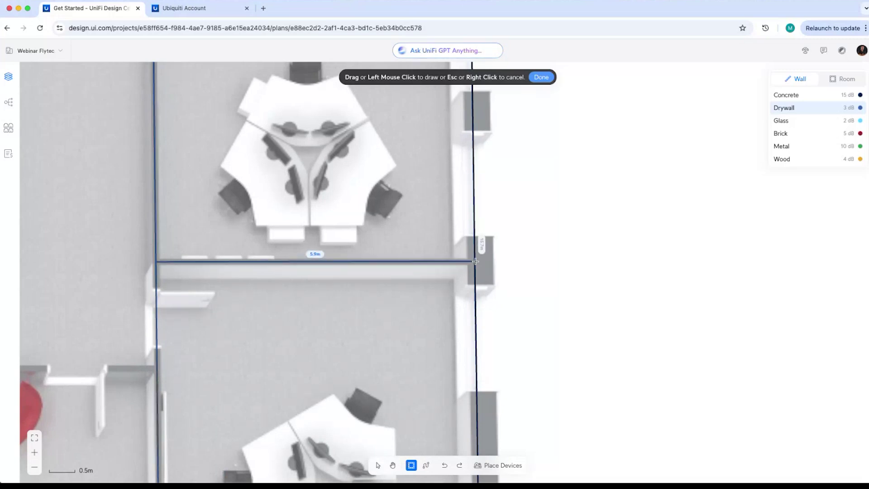
click(474, 262)
middle_drag(357, 380, 421, 295)
key(Escape)
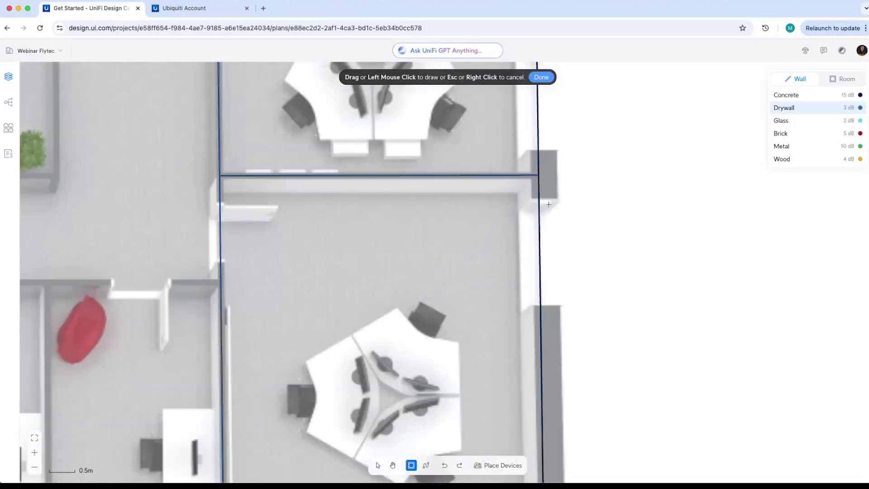
Trace drywall about 3.2 m along the corridor side of the office with the red chair, and down its left side to the exterior wall.
scroll(434, 311, down, 5)
scroll(434, 311, left, 2)
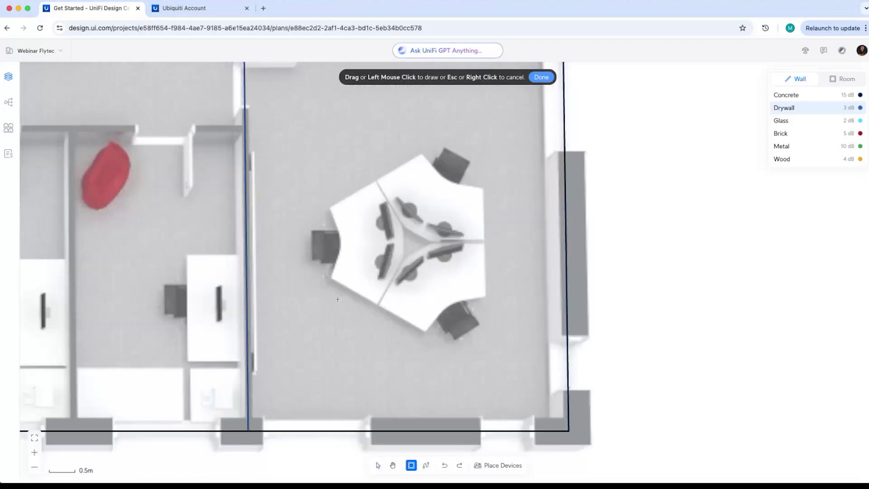
scroll(434, 311, left, 10)
scroll(433, 311, up, 4)
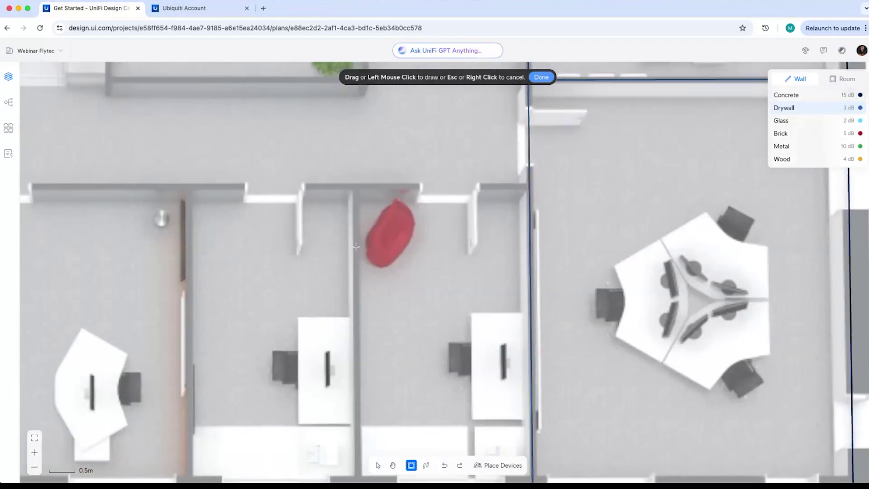
scroll(414, 256, right, 6)
scroll(414, 257, down, 2)
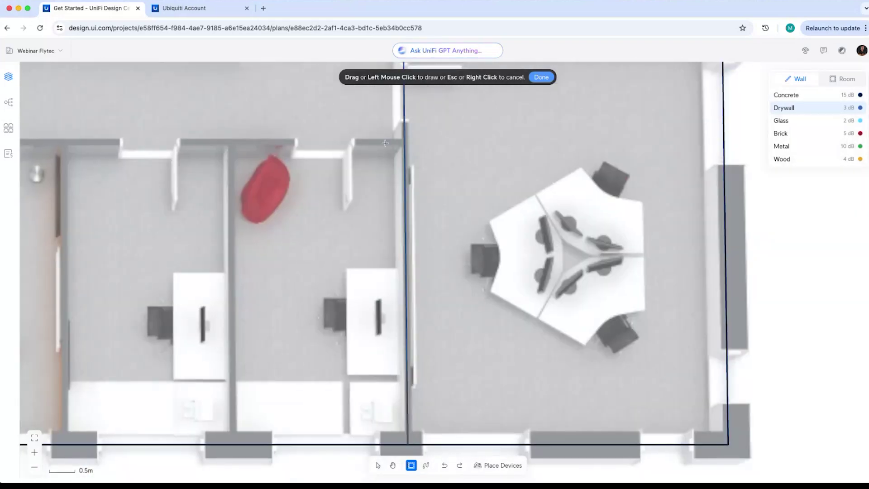
click(404, 141)
click(231, 142)
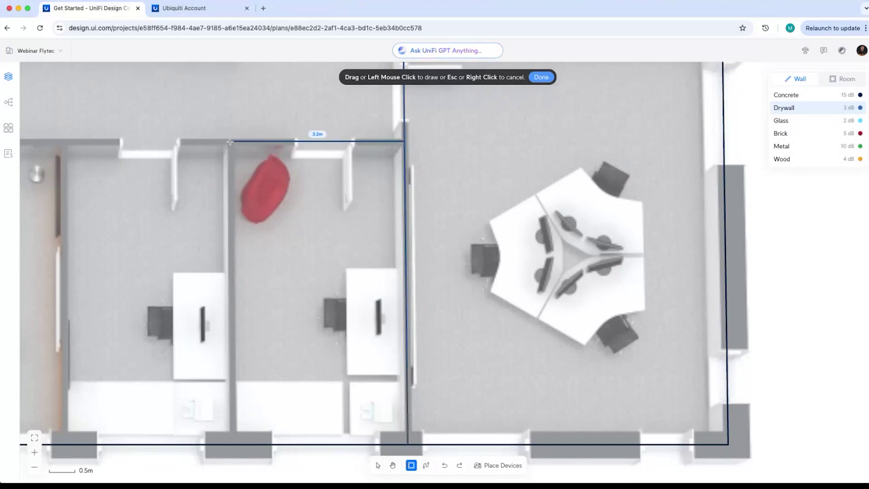
click(230, 443)
Trace drywall about 3.1 m along the corridor side of the office next to the red-chair office, and down its left side to the exterior wall.
scroll(231, 442, left, 4)
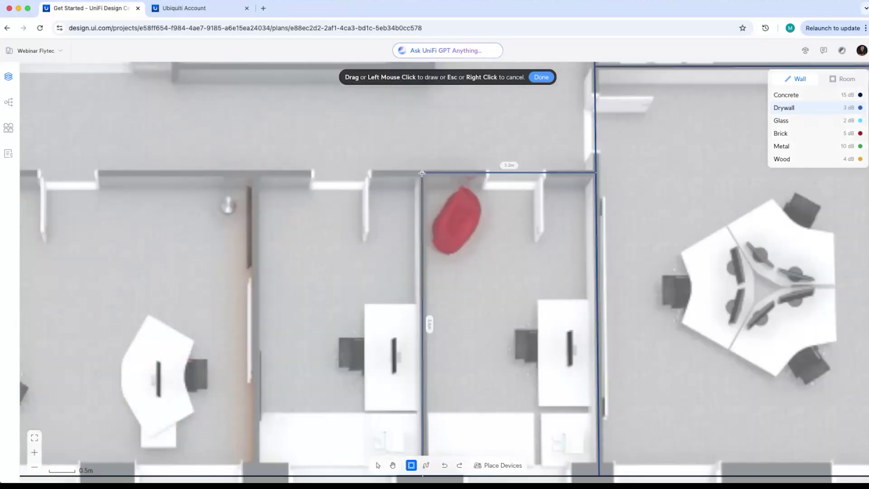
click(422, 173)
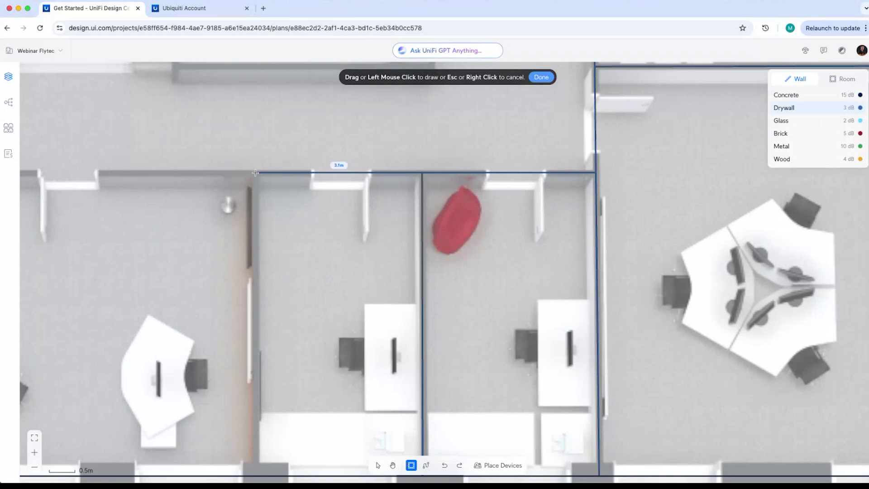
click(255, 172)
scroll(310, 359, down, 5)
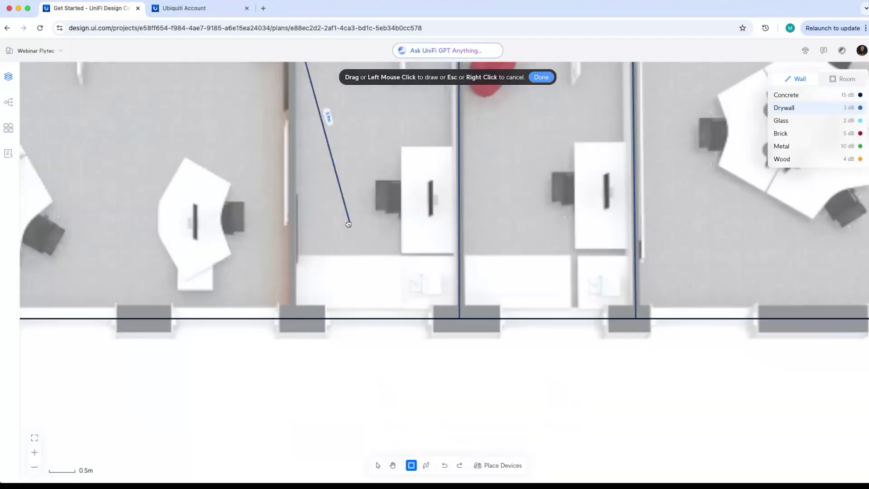
click(293, 319)
Trace drywall along the corridor side of the office with the three-desk cluster, and about 5.6 m down its left side to the exterior wall.
scroll(394, 301, left, 7)
scroll(395, 301, up, 4)
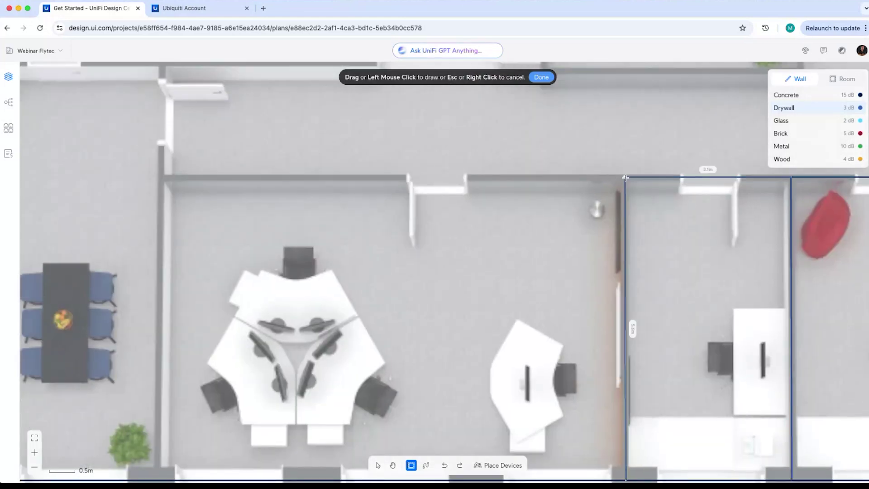
click(624, 177)
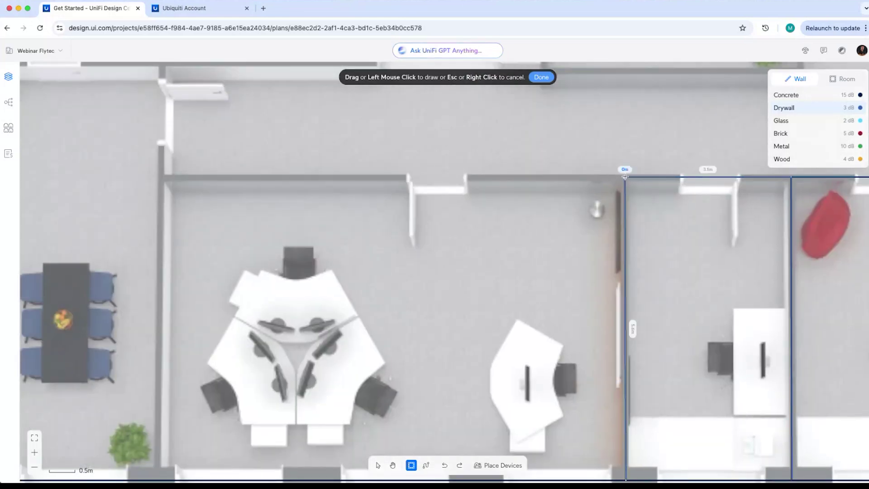
click(162, 177)
scroll(330, 181, left, 3)
scroll(331, 181, down, 3)
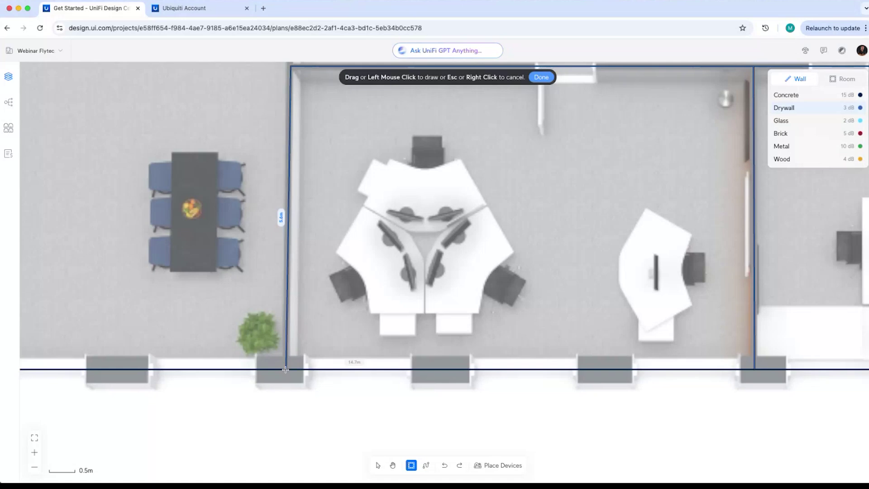
Draw drywall about 3.9 m from that office's upper-left corner, past the corridor door, up to the concrete corner beside the shower.
scroll(330, 235, up, 5)
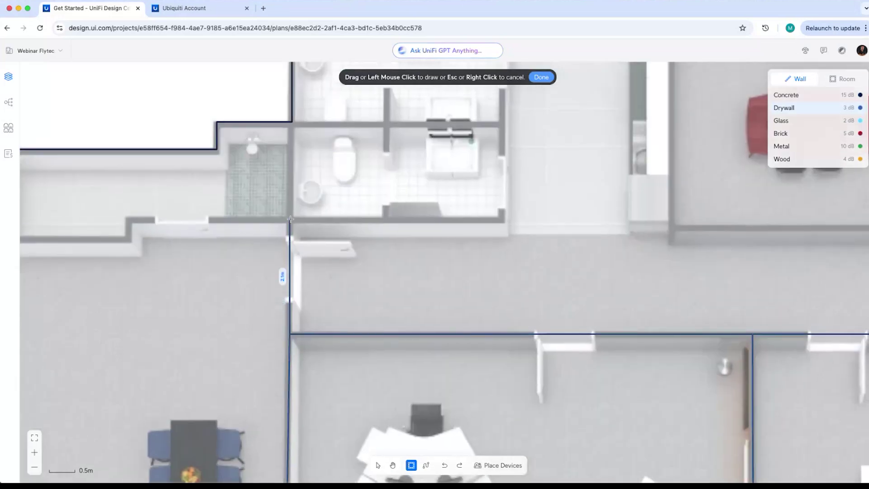
click(291, 123)
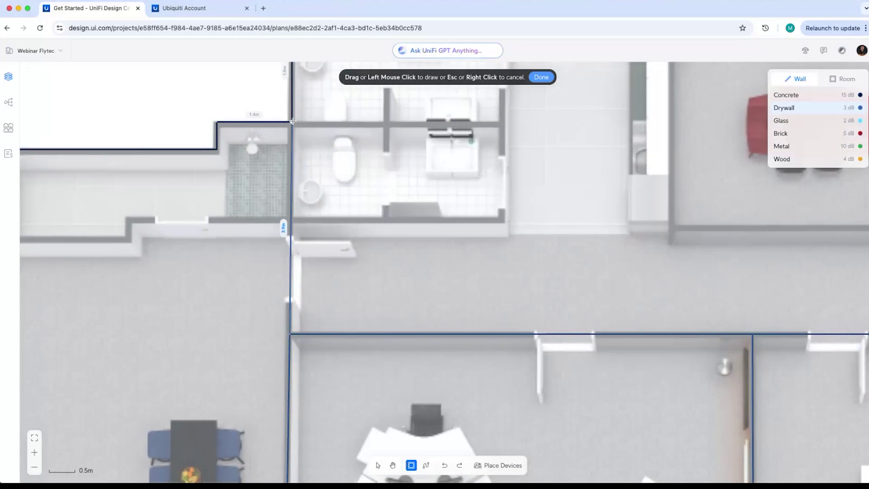
Trace the stepped wall between the shower room and the dining room as drywall, ending at the concrete exterior wall.
scroll(370, 257, up, 3)
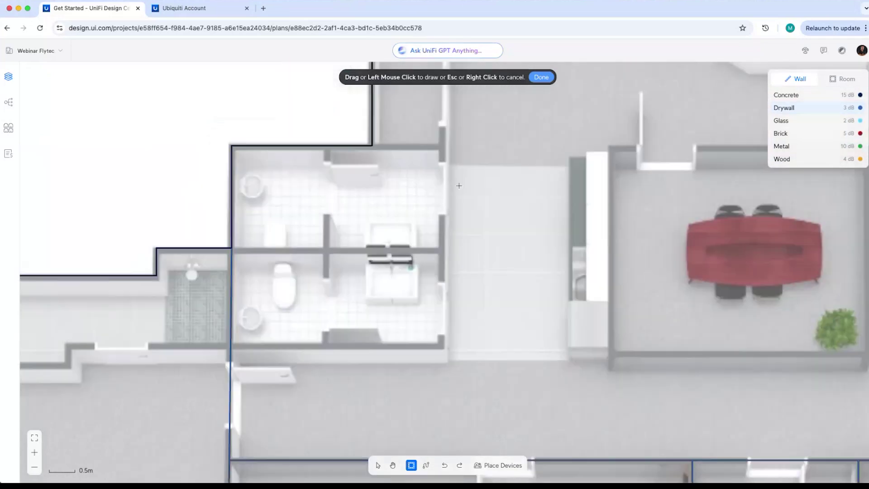
scroll(370, 257, left, 5)
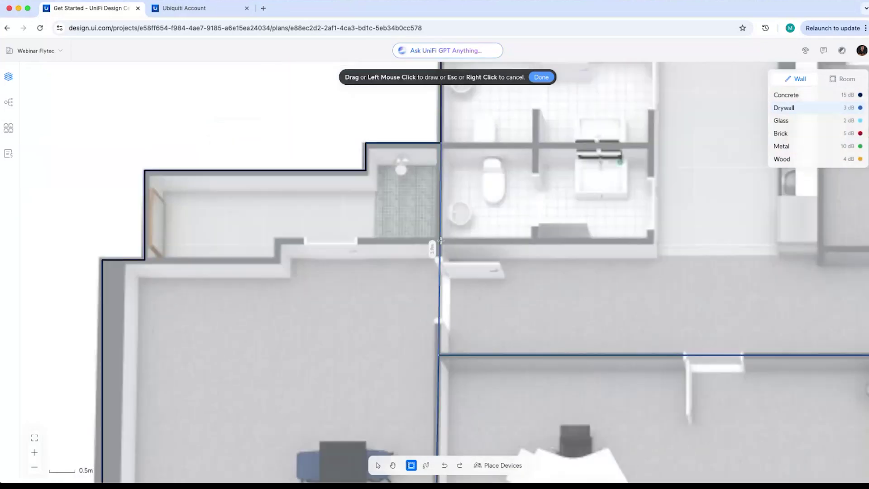
click(439, 240)
click(277, 240)
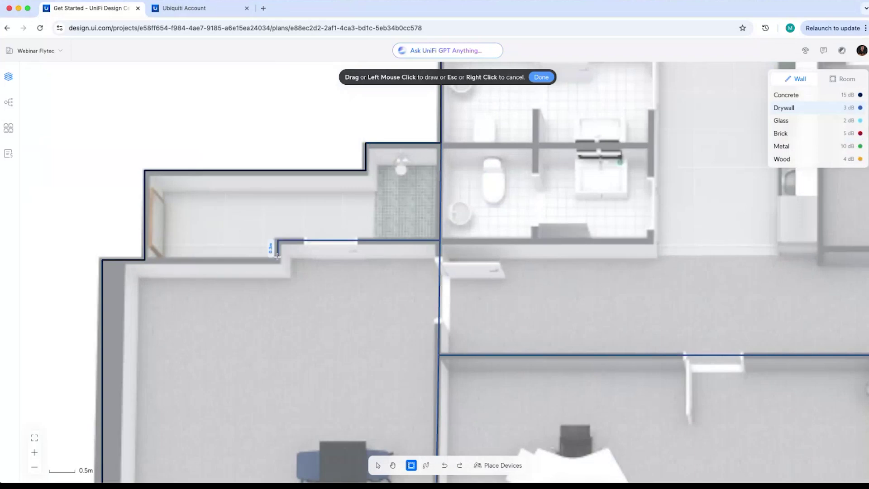
click(277, 259)
click(144, 259)
Enclose the restroom block with drywall, about 3.9 m along its lower side, up its right side, and back to the concrete corner.
scroll(476, 197, right, 3)
scroll(476, 197, down, 8)
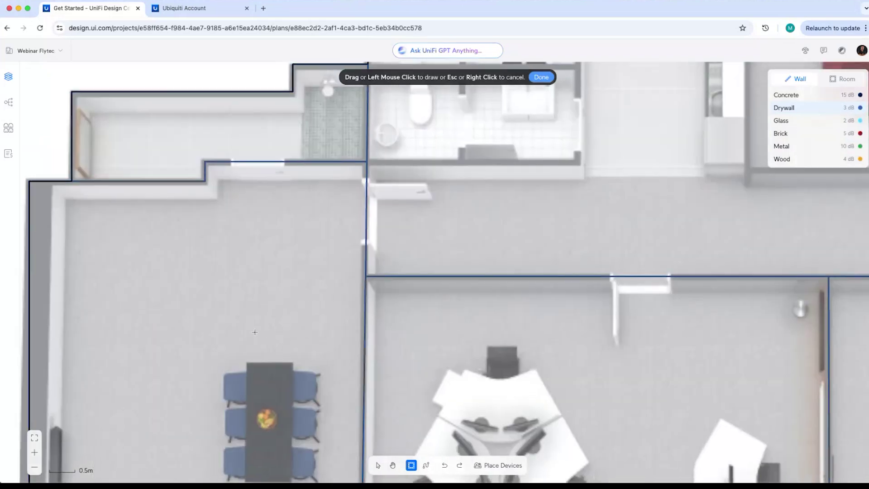
scroll(243, 274, right, 3)
scroll(243, 274, up, 10)
scroll(243, 274, right, 3)
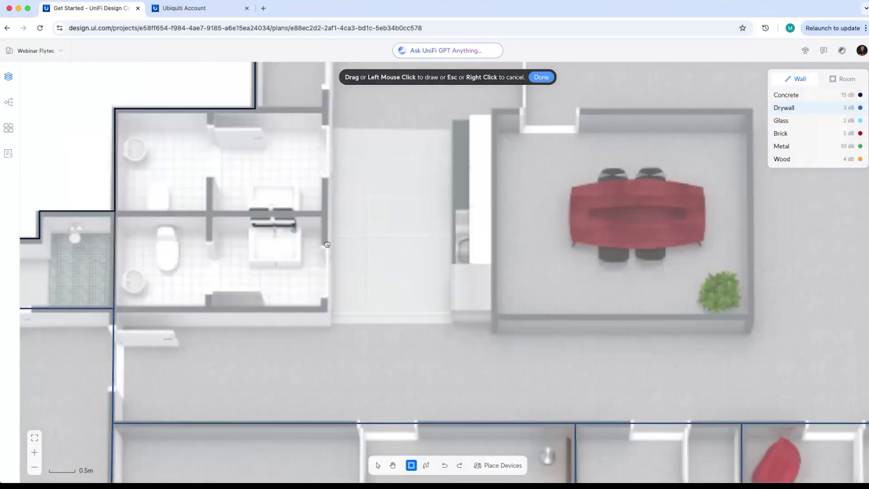
click(114, 308)
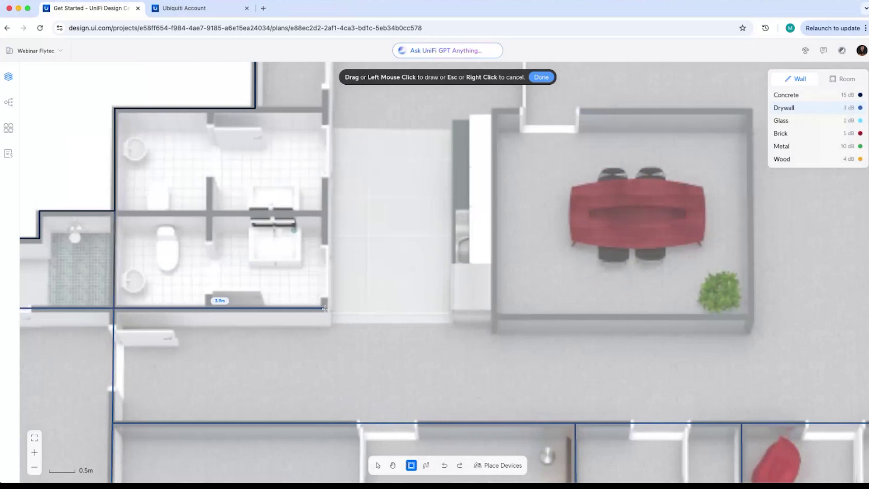
click(326, 308)
scroll(350, 118, up, 3)
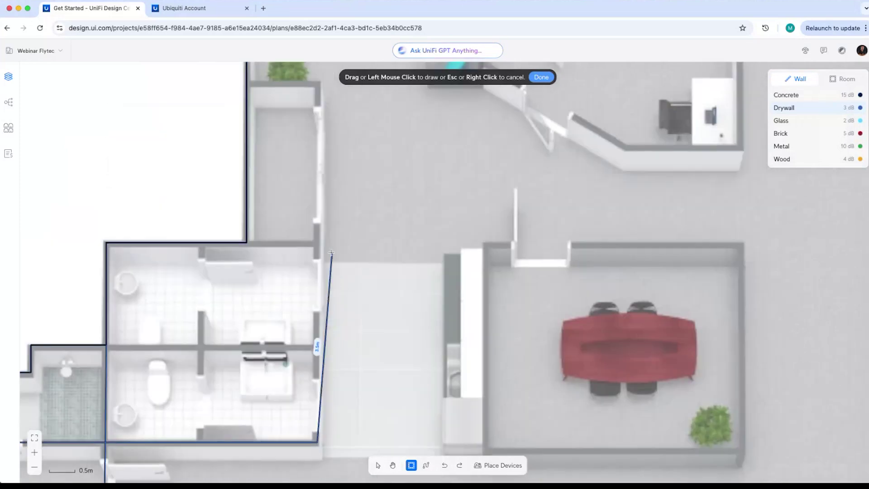
click(317, 242)
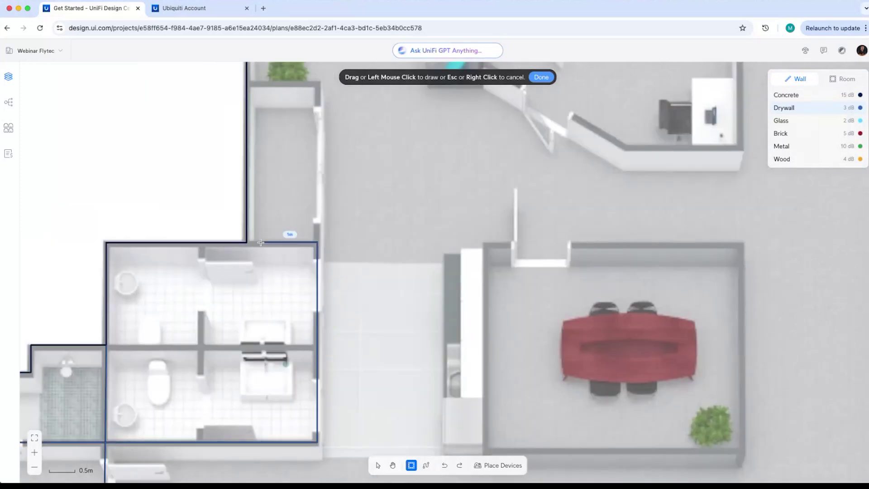
click(247, 242)
Draw a drywall partition about 3.9 m long between the two restrooms, from the exterior wall to the block's right side.
middle_drag(372, 297, 438, 225)
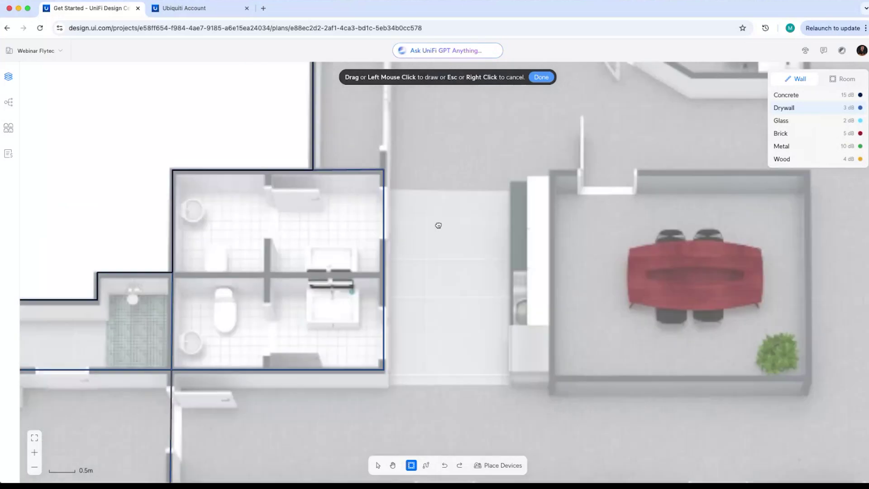
click(173, 271)
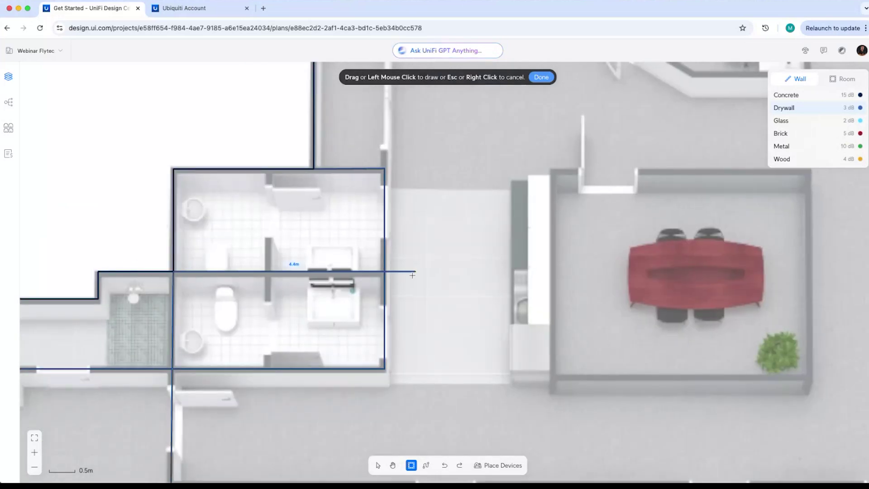
click(385, 272)
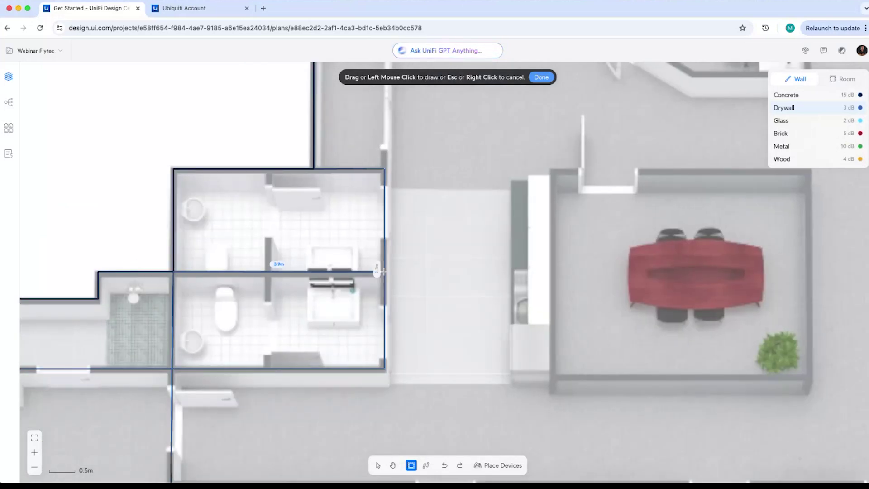
Trace drywall up the right side of the small room above the restrooms, and across its top to the exterior wall beside the plant.
scroll(434, 228, up, 5)
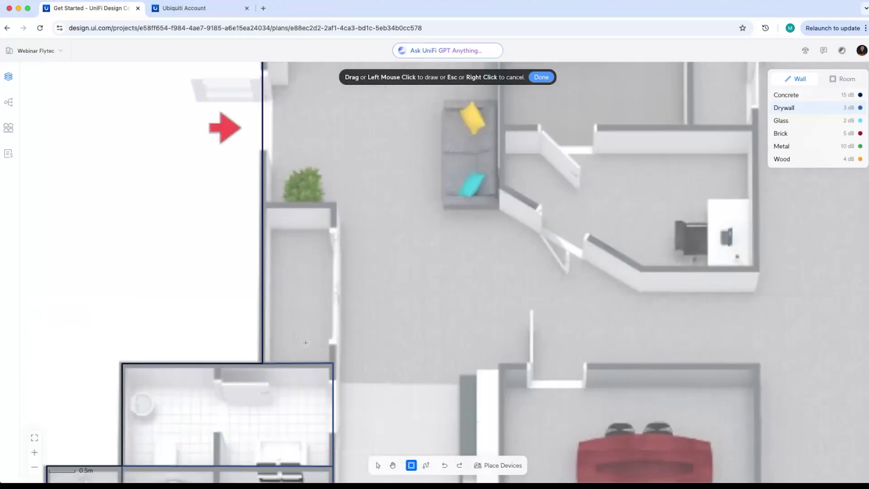
click(333, 363)
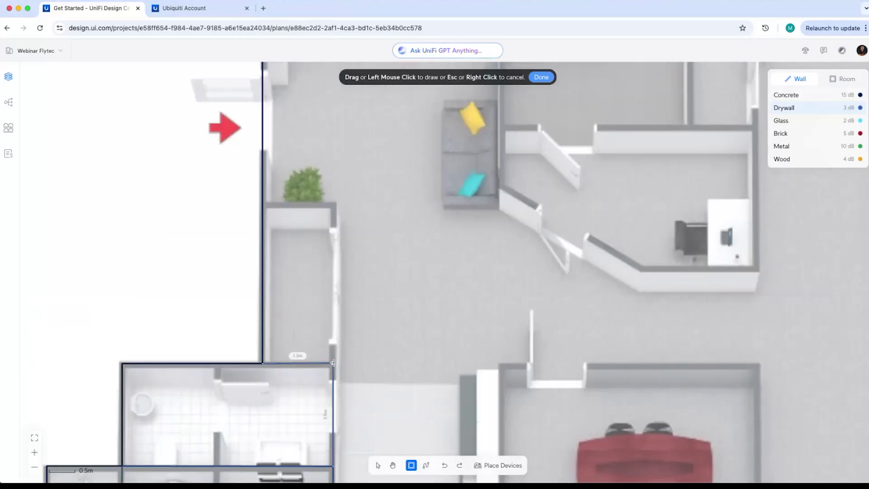
click(334, 205)
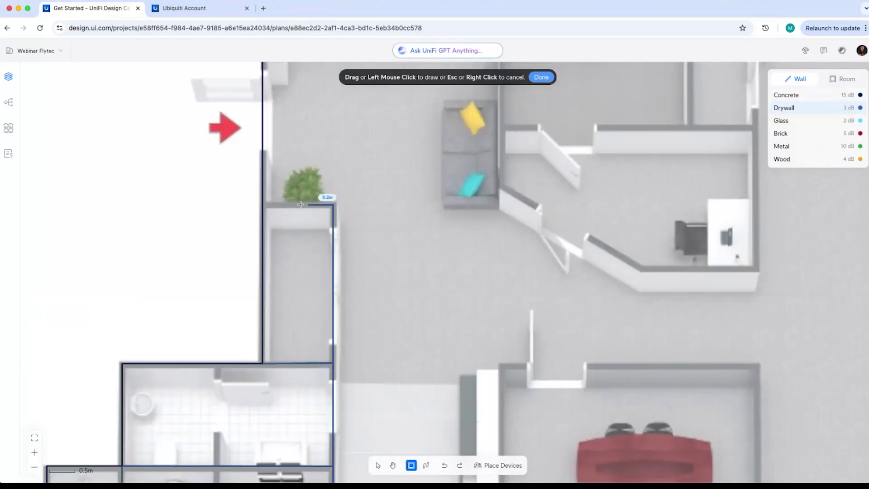
click(262, 204)
Draw a drywall wall about 3.8 m long beside the sofa, from the angled wall's corner up to the concrete wall.
scroll(354, 277, up, 5)
scroll(272, 247, right, 5)
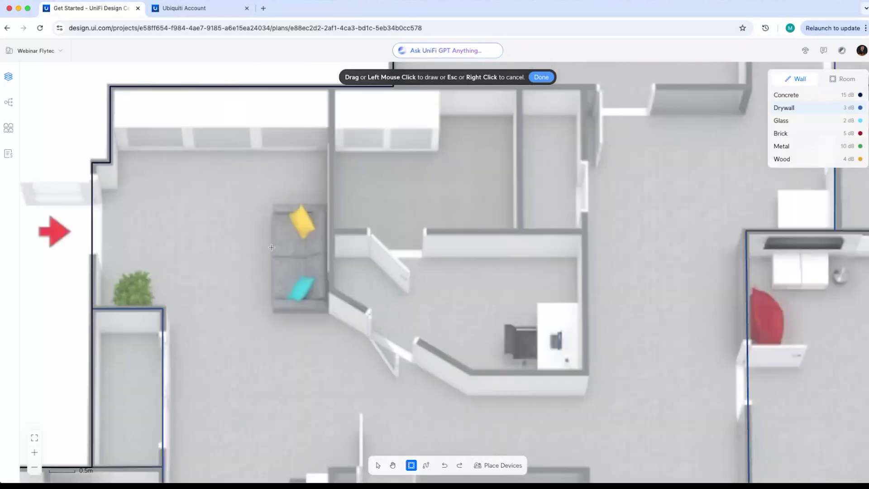
click(331, 290)
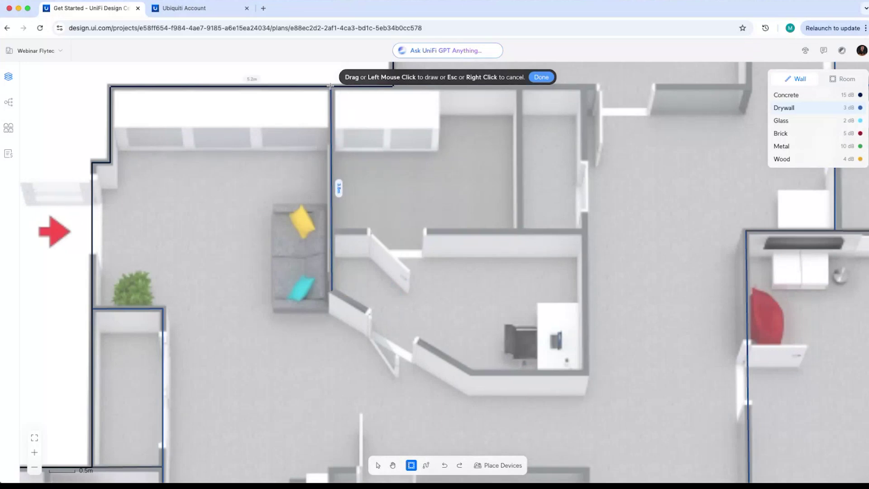
click(331, 86)
Trace the angled wall of the office beside the sofa and its lower wall, about 2.1 m long, as drywall.
click(332, 290)
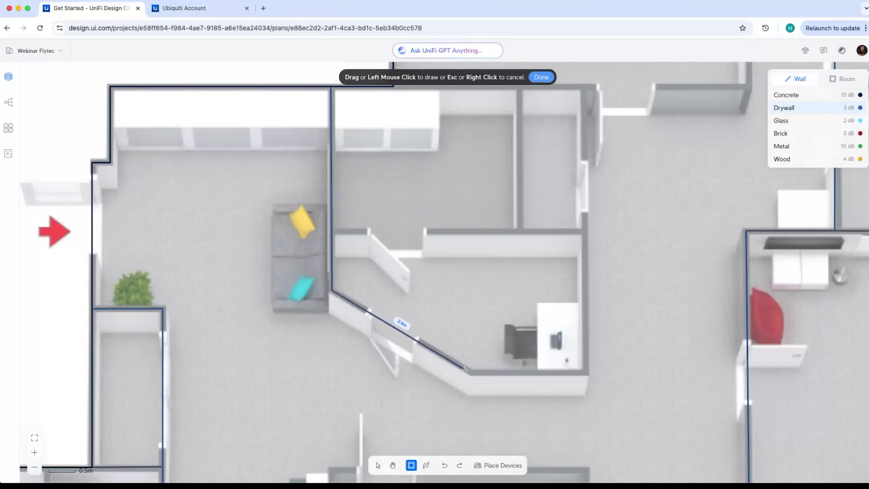
click(471, 372)
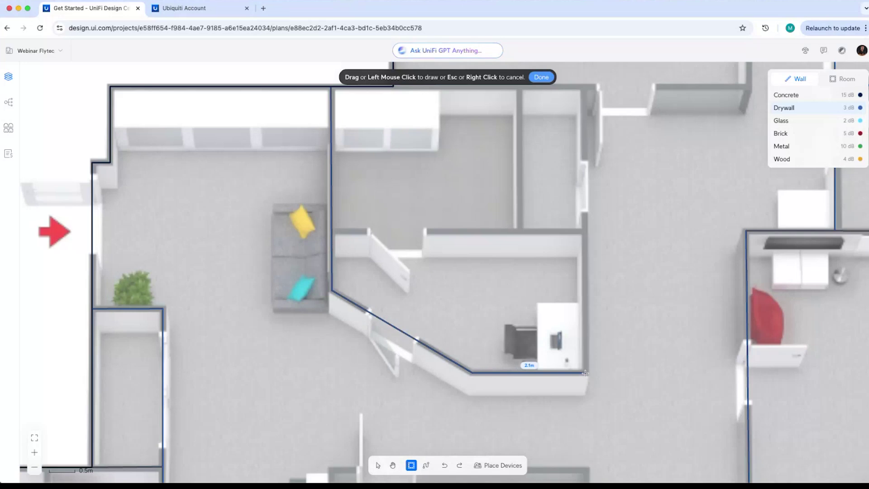
click(585, 373)
Trace drywall about 5.3 m up the right side of the central office block, and along its top to the concrete corner.
scroll(601, 325, up, 5)
scroll(602, 324, right, 3)
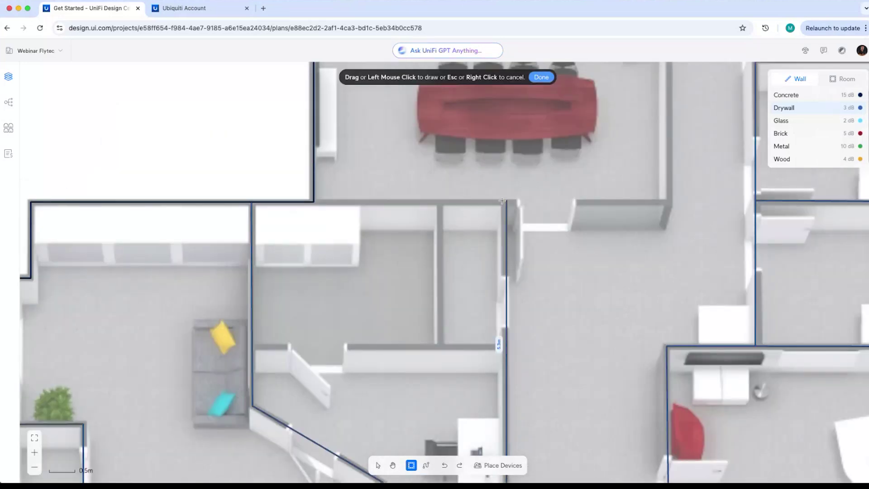
click(502, 202)
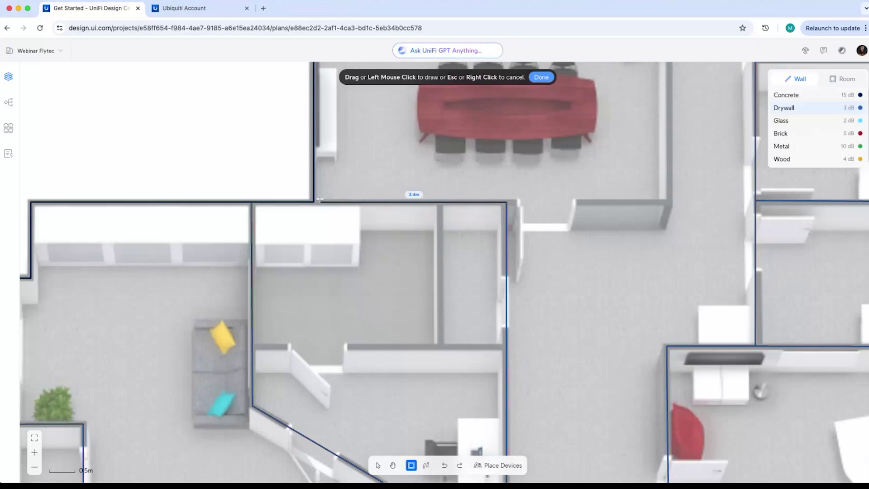
click(313, 202)
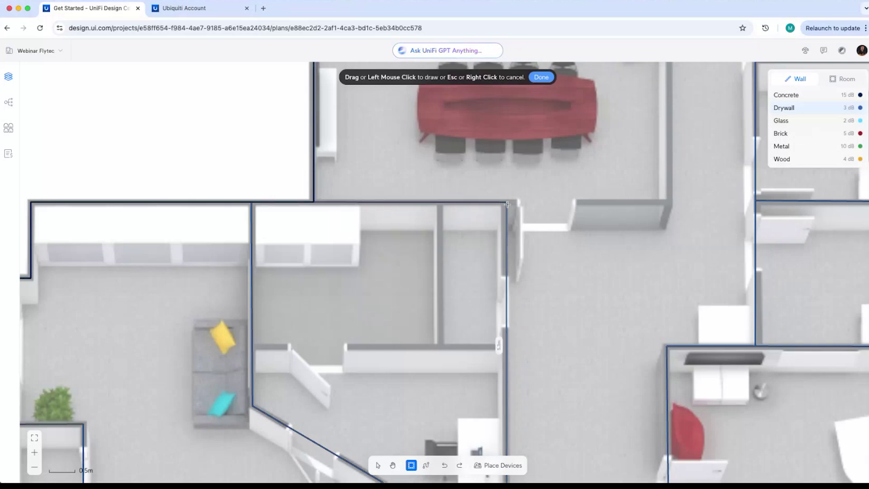
Trace the large meeting room's remaining lower wall and its right side up to the exterior wall as drywall.
click(669, 202)
scroll(516, 190, up, 5)
scroll(516, 190, right, 4)
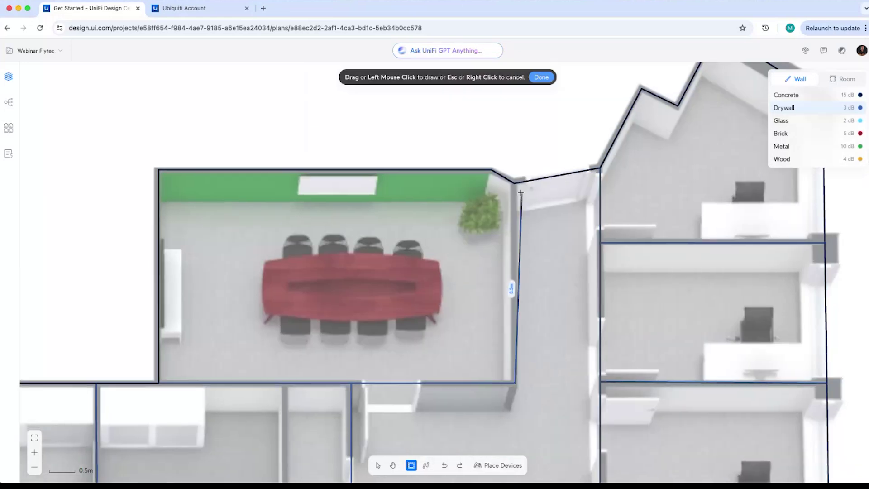
click(514, 183)
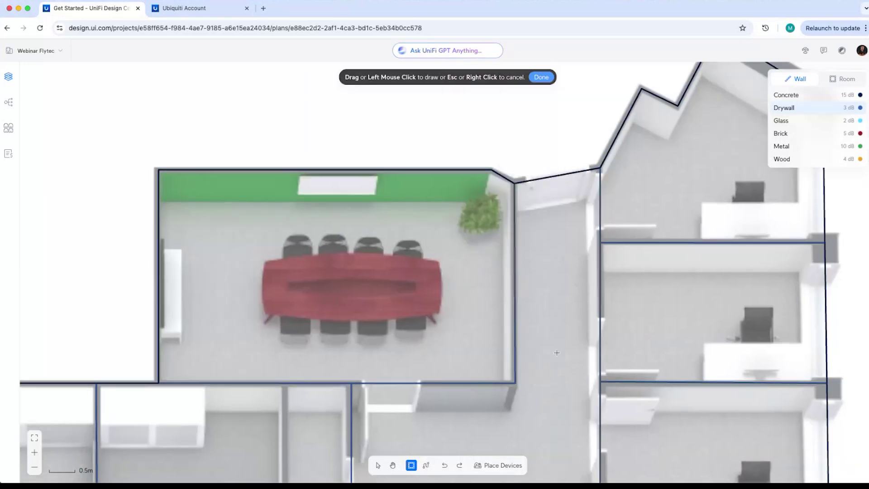
Draw a drywall partition about 4.7 m long across the central block, between the angled office and the rooms above it.
scroll(557, 353, down, 5)
scroll(444, 287, left, 2)
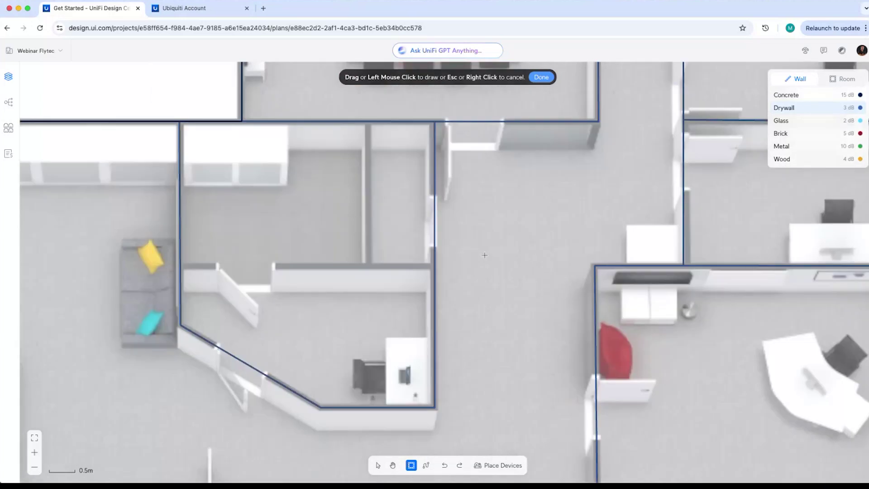
click(180, 265)
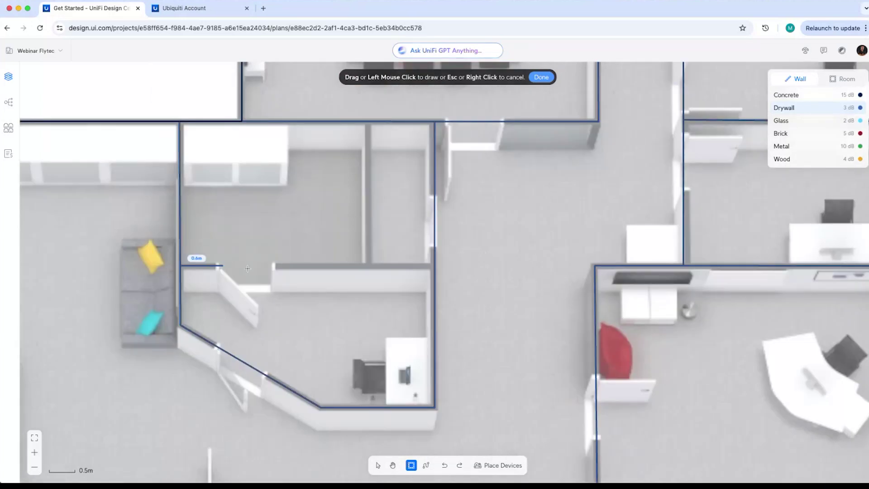
click(433, 266)
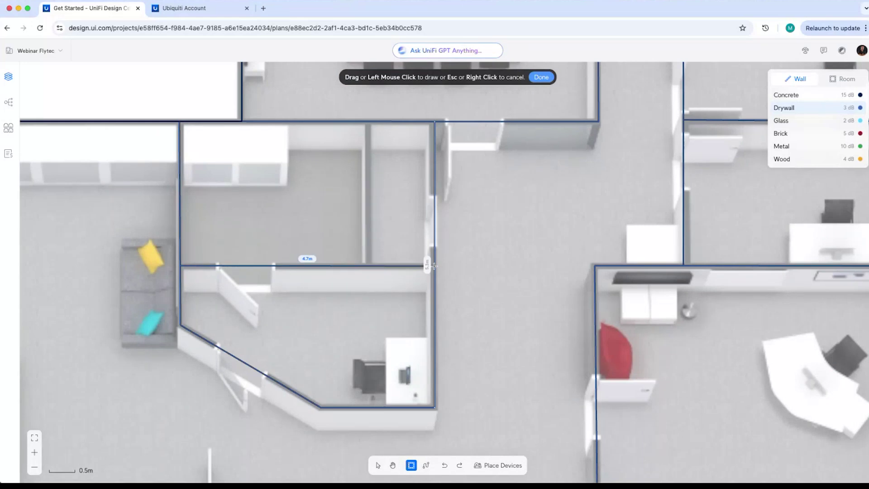
Draw a vertical drywall divider in the central block, from its upper wall down to the partition above the angled office.
click(367, 121)
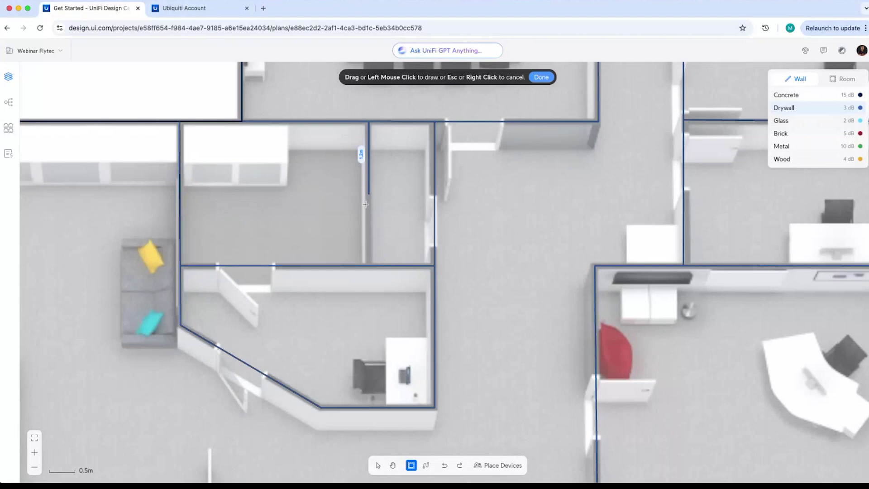
click(367, 265)
Enclose the central meeting room with the red table in drywall on all four sides, about 4.7 m by 3.7 m.
scroll(508, 346, down, 5)
scroll(509, 346, right, 5)
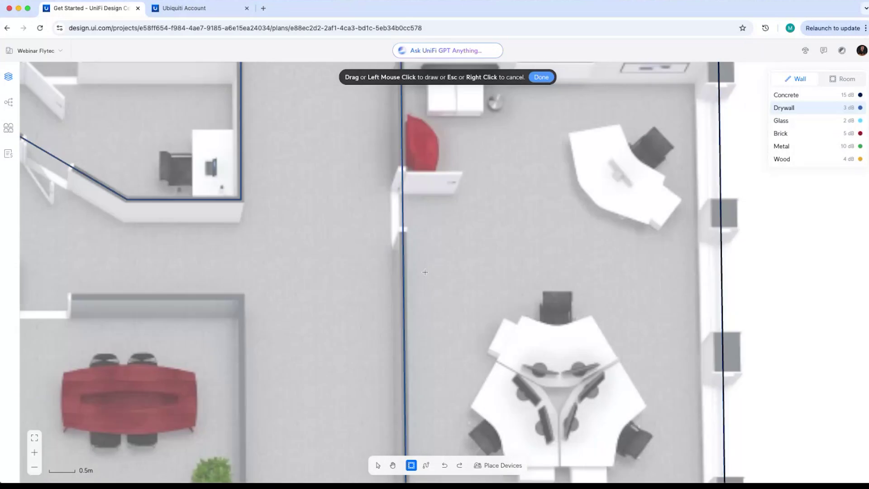
scroll(308, 273, down, 5)
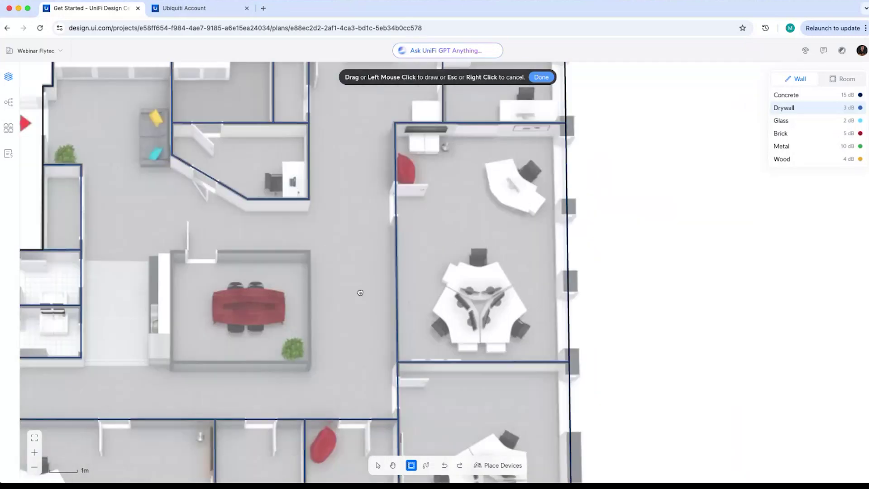
scroll(372, 294, up, 2)
scroll(372, 294, down, 2)
scroll(372, 294, left, 3)
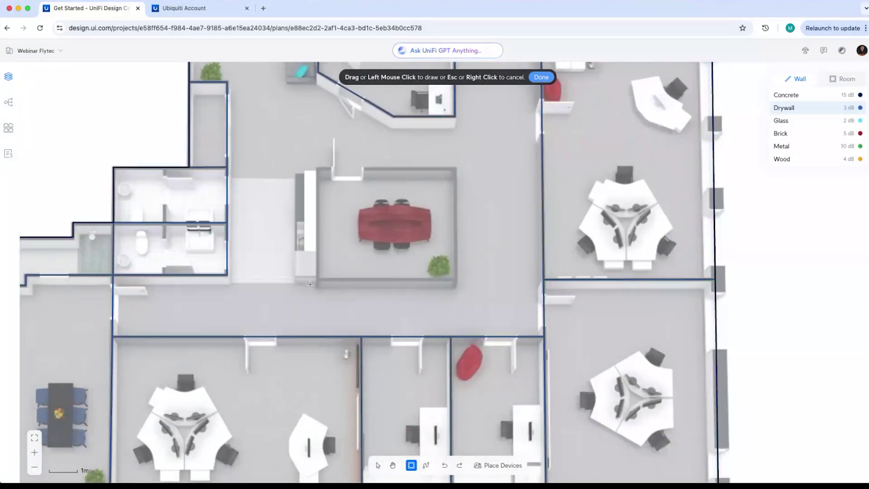
scroll(329, 272, up, 3)
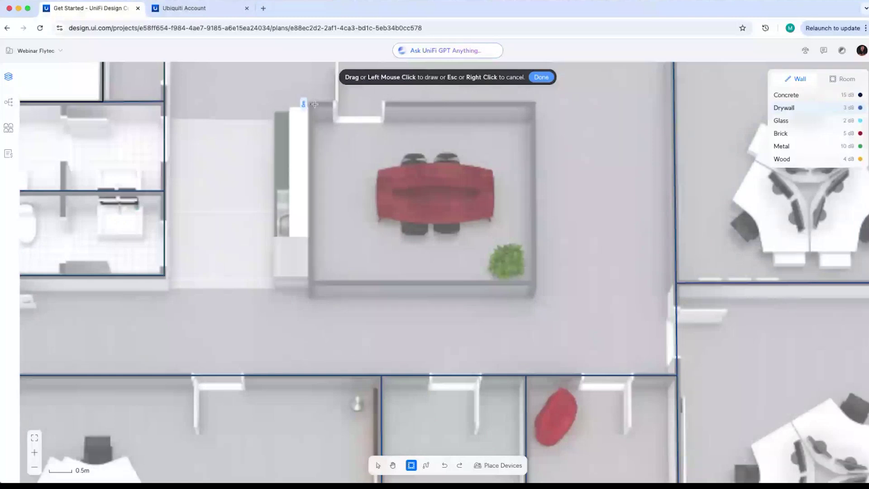
click(534, 104)
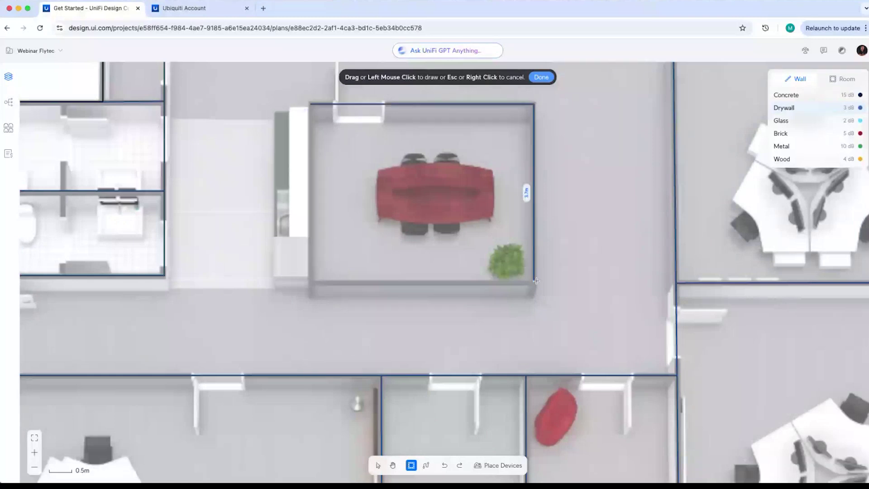
click(535, 283)
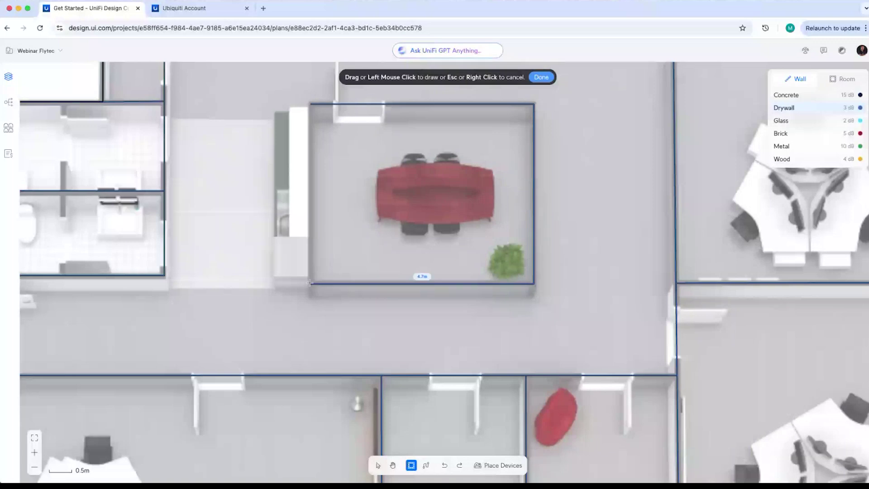
click(309, 283)
click(310, 104)
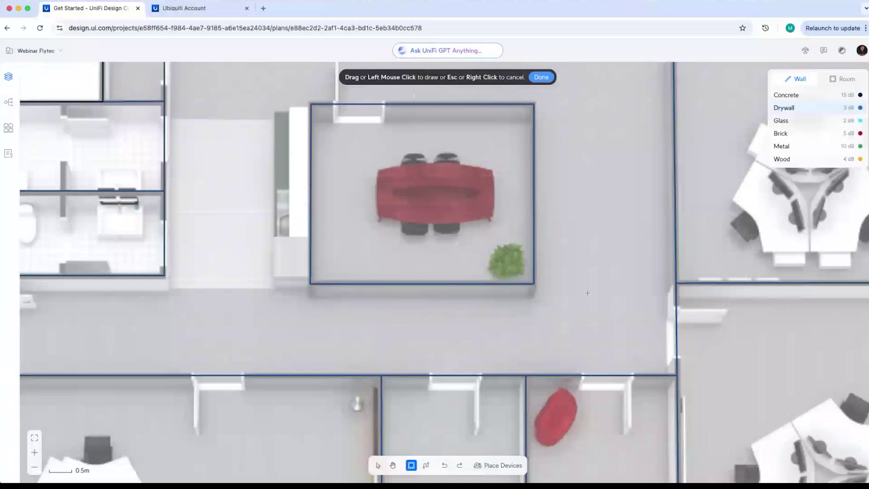
Review the traced walls across the whole floor plan for interior segments that are still missing.
scroll(587, 293, down, 5)
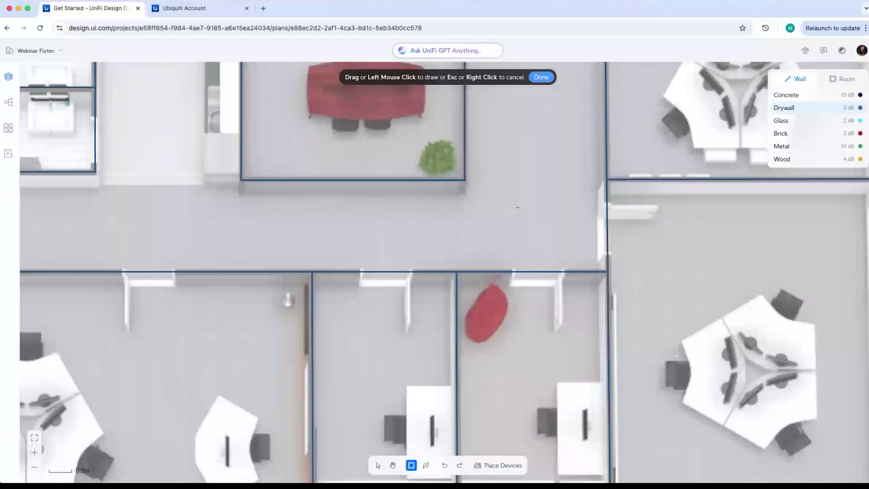
scroll(518, 207, down, 5)
scroll(330, 175, up, 10)
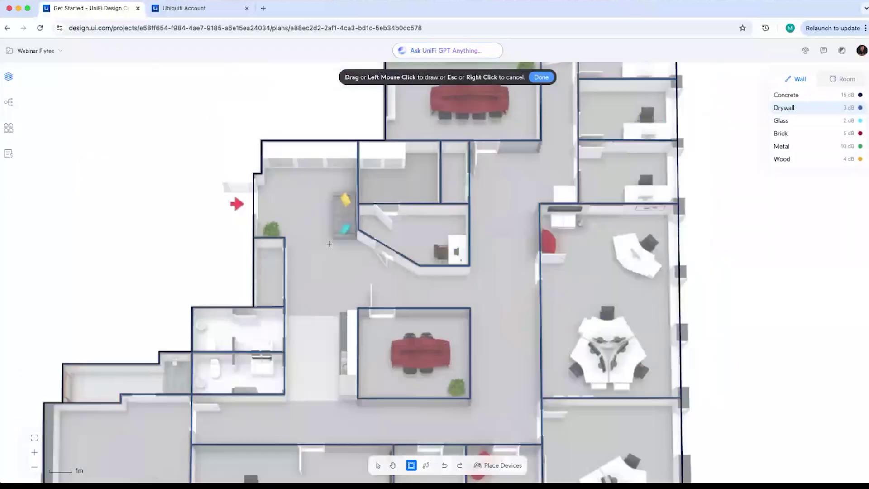
scroll(443, 286, up, 5)
scroll(443, 286, right, 4)
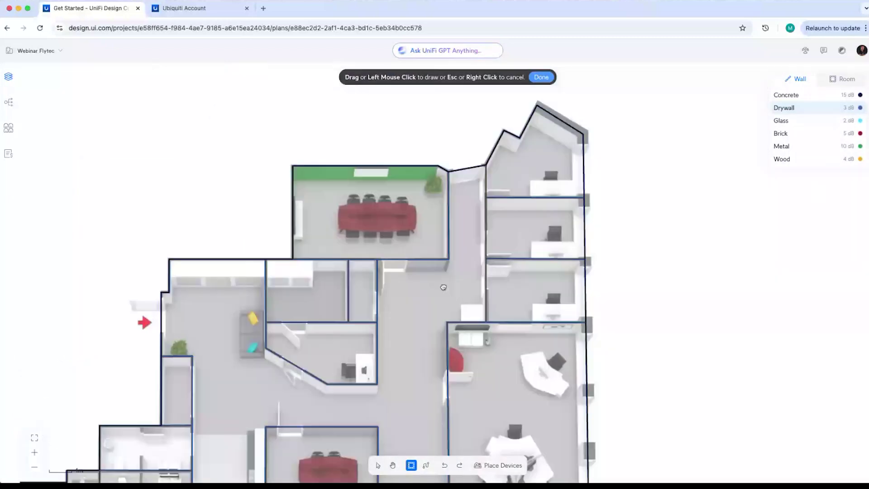
scroll(444, 287, down, 5)
scroll(444, 287, left, 4)
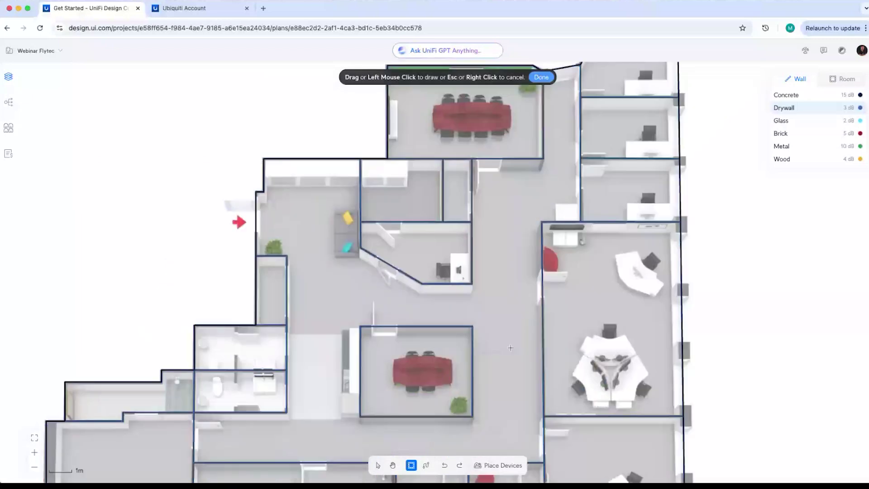
scroll(496, 227, down, 9)
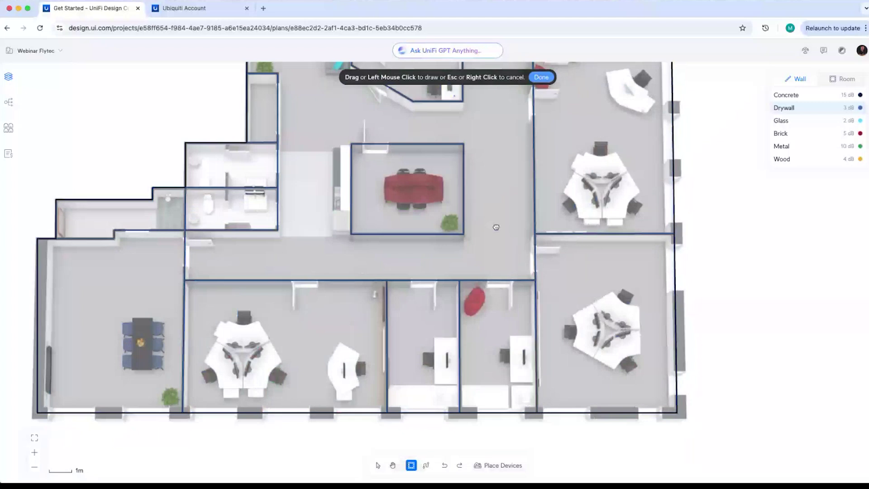
middle_drag(496, 227, 408, 254)
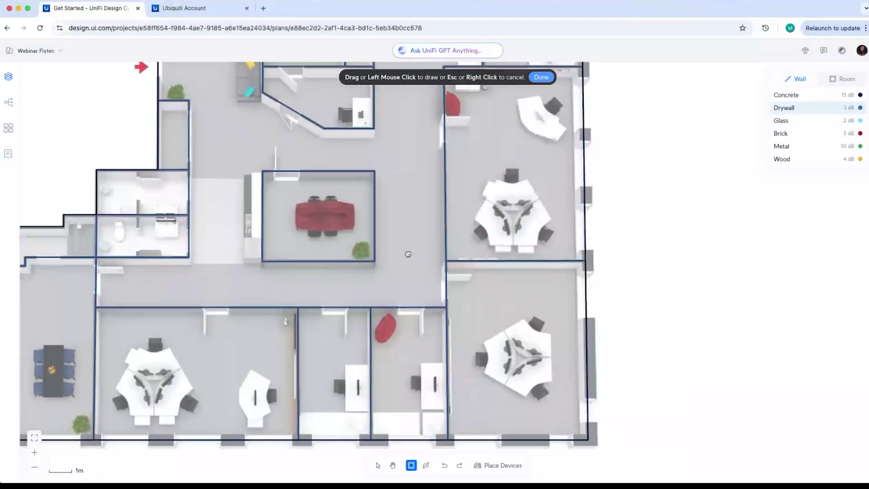
Place a ceiling-mounted U7 Pro Max access point over the red table in the central meeting room.
click(498, 465)
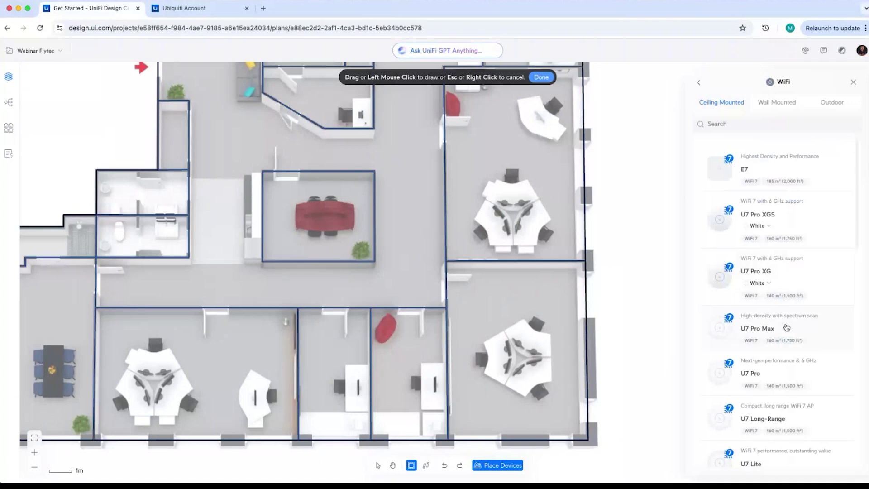
click(789, 328)
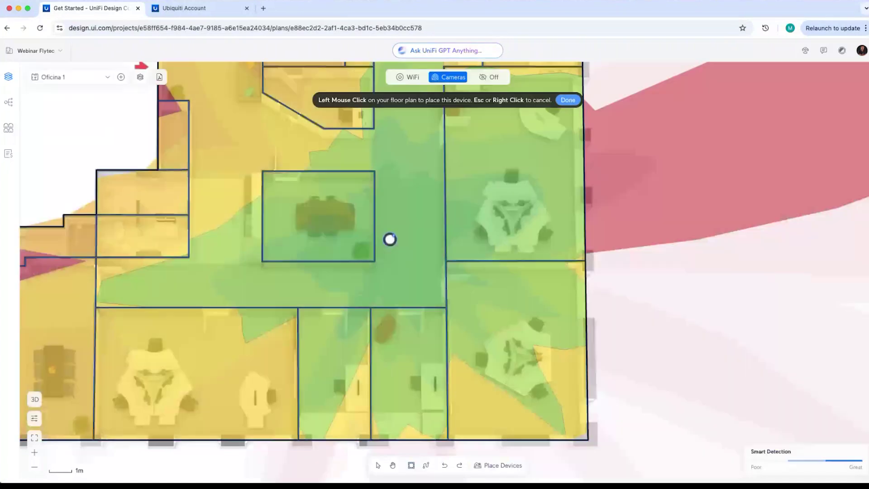
drag(390, 239, 546, 237)
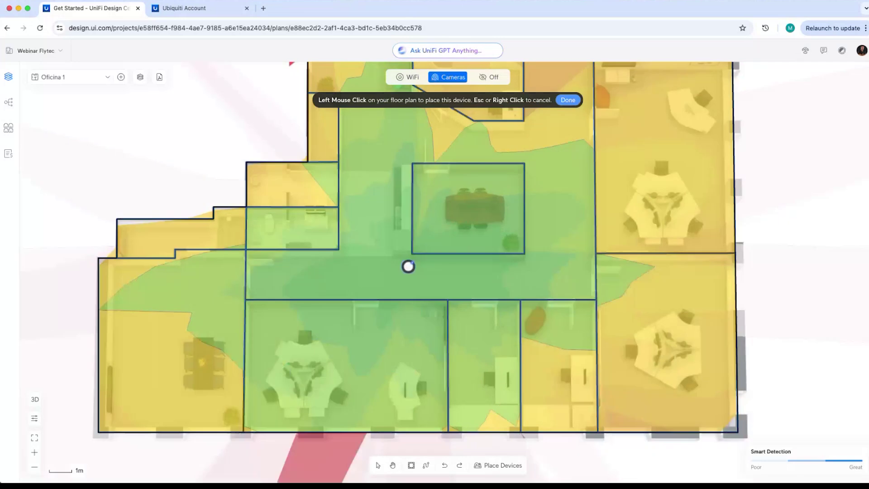
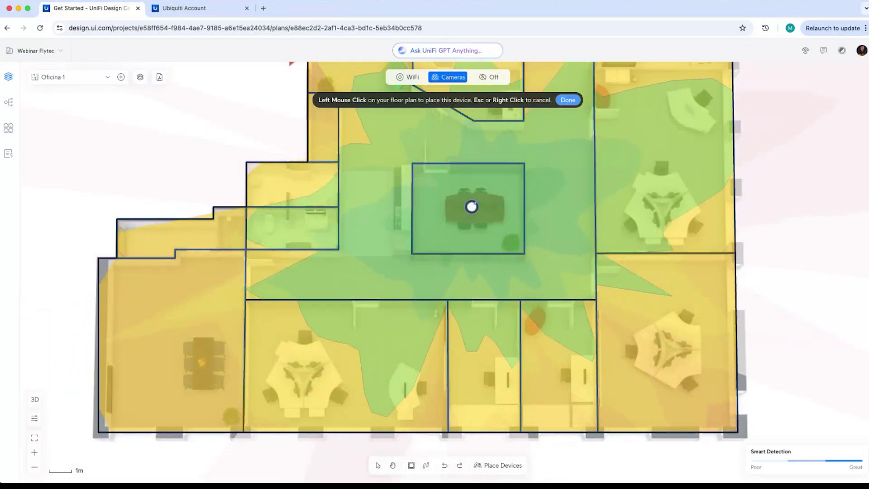
click(471, 207)
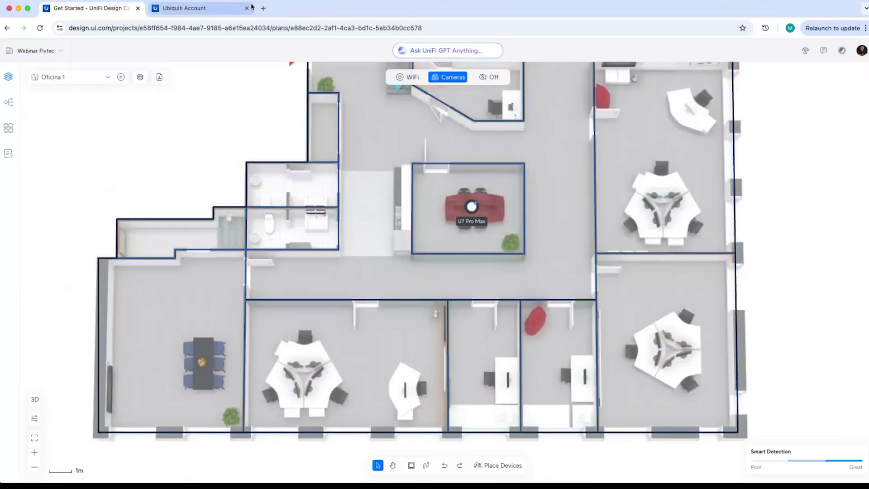
Open the WiFi Calculator at wifi.ui.com in a new browser tab.
click(263, 8)
text(wifi.ui)
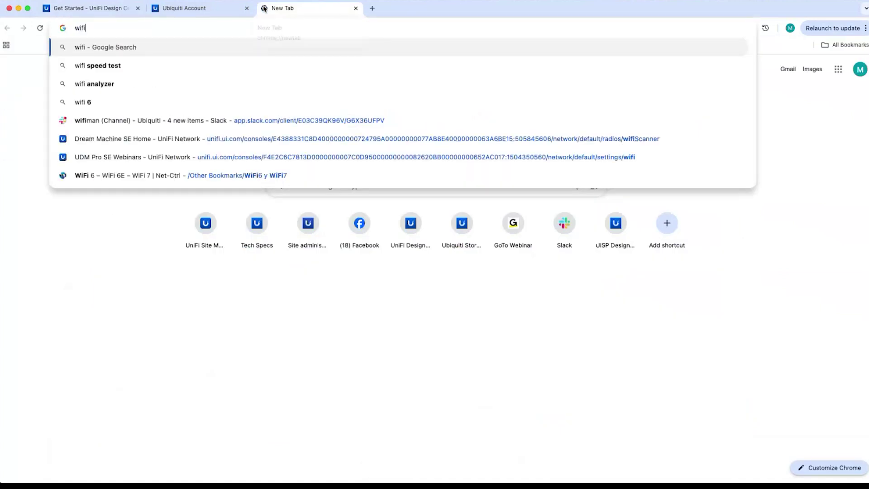
text(.com)
key(Return)
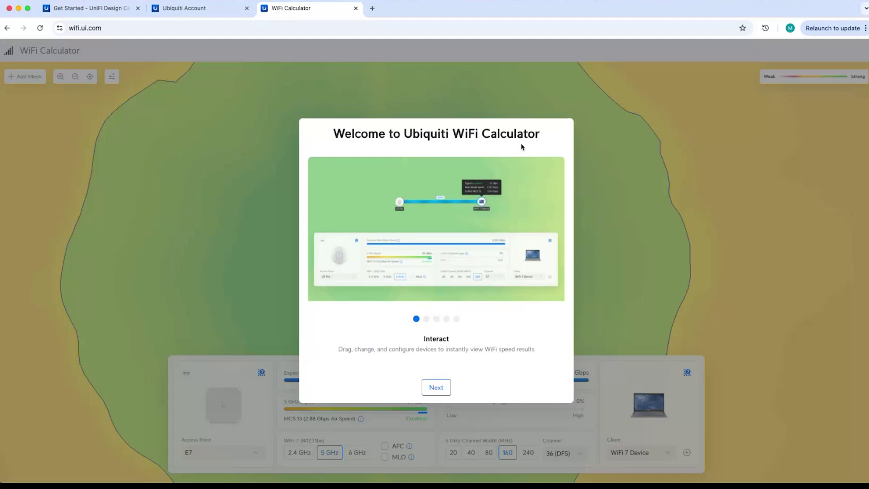
Go through all pages of the WiFi Calculator's welcome tour and finish it.
click(436, 388)
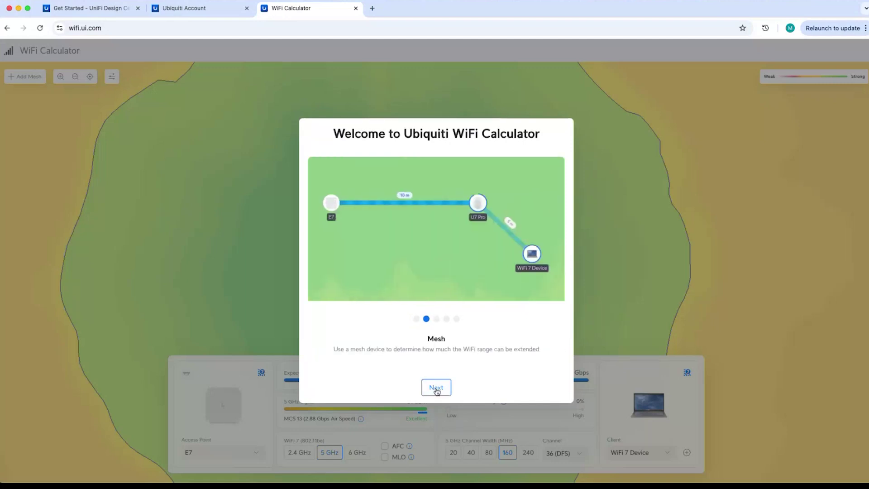
click(437, 388)
click(437, 388)
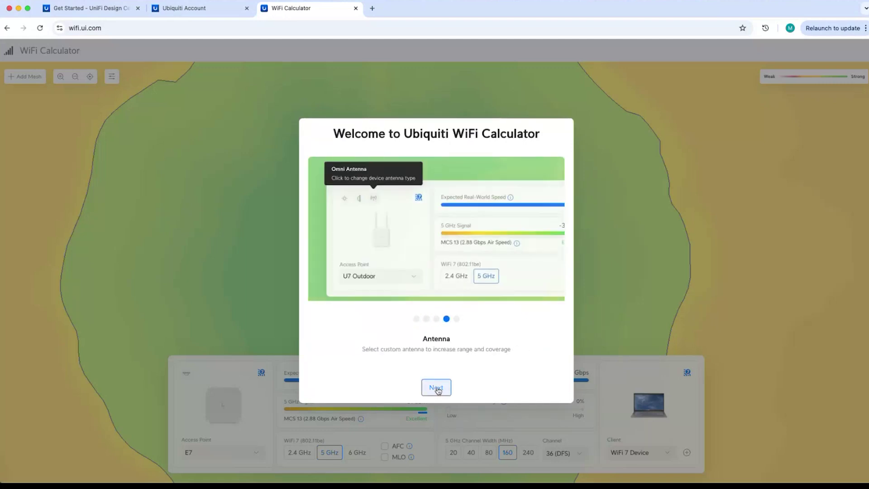
click(437, 389)
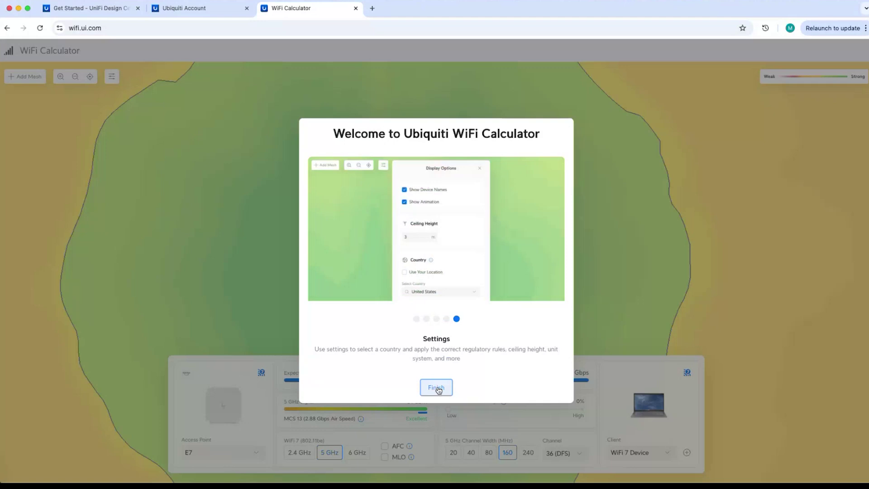
click(438, 390)
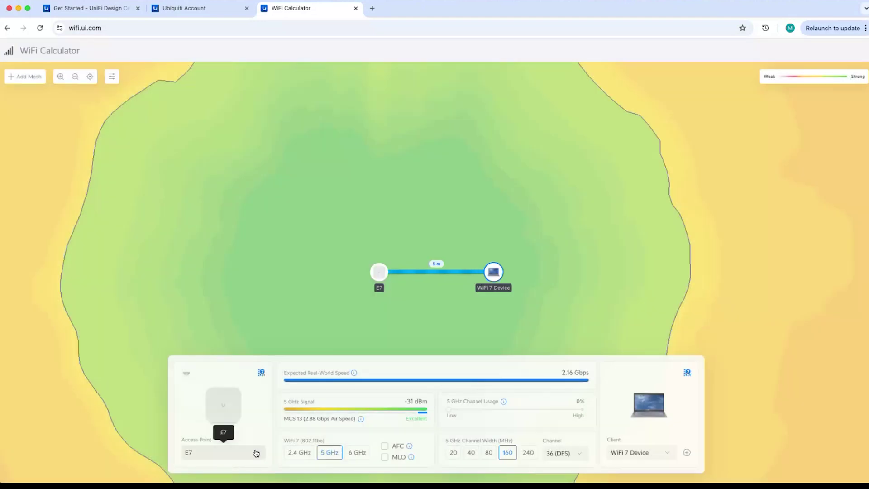
Set the calculator's access point to U7 Pro Max.
click(255, 452)
scroll(360, 324, down, 10)
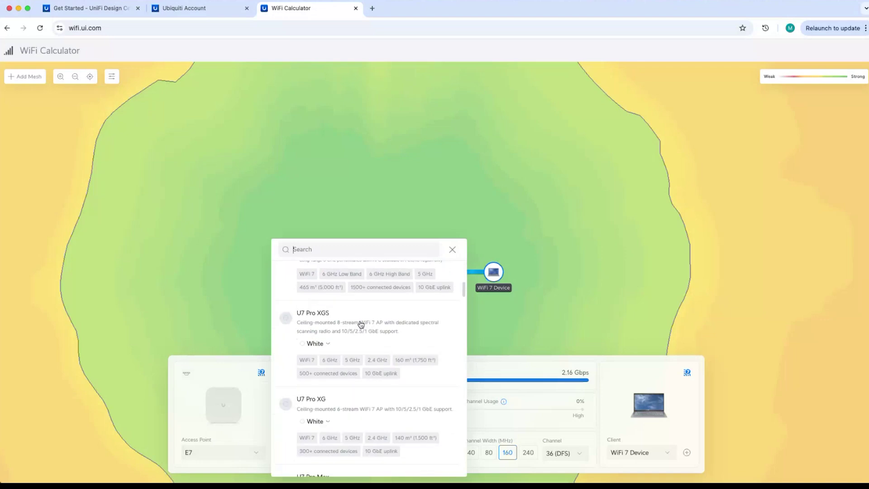
click(344, 324)
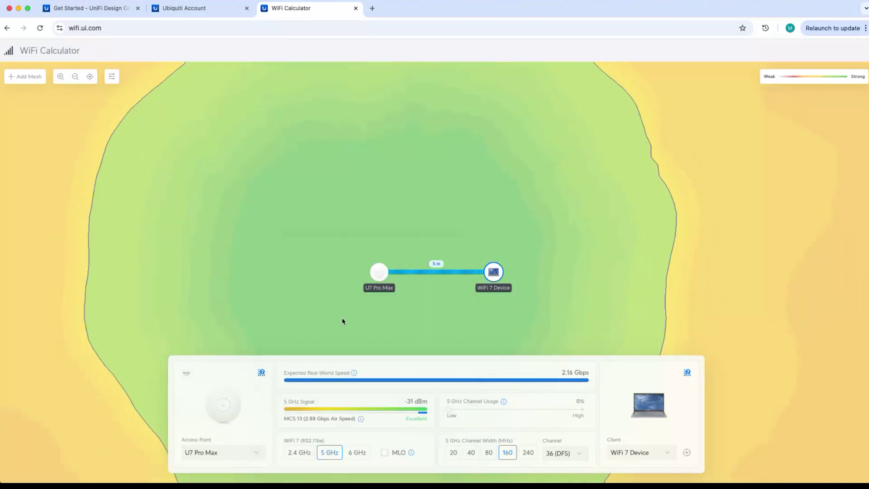
Set the calculator's client to WiFi 6 Device.
click(663, 454)
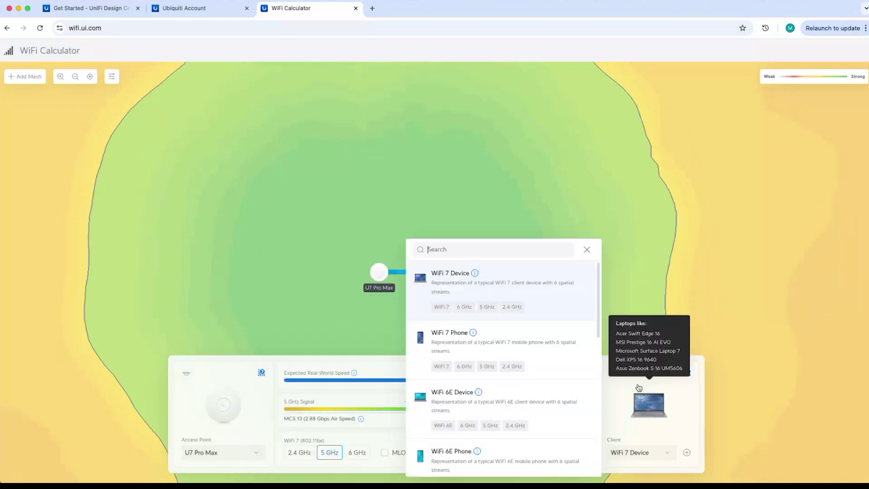
scroll(512, 320, down, 3)
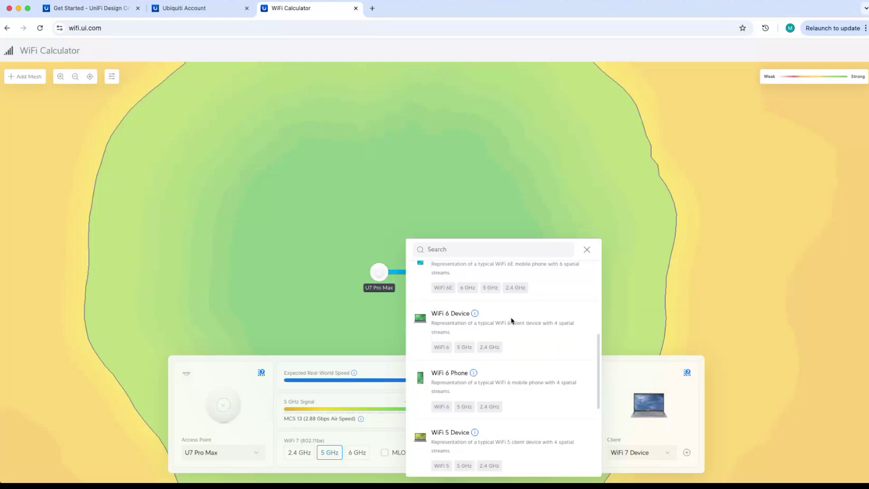
scroll(512, 321, down, 2)
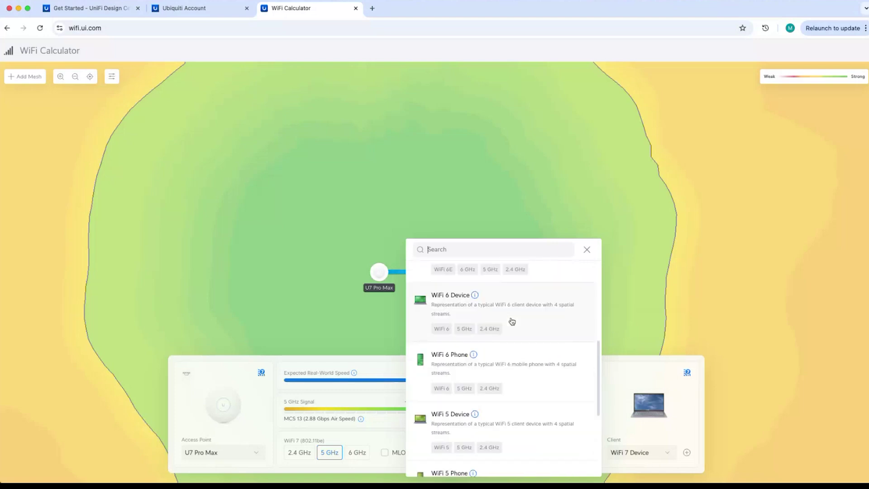
click(535, 305)
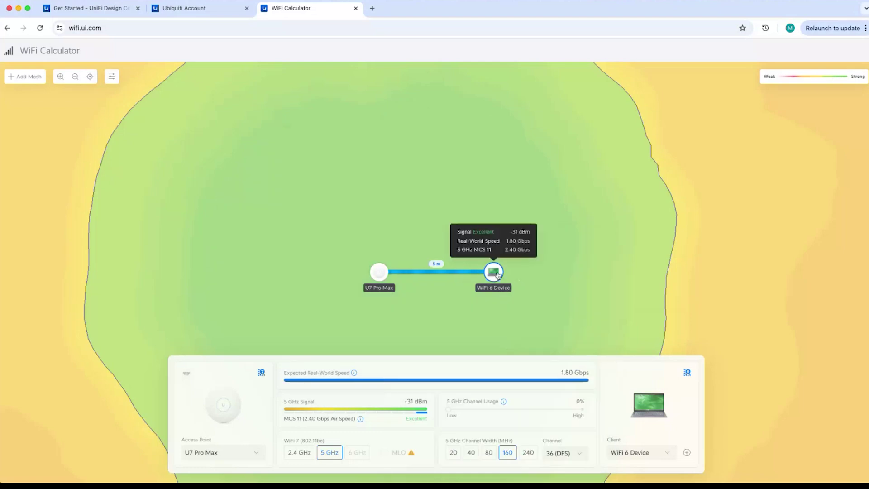
Move the client out to about 10.3 m and on to about 17.6 m from the access point, and highlight its expected real-world speed.
drag(494, 271, 618, 266)
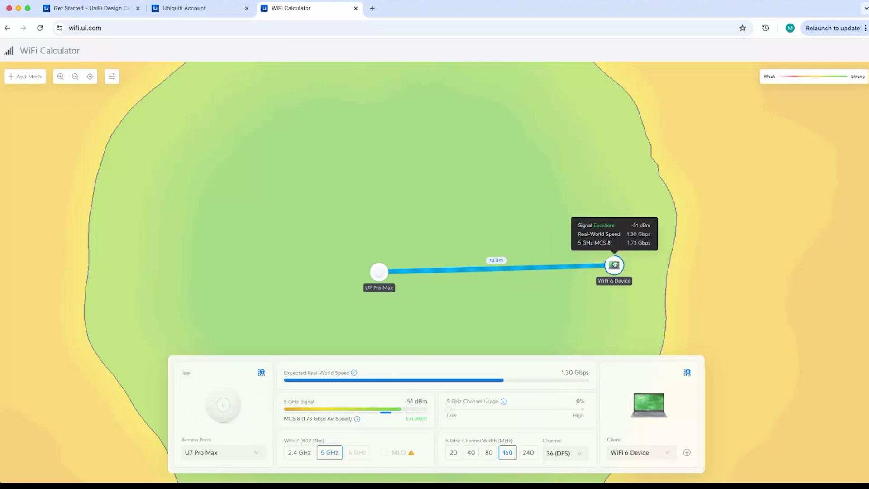
drag(614, 265, 782, 268)
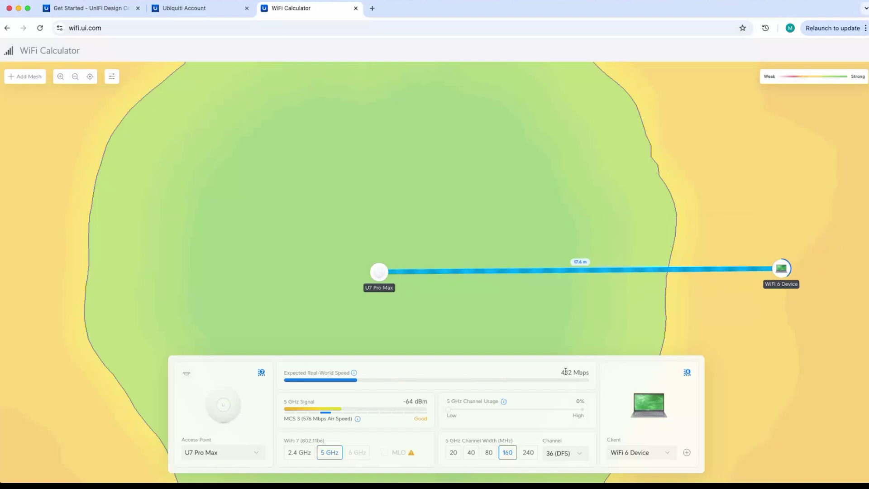
drag(560, 372, 588, 370)
right_click(708, 308)
click(611, 306)
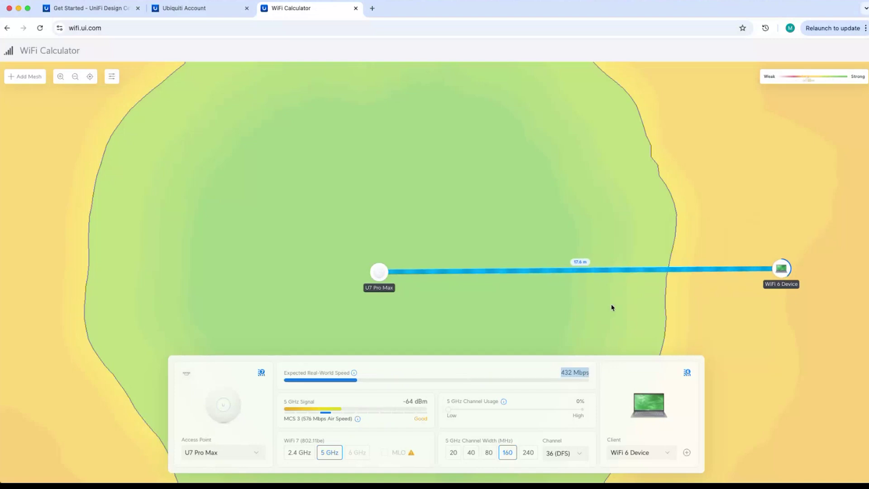
Bring the WiFi 6 client closer, to about 14.1 m from the access point.
mouse_move(787, 276)
drag(787, 277, 702, 270)
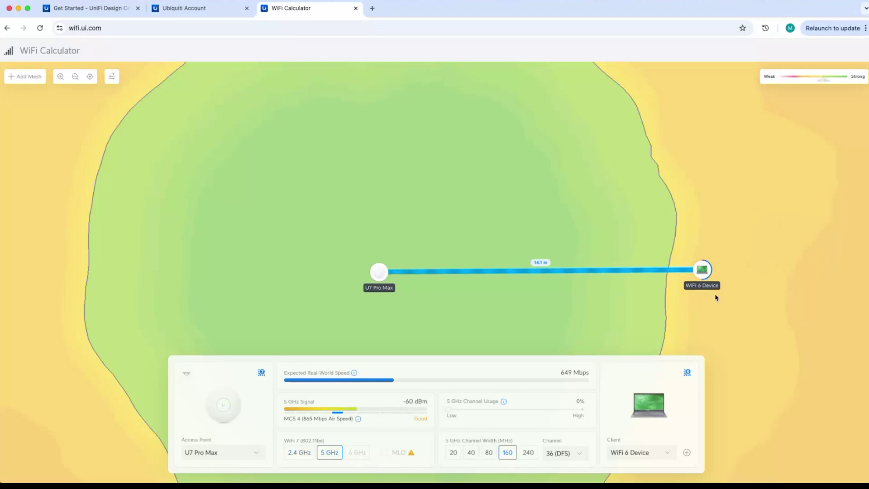
Move the WiFi 6 client out to about 18.7 m from the access point, and return to the U7 Pro Max on the Design Center floor plan.
drag(702, 269, 798, 226)
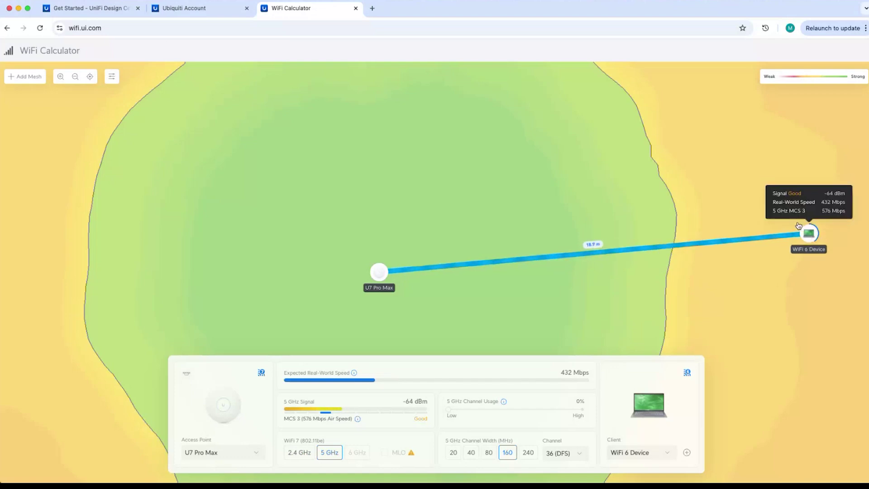
click(185, 5)
click(119, 10)
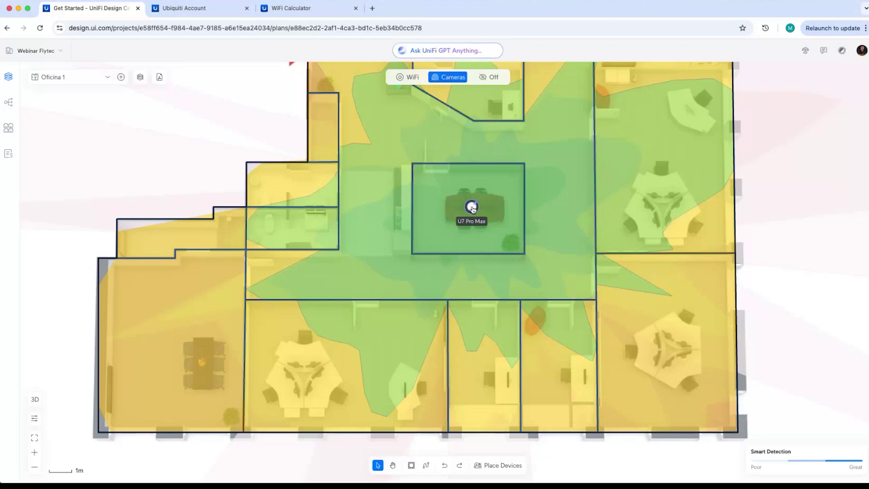
click(473, 208)
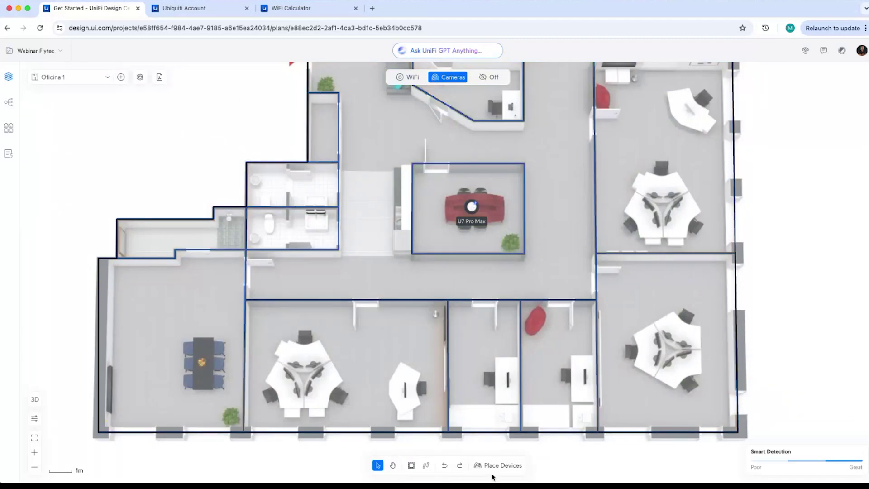
click(501, 468)
click(763, 177)
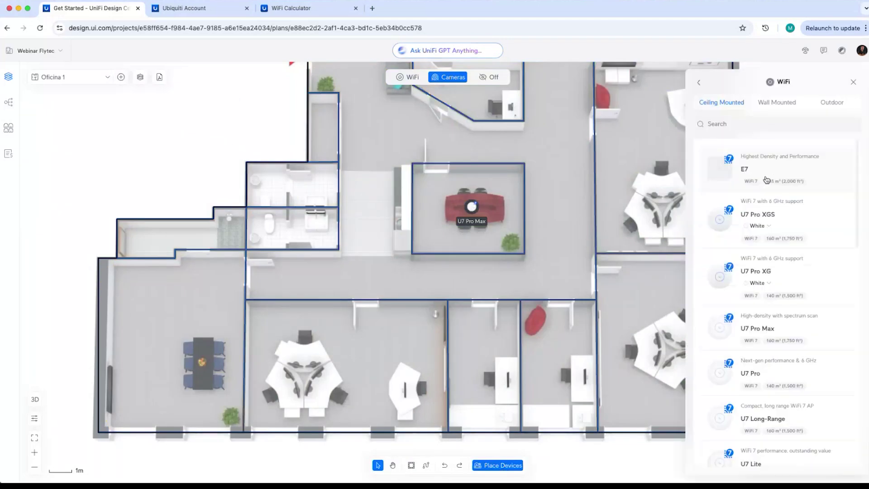
click(782, 328)
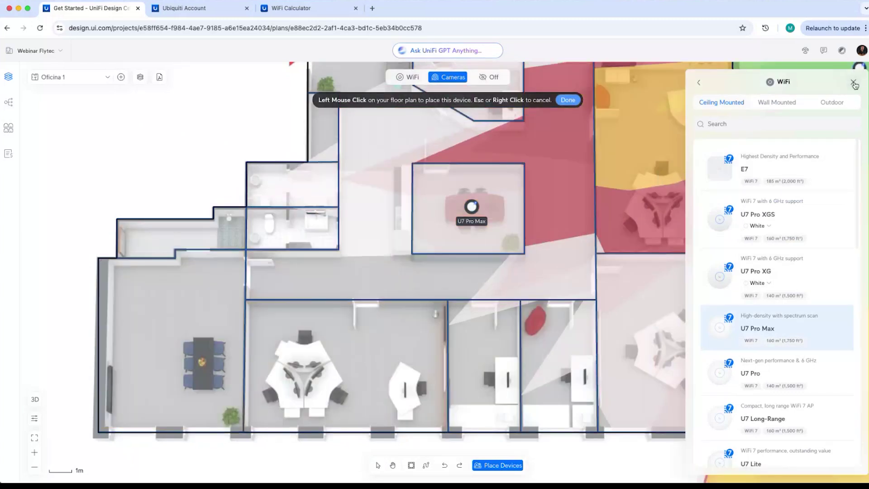
click(854, 83)
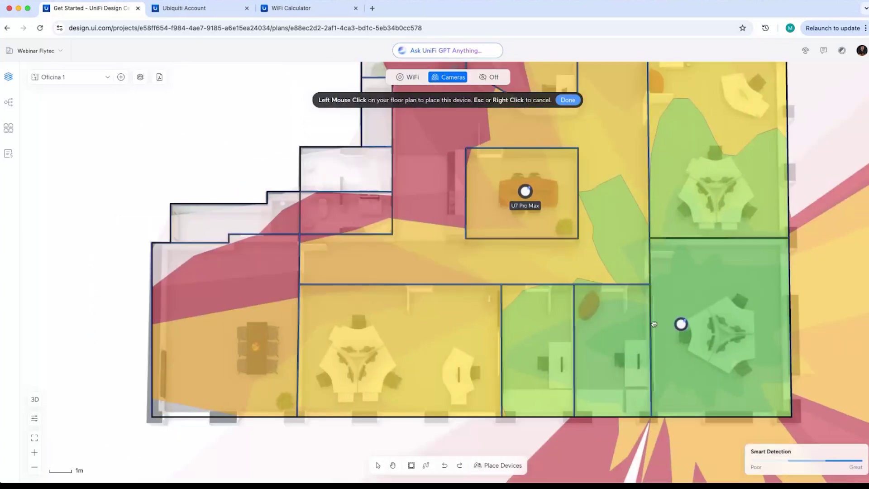
drag(654, 323, 485, 312)
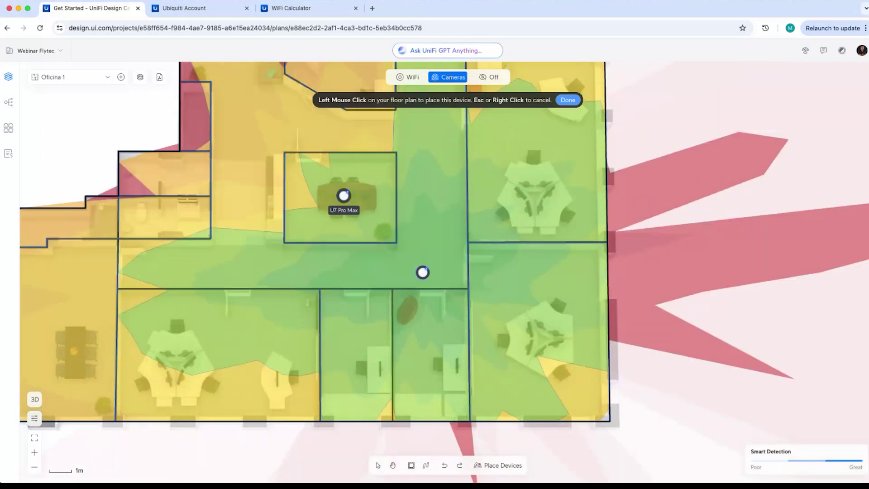
key(Escape)
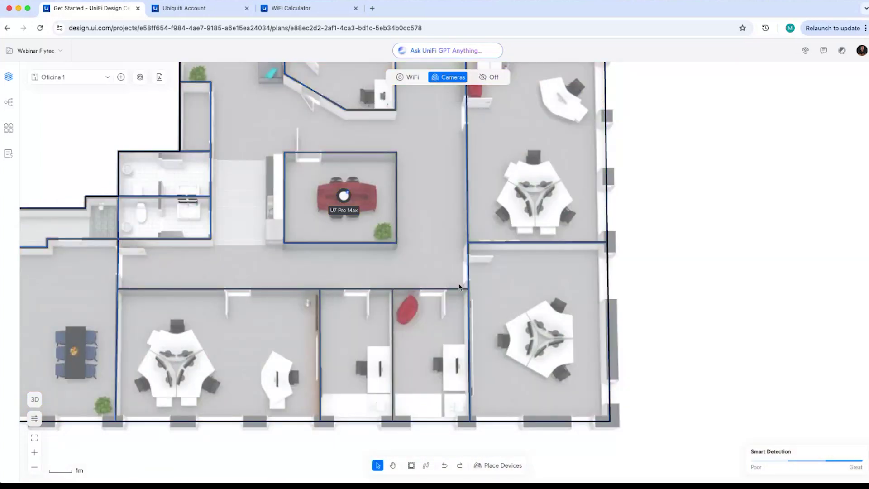
Examine the Oficina 1 floor plan around the existing U7 Pro Max, covering the corridors, work rooms and meeting rooms.
drag(427, 256, 545, 258)
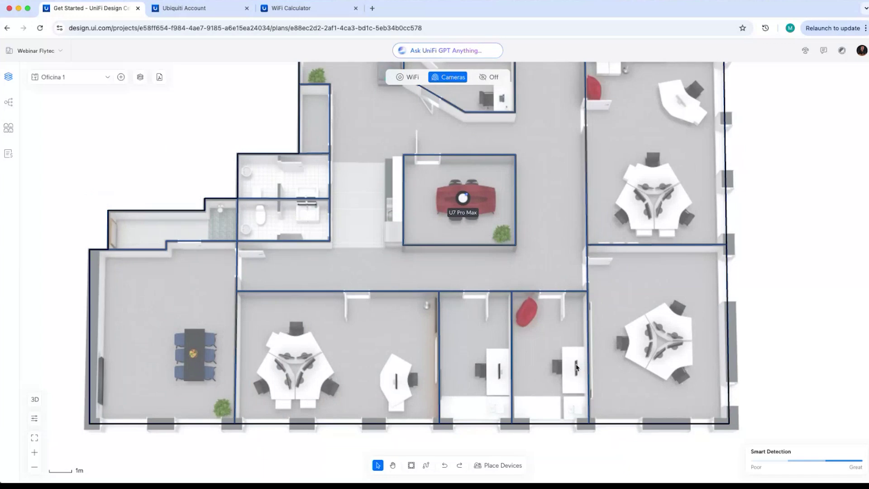
scroll(561, 230, up, 5)
scroll(561, 230, right, 5)
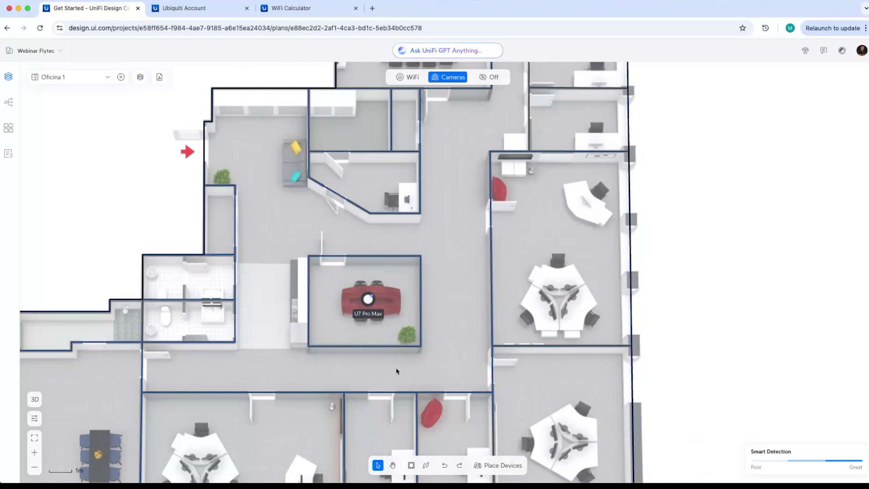
scroll(253, 213, up, 3)
scroll(253, 213, right, 1)
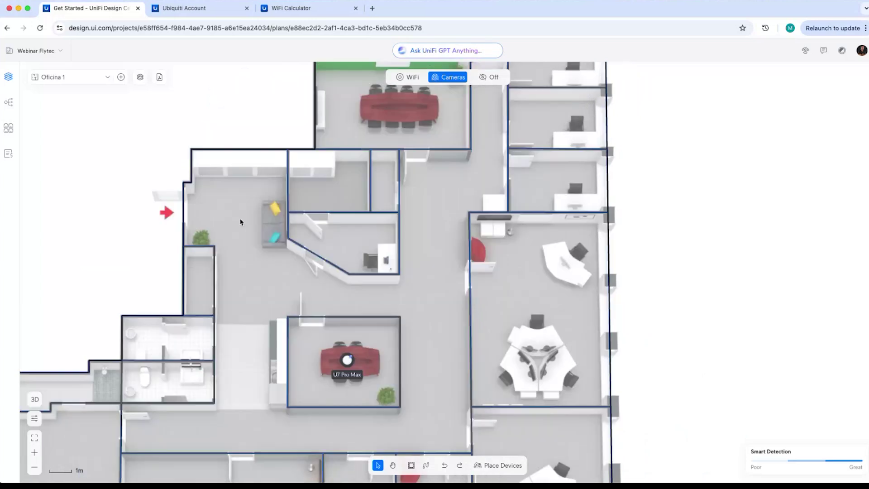
drag(452, 204, 429, 233)
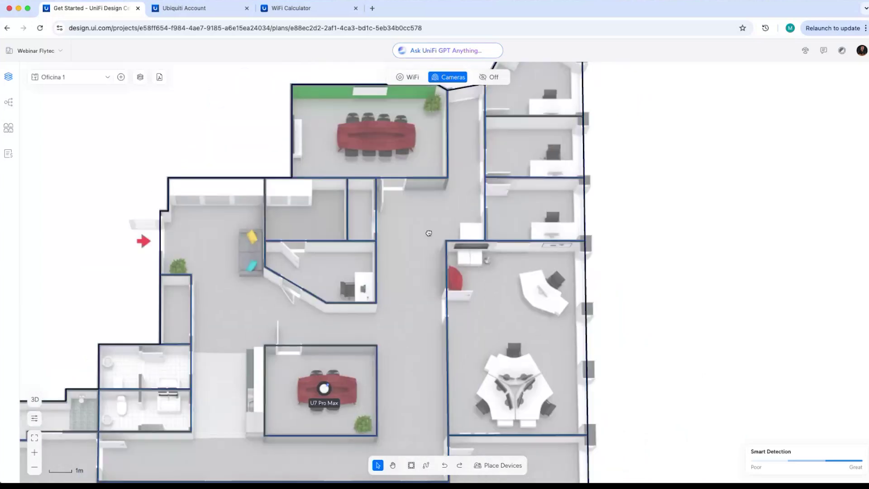
scroll(429, 233, up, 2)
scroll(429, 233, right, 2)
scroll(440, 130, down, 6)
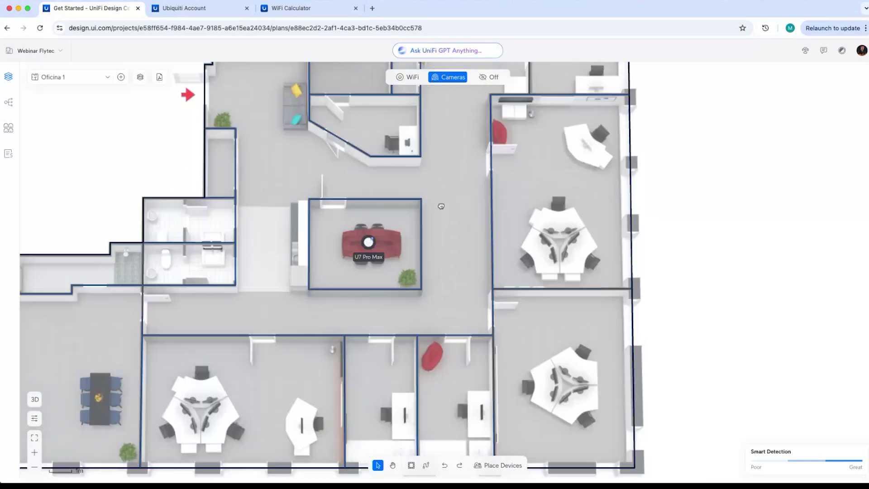
drag(441, 207, 444, 218)
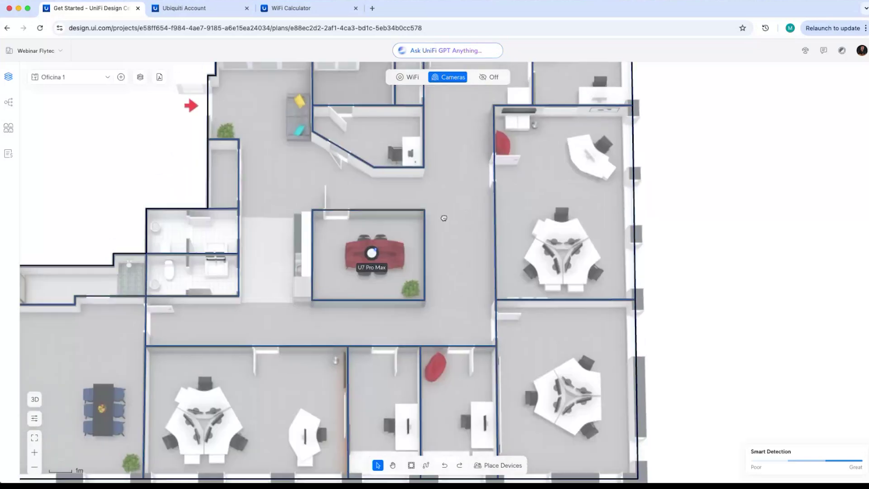
mouse_move(372, 257)
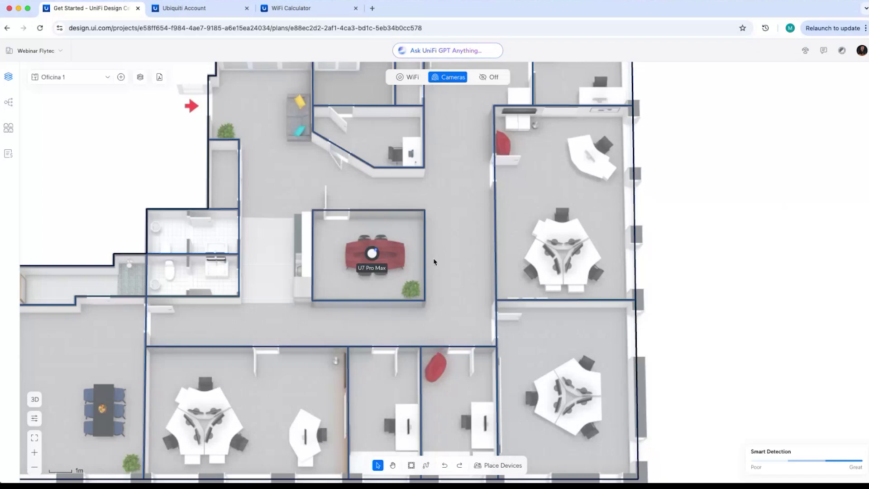
scroll(434, 262, down, 5)
drag(447, 196, 517, 249)
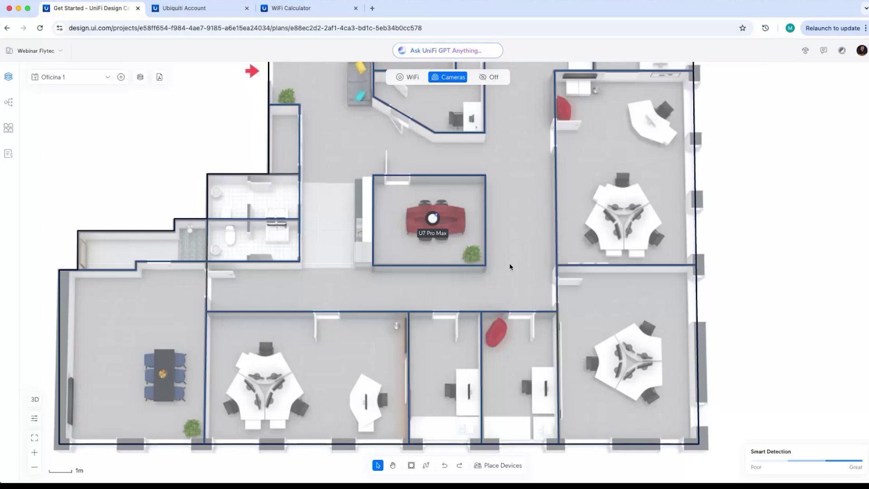
click(432, 220)
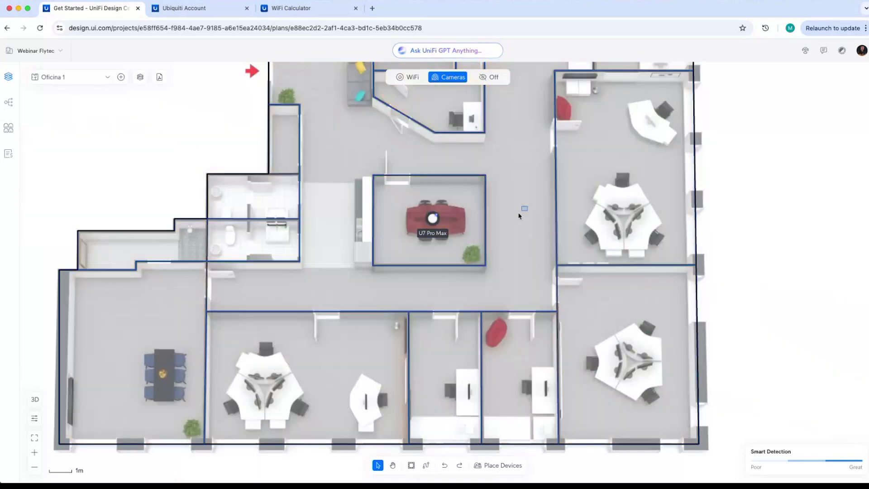
drag(528, 205, 521, 231)
Place a ceiling-mounted U7 Pro Max in the corridor beside the large green-walled meeting room, and relocate it over that room's table.
right_drag(512, 217, 461, 325)
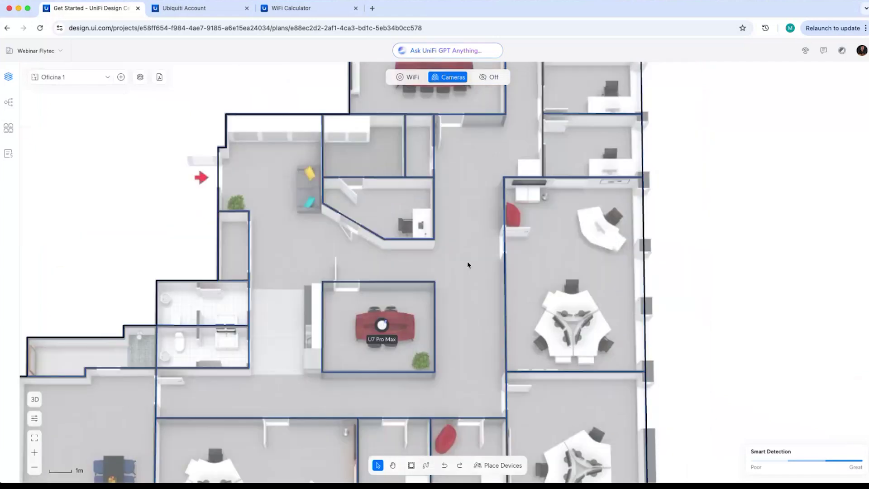
right_drag(471, 247, 425, 293)
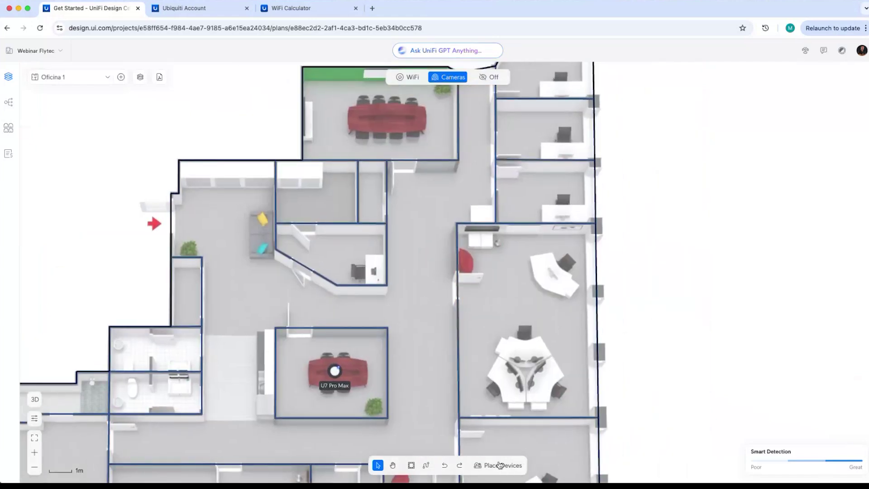
click(504, 466)
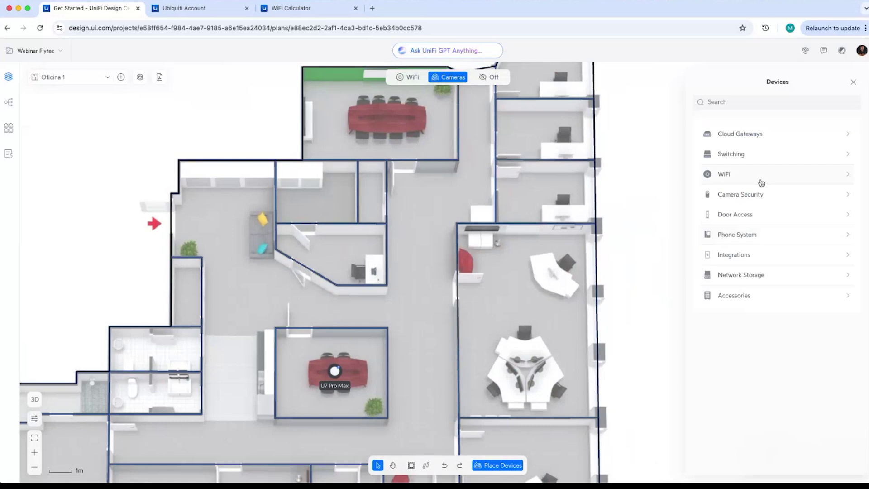
click(764, 173)
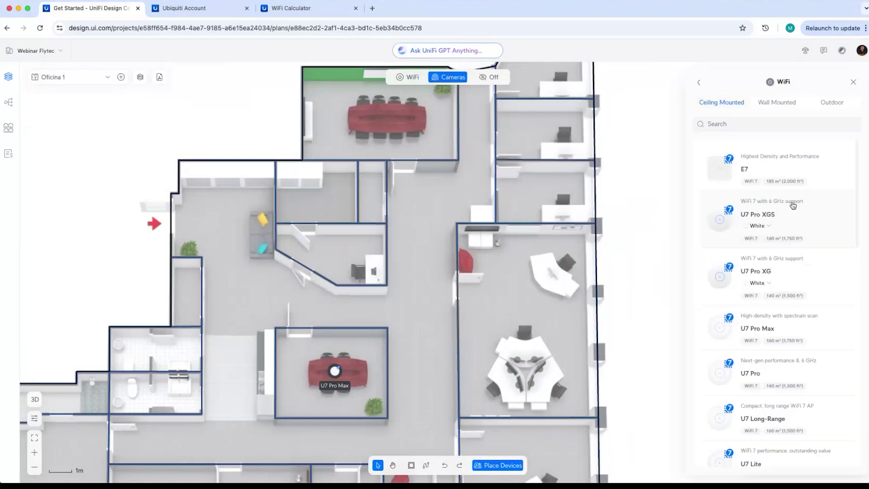
click(779, 331)
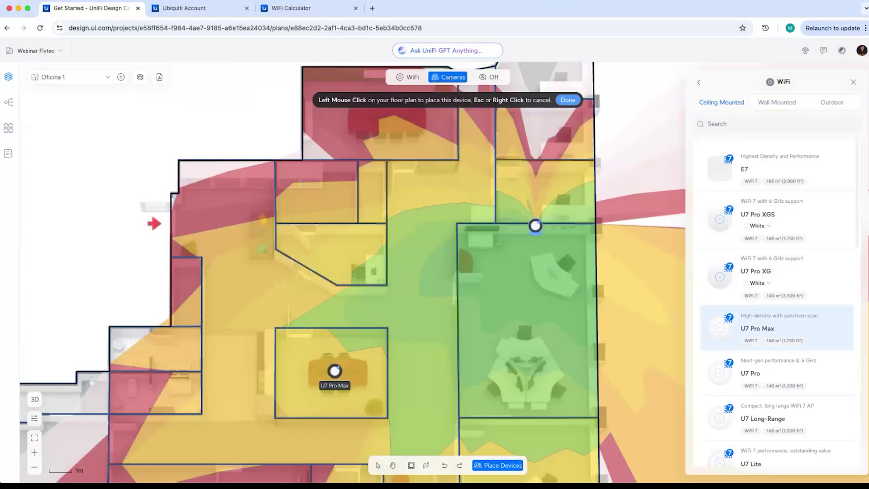
right_drag(539, 191, 485, 265)
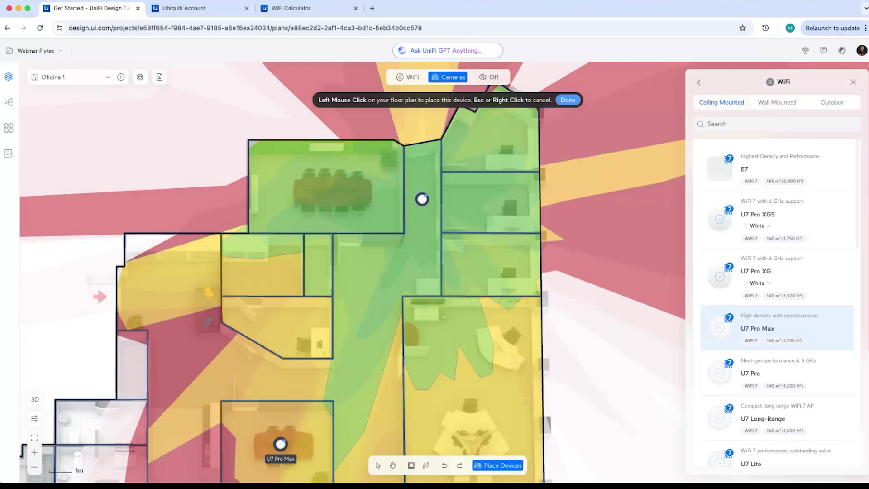
click(421, 199)
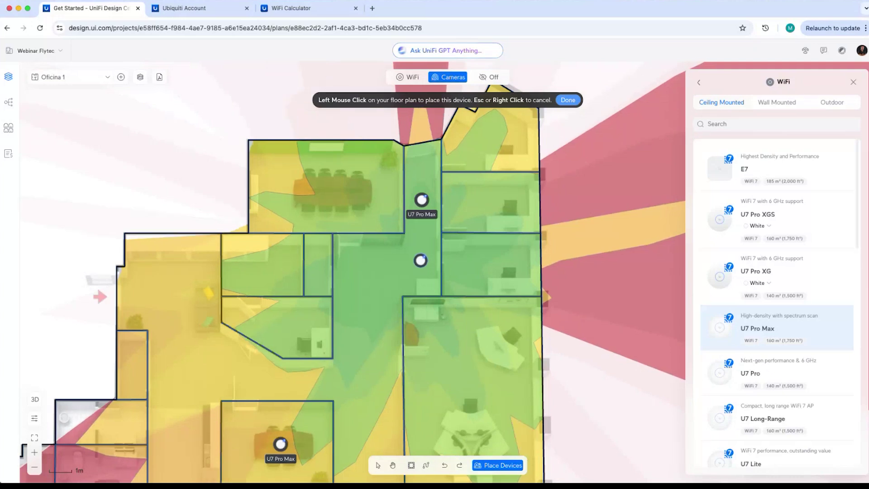
key(Escape)
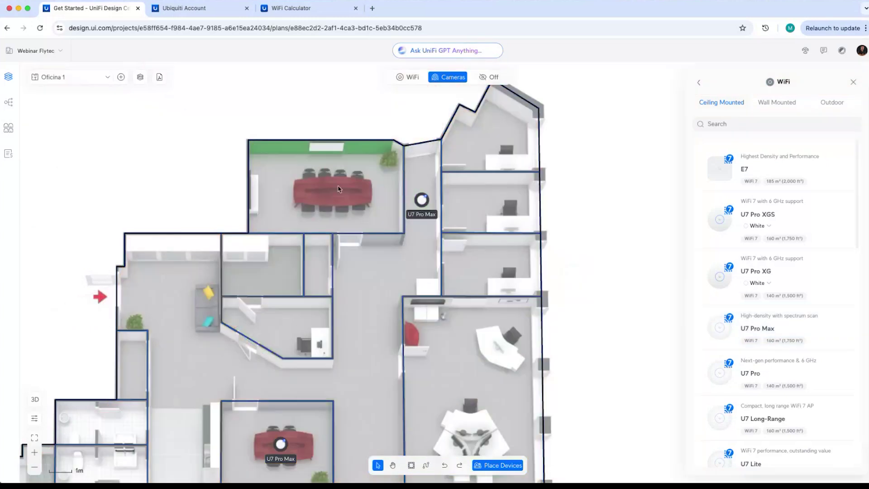
drag(421, 200, 330, 190)
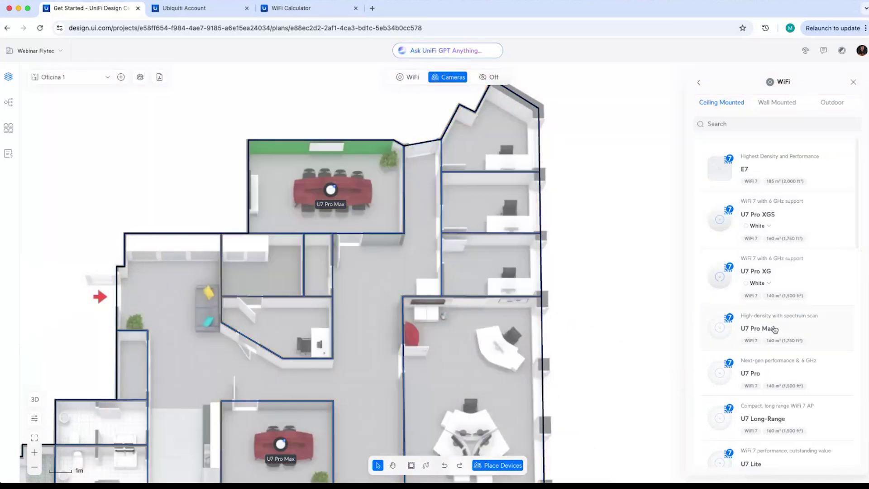
Place another U7 Pro Max in the middle of the three small offices across the corridor from the large meeting room.
click(775, 330)
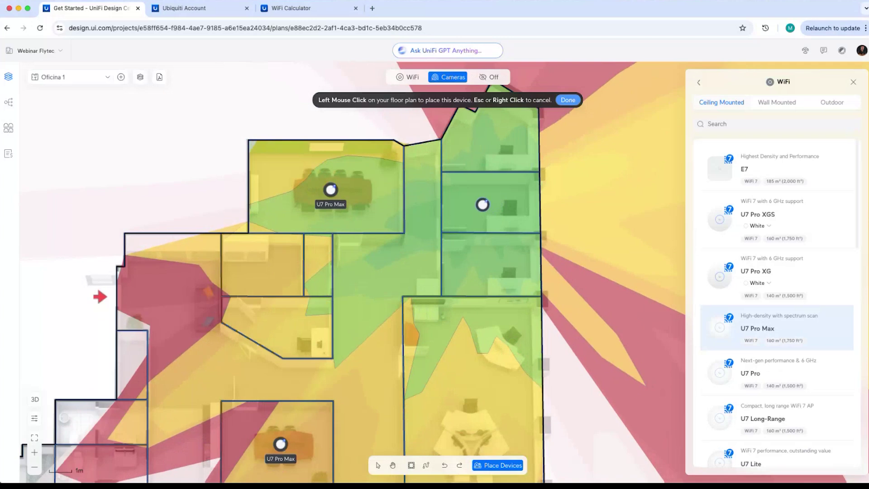
click(482, 204)
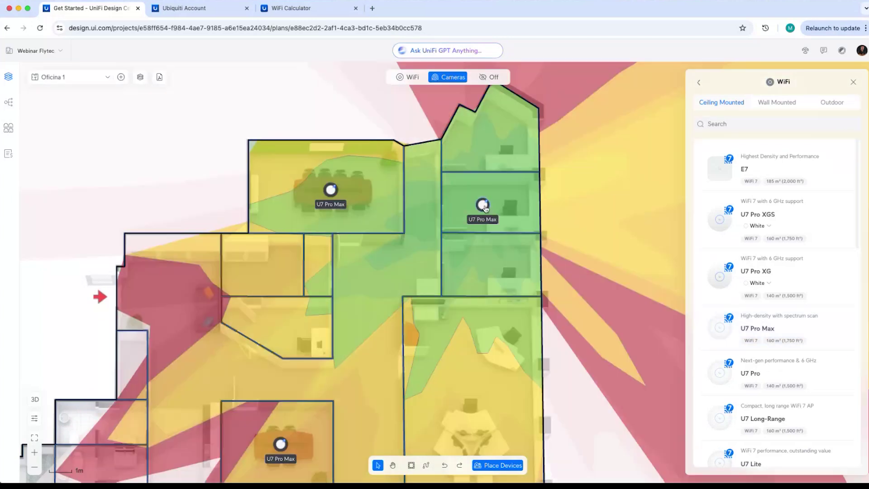
key(Escape)
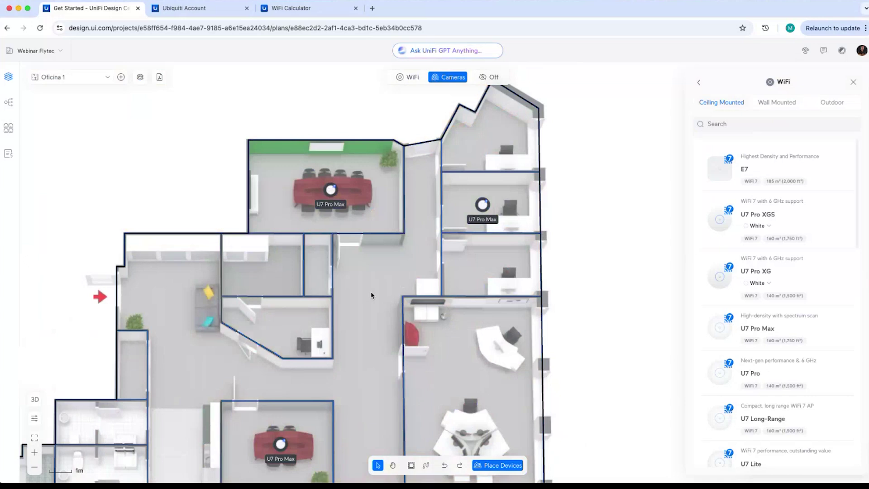
Delete the large meeting room's U7 Pro Max and move the small office's one into the corridor between the two rooms.
drag(371, 295, 295, 268)
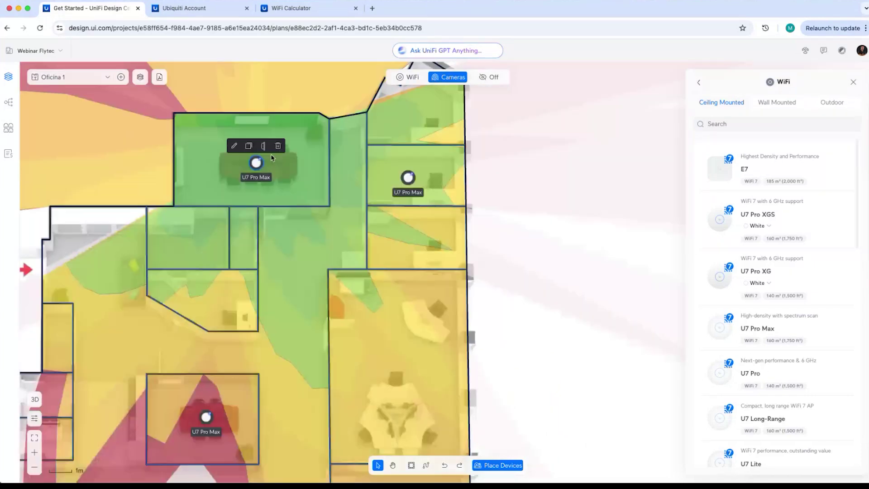
mouse_move(409, 180)
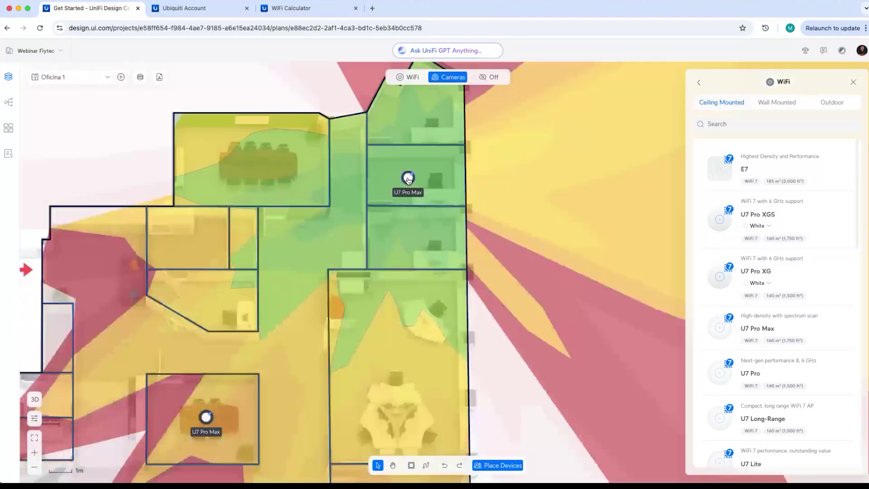
drag(408, 180, 348, 177)
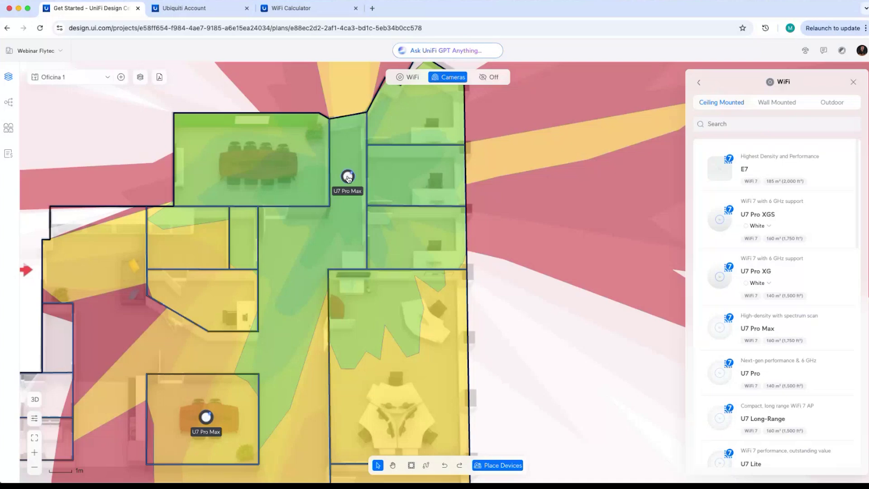
drag(348, 179, 349, 176)
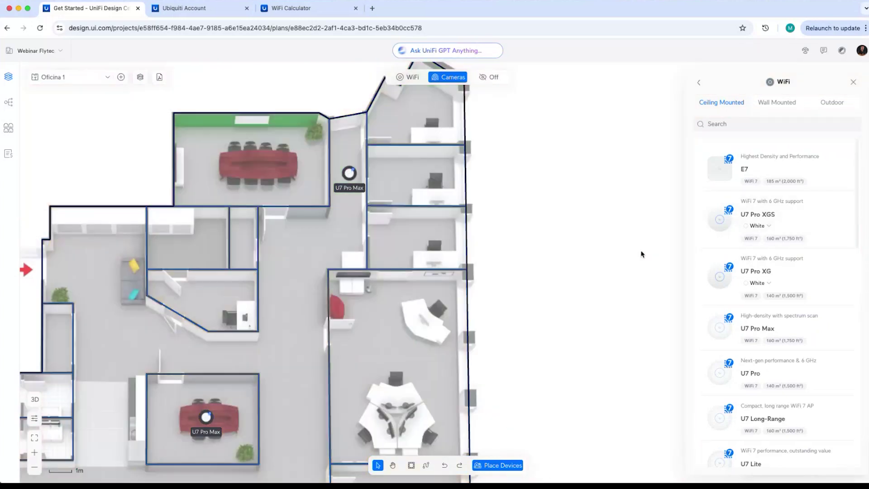
Move the corridor's U7 Pro Max over the large meeting room's table, and place another U7 Pro Max in the middle small office.
drag(349, 191, 261, 180)
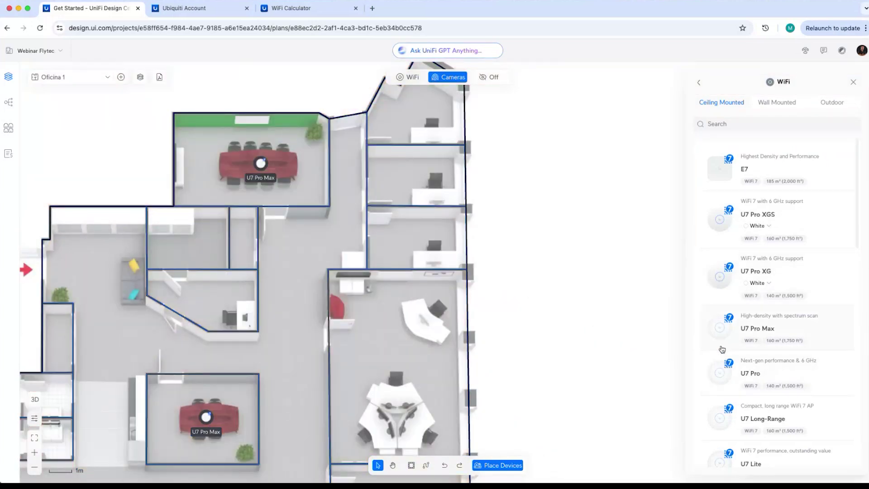
click(722, 349)
click(412, 176)
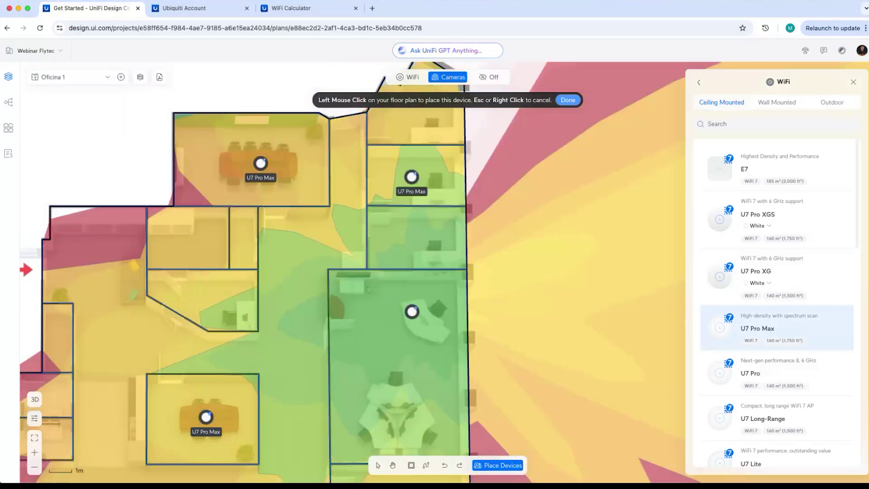
Place a U7 Pro Max in the corner office, beside the wall shared with the long open office.
scroll(411, 311, down, 5)
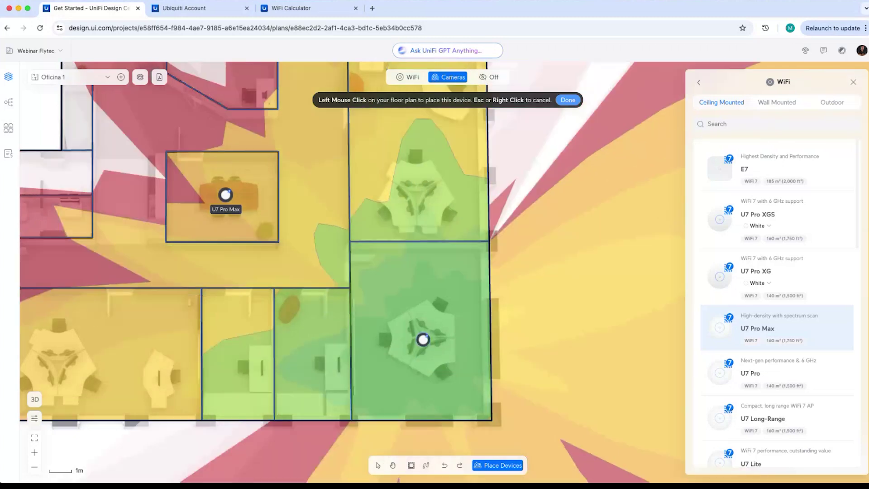
scroll(413, 182, up, 3)
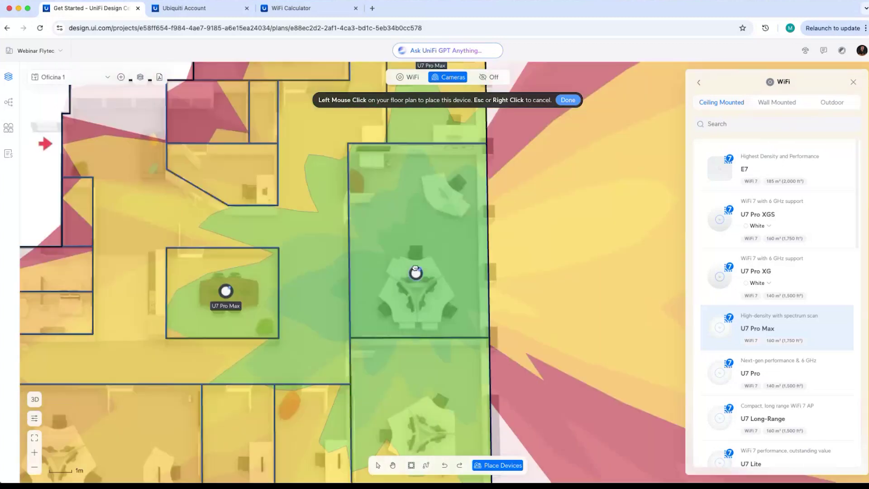
scroll(413, 182, down, 1)
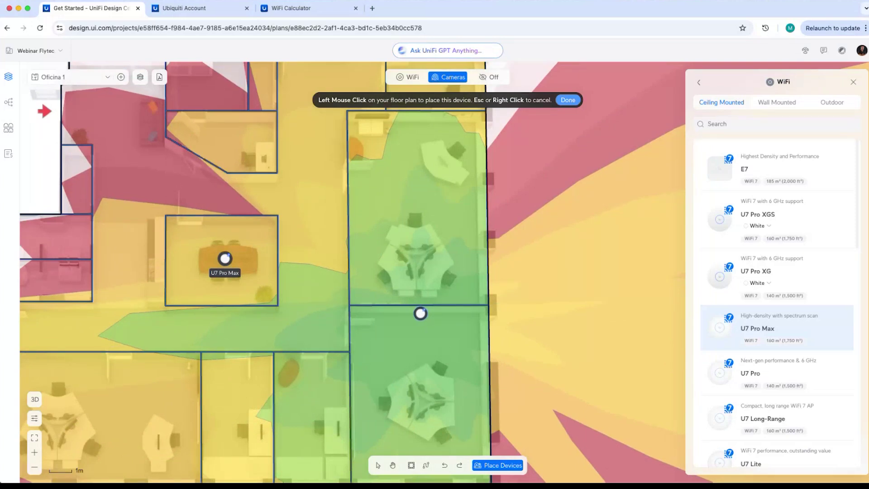
click(420, 313)
Place a U7 Pro Max by the partition wall of the wide shared office, and another beside the long table in the adjoining end room.
scroll(407, 362, left, 5)
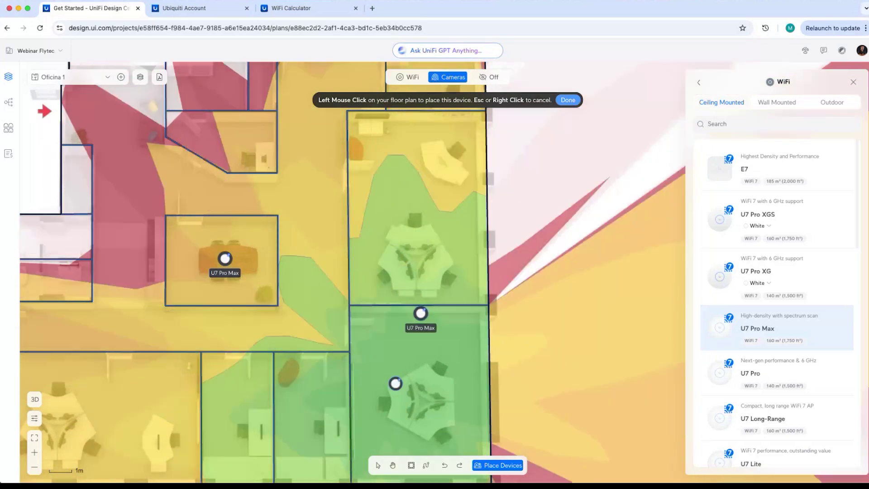
scroll(500, 361, left, 3)
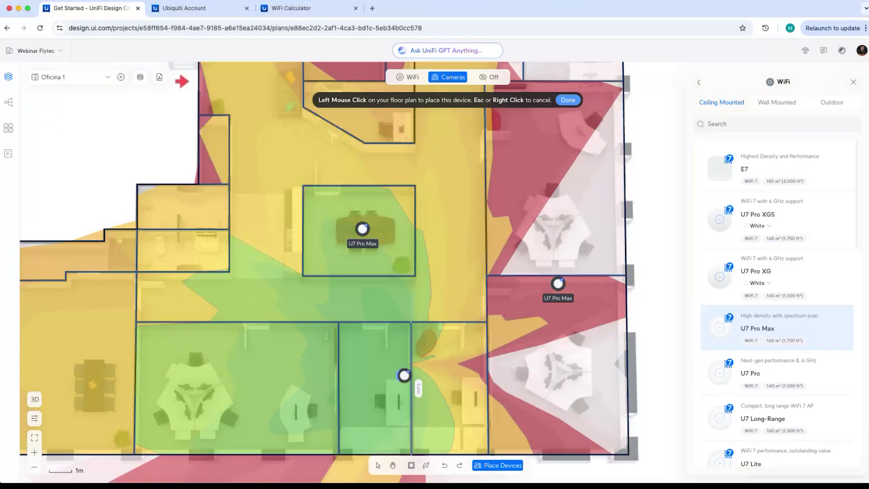
scroll(361, 353, left, 5)
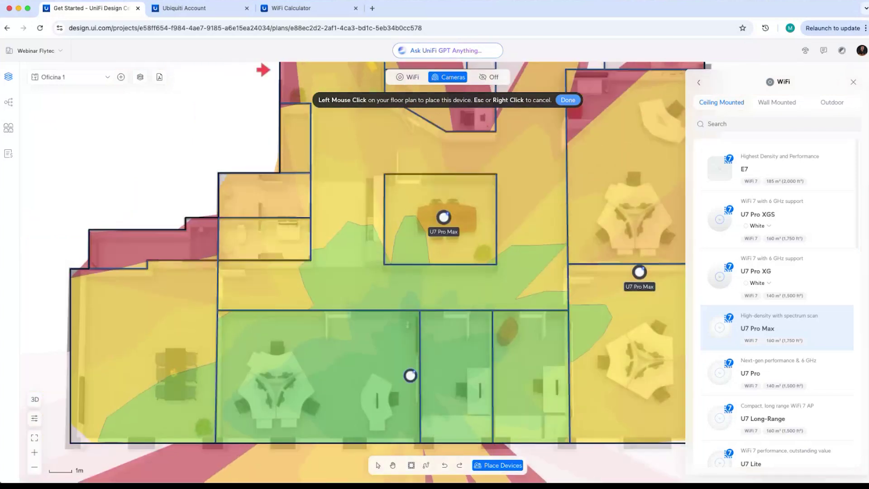
click(411, 381)
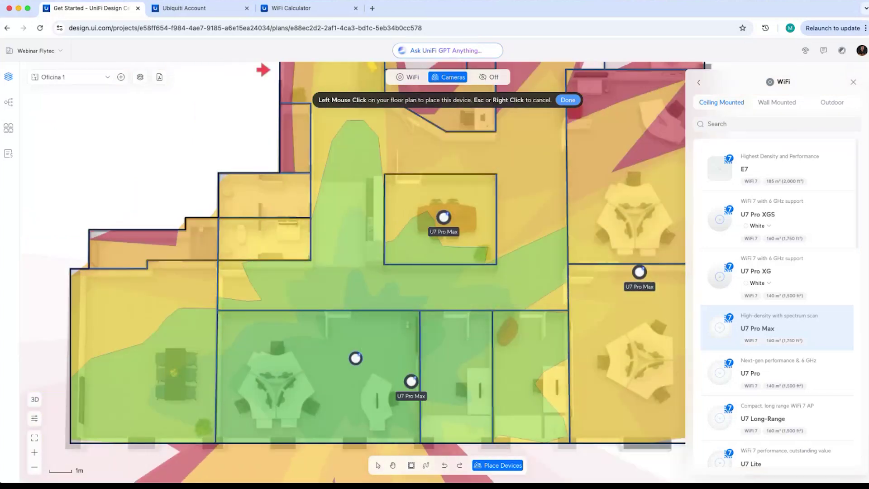
scroll(285, 314, left, 7)
scroll(283, 335, up, 2)
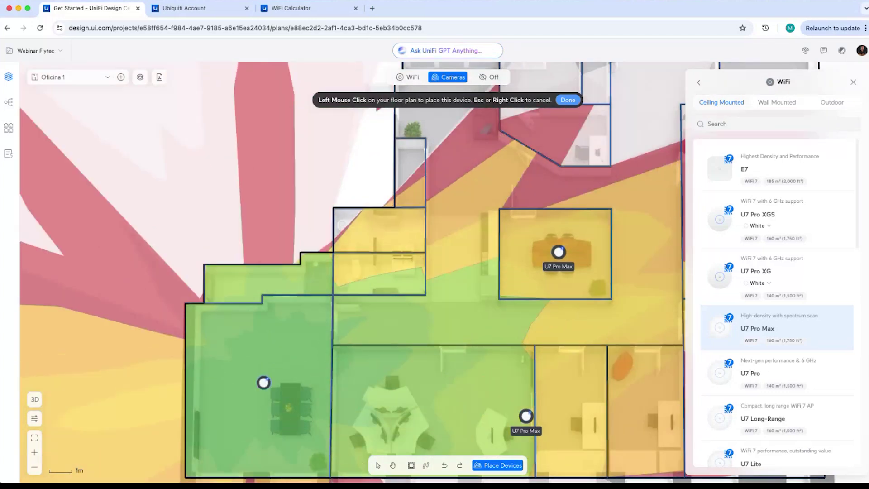
click(256, 380)
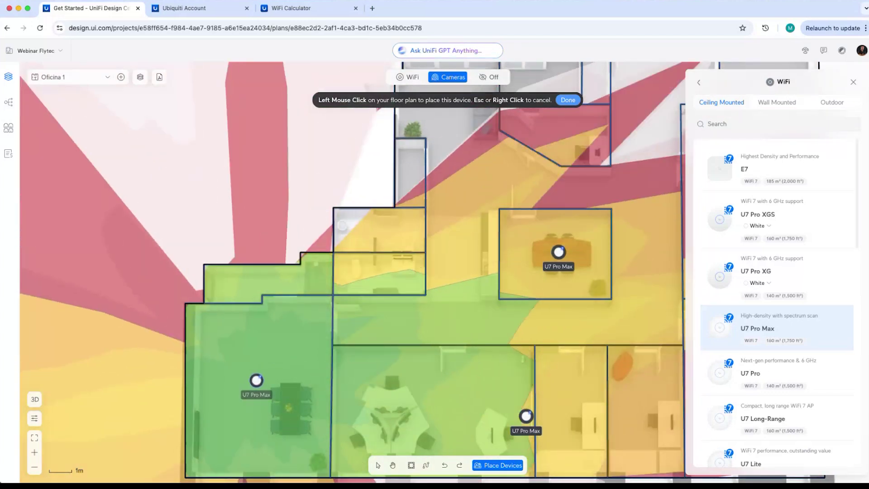
Place a U7 Pro Max in the entrance lounge beside the sofa, and finish placing access points.
scroll(407, 294, up, 10)
scroll(407, 294, right, 8)
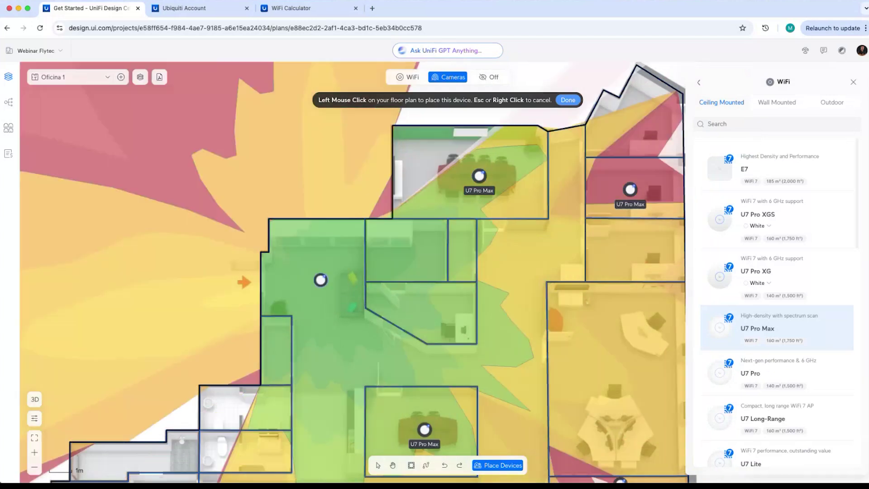
click(319, 280)
drag(497, 348, 299, 305)
key(Escape)
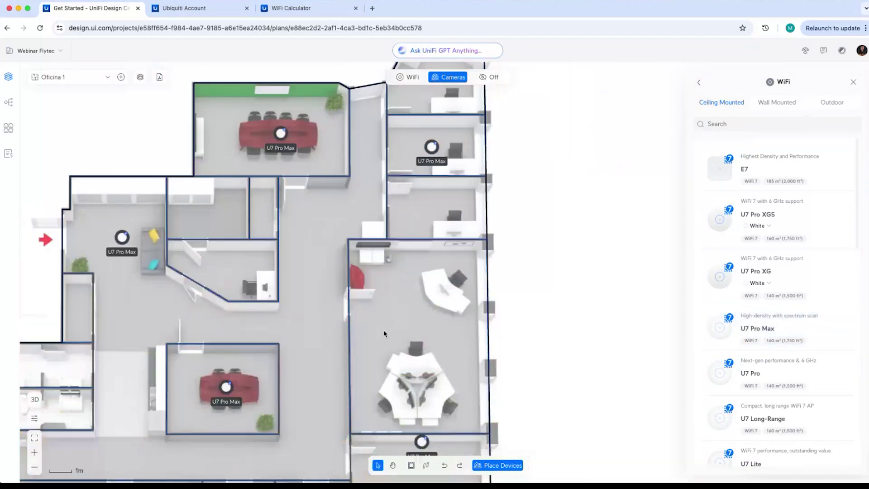
Show the WiFi coverage overlay and examine the signal across the offices, bathrooms, corridors and meeting rooms.
click(412, 77)
drag(598, 392, 676, 264)
drag(637, 347, 664, 346)
drag(655, 281, 661, 349)
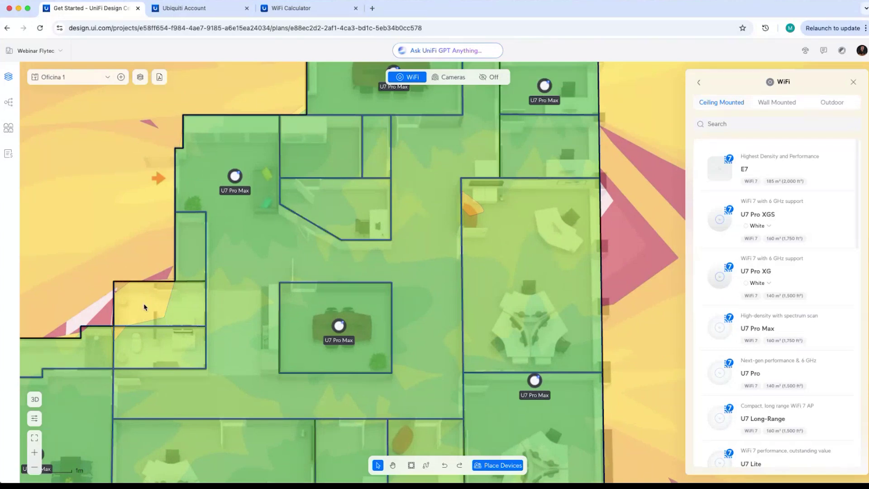
drag(233, 354, 389, 299)
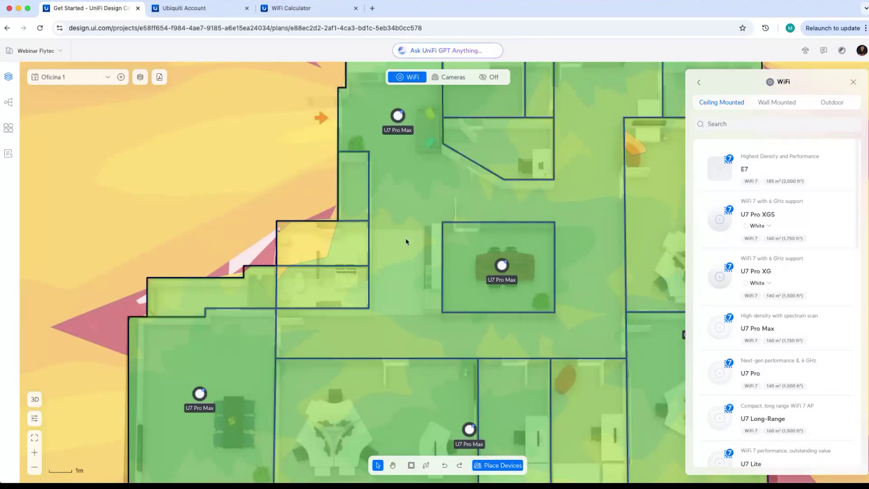
drag(405, 234, 278, 252)
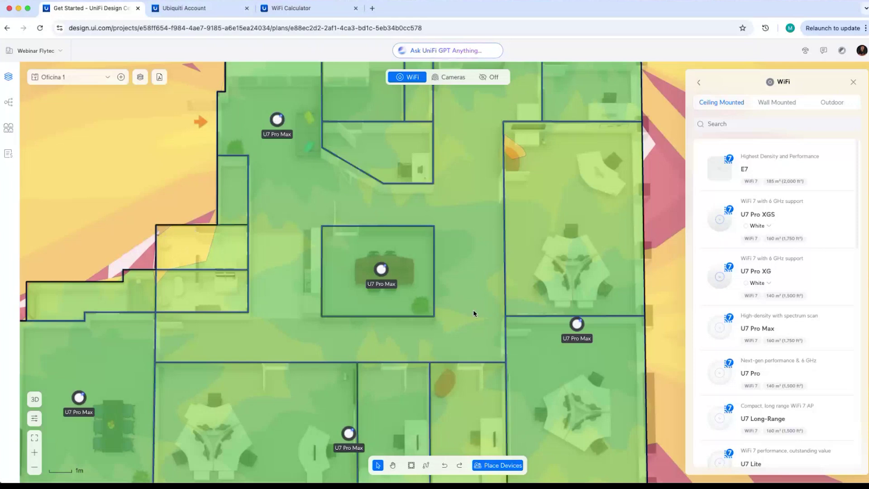
drag(452, 307, 473, 212)
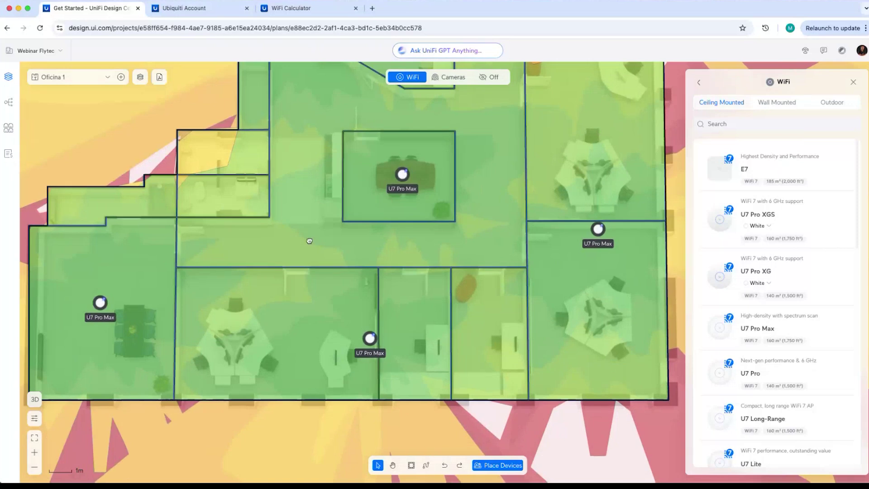
drag(309, 241, 325, 289)
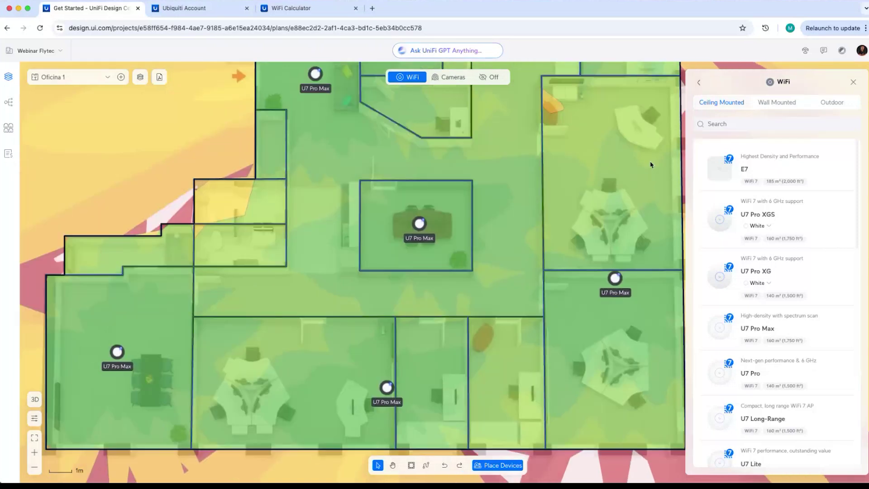
Choose the G6 Turret from the dome and turret cameras and place one in the corridor corner beside the corner office.
click(853, 83)
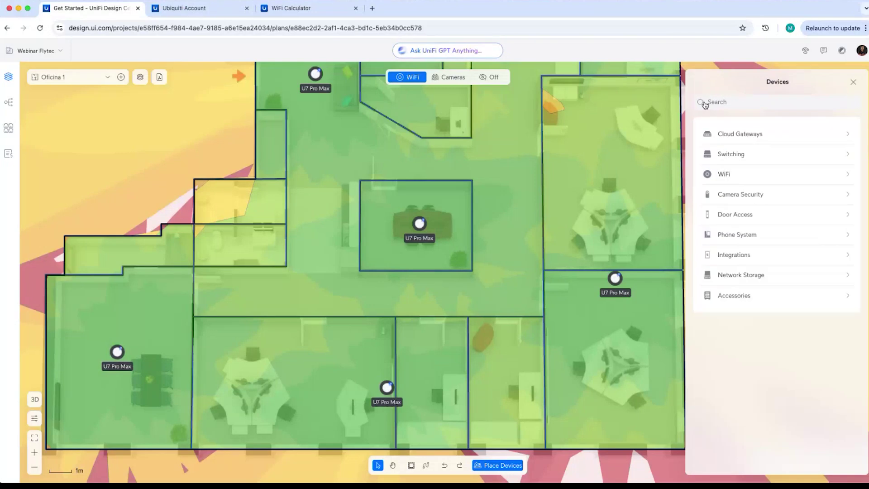
click(741, 194)
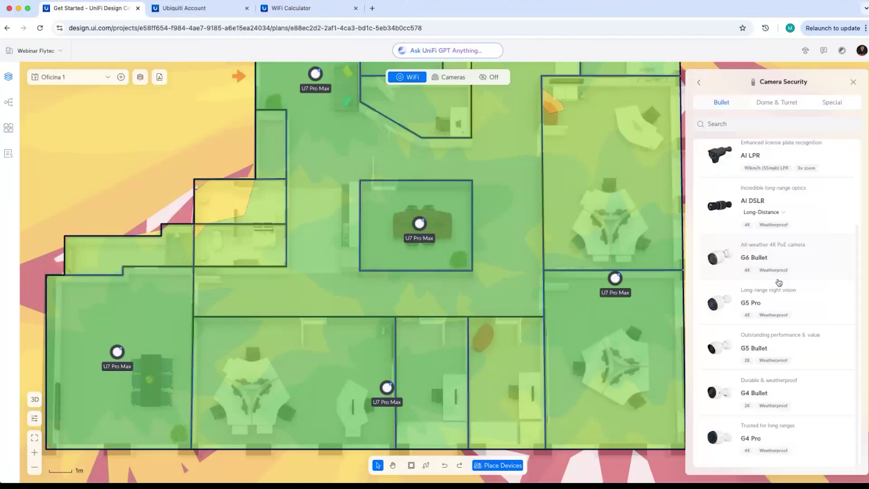
click(785, 103)
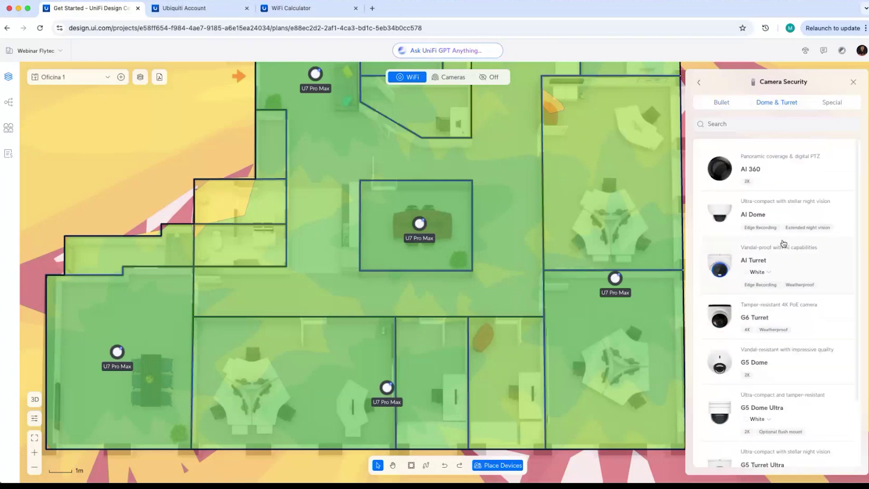
click(765, 317)
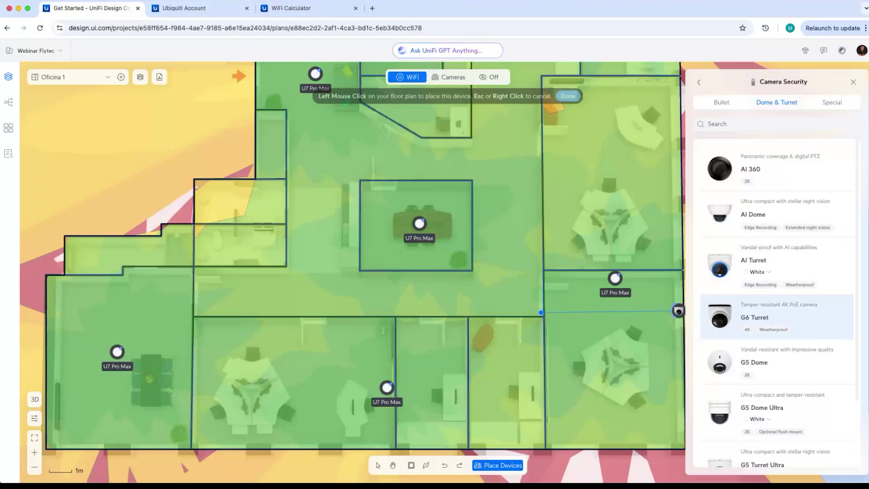
drag(512, 244, 527, 283)
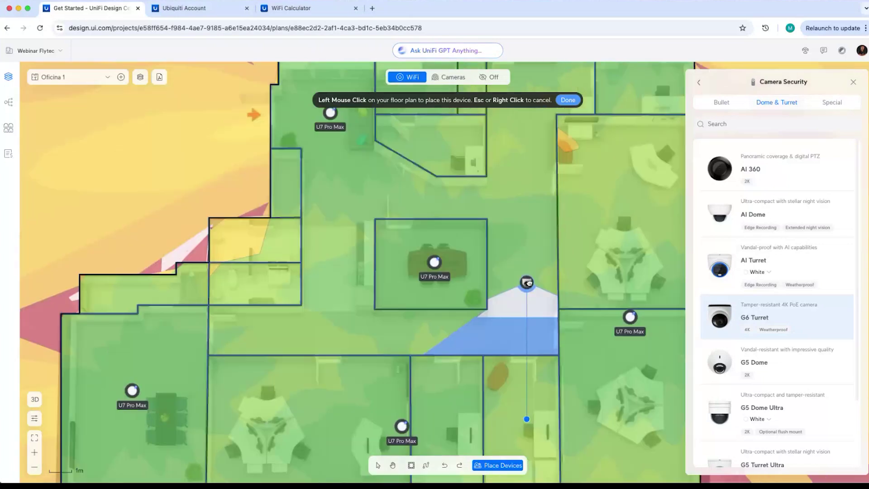
drag(521, 185, 480, 331)
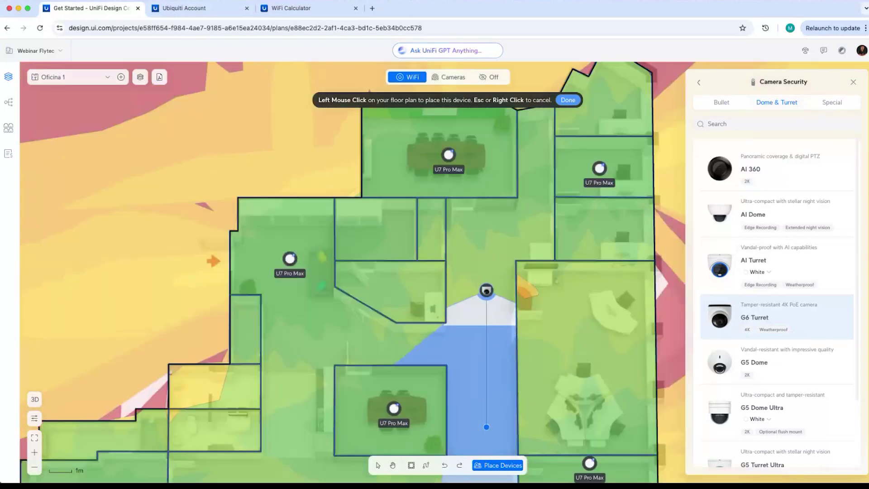
scroll(493, 271, down, 5)
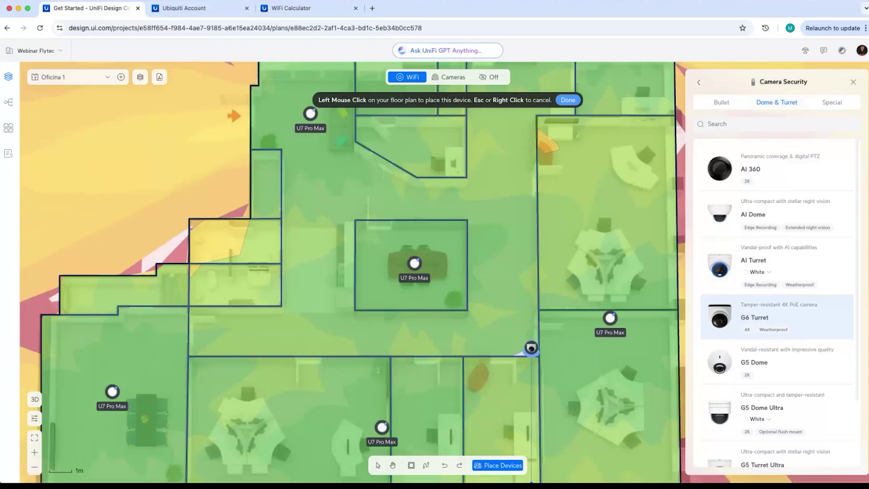
click(535, 349)
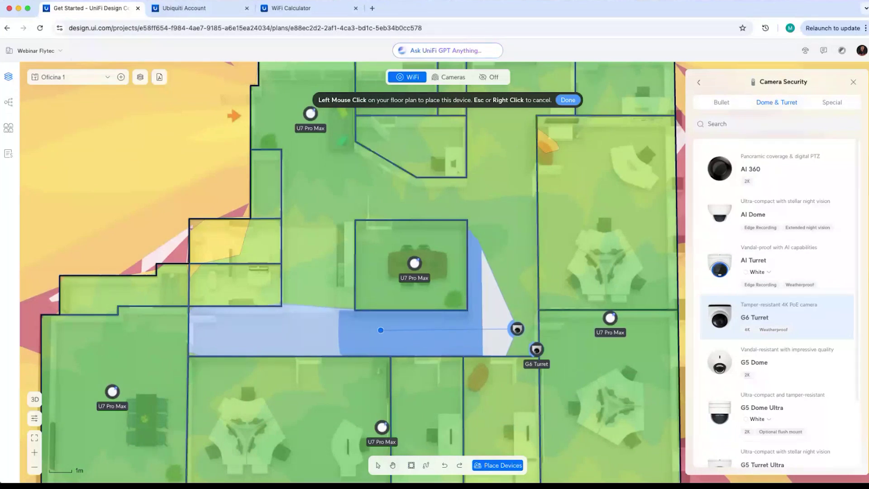
Place one G6 Turret in the entrance lounge's outer corner and another in the corridor corner below the green-walled meeting room.
scroll(284, 160, up, 3)
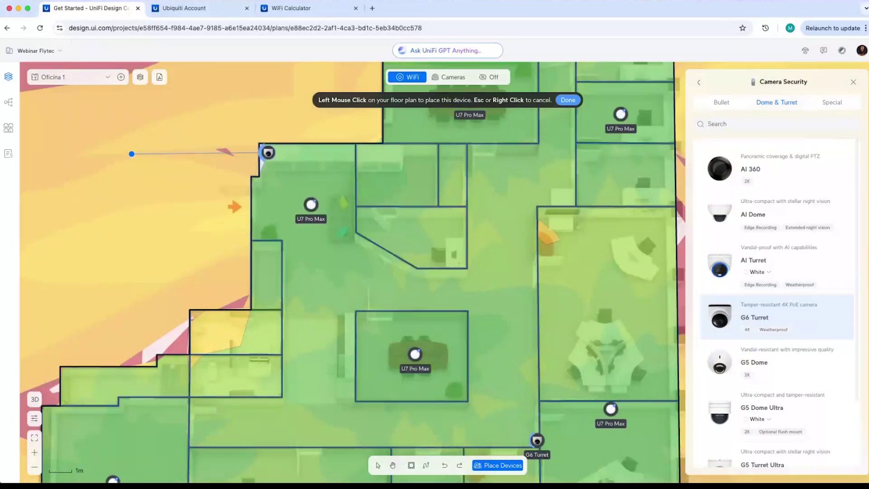
click(266, 152)
scroll(530, 179, right, 2)
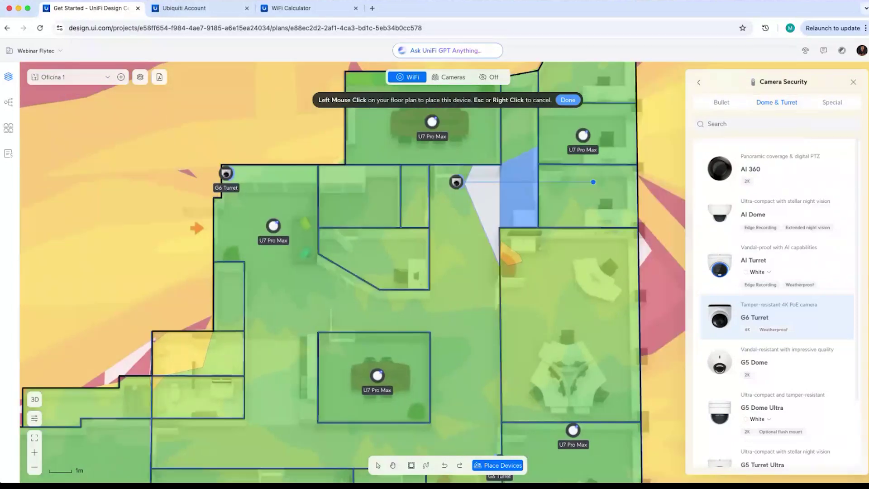
click(431, 172)
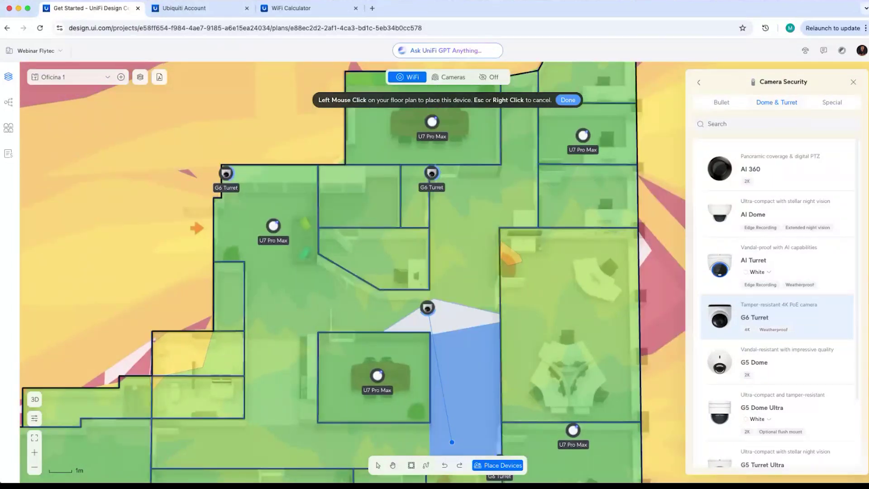
Place a G6 Turret at the far end of the long corridor, facing along it towards the opposite camera.
scroll(468, 283, down, 5)
scroll(468, 283, left, 2)
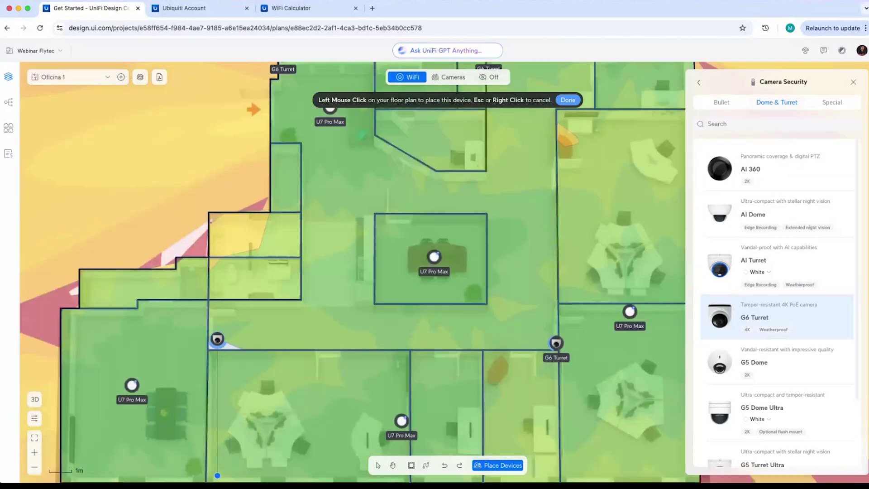
drag(213, 341, 347, 344)
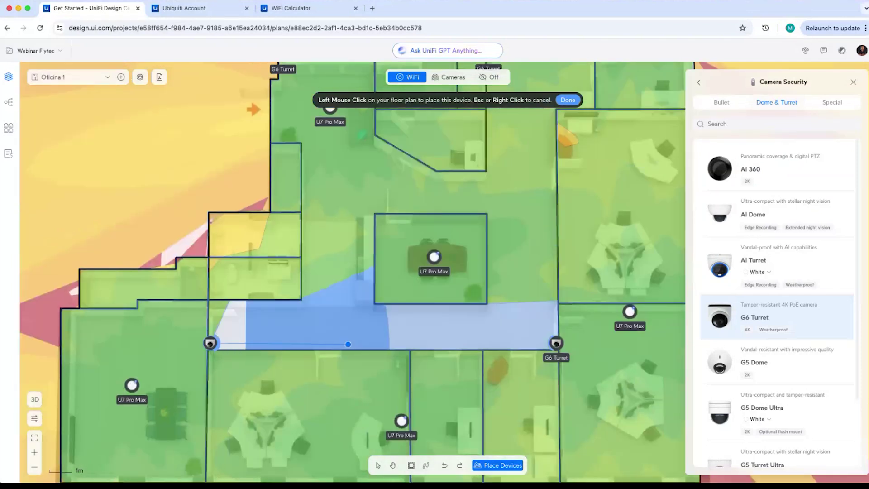
click(348, 344)
Place a G6 Turret in the wide shared office's inner corner, facing across the room above the desk cluster.
scroll(435, 335, down, 1)
scroll(435, 335, left, 1)
drag(435, 335, 299, 335)
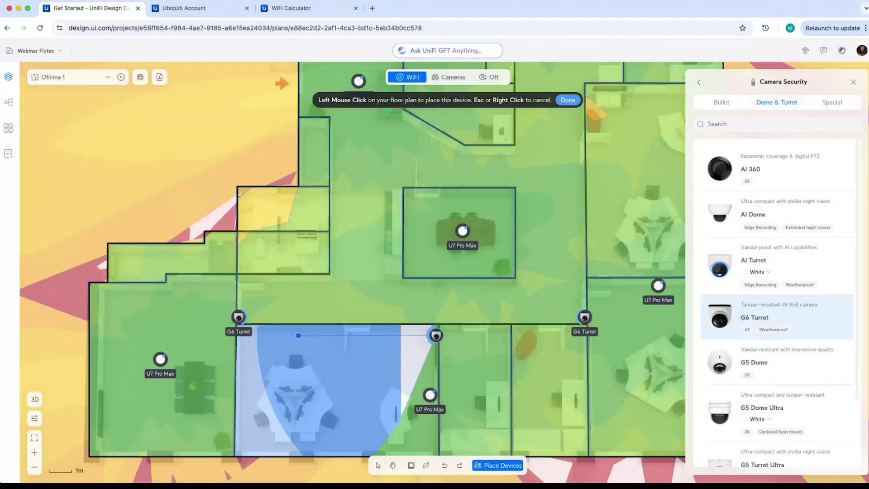
click(298, 335)
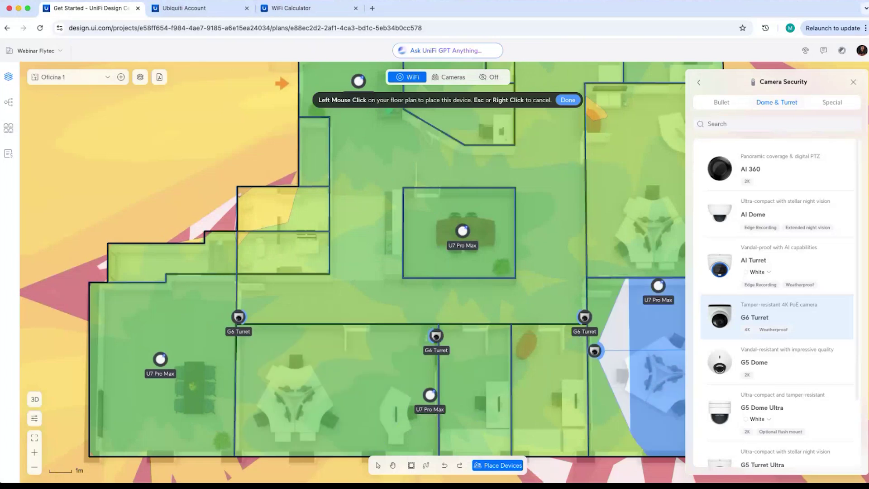
Place a G6 Turret in the long open office's outer corner, facing across the room, and finish placing cameras.
scroll(594, 351, right, 5)
scroll(594, 350, up, 2)
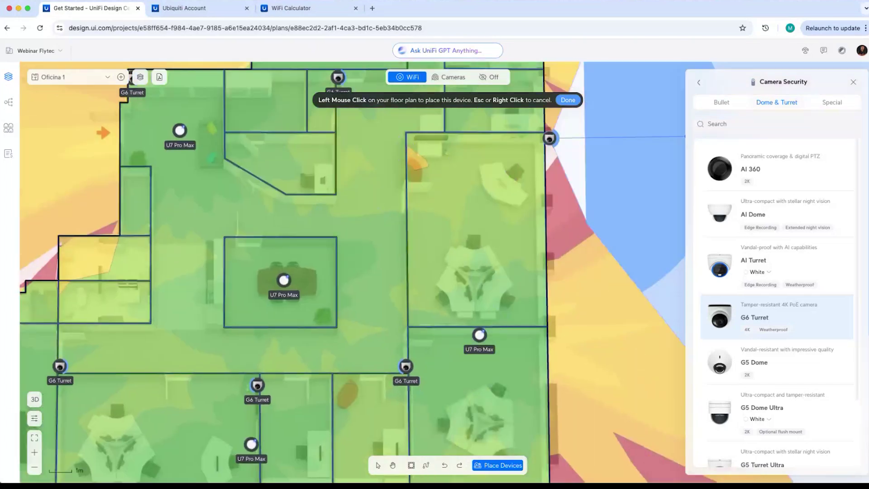
click(540, 142)
click(401, 144)
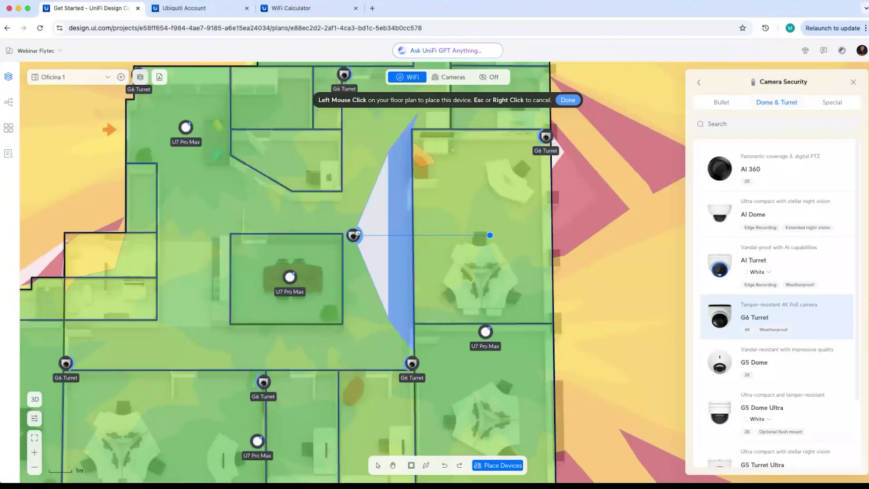
key(Escape)
Re-aim the G6 Turrets at both ends of the long corridor diagonally inward, towards the central area around the green-walled meeting room.
scroll(315, 215, left, 4)
scroll(315, 215, down, 1)
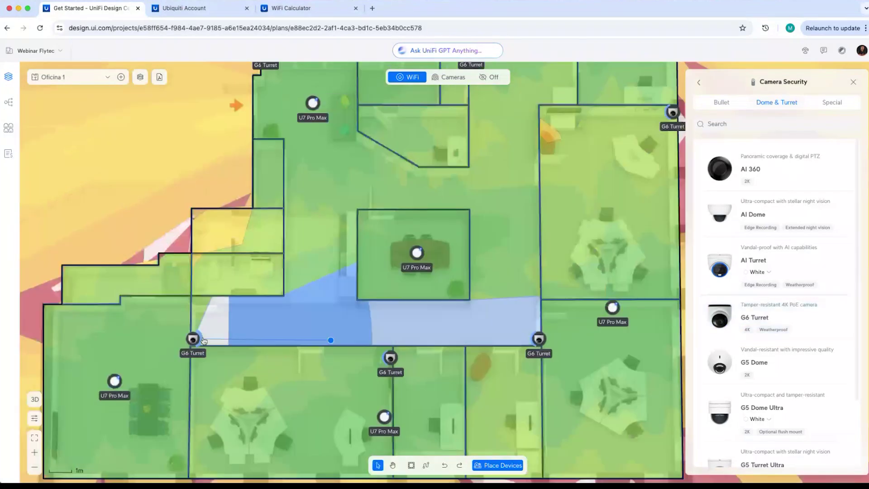
click(199, 338)
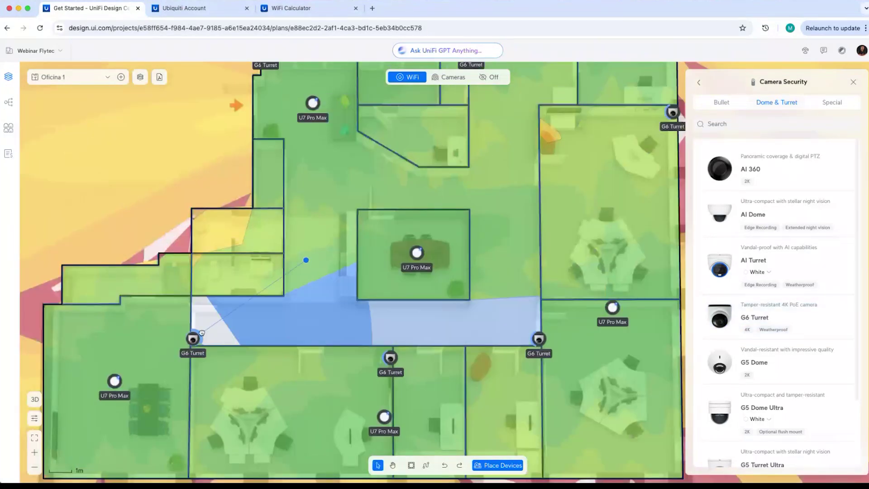
click(535, 339)
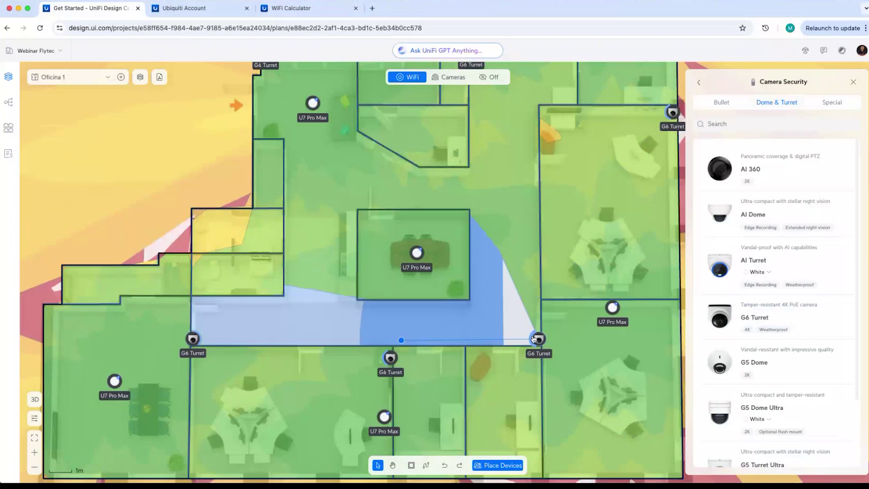
drag(534, 338, 534, 335)
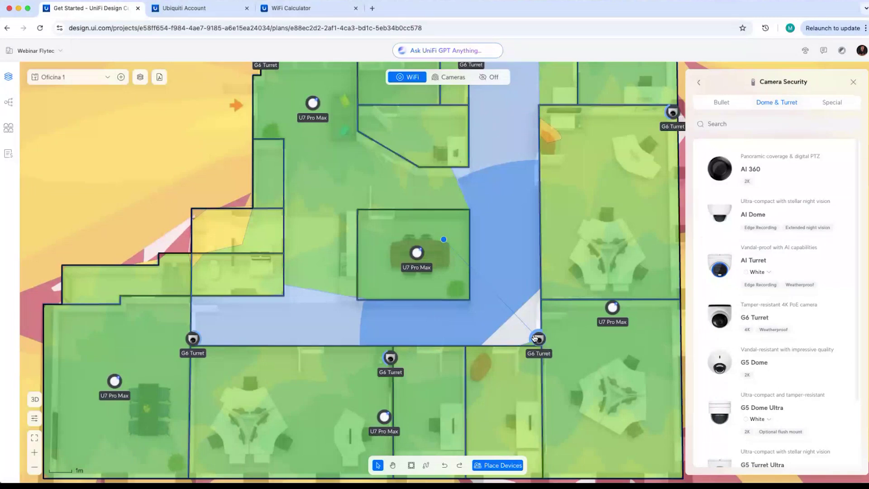
Adjust the aim of the G6 Turret beside the small inner rooms and the one in the entrance lounge's outer corner.
scroll(516, 301, up, 5)
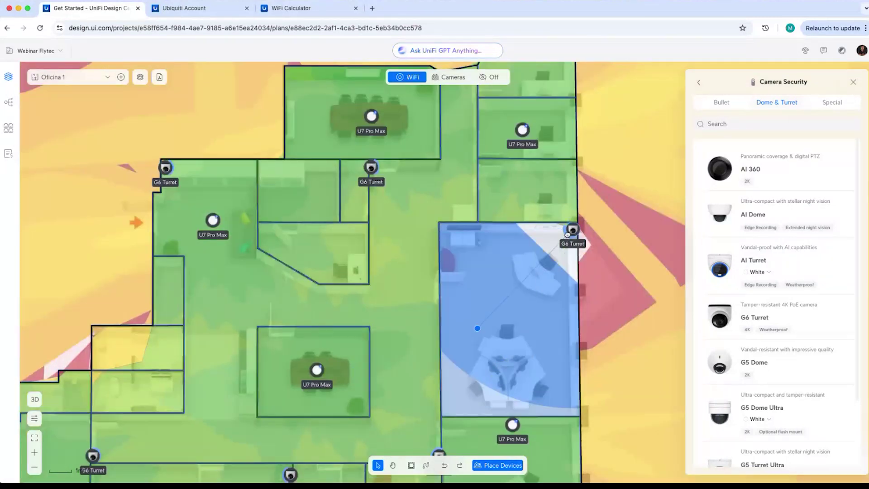
click(381, 171)
drag(381, 171, 375, 175)
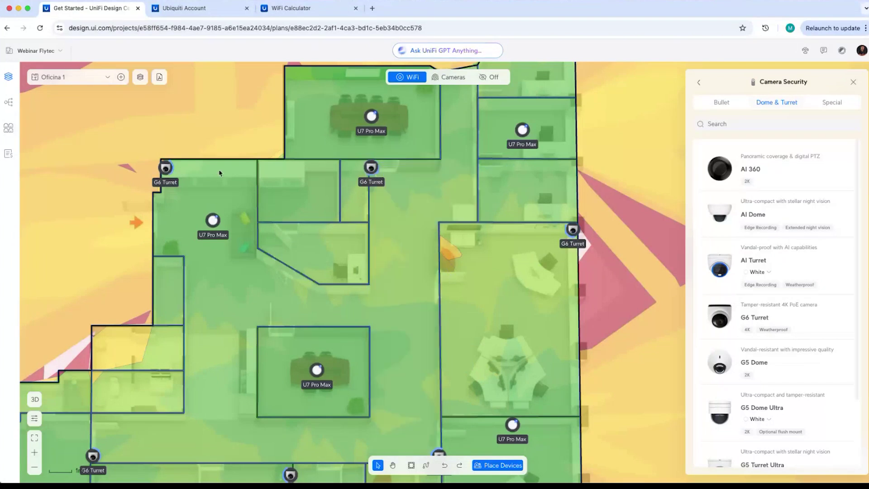
click(174, 171)
drag(173, 171, 170, 174)
click(488, 372)
Check the field of view of the G6 Turret in the wide shared office and look over the placed cameras.
scroll(488, 372, down, 5)
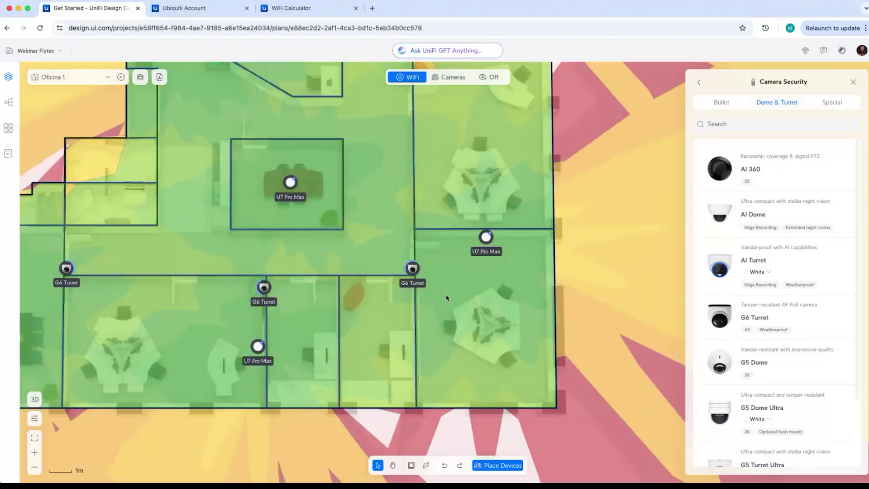
click(260, 290)
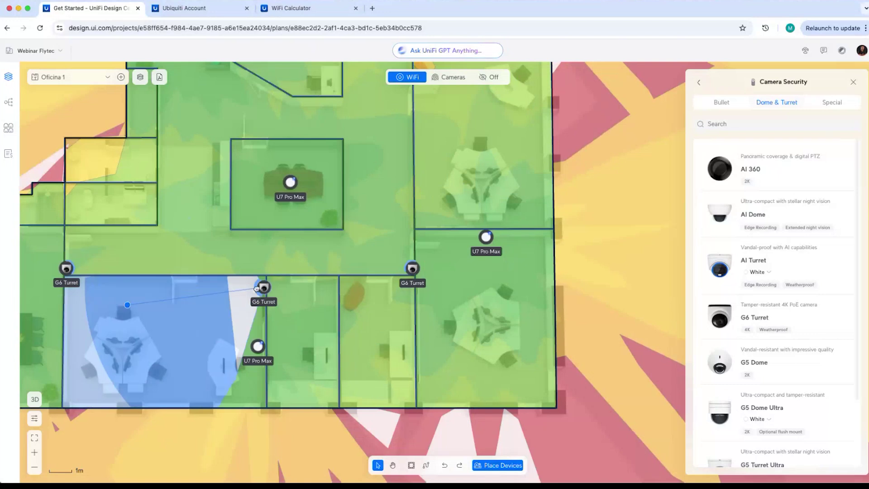
click(335, 253)
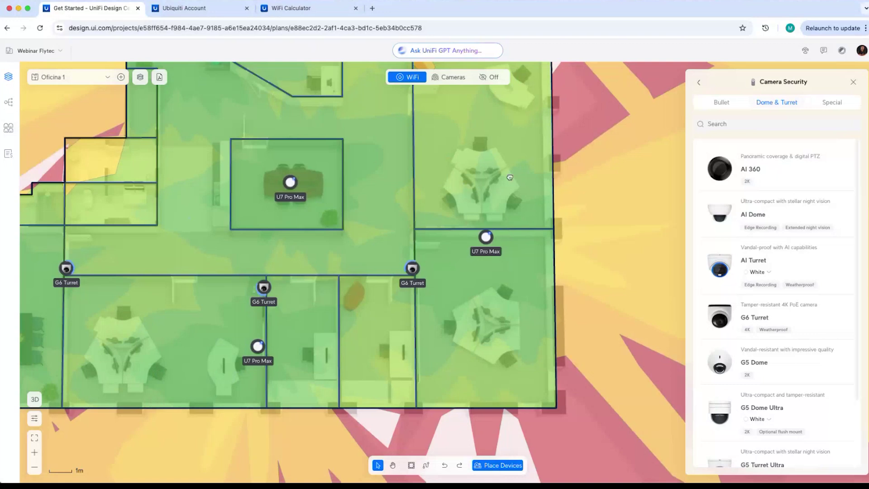
scroll(510, 177, down, 5)
scroll(395, 247, up, 5)
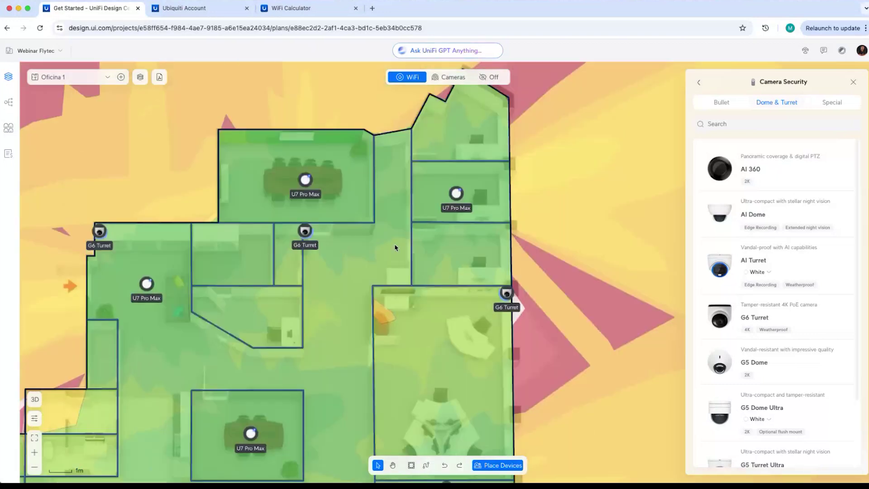
scroll(395, 247, down, 3)
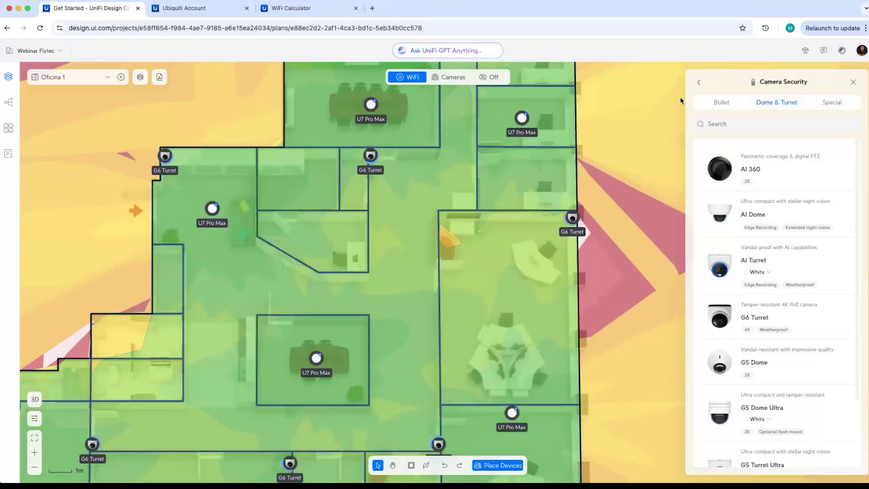
Place one Rack Cabinet in the upper corner of the small inner room next to the entrance lounge.
click(699, 83)
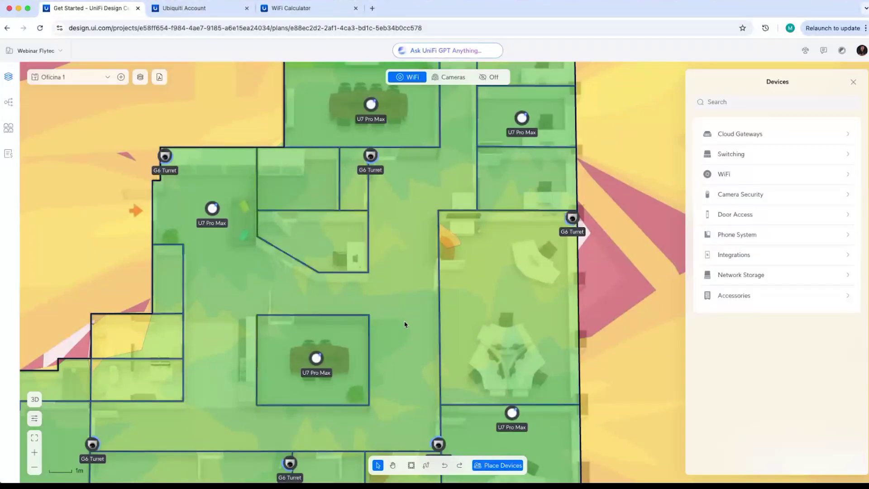
drag(404, 324, 443, 221)
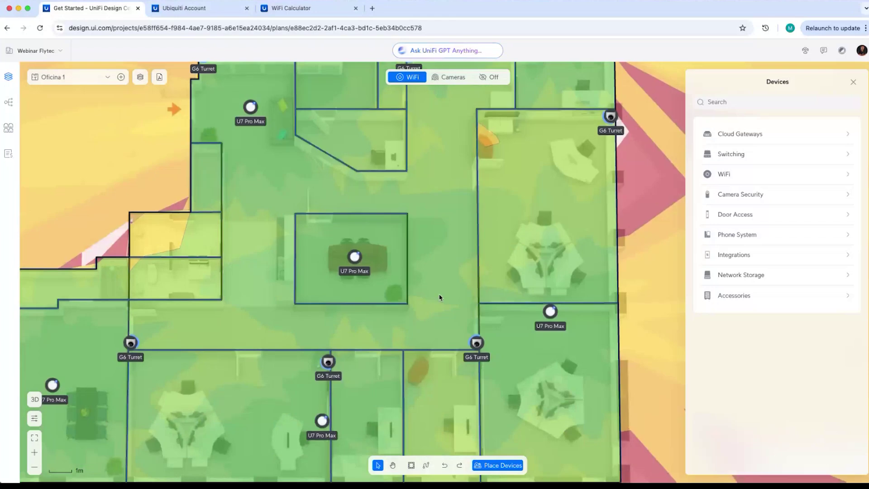
drag(438, 297, 377, 325)
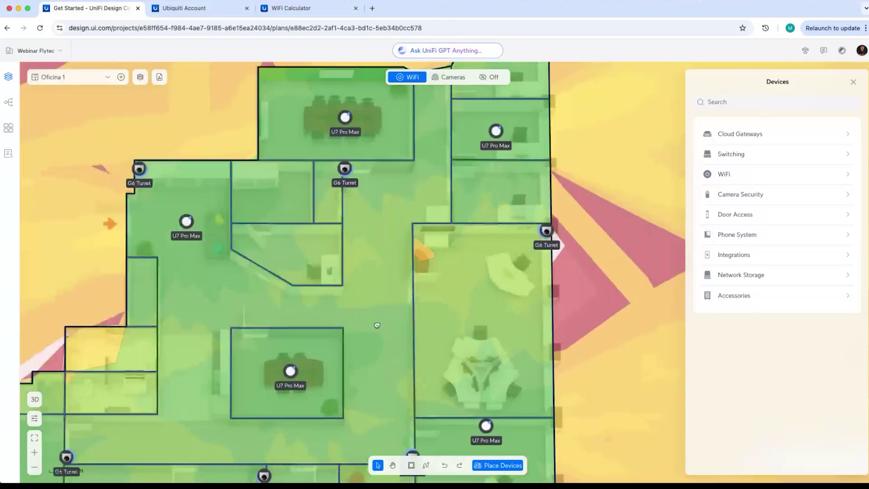
click(740, 296)
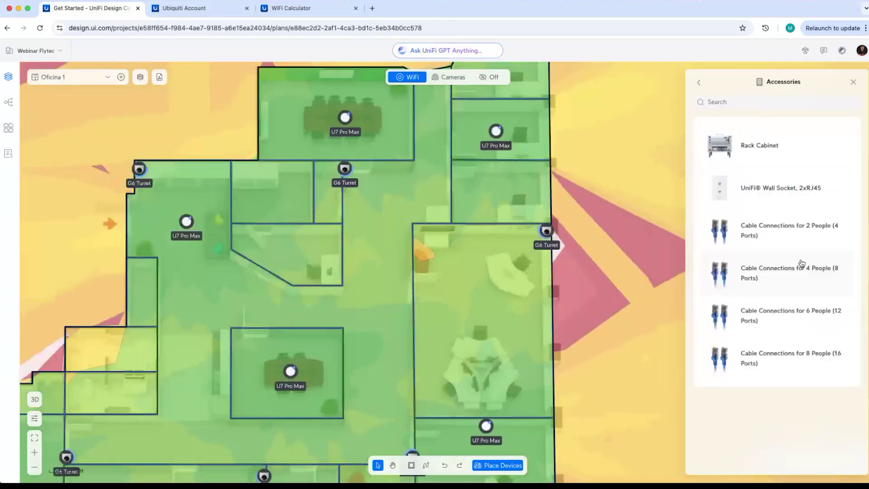
click(757, 150)
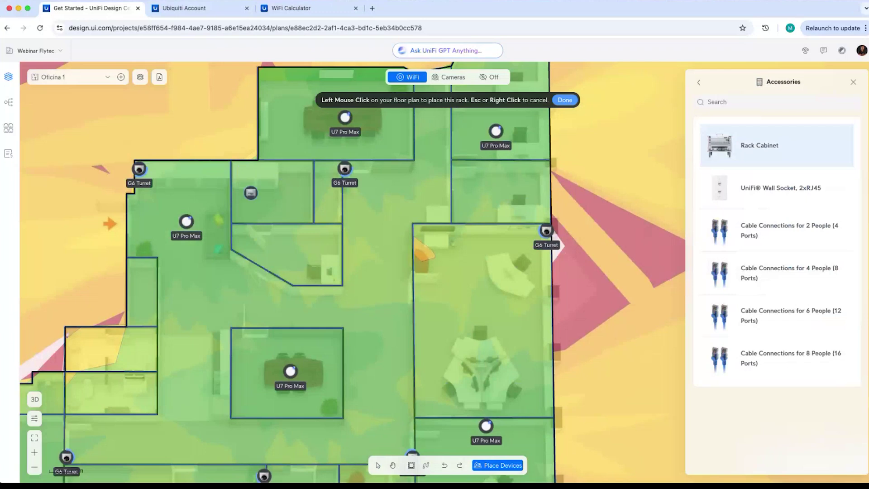
click(244, 169)
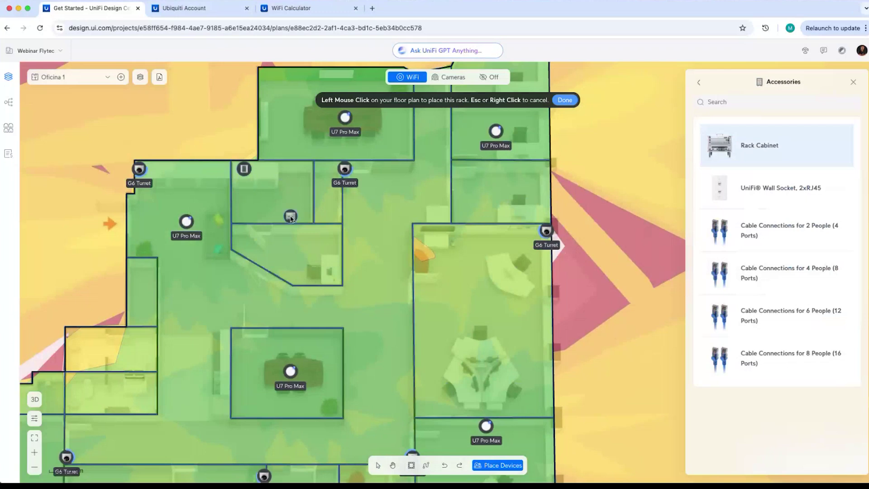
key(Escape)
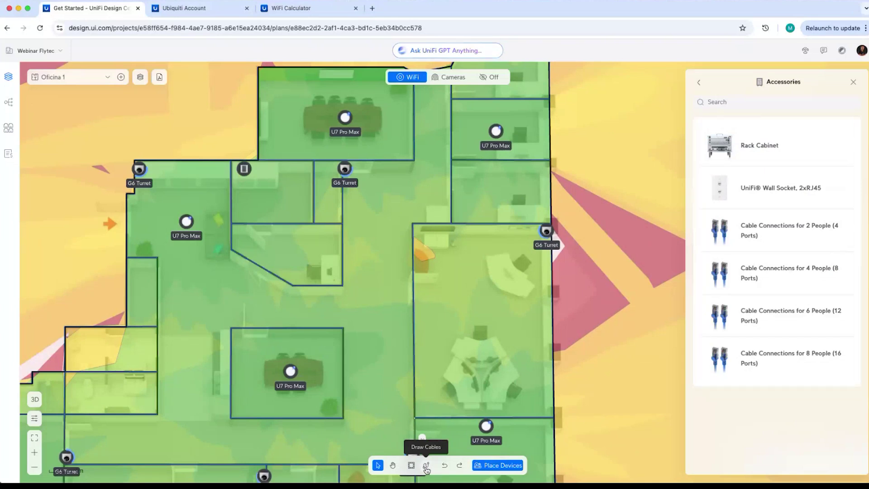
Place UniFi Wall Socket, 2xRJ45 units on the long open office's outer and lower walls and on the corner office's outer wall.
click(720, 191)
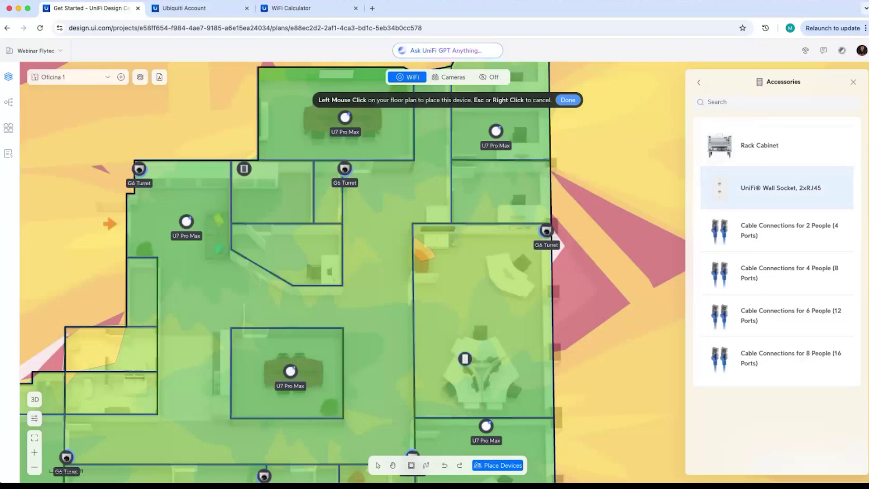
scroll(464, 358, right, 5)
scroll(465, 359, down, 2)
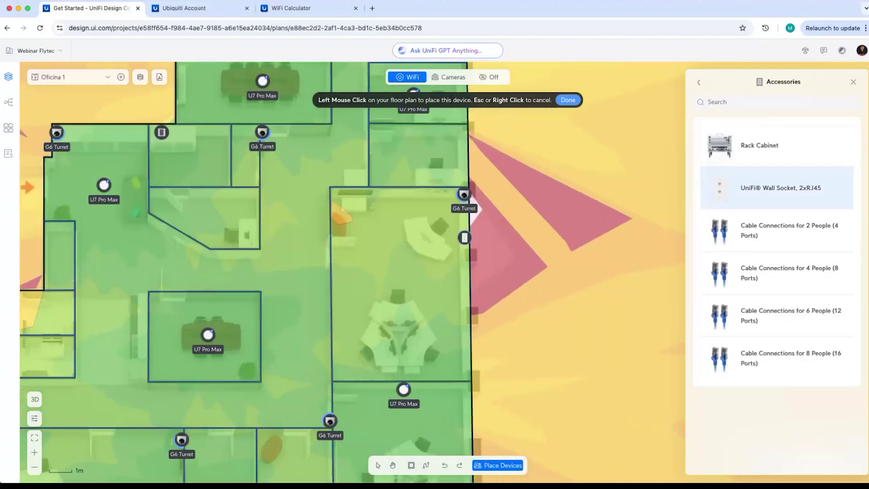
click(464, 237)
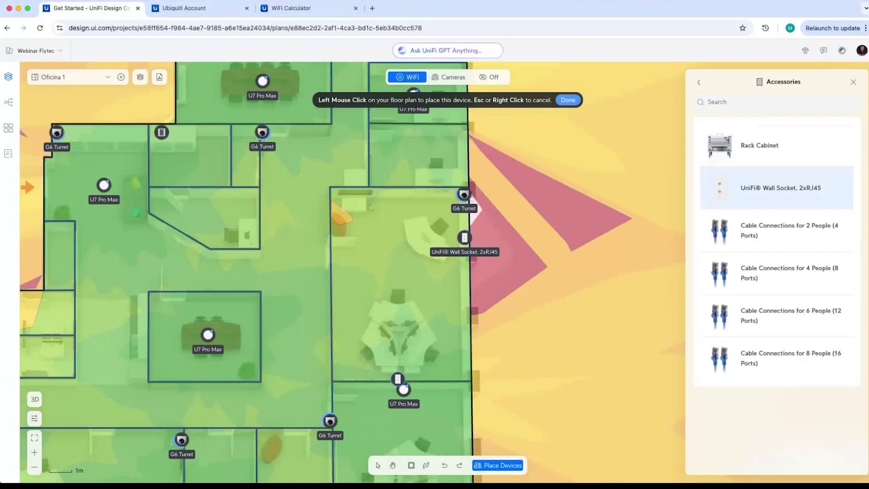
click(390, 378)
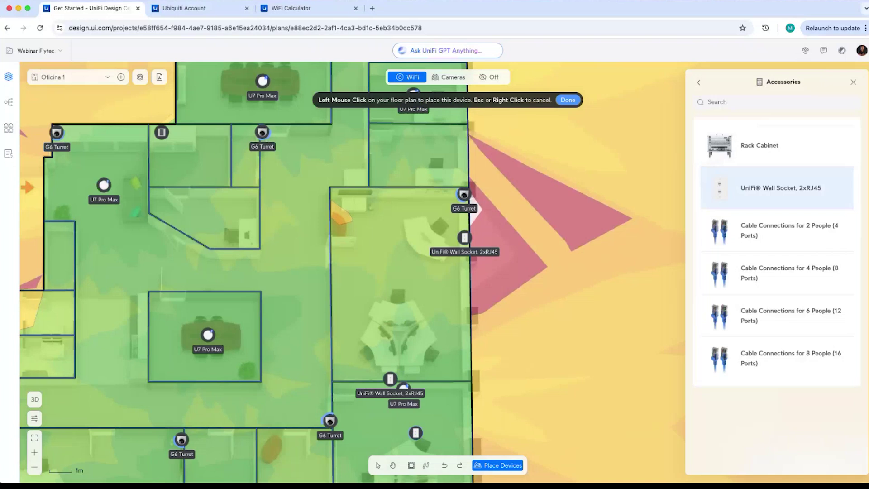
scroll(415, 432, down, 5)
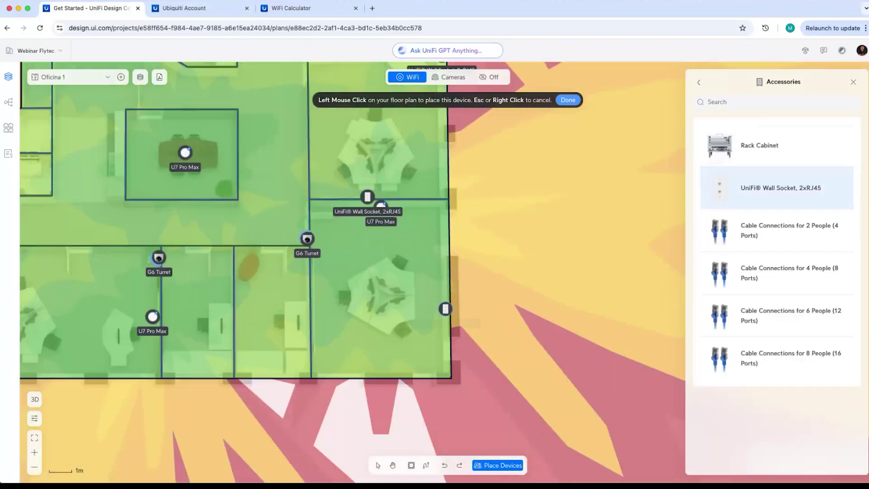
click(445, 309)
Place a UniFi Wall Socket, 2xRJ45 on the far partition wall of each of the two narrow offices beside the corner office.
scroll(389, 297, left, 3)
scroll(388, 297, down, 2)
click(377, 259)
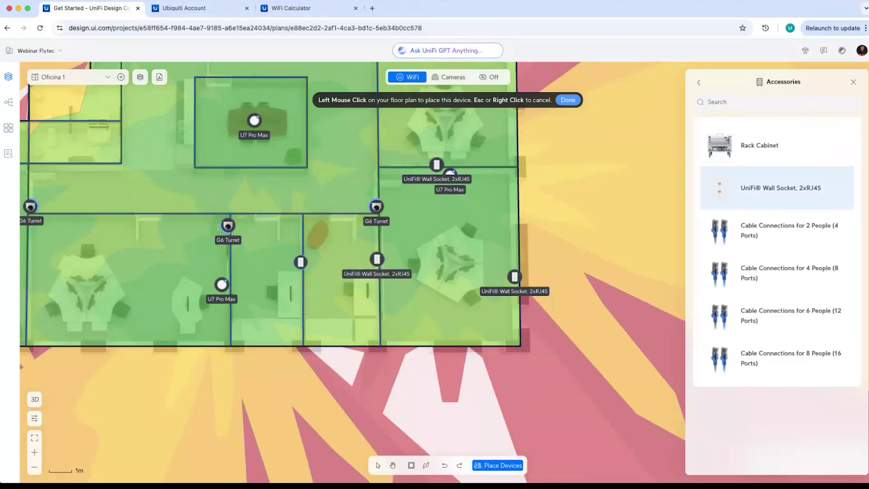
click(301, 262)
Place two UniFi Wall Socket, 2xRJ45 units on the wide shared office's exterior wall and one on its partition with the end room.
scroll(308, 289, left, 2)
scroll(307, 290, down, 1)
scroll(312, 307, left, 2)
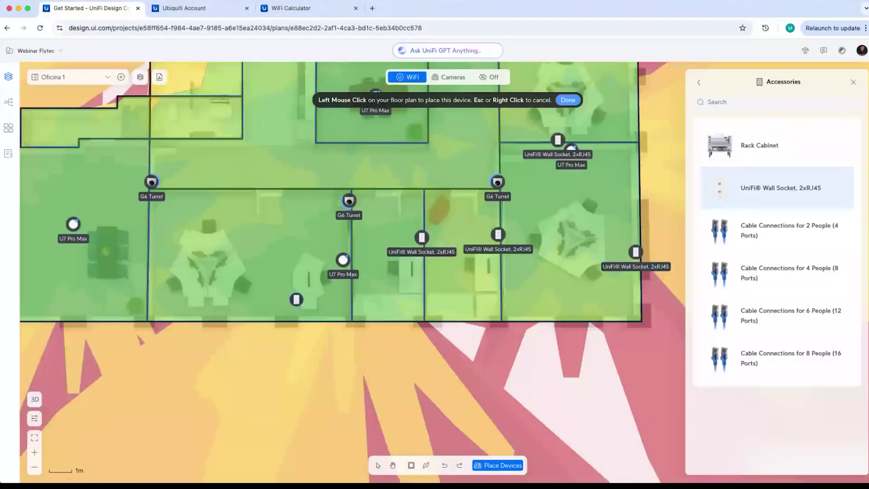
click(320, 316)
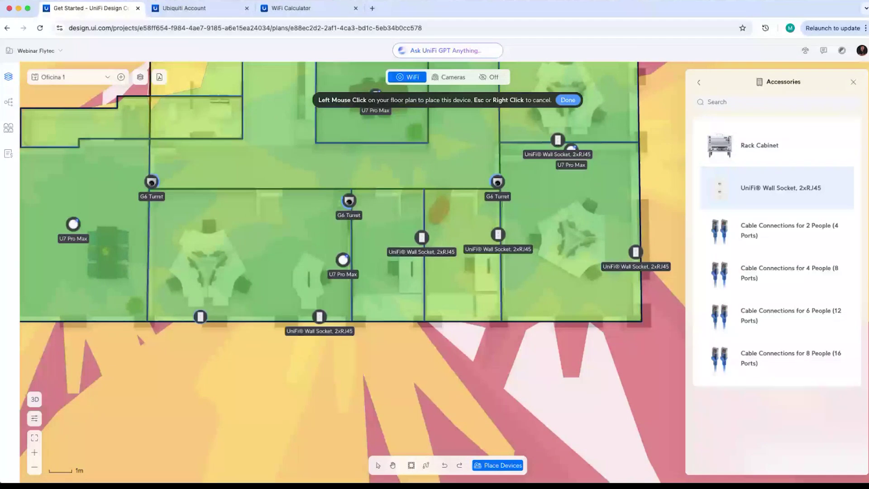
click(201, 316)
scroll(192, 301, left, 2)
scroll(291, 252, left, 2)
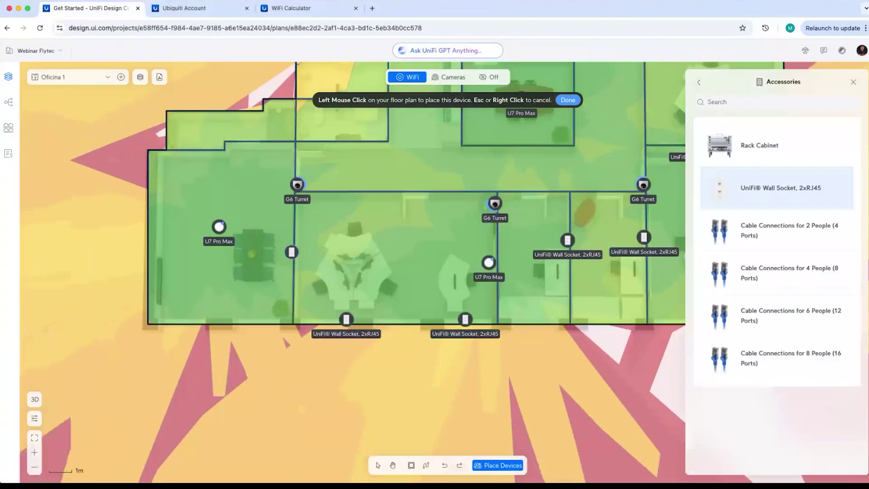
click(291, 252)
Place a UniFi Wall Socket, 2xRJ45 on the central meeting room's table, next to the U7 Pro Max.
scroll(318, 270, up, 3)
scroll(318, 270, right, 2)
scroll(319, 270, up, 1)
scroll(318, 270, right, 1)
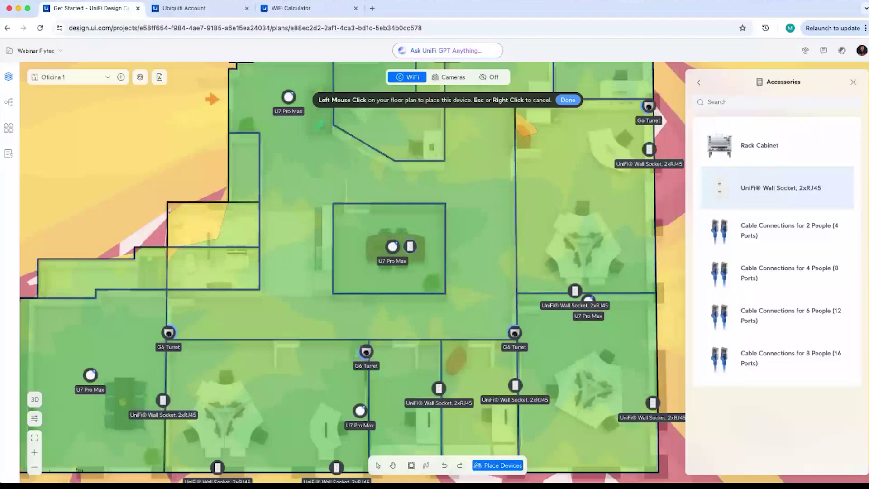
click(409, 246)
Place a UniFi Wall Socket, 2xRJ45 on the lower wall of each of the two small stacked offices above the long open office.
scroll(367, 330, up, 3)
scroll(366, 329, right, 2)
scroll(367, 330, up, 2)
scroll(367, 330, right, 2)
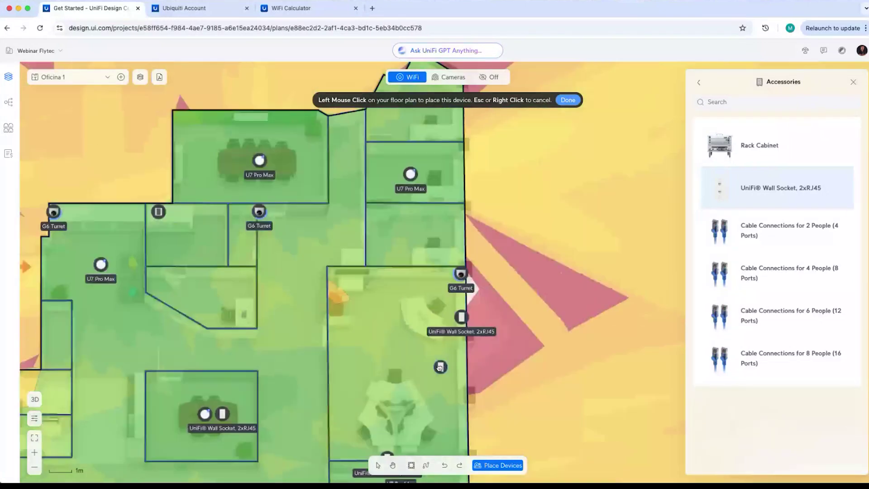
scroll(440, 366, up, 2)
scroll(439, 366, right, 1)
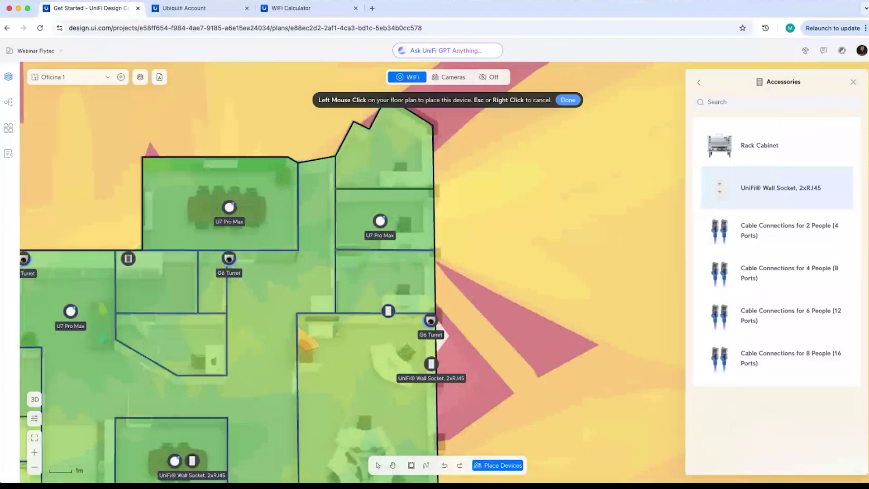
click(387, 310)
click(388, 247)
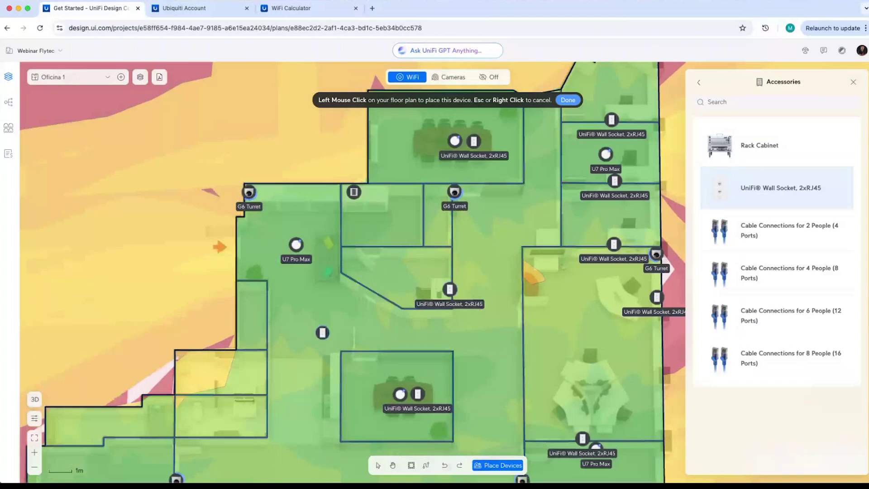
Finish placing wall sockets and close the accessories catalogue to view the plan.
scroll(322, 332, right, 1)
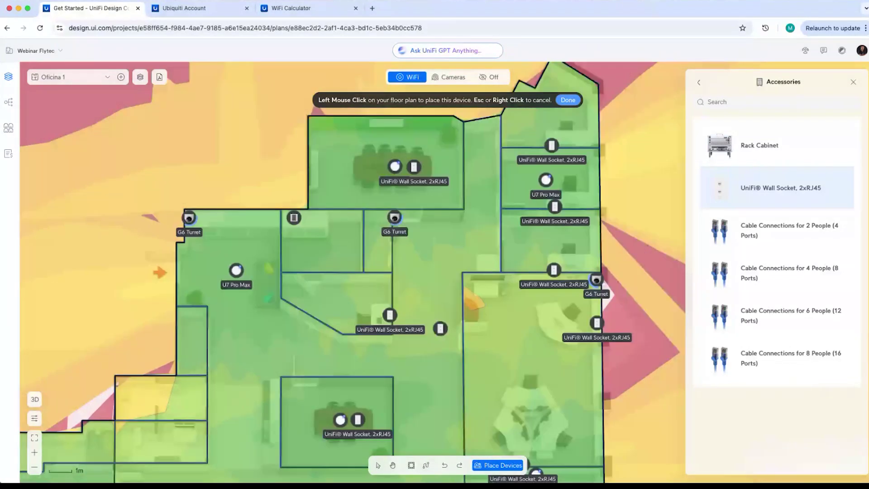
click(853, 82)
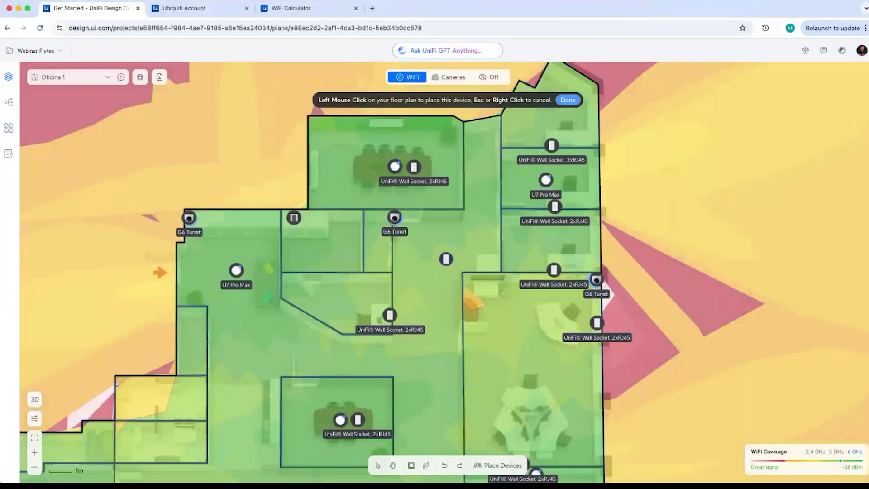
key(Escape)
scroll(677, 255, down, 5)
scroll(692, 265, left, 2)
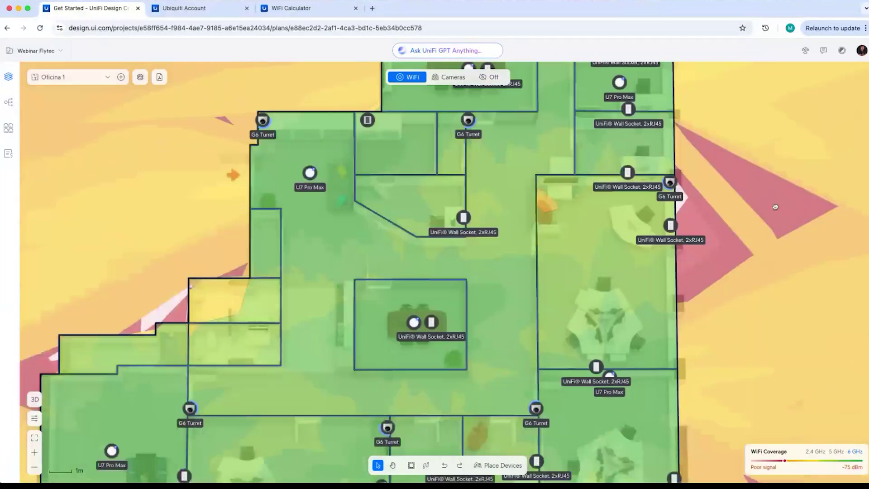
drag(781, 131, 715, 160)
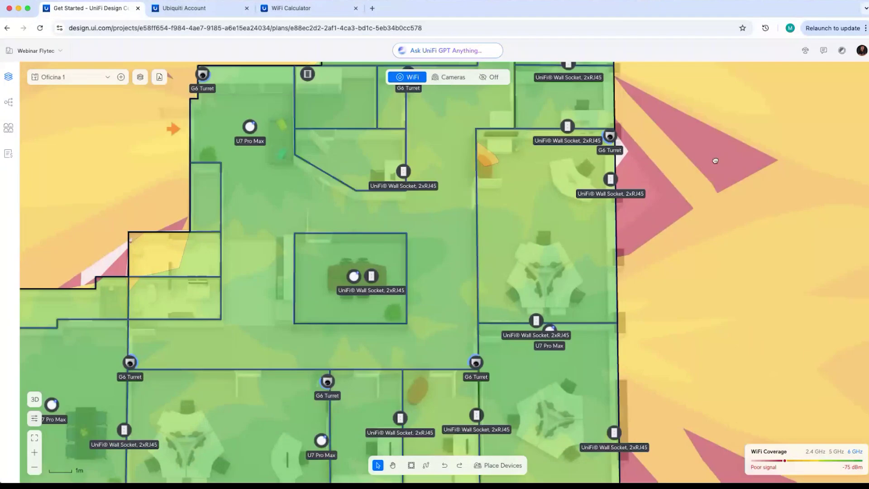
Start a Cable Route at the rack cabinet and run it along the inside of the exterior wall, past the entrance, to the washrooms.
click(425, 466)
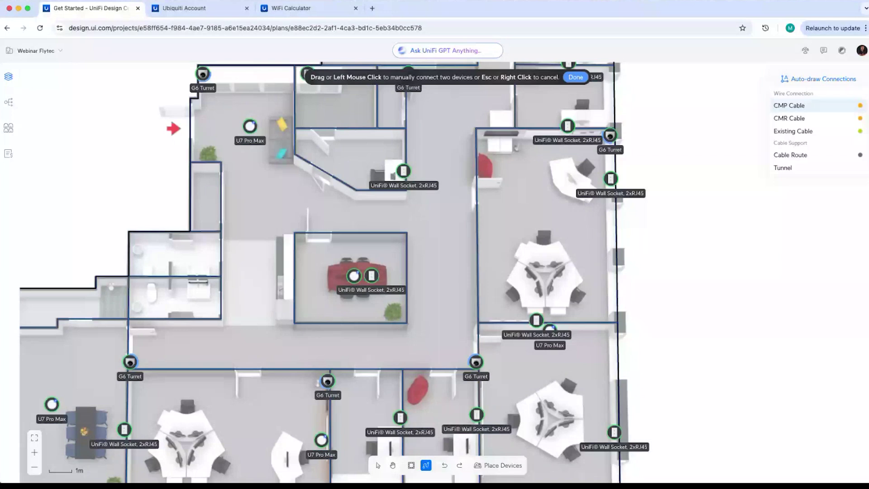
click(788, 156)
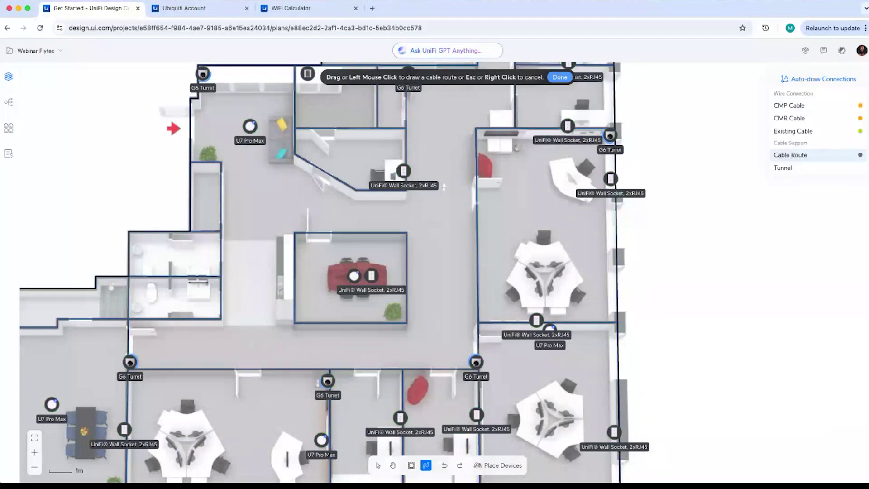
scroll(457, 278, up, 2)
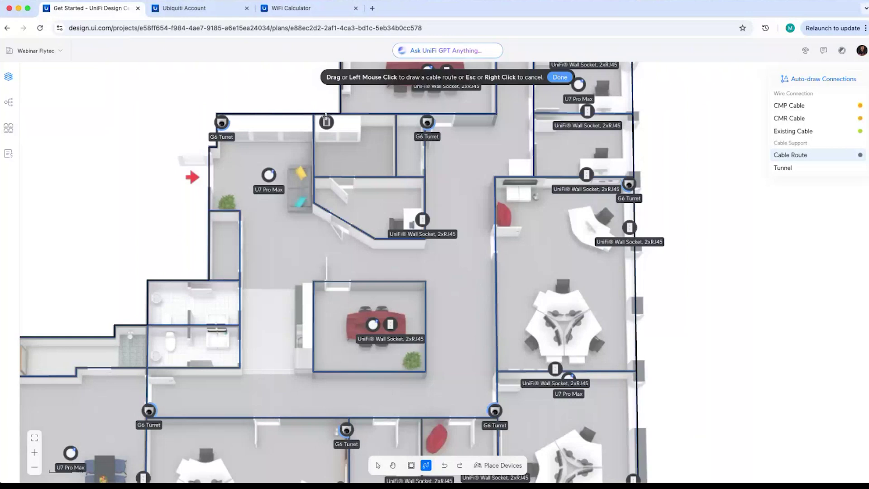
mouse_move(326, 117)
mouse_down()
mouse_move(218, 116)
mouse_move(211, 283)
mouse_move(147, 285)
mouse_move(146, 328)
mouse_move(185, 344)
mouse_up()
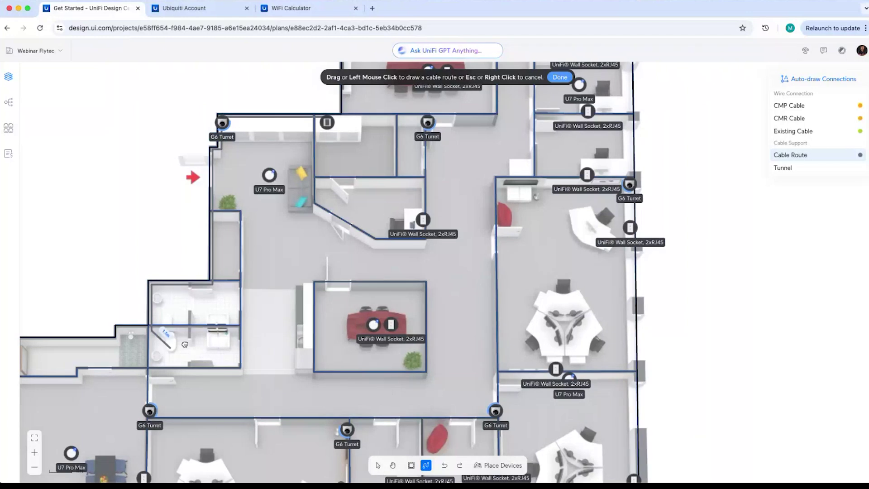
Continue the cable route along the stepped exterior wall, about 4.1 m beside the narrow room, and down the end meeting room's outer wall.
scroll(184, 344, left, 10)
scroll(185, 344, down, 3)
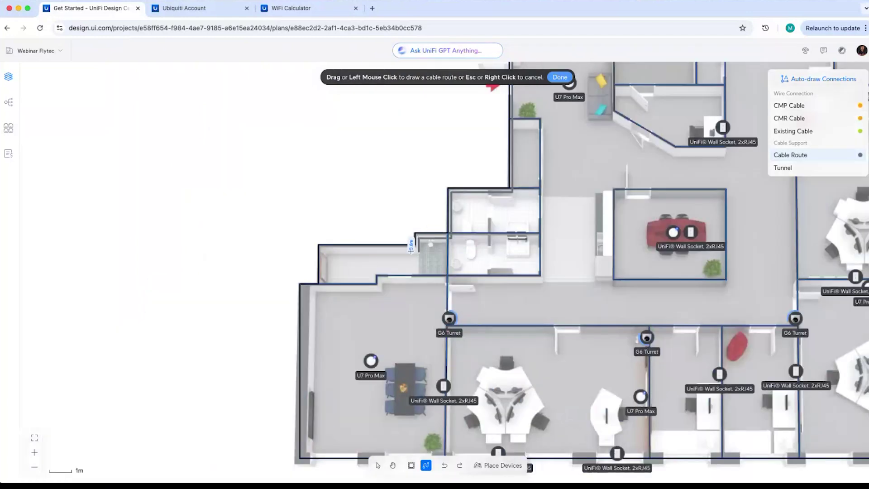
drag(411, 251, 329, 250)
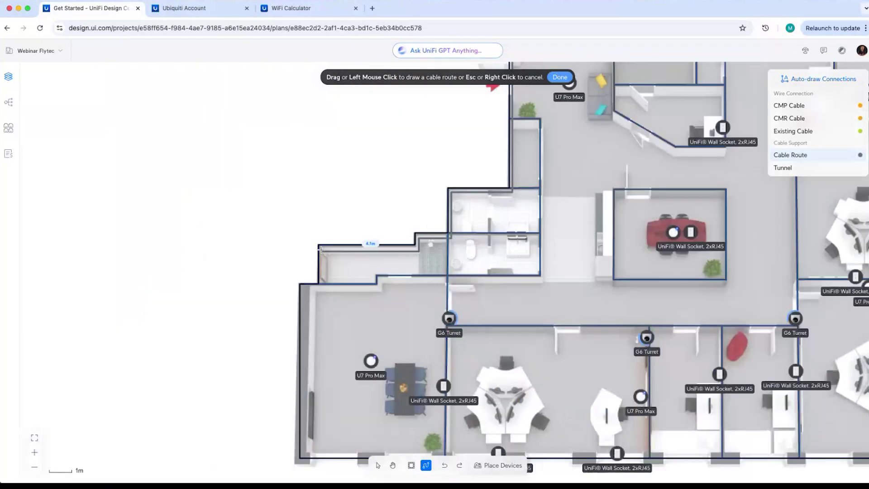
click(319, 250)
click(321, 286)
click(303, 287)
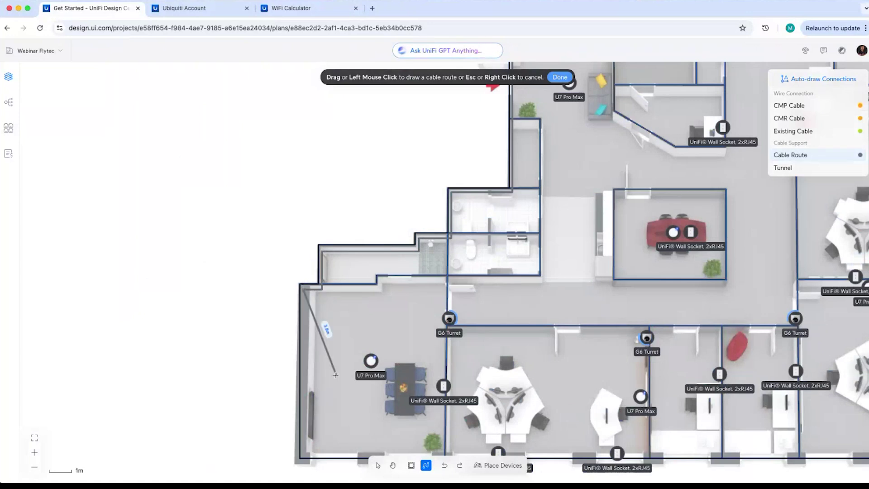
scroll(336, 375, down, 5)
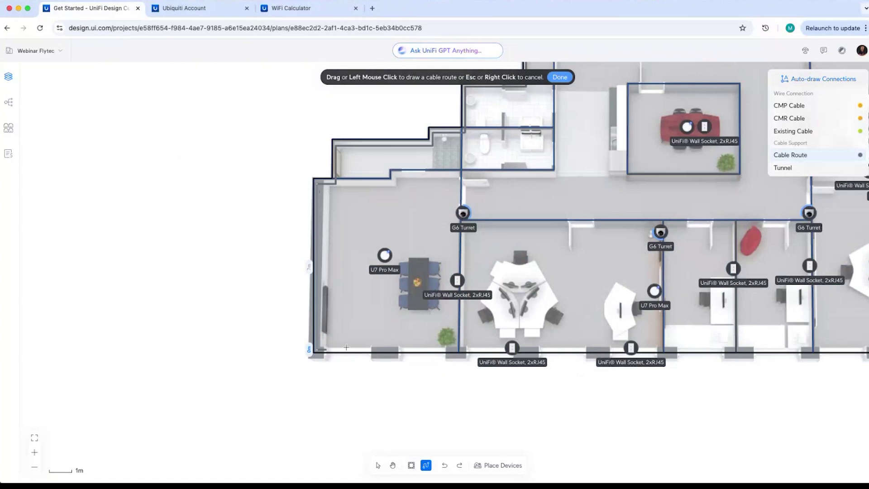
Draw a cable route from the plan's lower-left corner along the bottom exterior wall, and up the right exterior wall to the upper-right office.
click(314, 350)
scroll(674, 344, right, 1)
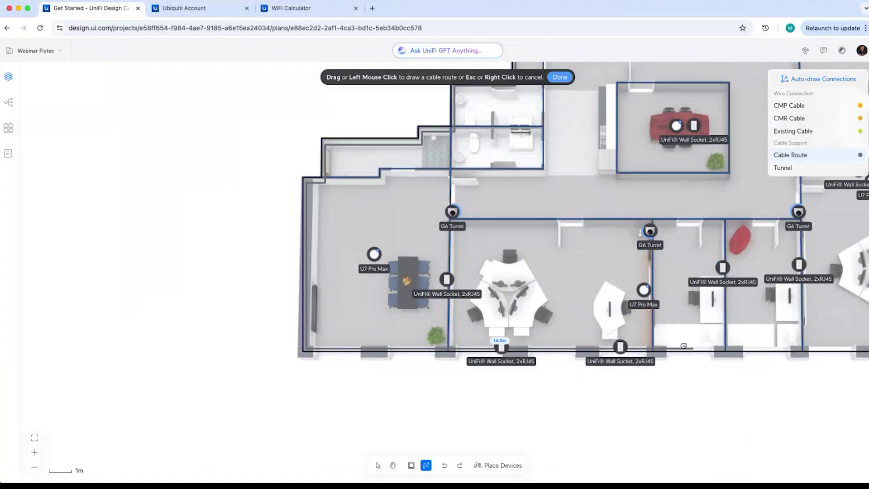
scroll(683, 345, right, 5)
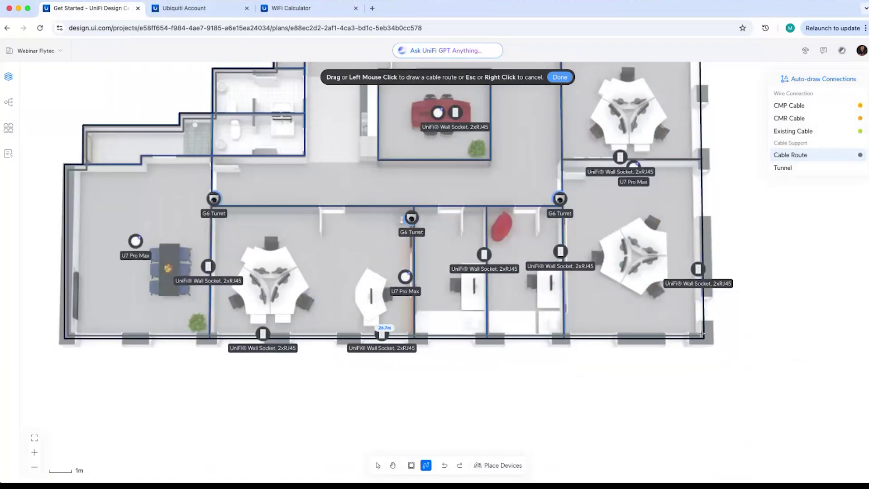
click(699, 337)
scroll(679, 146, up, 3)
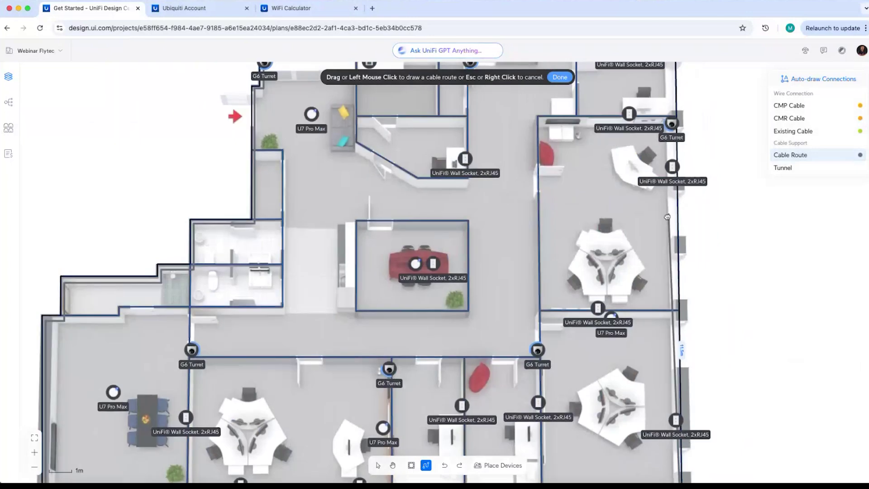
scroll(667, 216, up, 2)
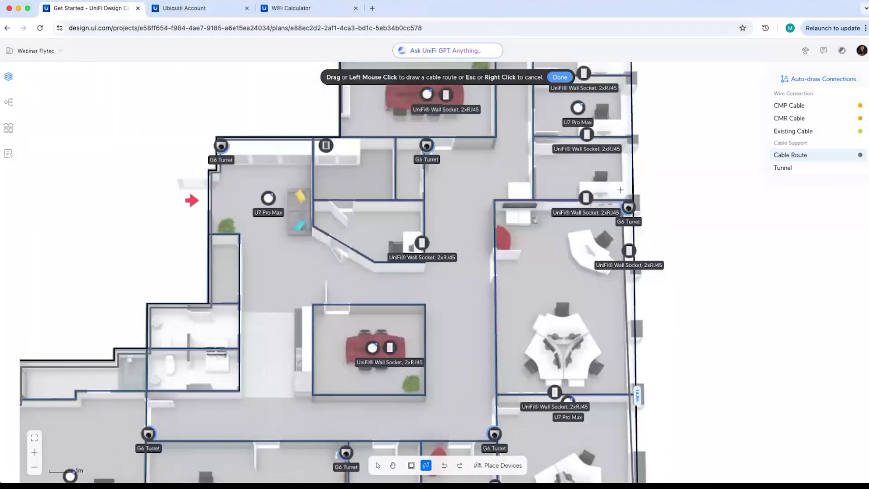
click(629, 162)
middle_drag(620, 125, 575, 259)
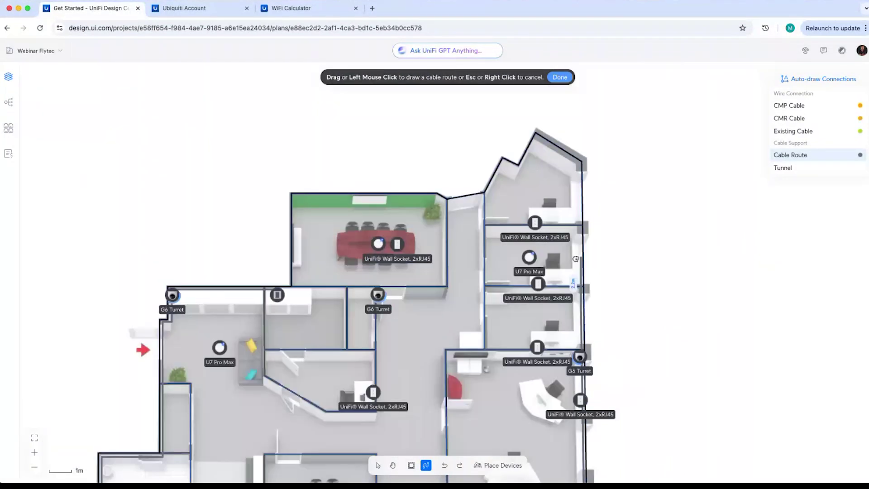
click(578, 166)
Continue the cable route around the angled upper-right office and across the corridor end to the green-walled meeting room.
click(518, 171)
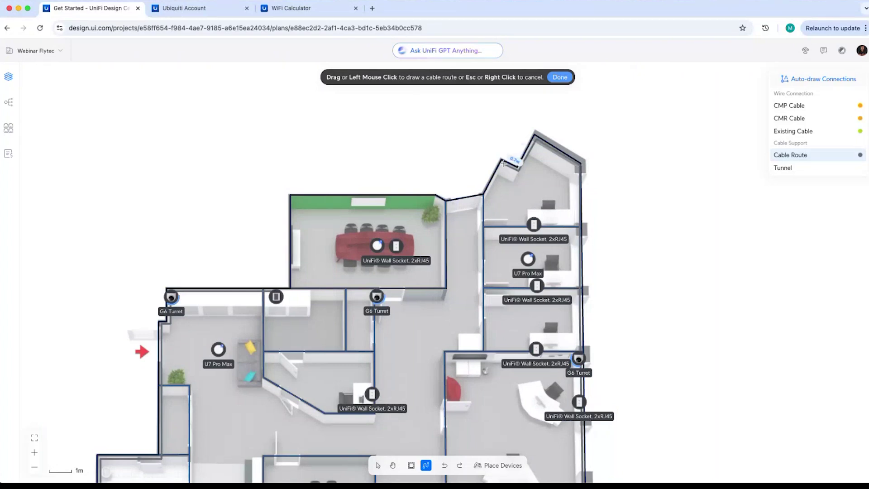
click(502, 161)
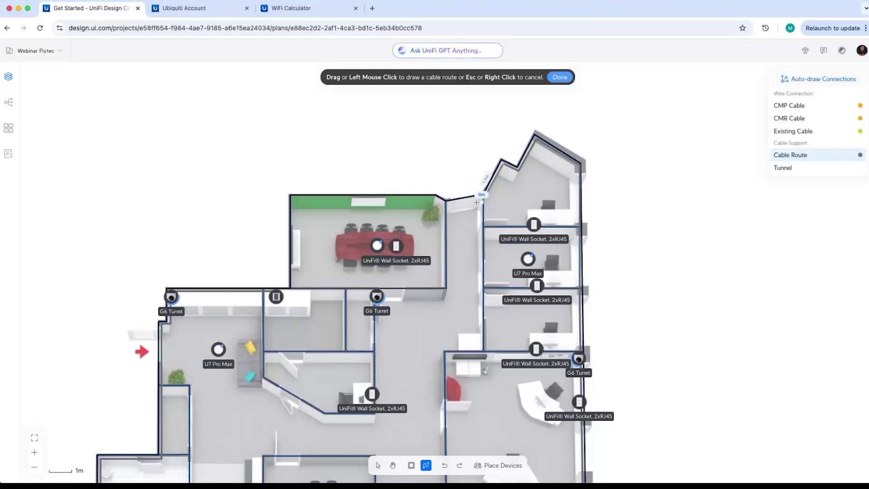
click(481, 199)
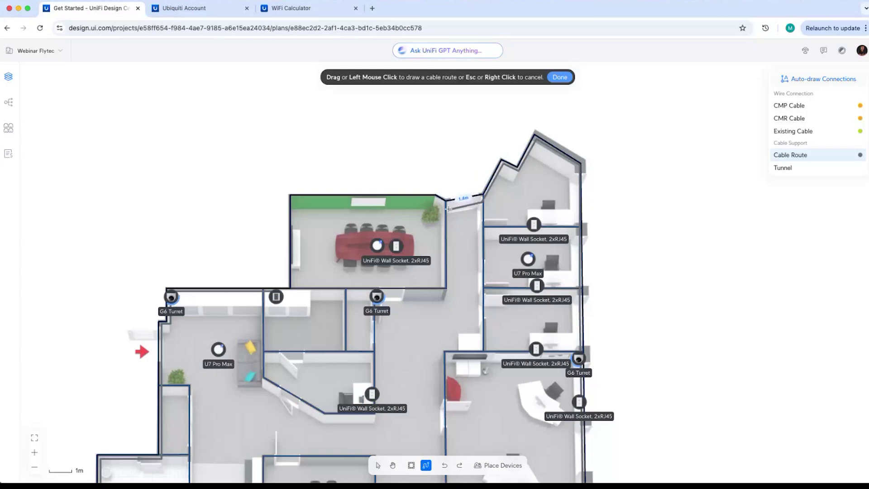
click(448, 210)
click(435, 197)
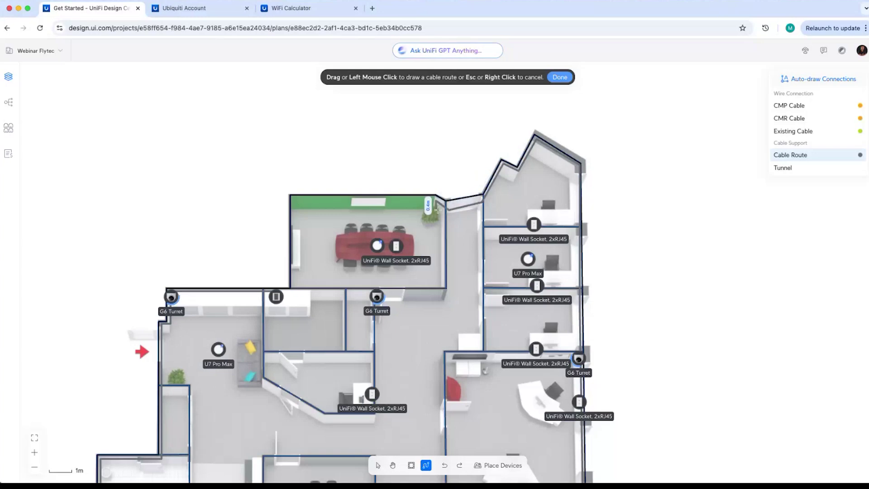
Extend the cable route along the meeting room's top and left walls and finish it at the rack.
click(292, 197)
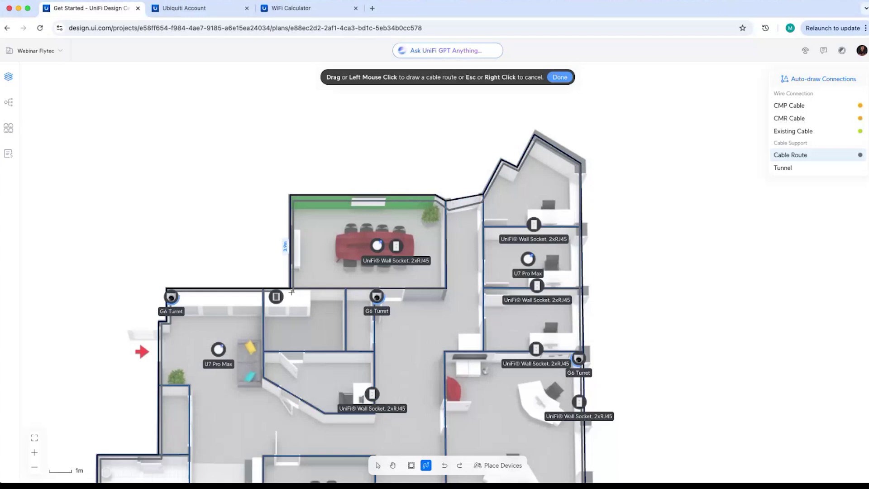
click(292, 290)
click(275, 294)
Draw a vertical cable route about 22 m long from the meeting room's top wall through the corridor to the bottom exterior wall.
scroll(412, 266, down, 5)
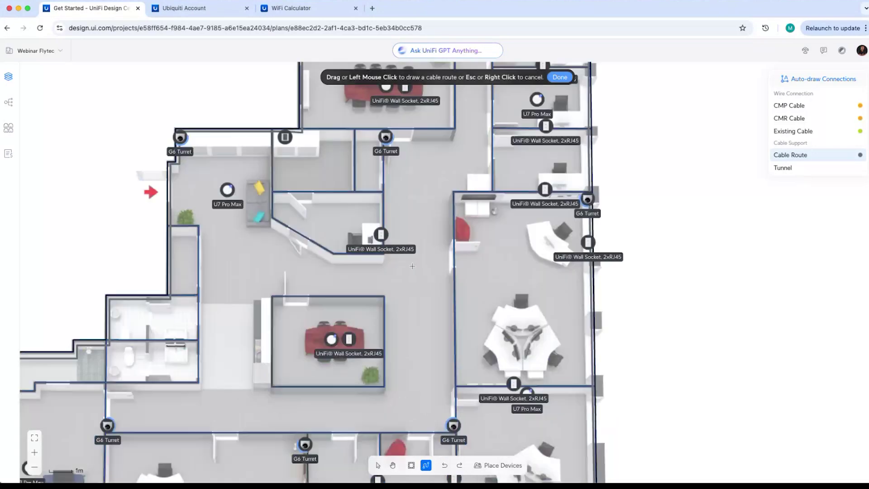
scroll(412, 266, down, 1)
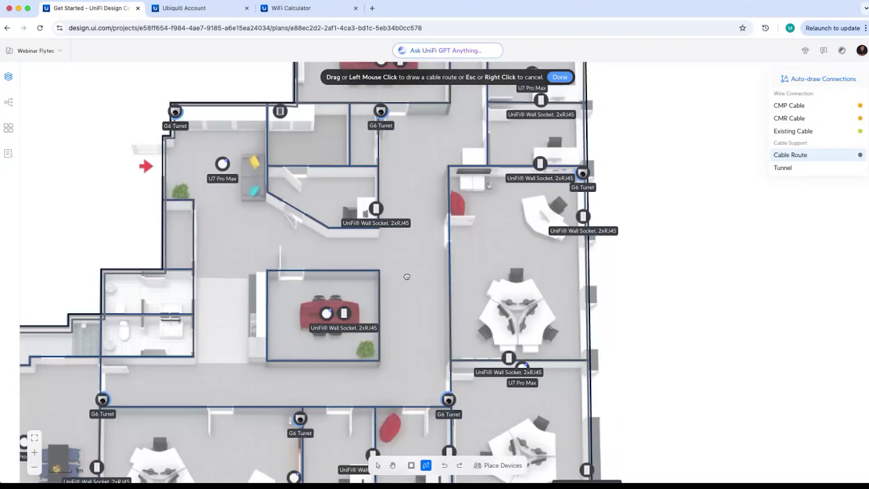
scroll(407, 276, down, 2)
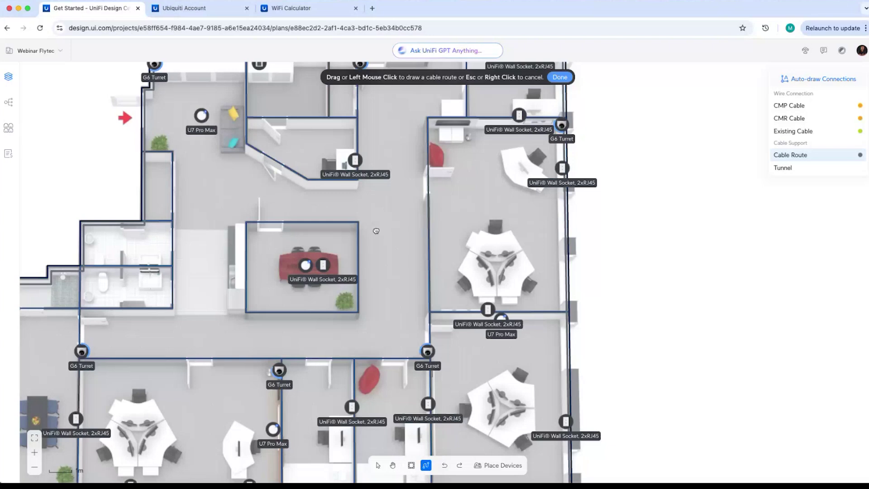
scroll(376, 231, up, 4)
scroll(362, 181, right, 2)
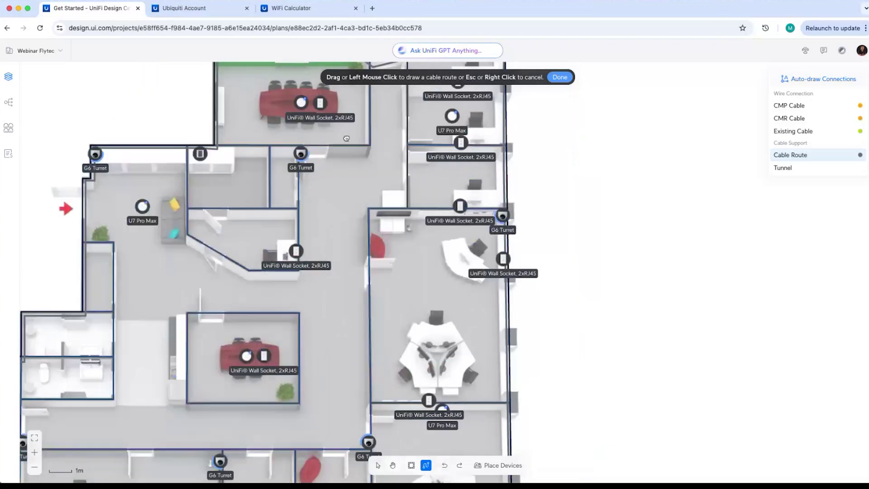
scroll(346, 138, up, 2)
scroll(346, 138, right, 1)
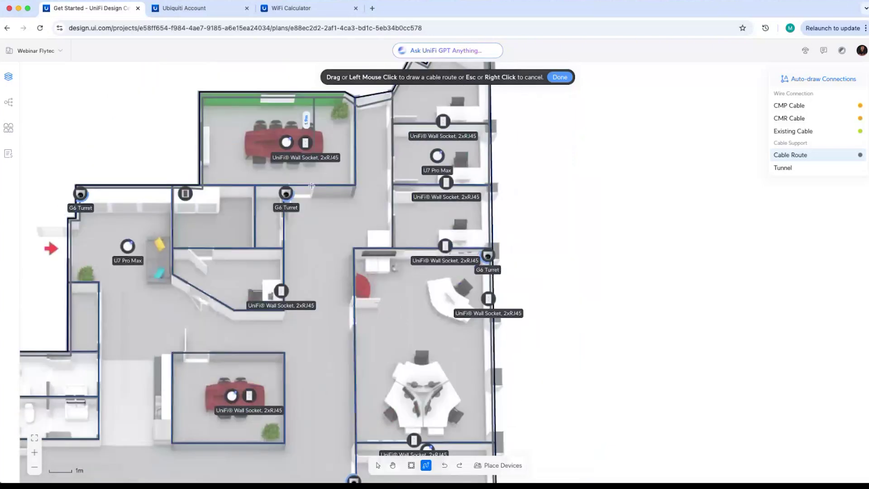
scroll(312, 186, down, 10)
scroll(311, 185, left, 1)
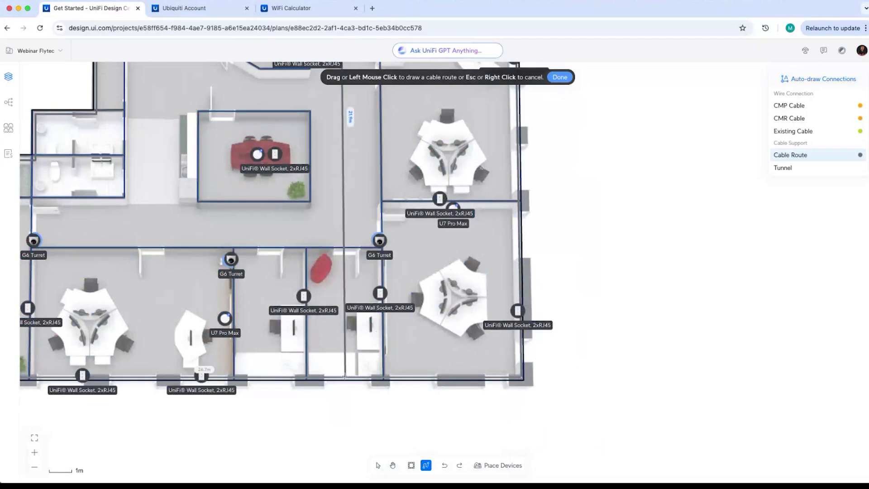
click(344, 376)
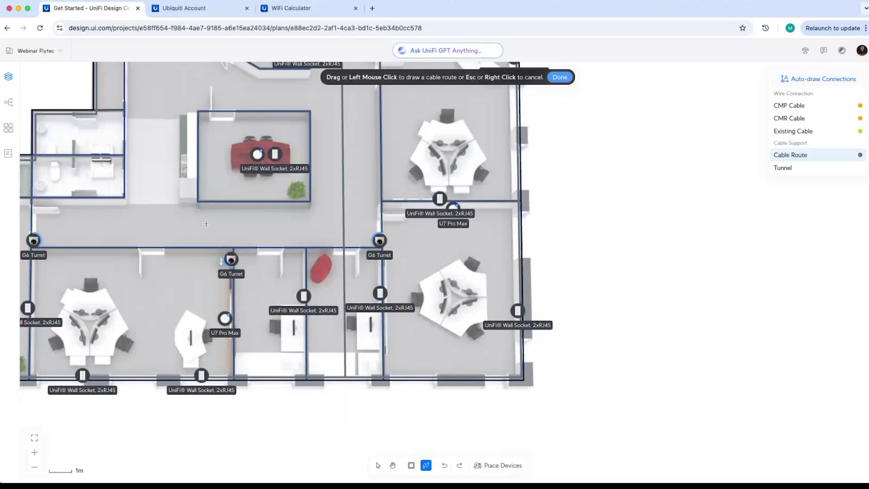
Draw a horizontal cable route through the lower corridor from the left exterior wall to the right exterior wall, and finish route drawing.
scroll(206, 223, left, 10)
scroll(205, 223, up, 2)
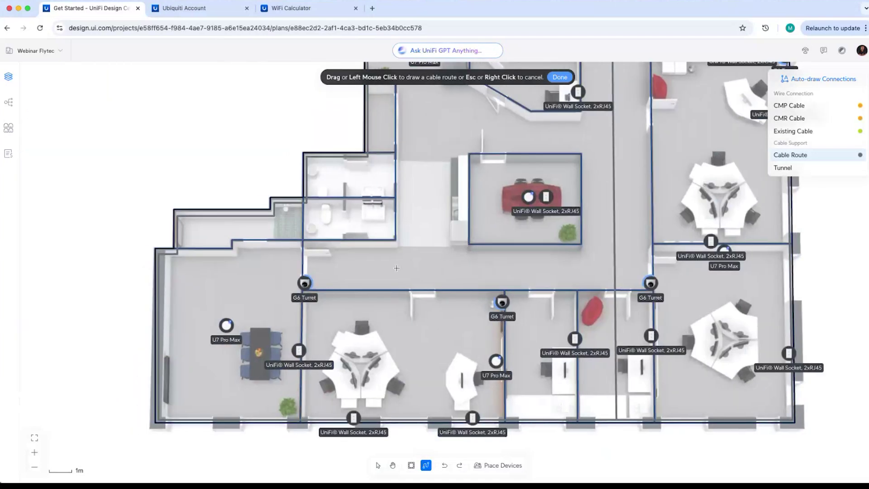
click(159, 269)
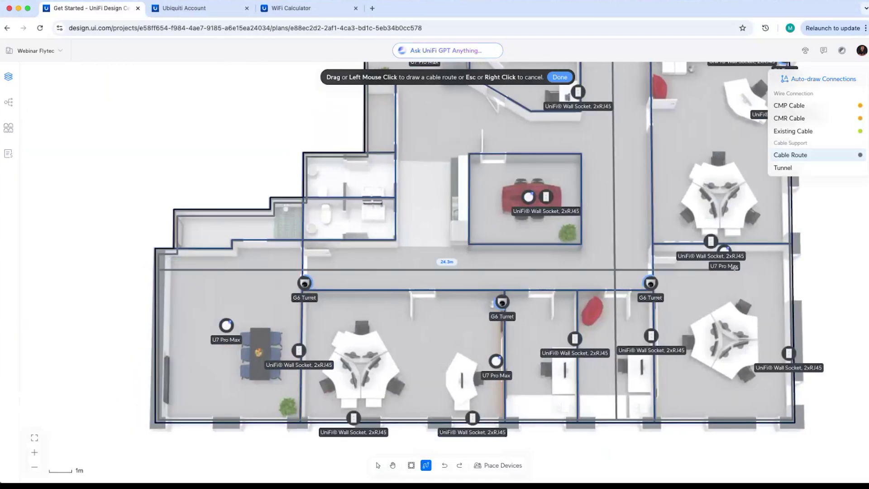
click(789, 269)
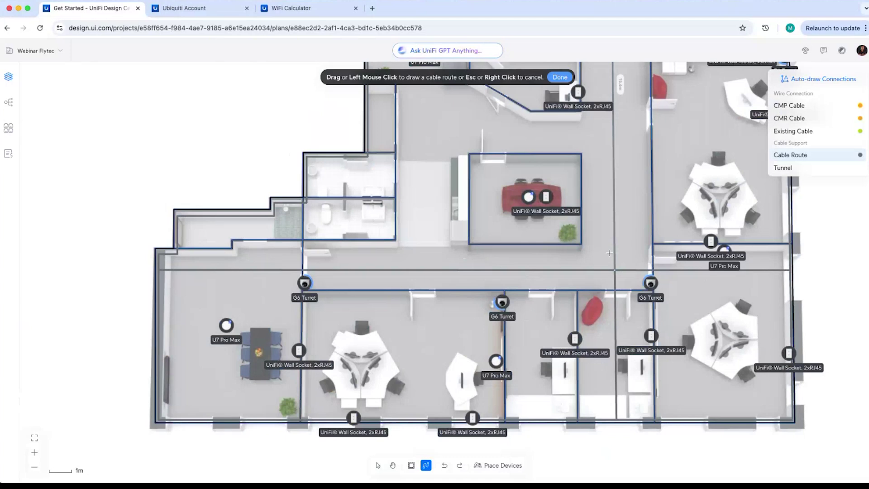
key(Escape)
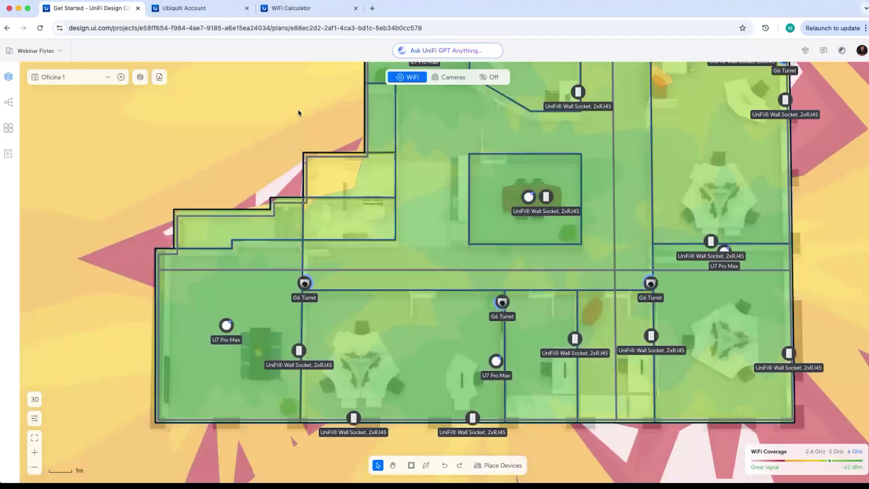
Auto-draw the cable connections for the devices placed on the floor plan.
drag(298, 112, 80, 151)
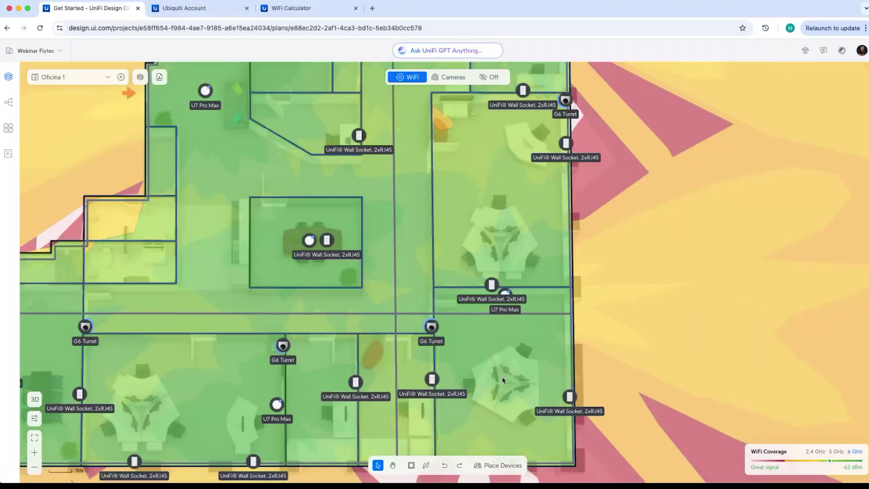
click(426, 465)
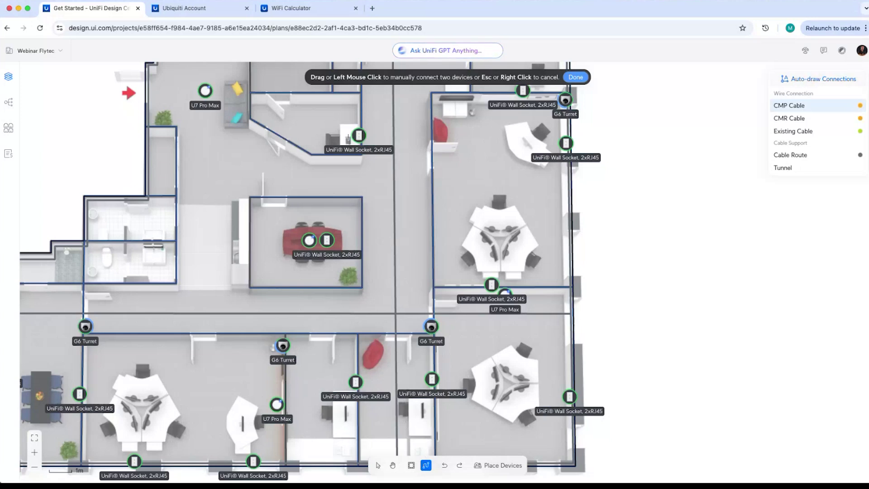
click(808, 80)
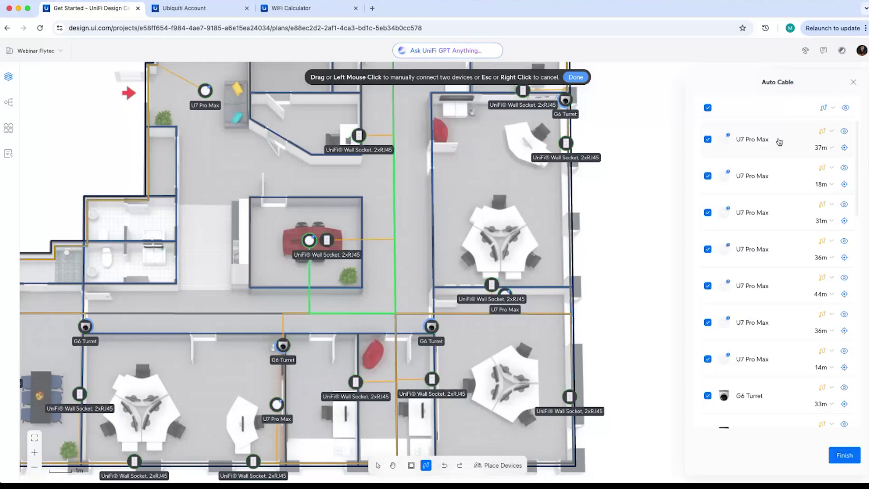
Examine the proposed cable lengths and previewed paths for the U7 Pro Max access points, G6 Turret cameras and wall sockets.
scroll(754, 204, down, 5)
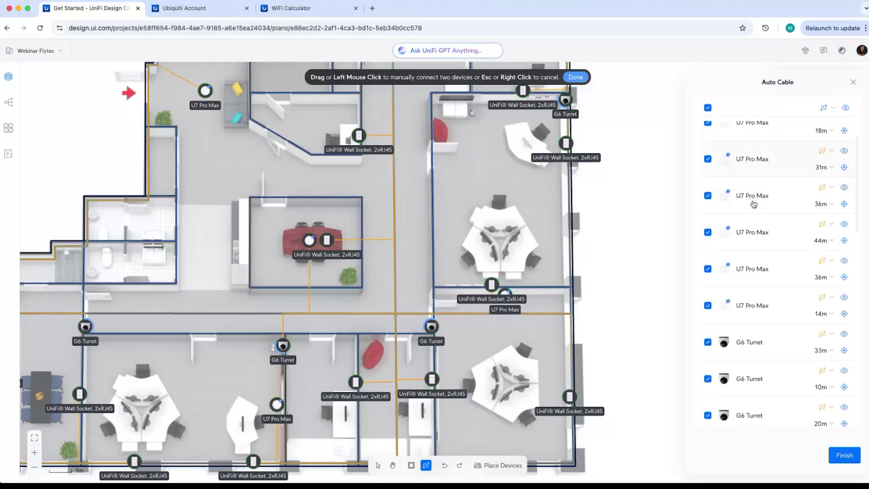
scroll(754, 204, down, 3)
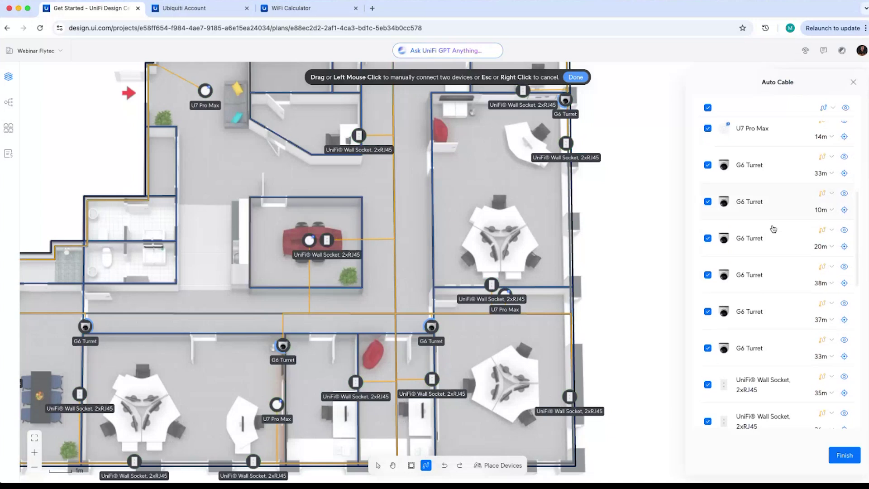
scroll(772, 229, down, 8)
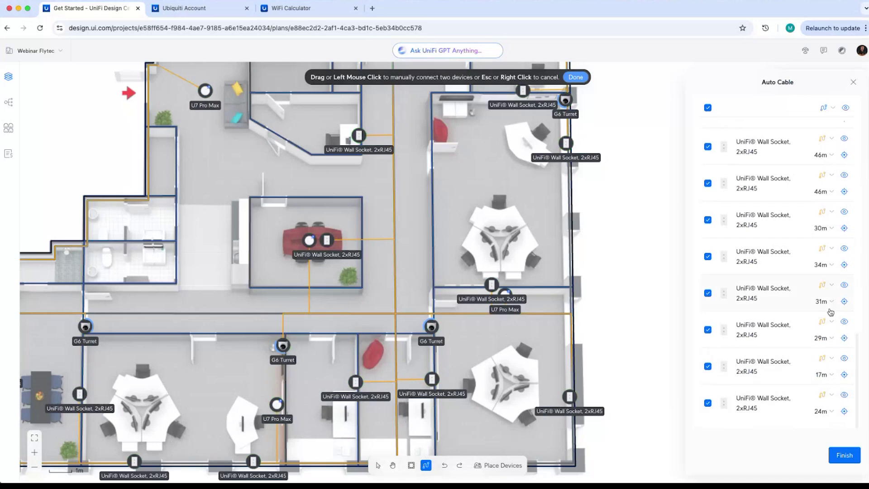
scroll(781, 258, up, 1)
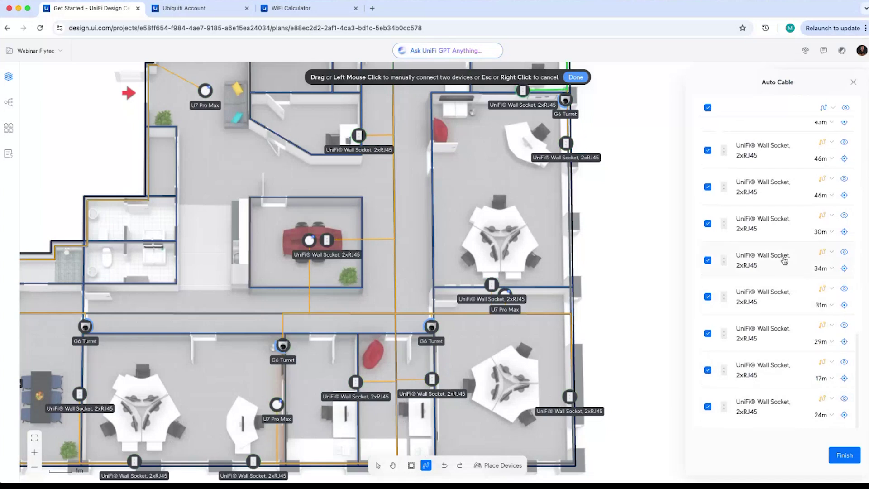
scroll(783, 261, up, 5)
scroll(783, 261, up, 5)
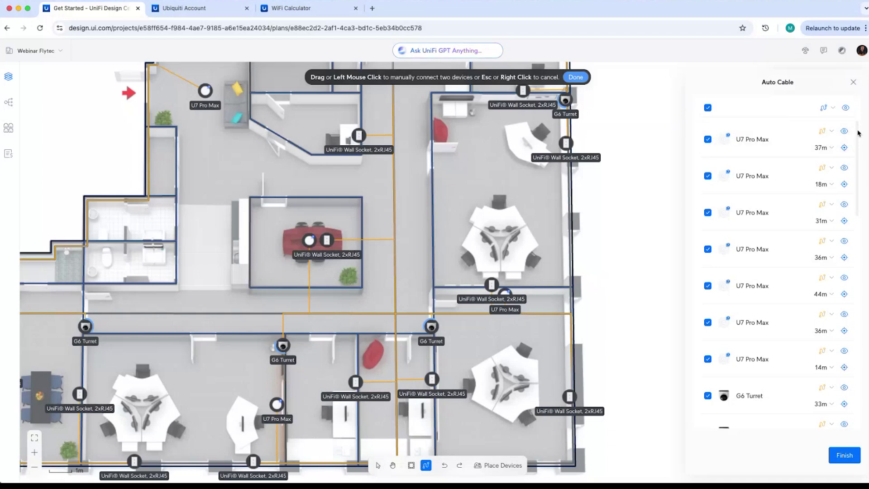
scroll(794, 135, down, 2)
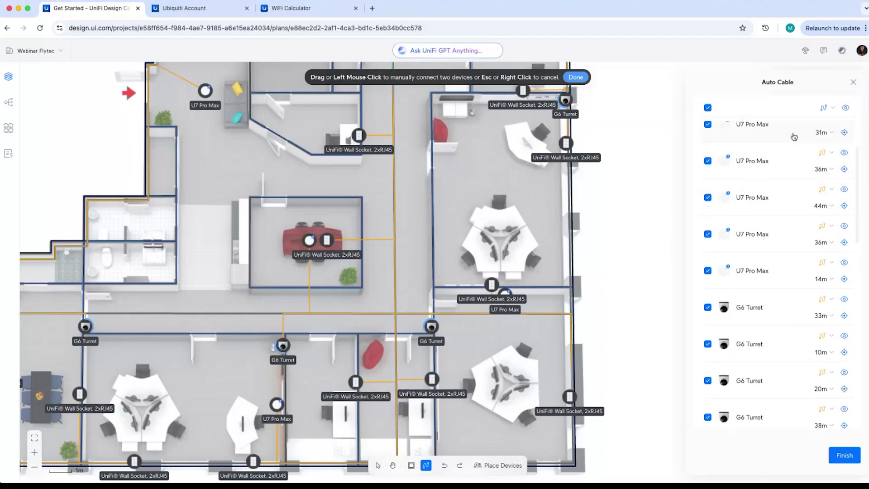
scroll(793, 180, up, 2)
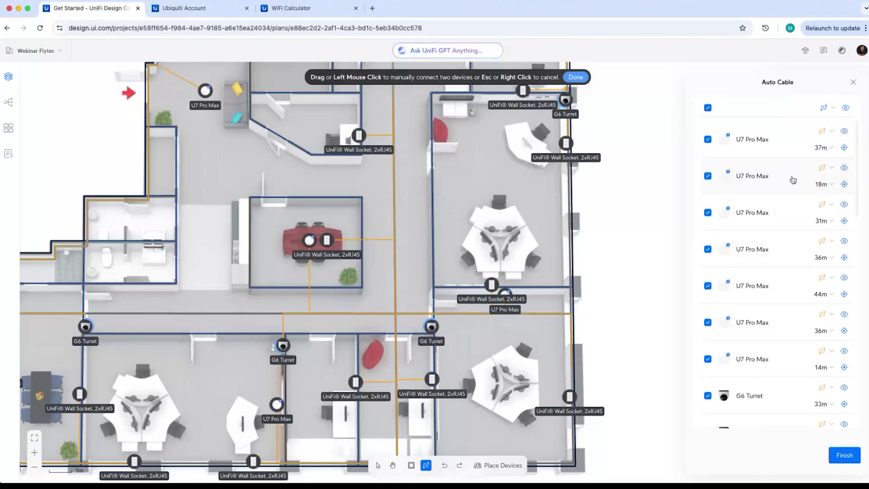
scroll(793, 180, down, 5)
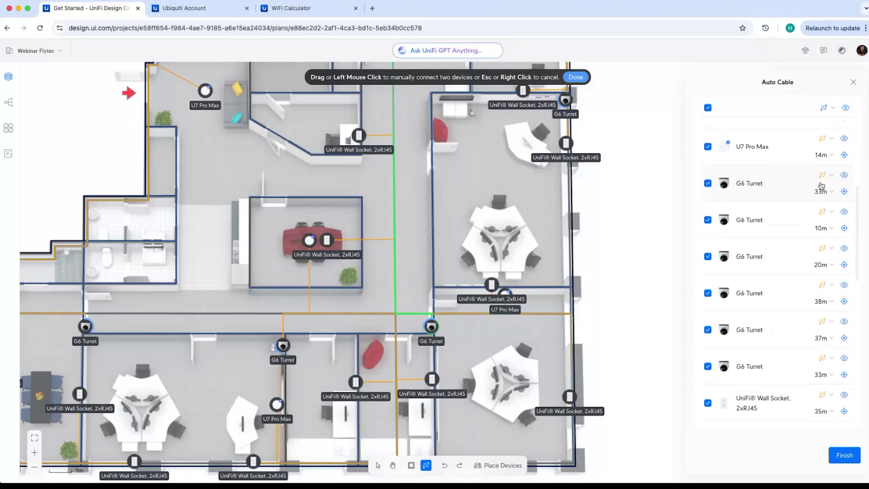
scroll(821, 185, down, 4)
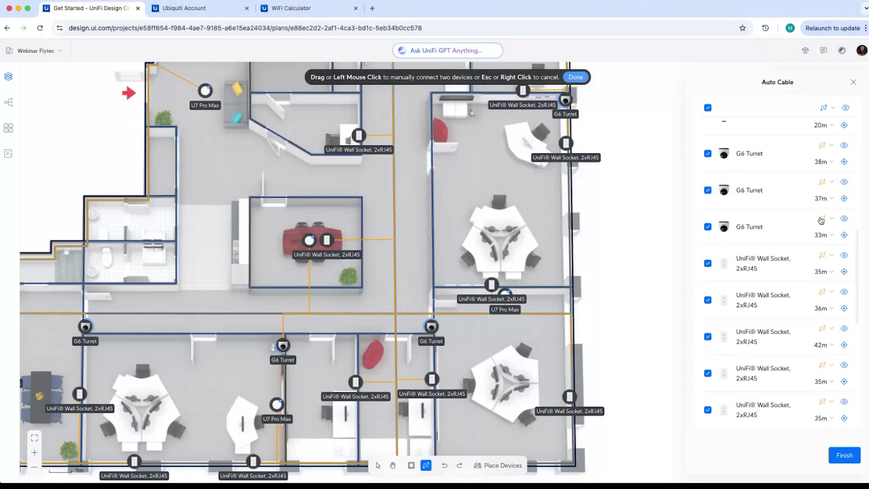
scroll(821, 221, down, 1)
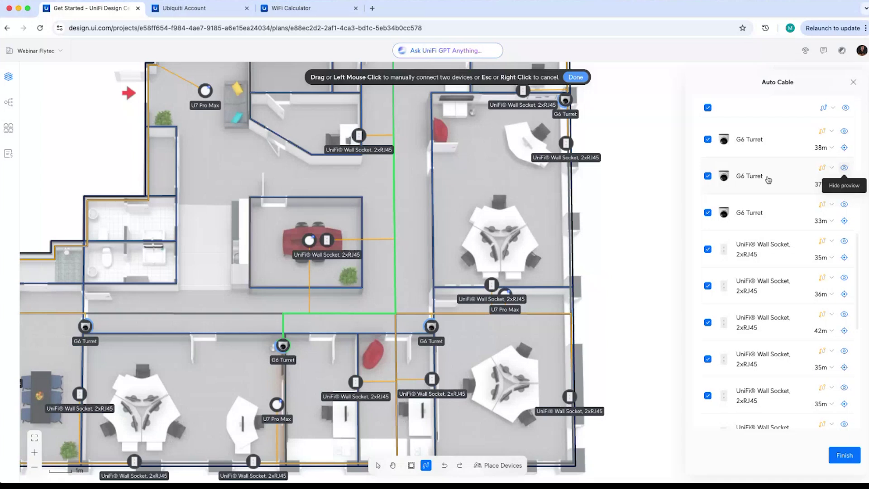
scroll(614, 181, up, 3)
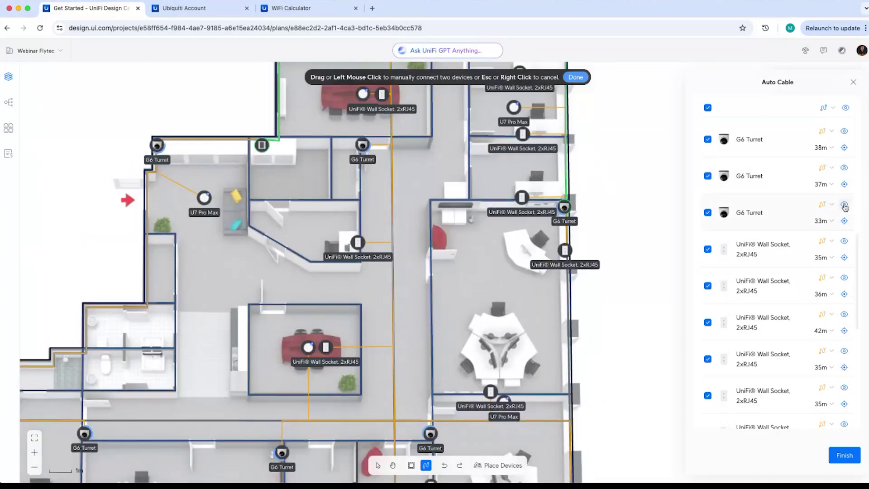
Check the remaining proposed cables, apply the auto-drawn connections for all listed devices, and exit cable drawing.
click(844, 170)
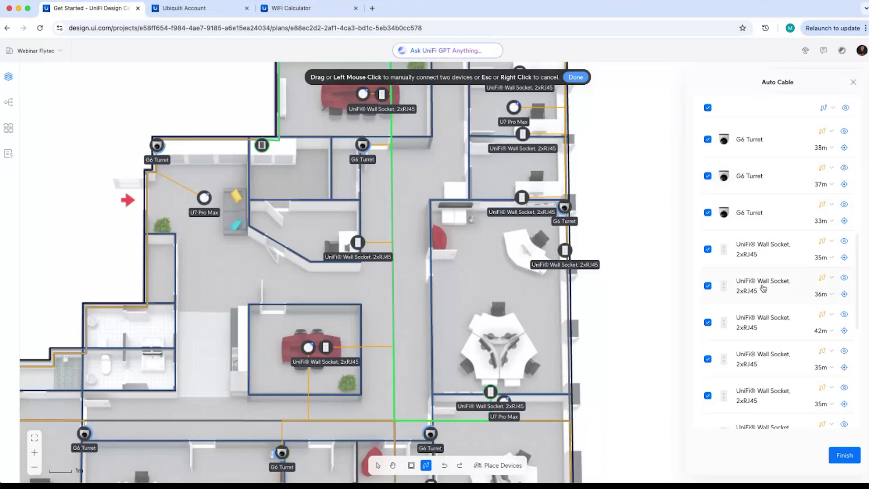
scroll(764, 296, down, 5)
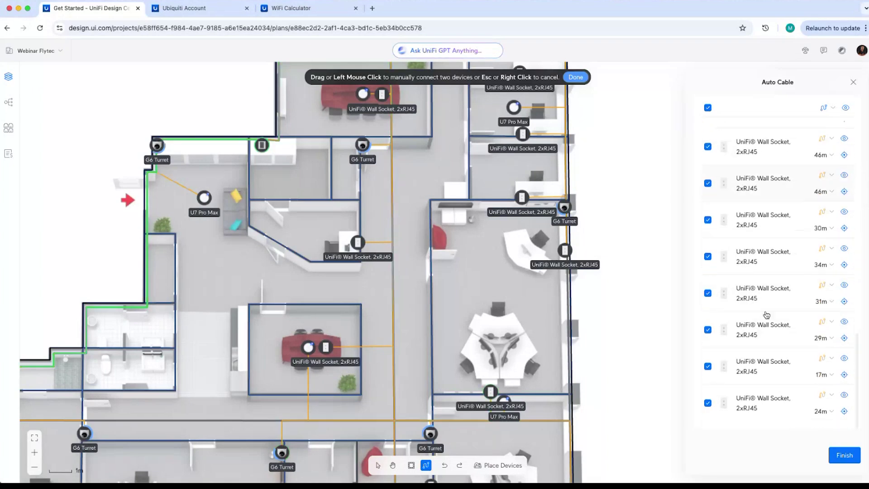
click(844, 456)
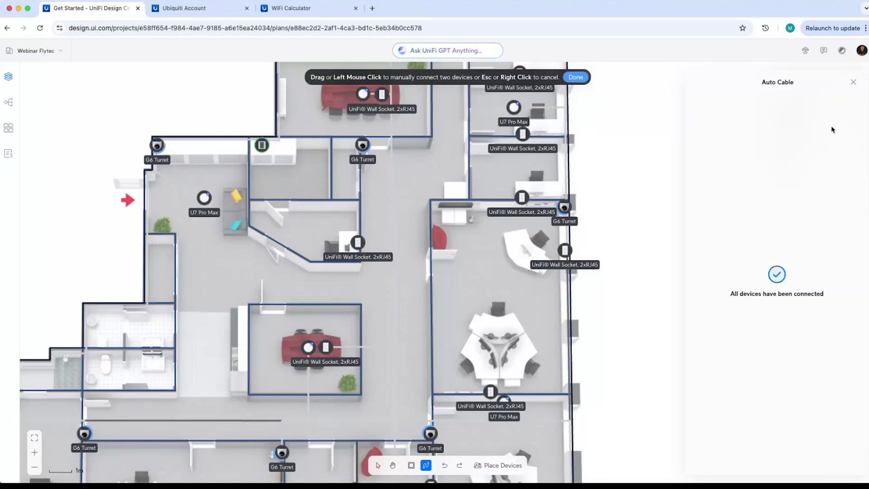
click(852, 84)
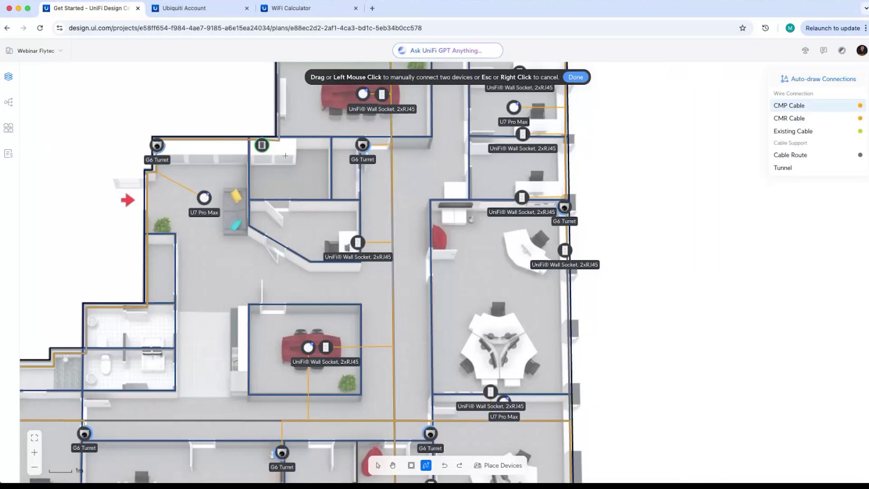
key(Escape)
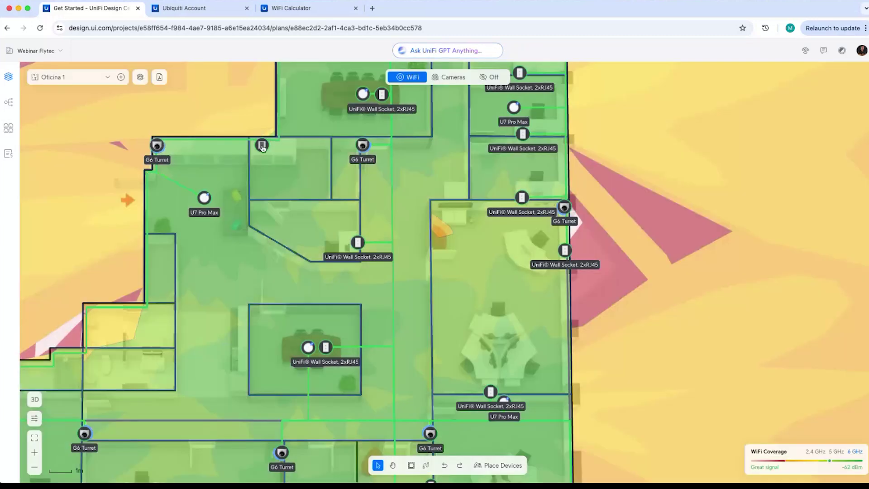
Open the rack's settings on the floor plan to review its port usage, PoE power usage and installed equipment.
click(262, 145)
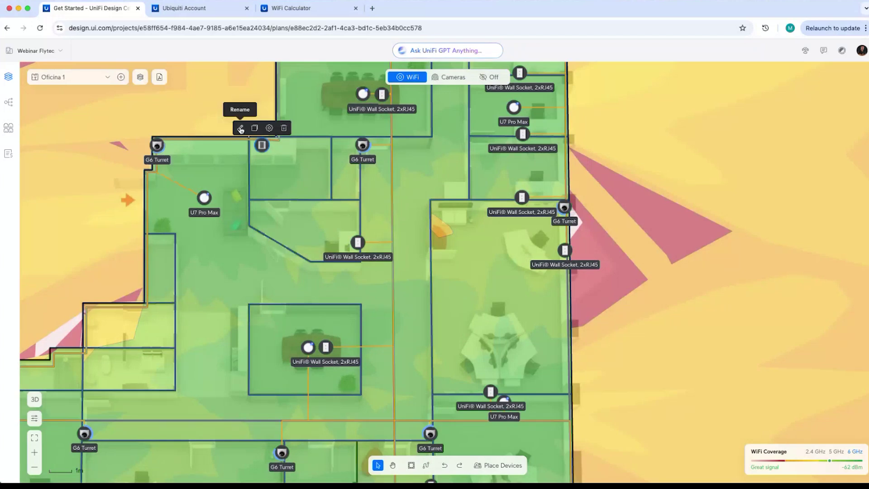
click(269, 129)
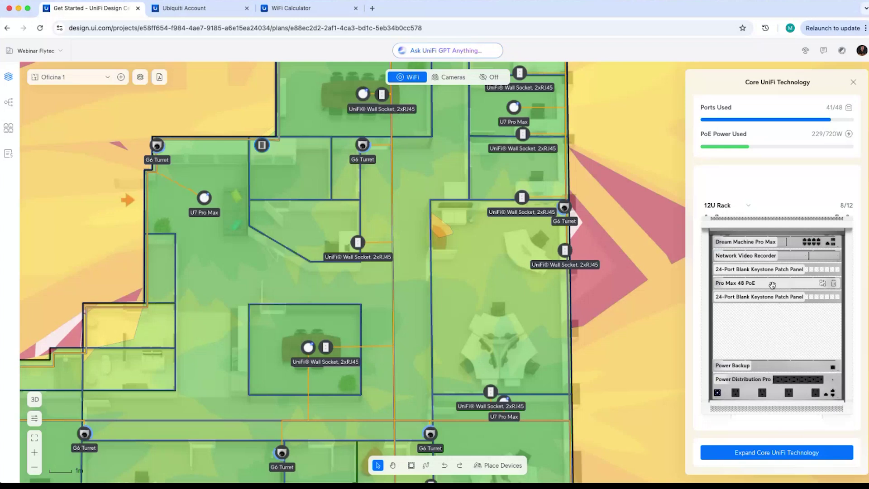
Examine the project's network topology from the Dream Machine Pro Max and Pro Max 48 PoE out to all connected devices.
click(8, 102)
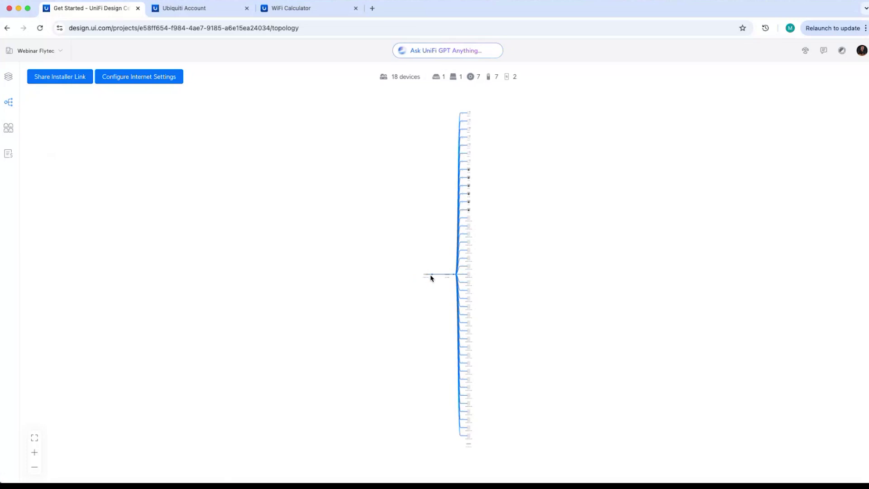
scroll(433, 277, up, 2)
scroll(442, 278, up, 4)
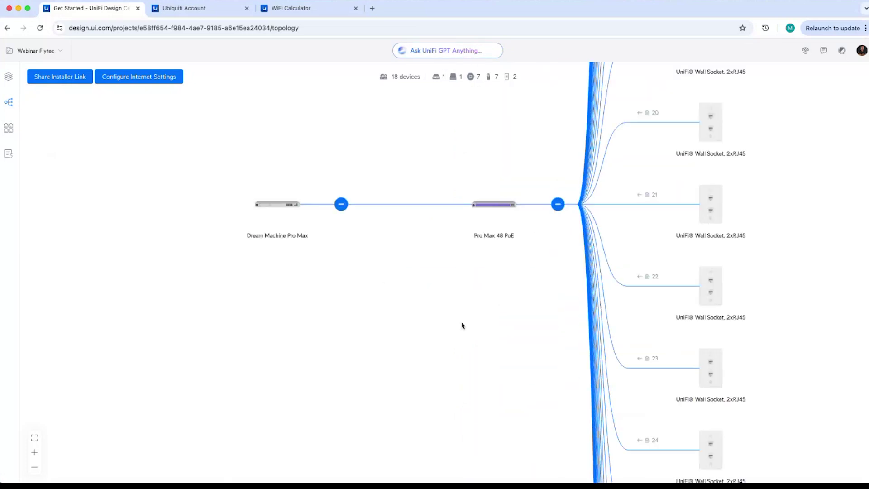
scroll(461, 324, down, 3)
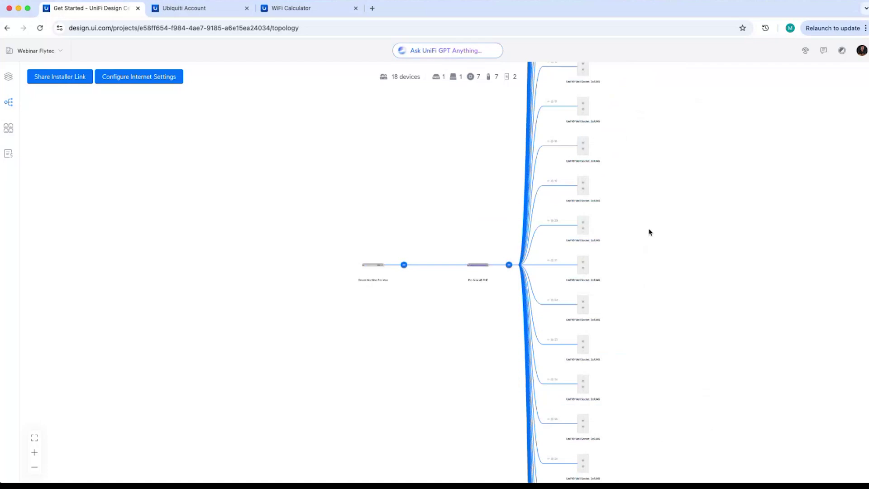
scroll(616, 223, up, 5)
scroll(582, 215, up, 10)
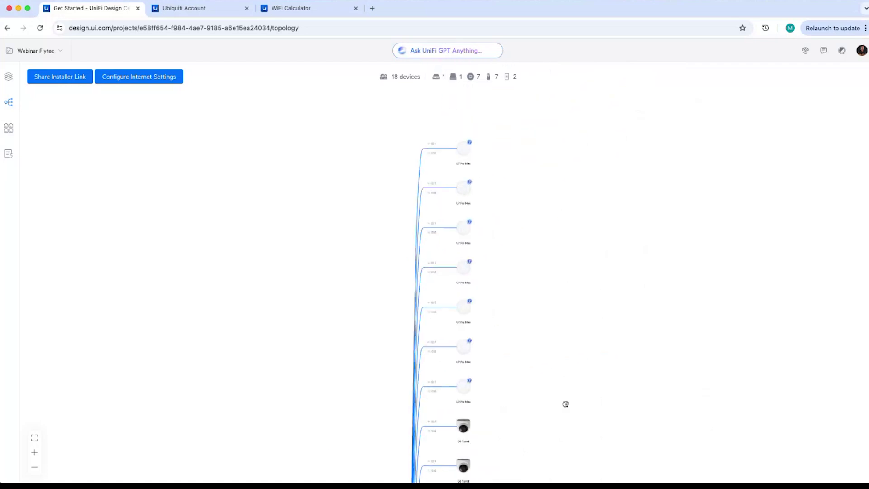
scroll(565, 404, down, 15)
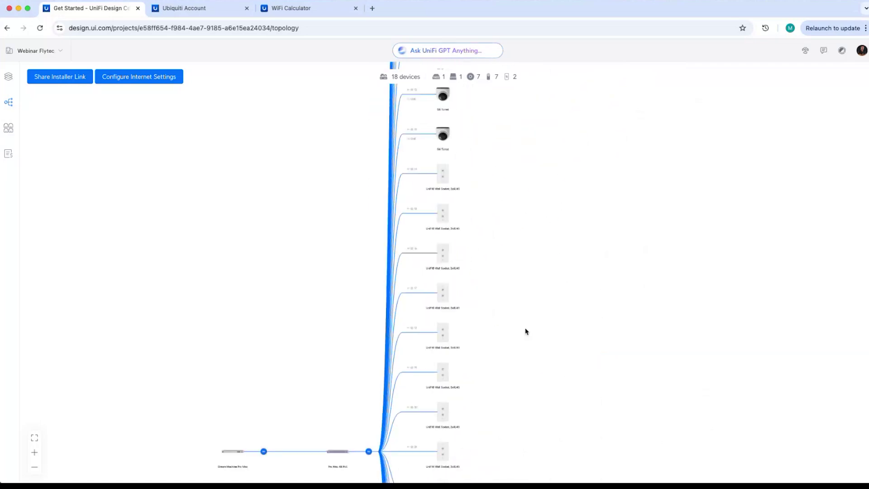
scroll(540, 354, down, 10)
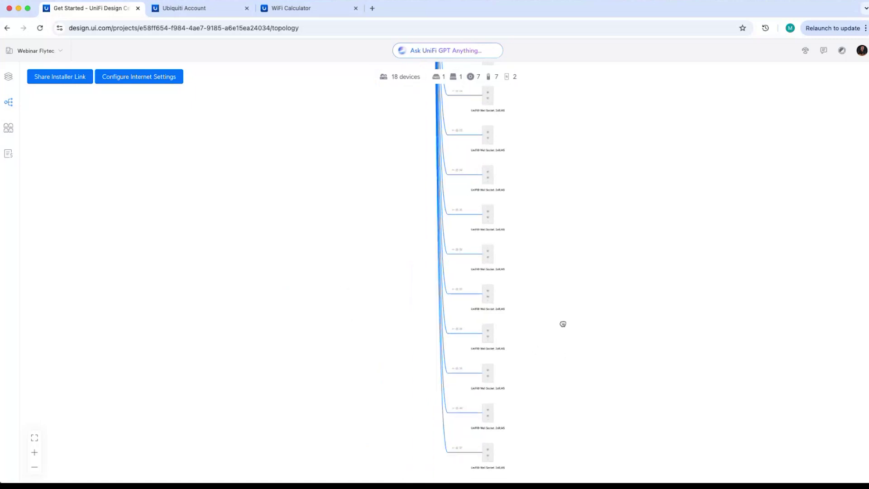
scroll(561, 226, up, 5)
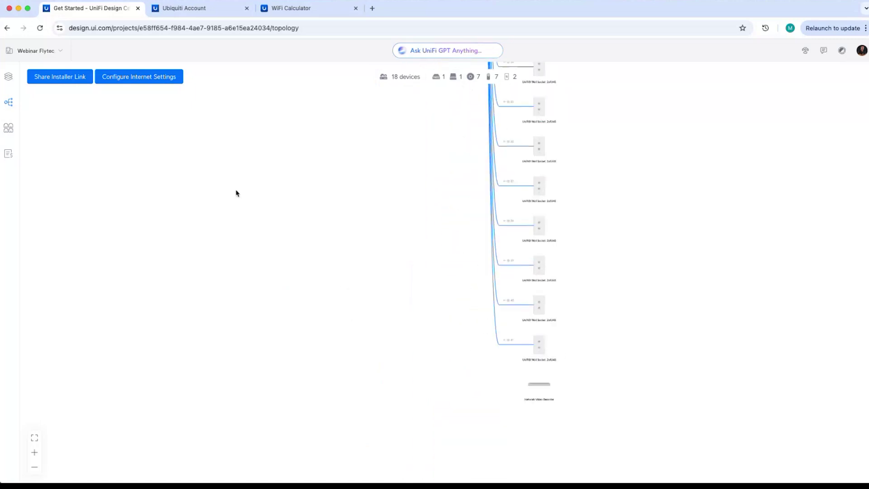
Review the port assignments of the Pro Max 48 PoE switch, including individual port details and the connected device list.
click(8, 128)
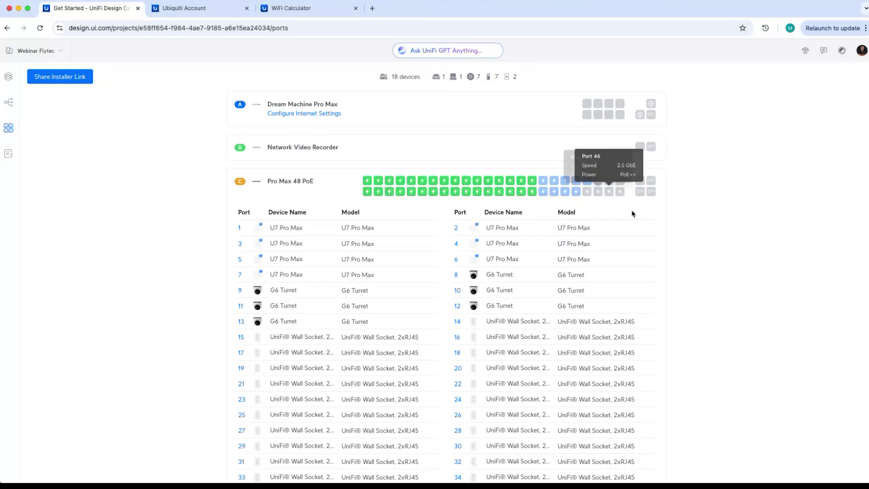
mouse_move(500, 186)
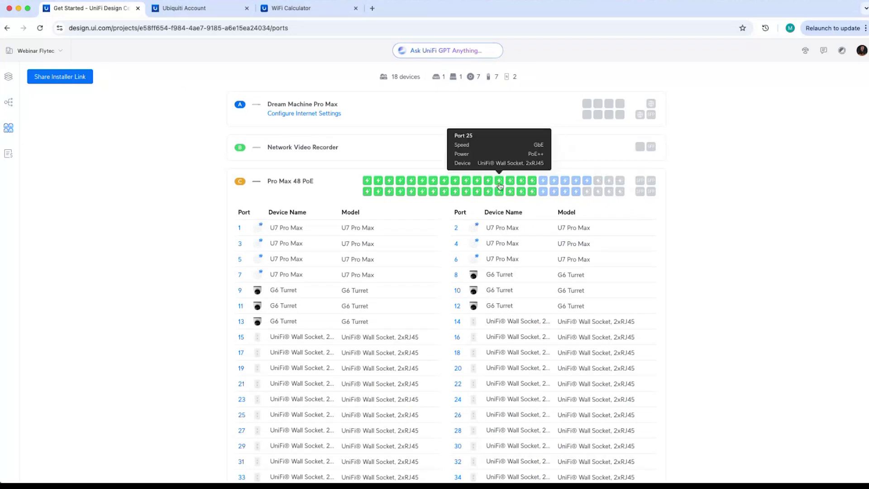
mouse_move(546, 184)
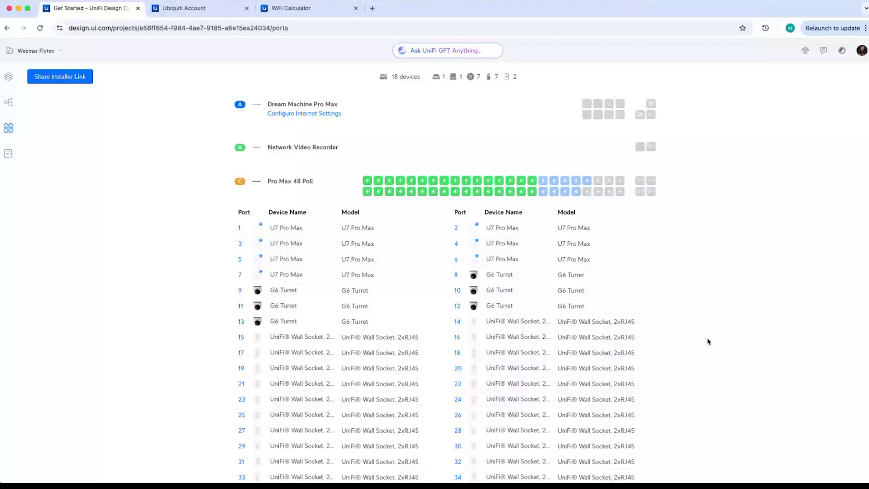
scroll(679, 289, down, 2)
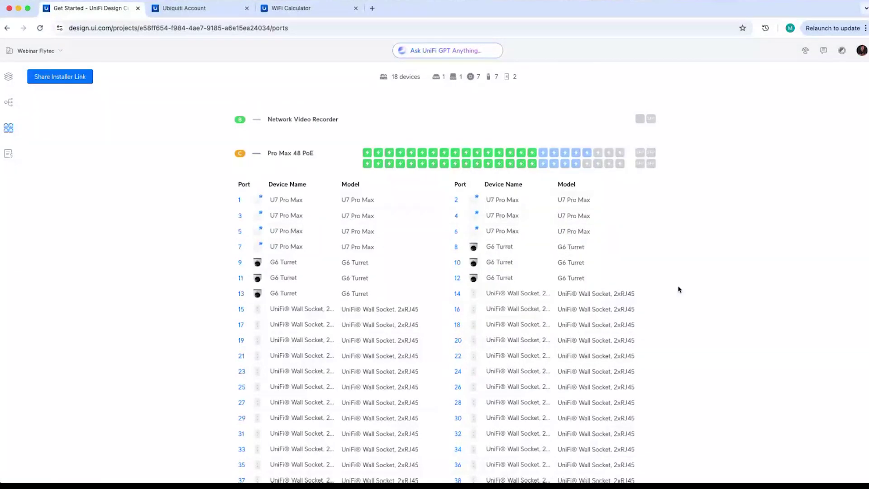
scroll(679, 289, up, 2)
Review the project's bill of materials, including device quantities, accessories and estimated cable lengths.
click(14, 158)
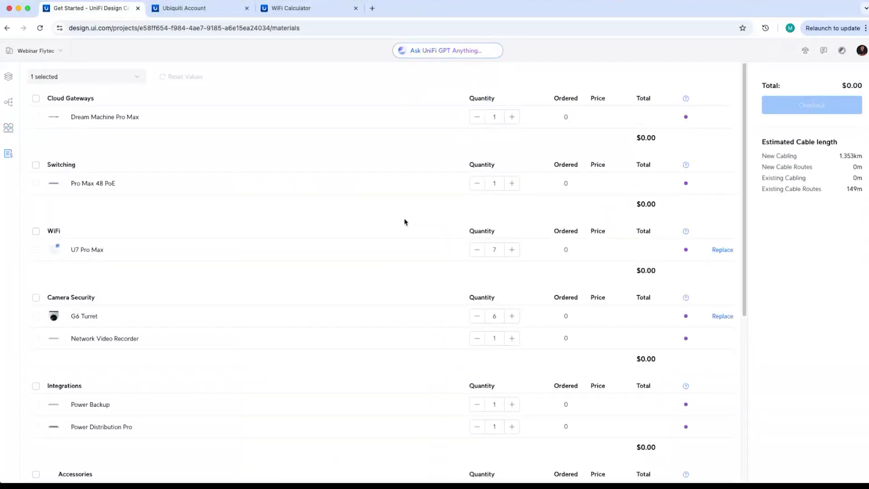
scroll(404, 222, down, 6)
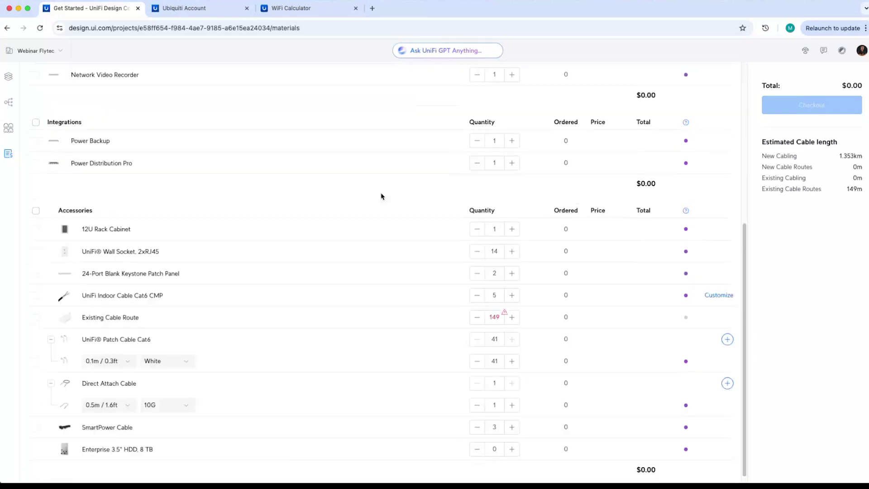
scroll(382, 196, down, 1)
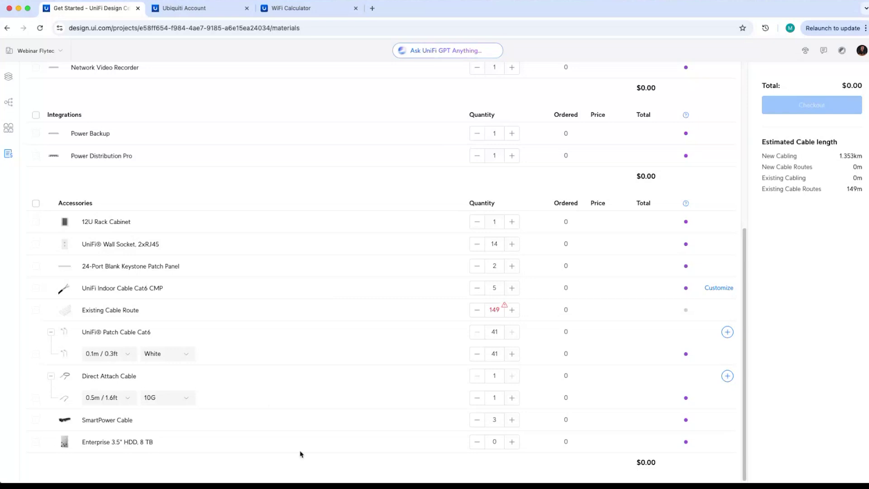
scroll(291, 348, up, 6)
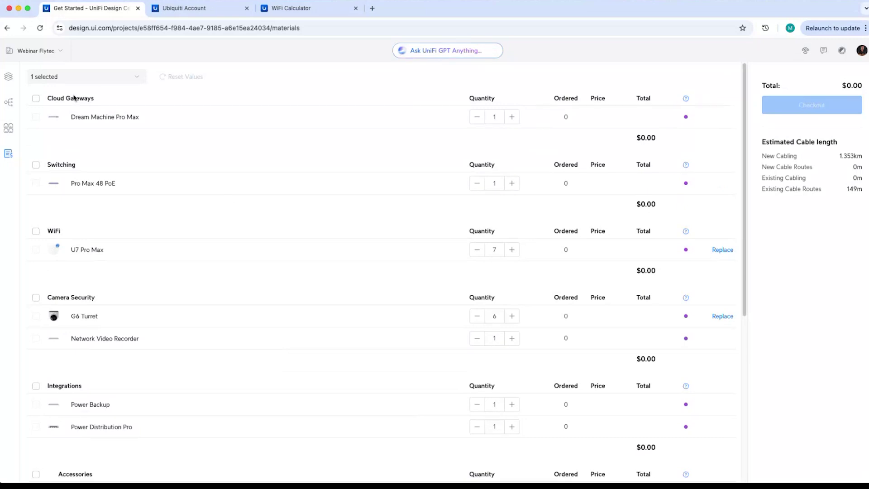
Return to the Oficina 1 floor plan and check the project's list of floor plans.
click(8, 77)
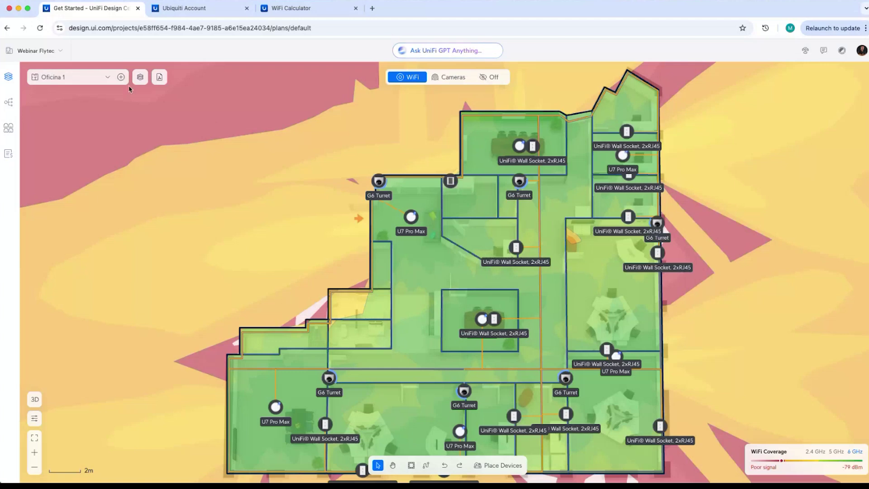
click(58, 53)
click(94, 49)
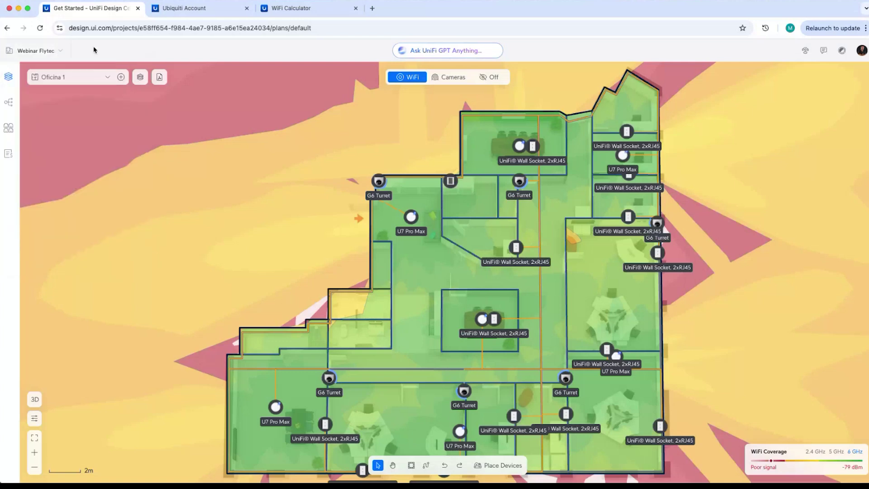
click(107, 80)
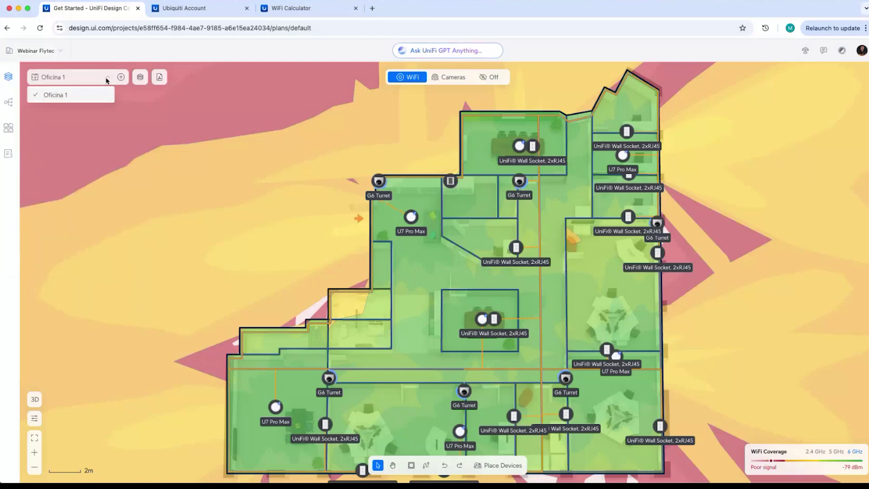
click(106, 80)
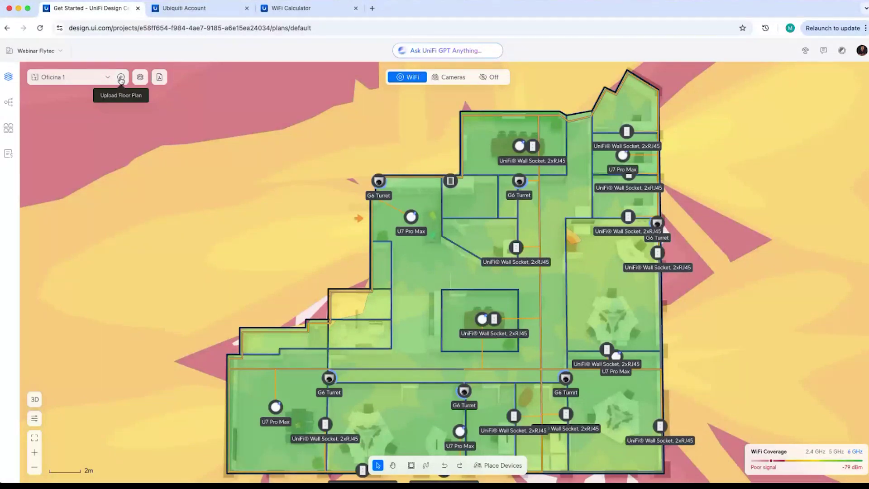
Upload the warehouse image as a new floor plan named Bodega.
click(121, 78)
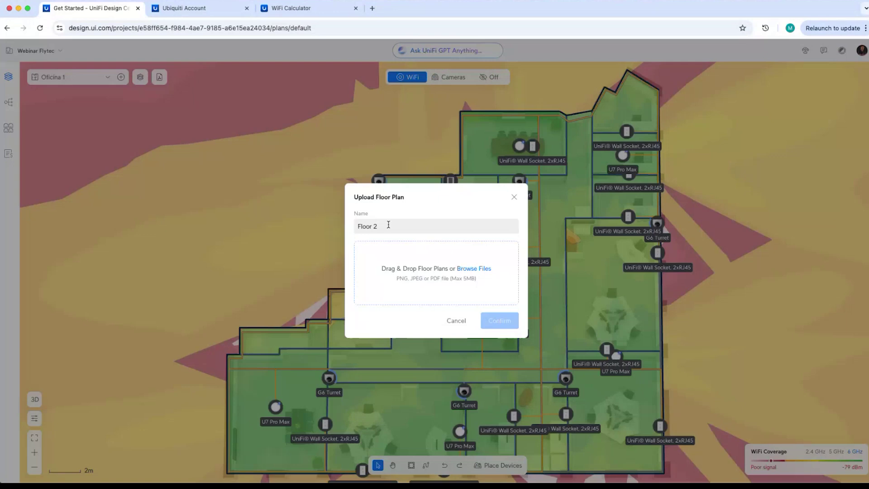
drag(388, 225, 326, 224)
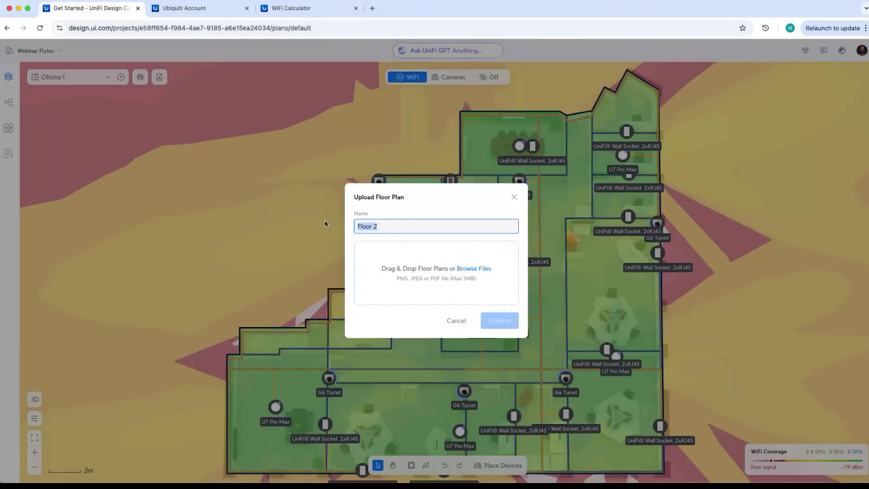
text(Oficina)
key(BackSpace)
key(BackSpace)
key(BackSpace)
key(BackSpace)
key(BackSpace)
key(BackSpace)
key(BackSpace)
text(Bodega)
click(473, 269)
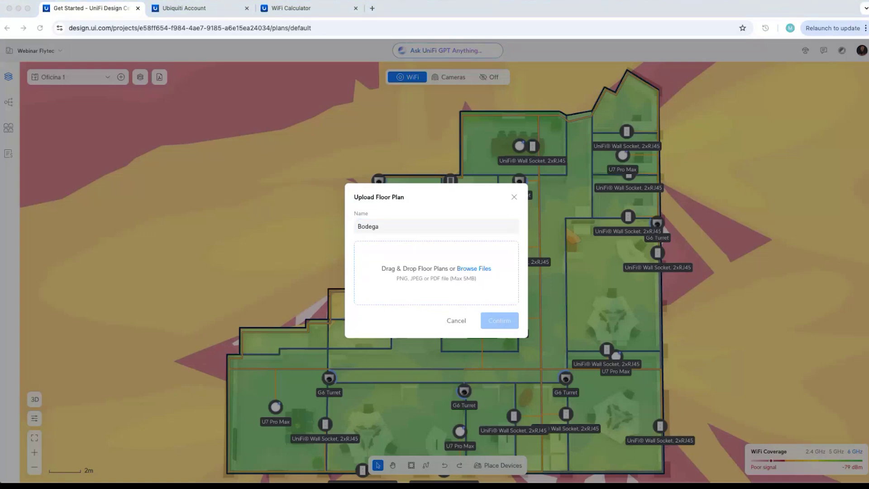
drag(1, 192, 435, 266)
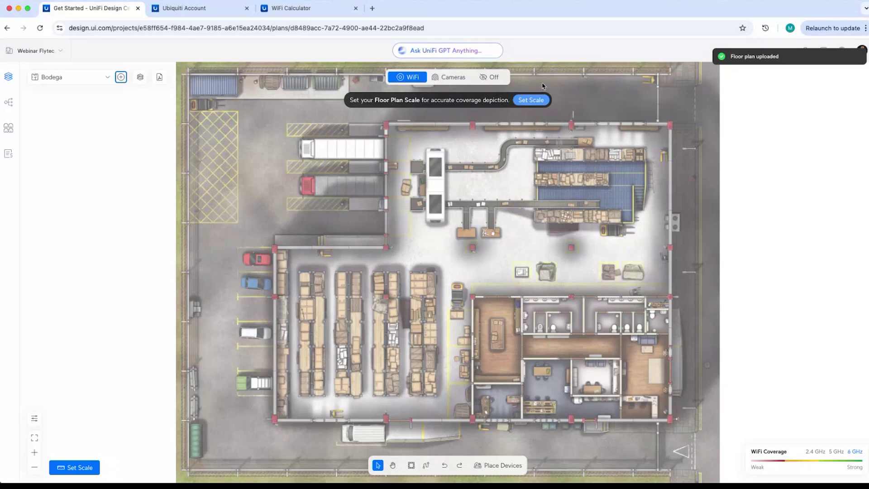
Set the Bodega plan's scale by marking the loading dock opening just below the red truck as 3 m long.
click(531, 101)
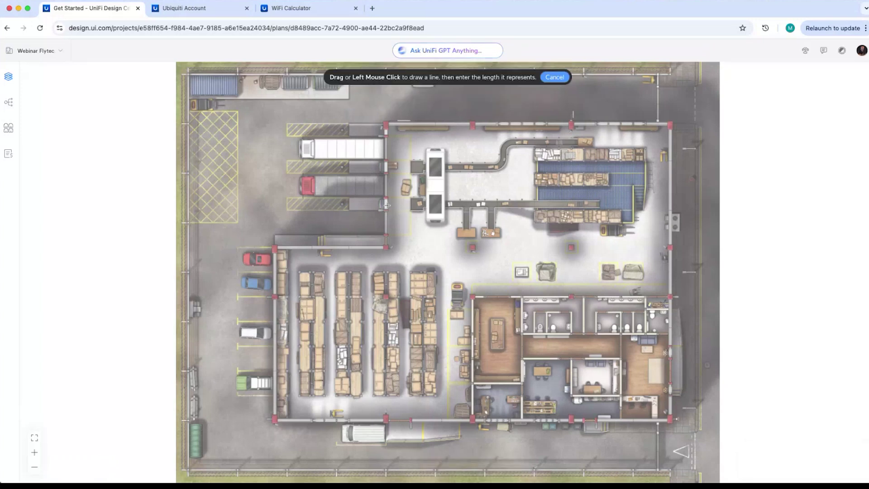
scroll(388, 208, up, 2)
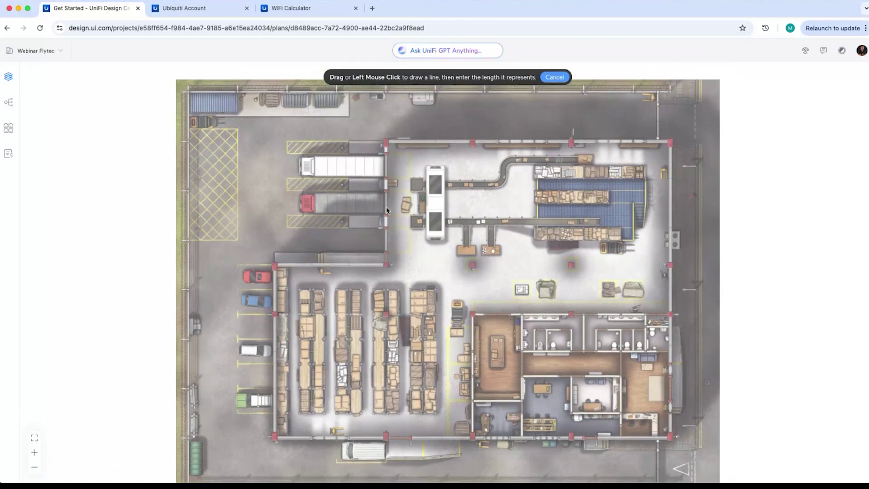
scroll(386, 207, down, 1)
scroll(386, 207, down, 1)
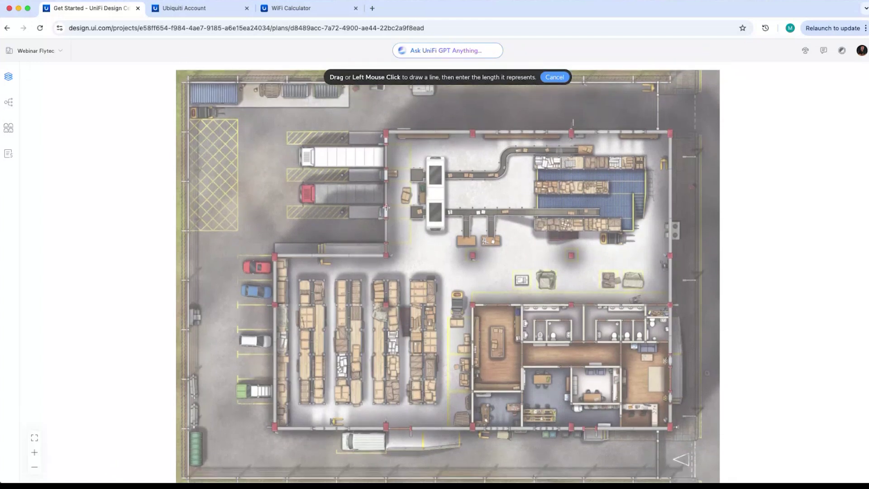
scroll(386, 207, up, 5)
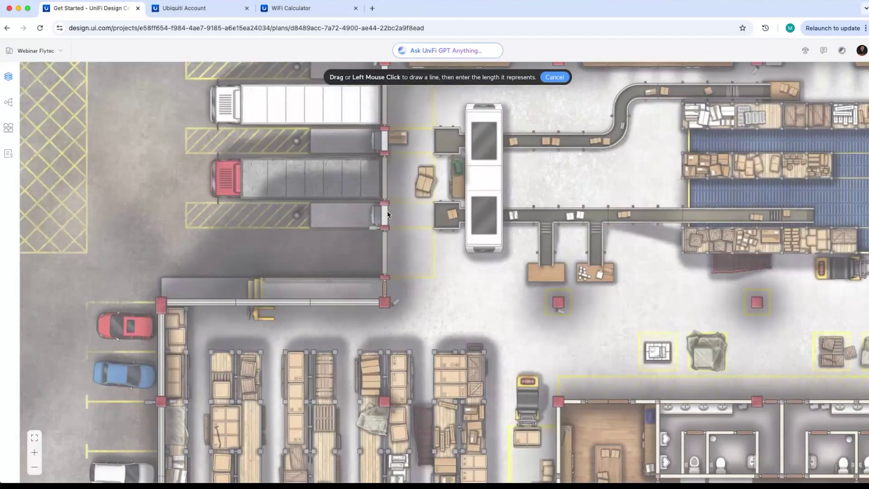
scroll(388, 214, up, 3)
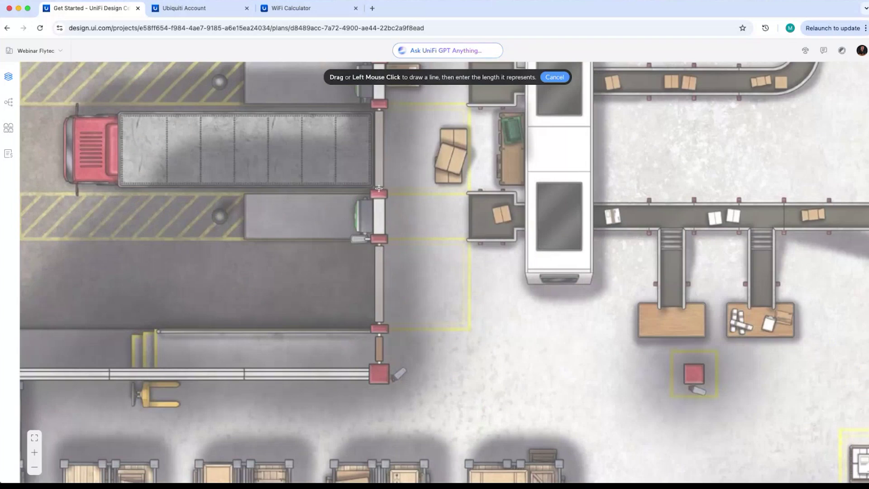
drag(378, 188, 381, 239)
click(326, 273)
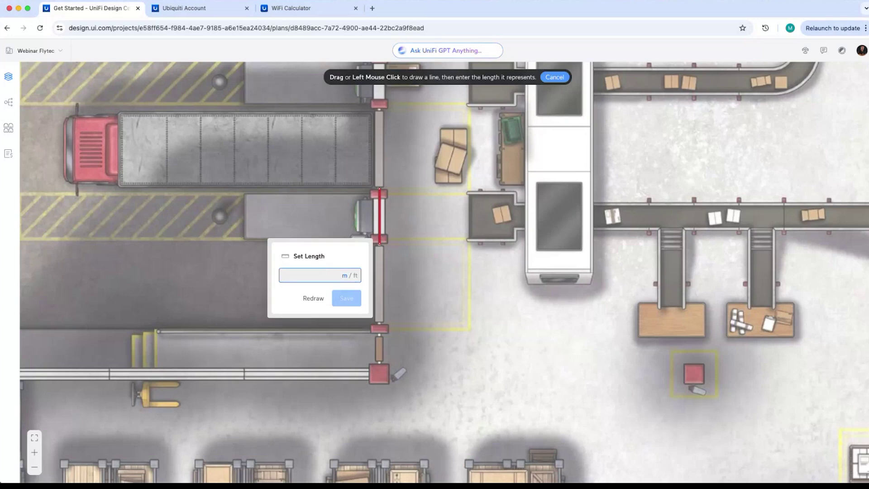
text(3)
click(346, 298)
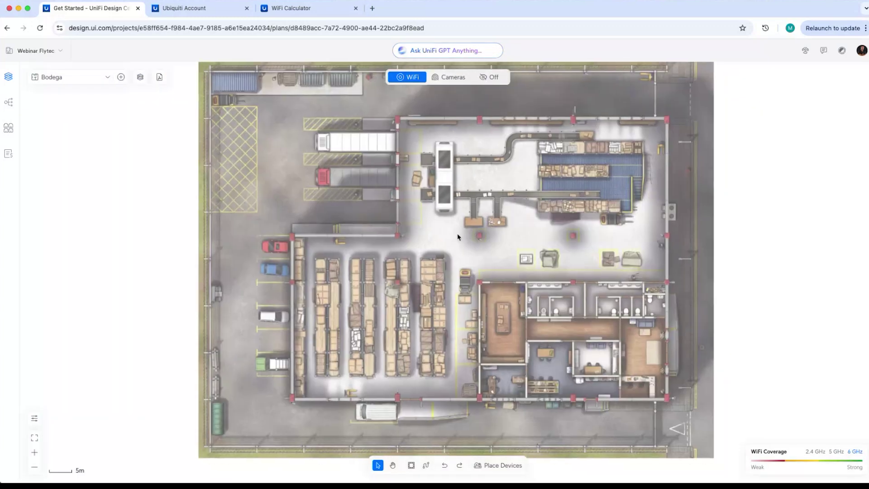
Draw a rectangular concrete room spanning the warehouse building's full outer extent, including the truck loading bay.
click(411, 465)
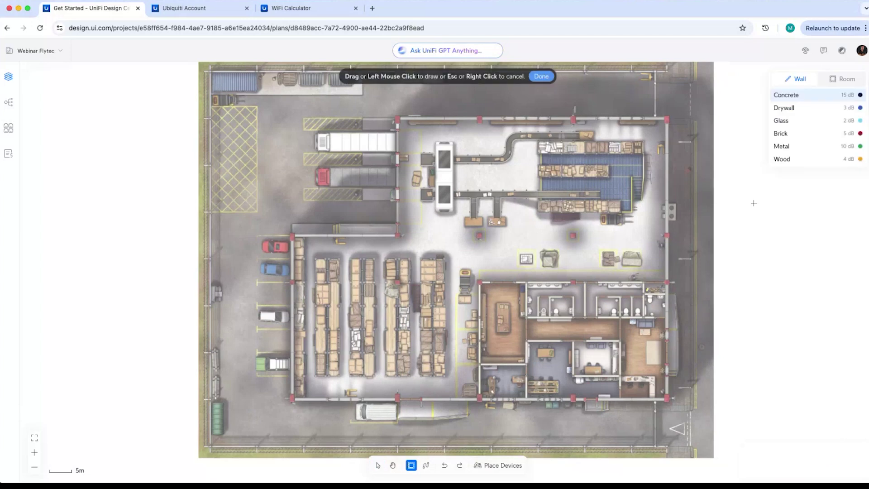
click(842, 79)
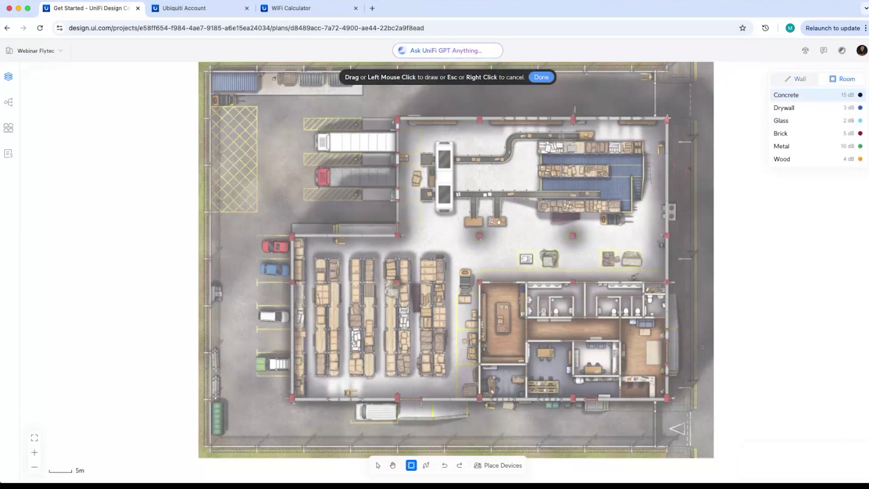
drag(667, 119, 292, 399)
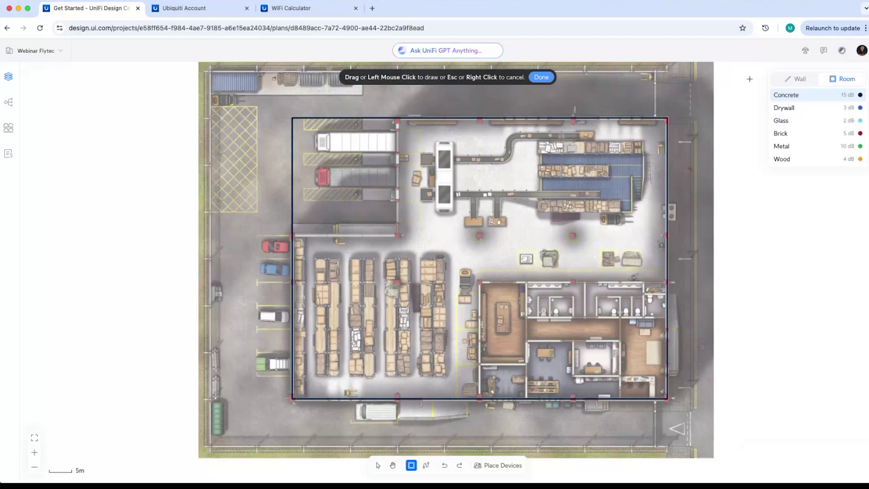
click(790, 79)
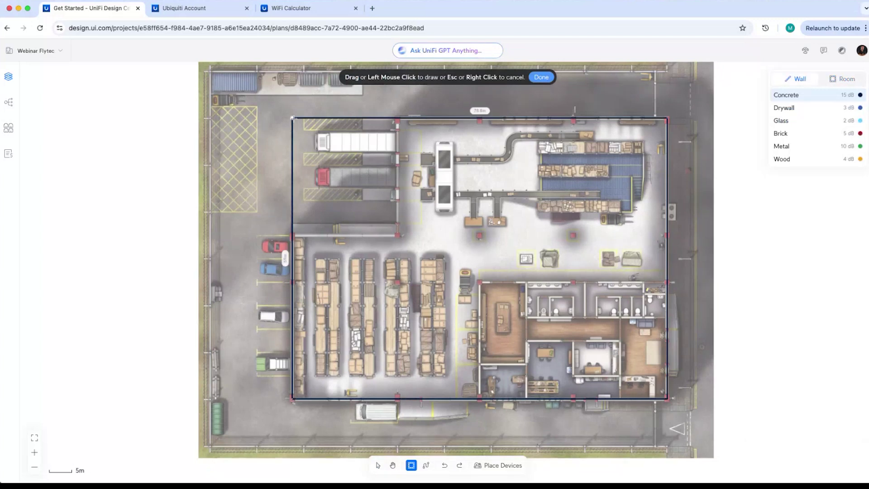
key(Escape)
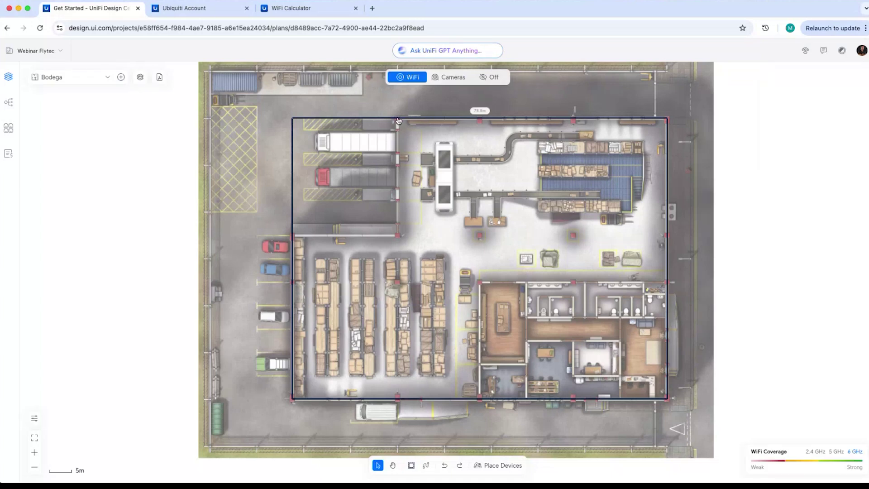
Add points to the concrete outline and reshape its upper-left corner into an L that excludes the truck loading bay.
click(398, 119)
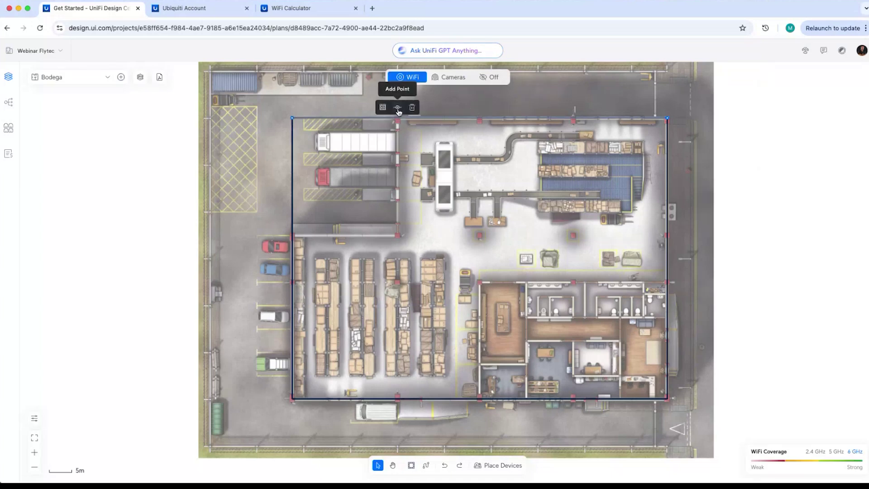
click(398, 109)
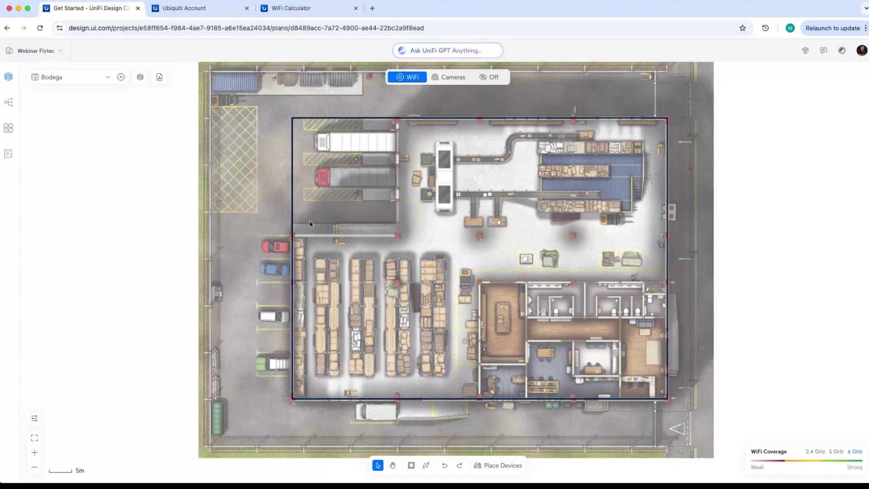
click(293, 237)
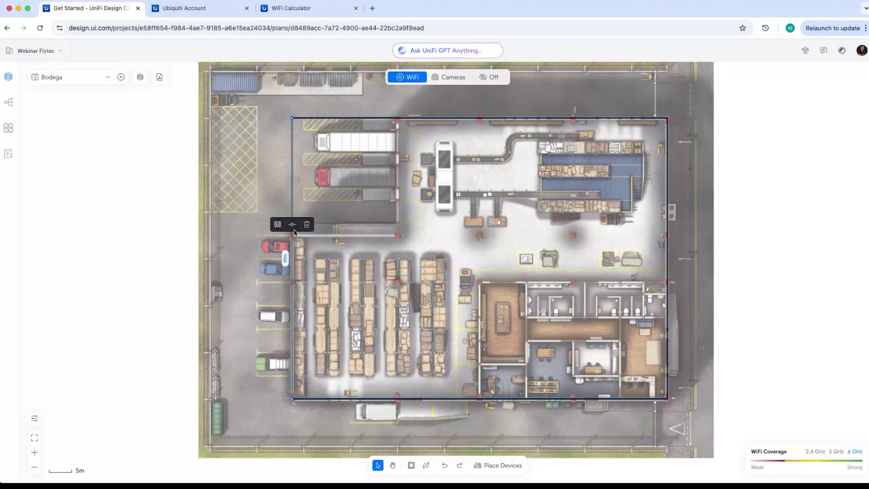
drag(293, 120, 397, 235)
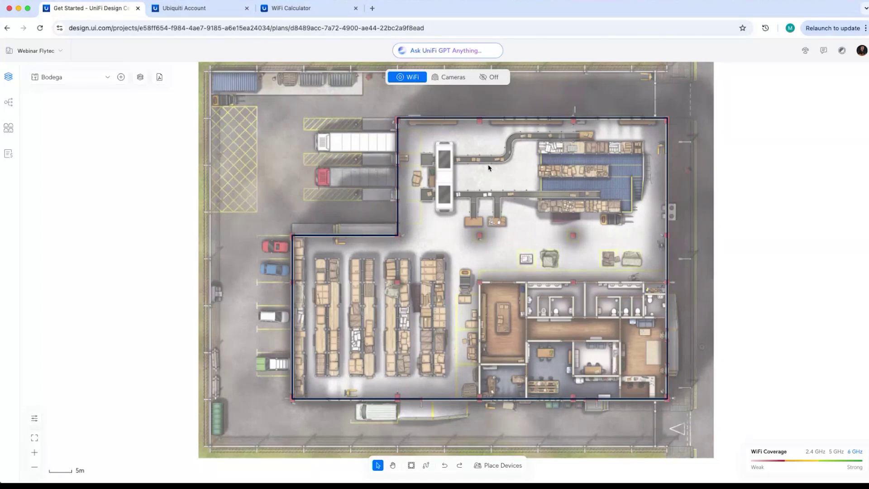
Outline the first two freestanding storage racks from the left as metal rooms.
drag(462, 264, 399, 234)
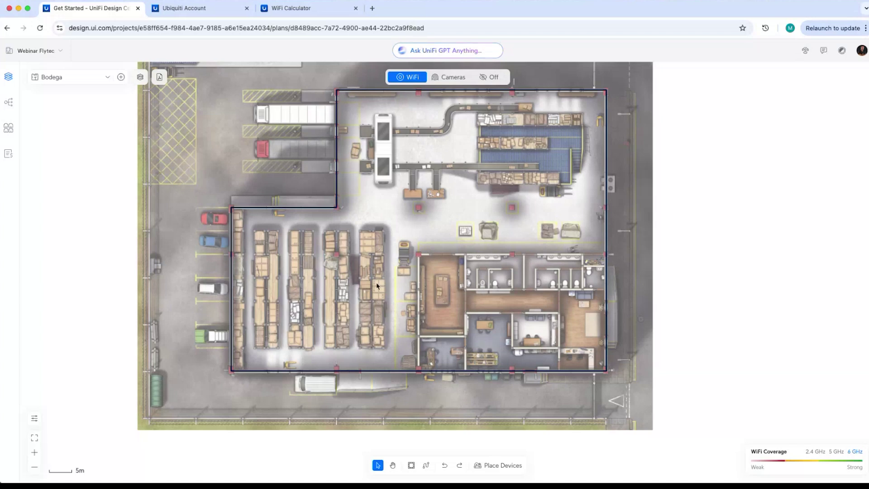
scroll(371, 291, up, 2)
scroll(364, 299, up, 3)
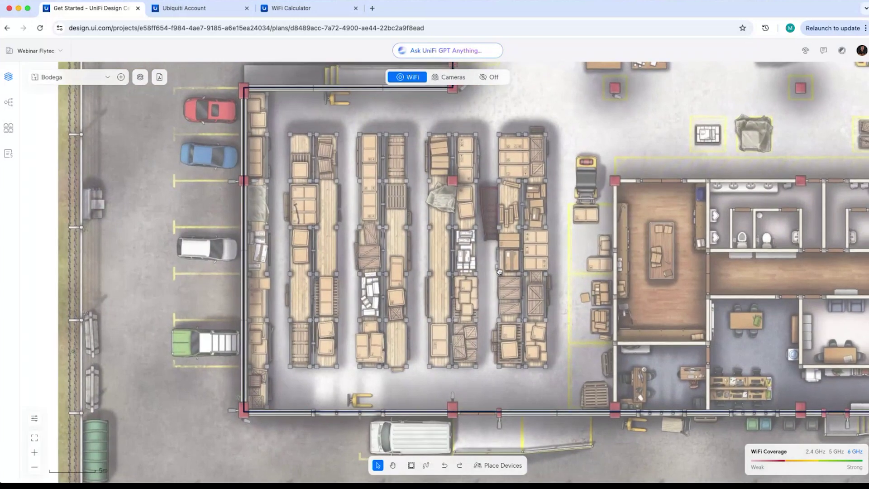
drag(499, 272, 461, 267)
click(410, 465)
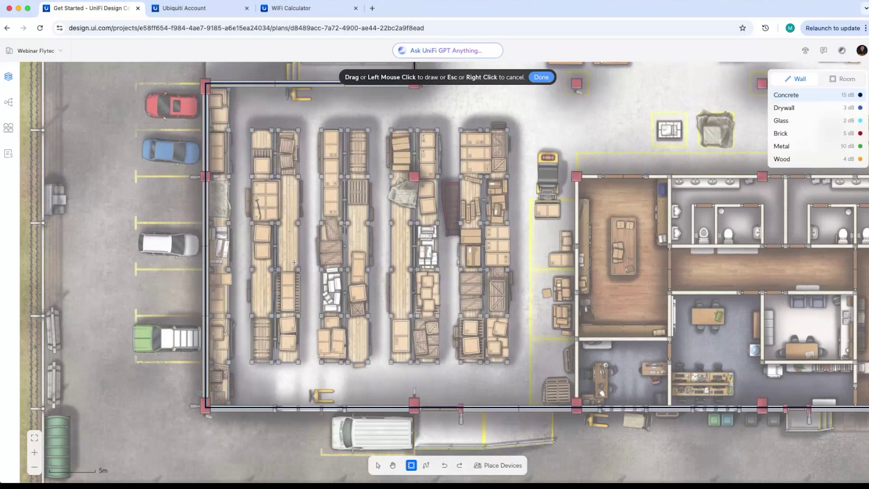
click(805, 146)
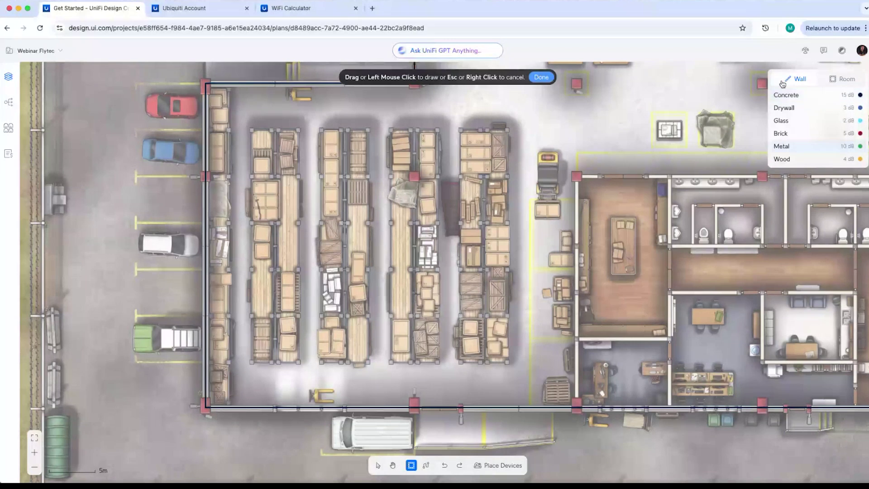
click(843, 79)
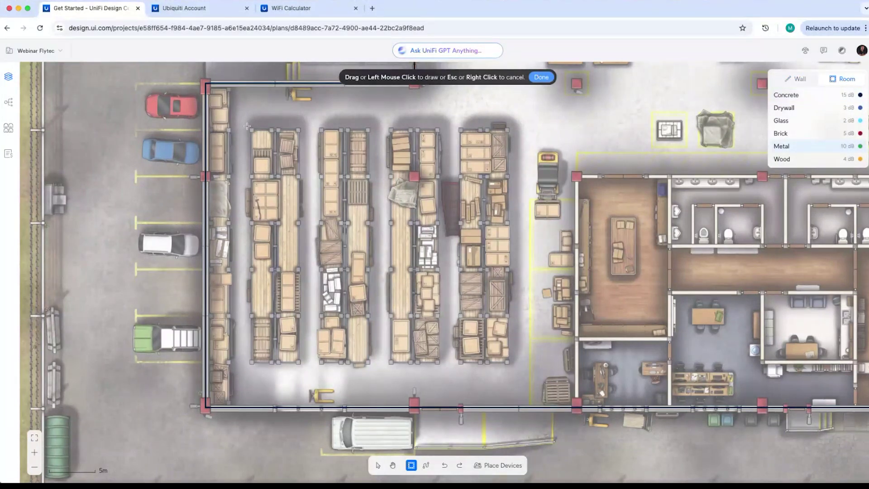
drag(251, 129, 298, 362)
drag(320, 130, 369, 361)
click(369, 360)
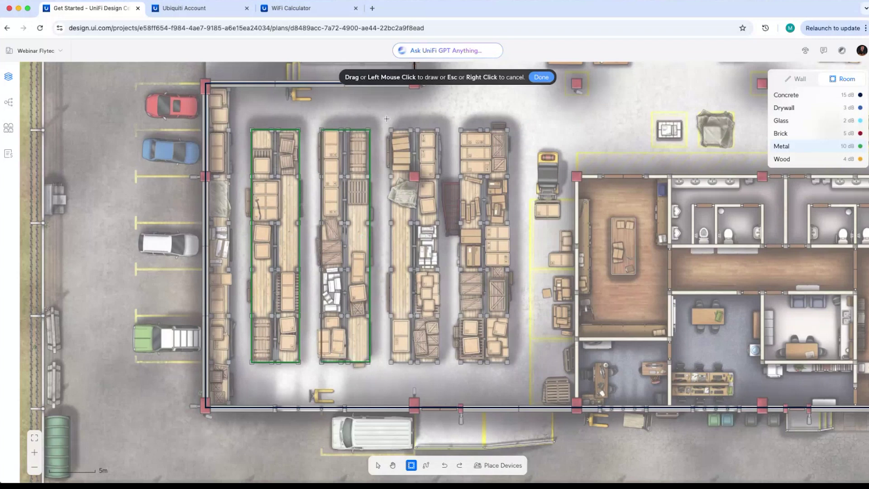
Outline the third and fourth freestanding racks, about 4.9 by 24.7 m, and the rack along the left exterior wall as metal rooms.
click(390, 130)
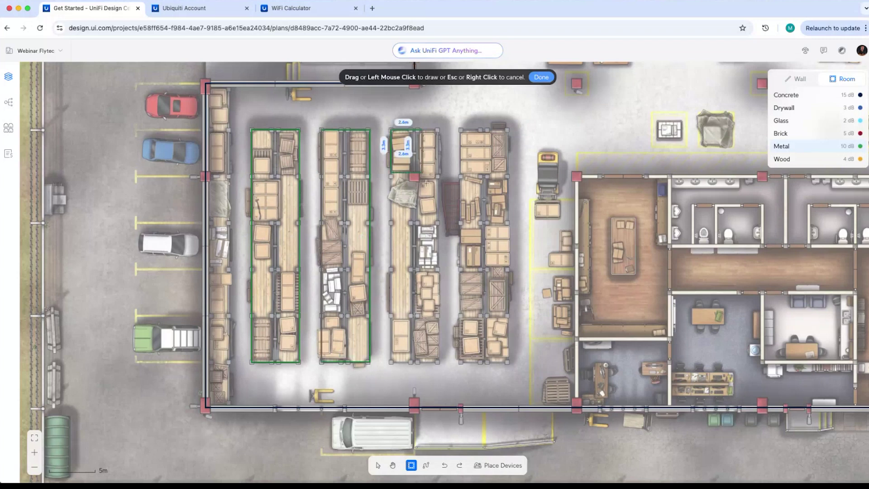
click(437, 362)
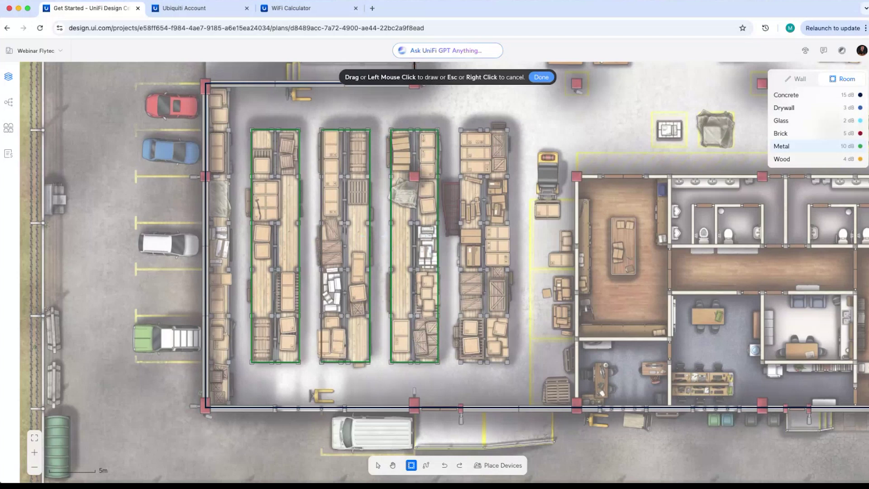
click(460, 129)
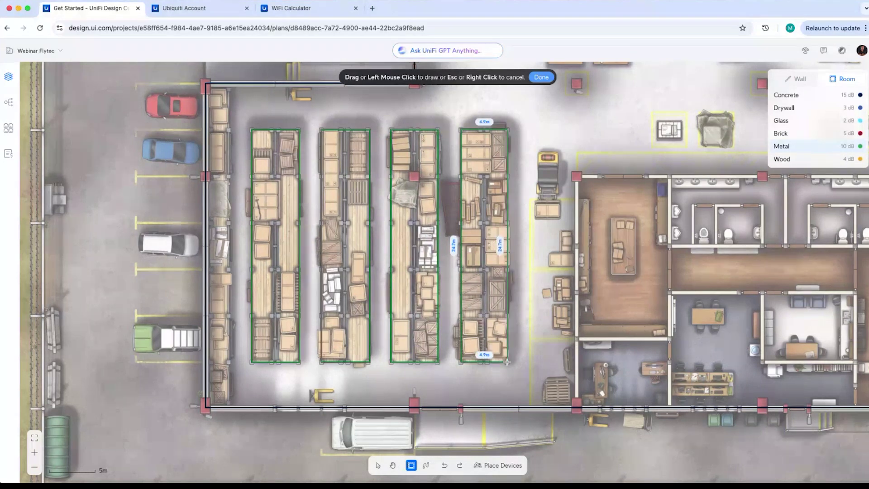
click(508, 361)
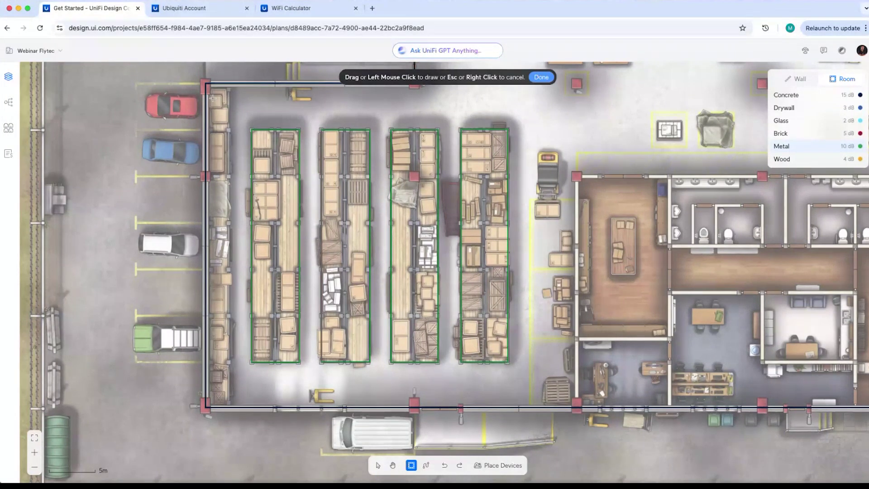
click(228, 87)
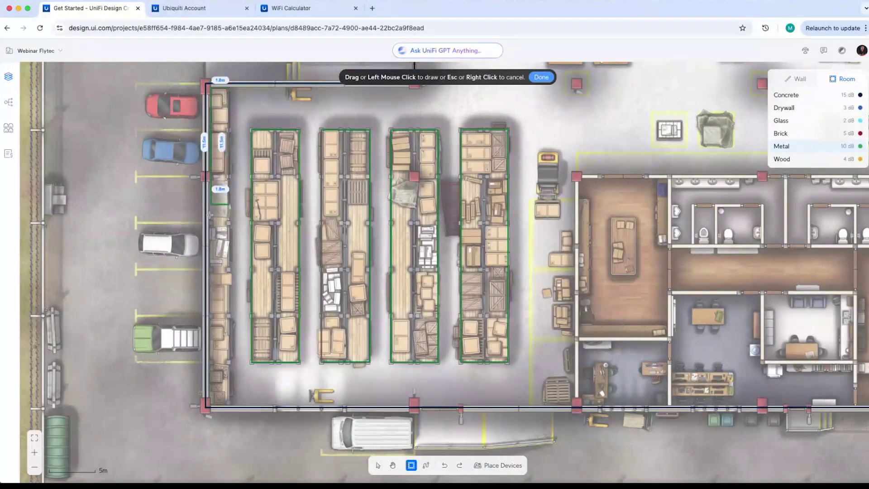
click(207, 404)
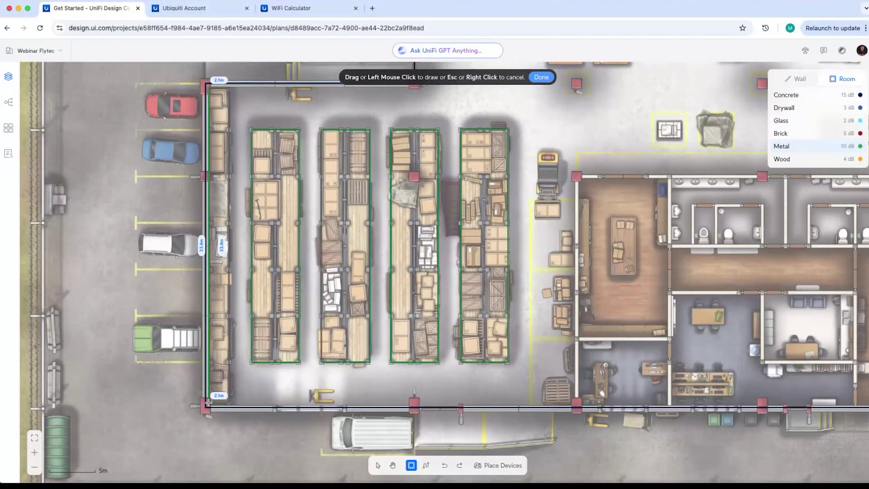
Draw a wood room around the entire office block in the warehouse's lower-right corner.
scroll(367, 312, right, 5)
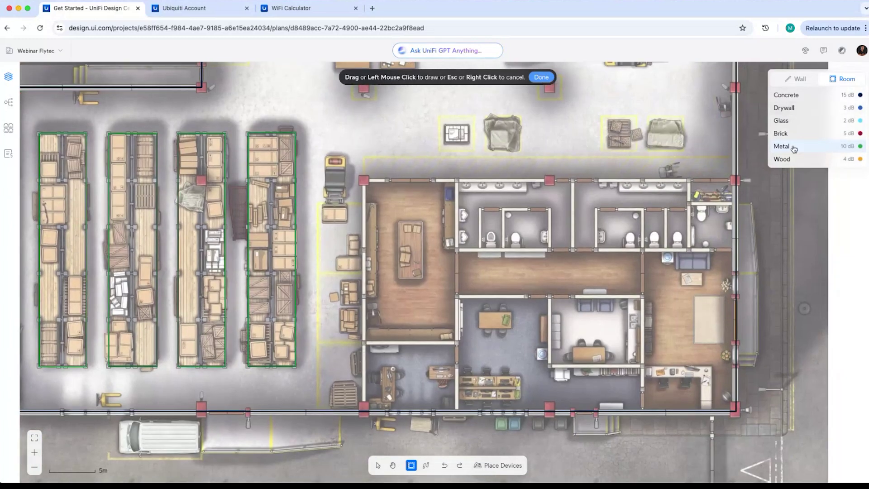
click(794, 161)
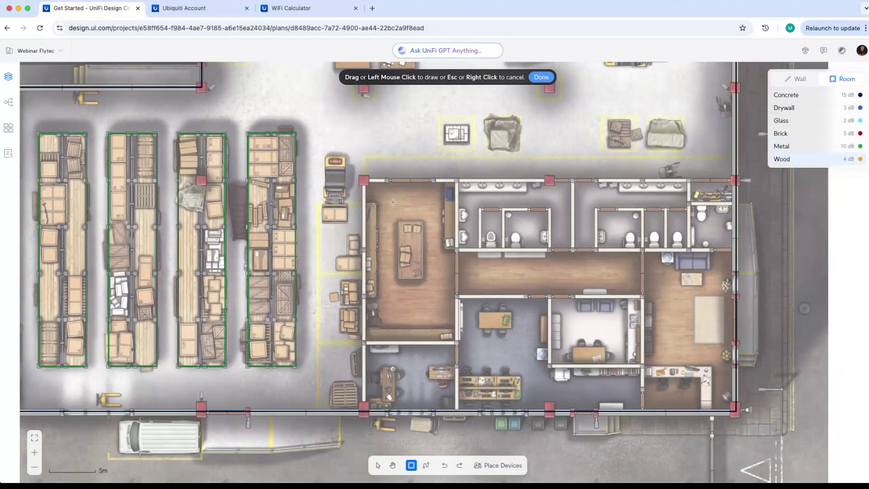
scroll(412, 228, right, 1)
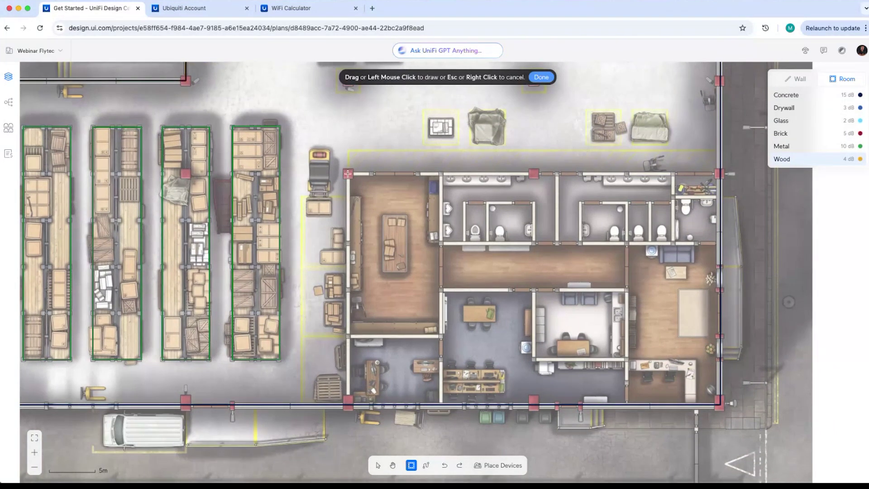
click(347, 174)
click(719, 404)
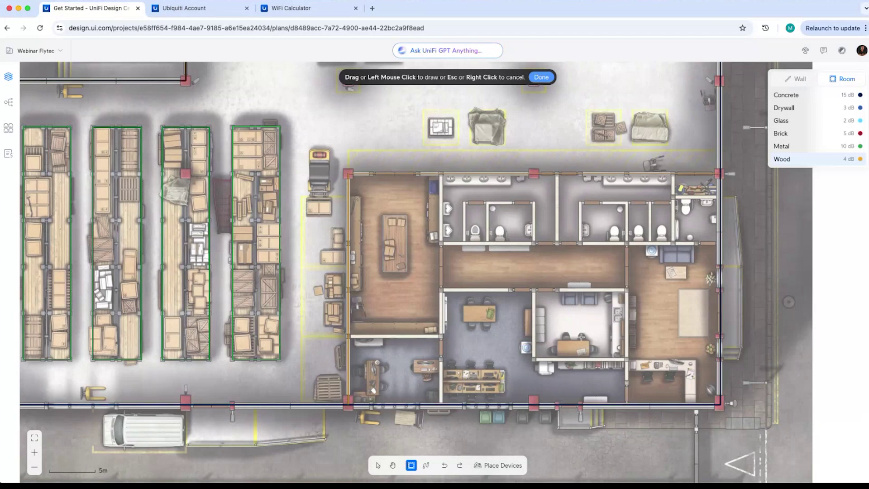
Draw a wood room around the office block's upper-left room with the central table.
scroll(416, 174, right, 1)
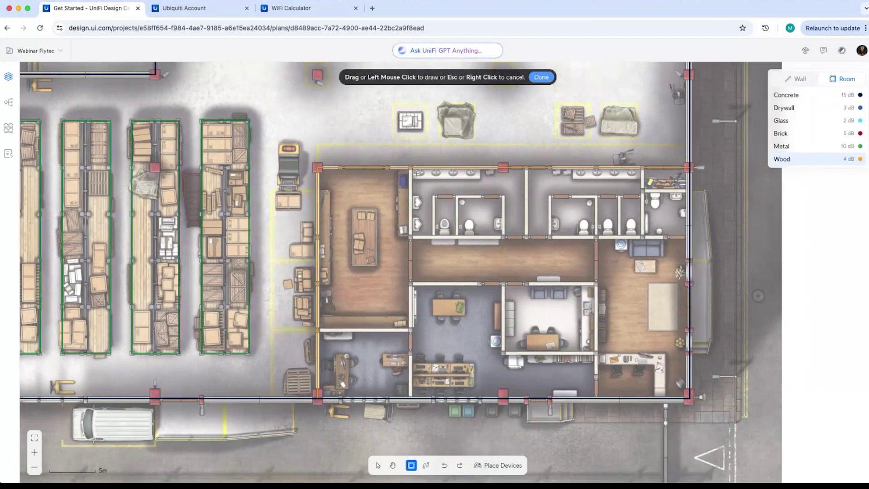
click(410, 167)
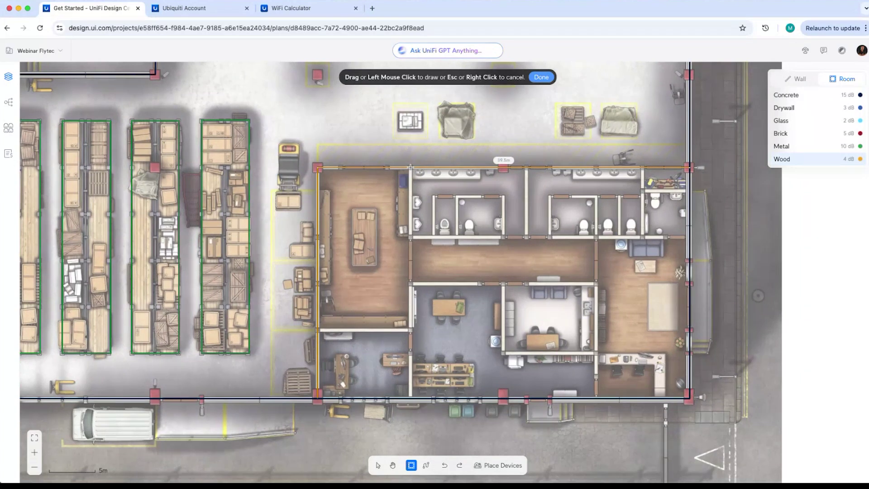
click(316, 330)
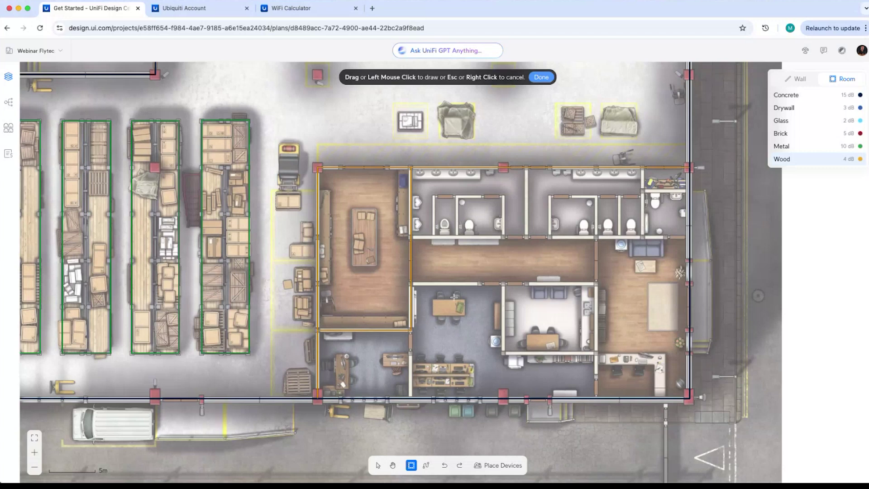
Draw wood rooms around the two large restrooms along the office block's upper edge.
click(410, 236)
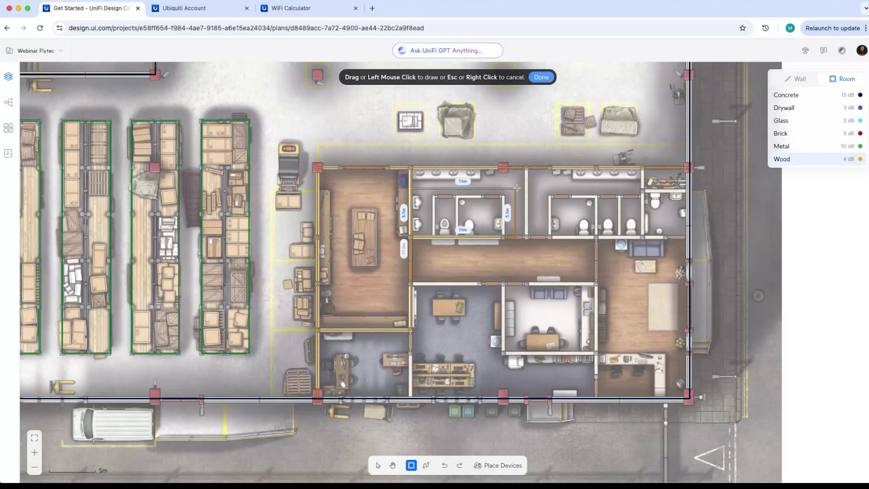
click(527, 167)
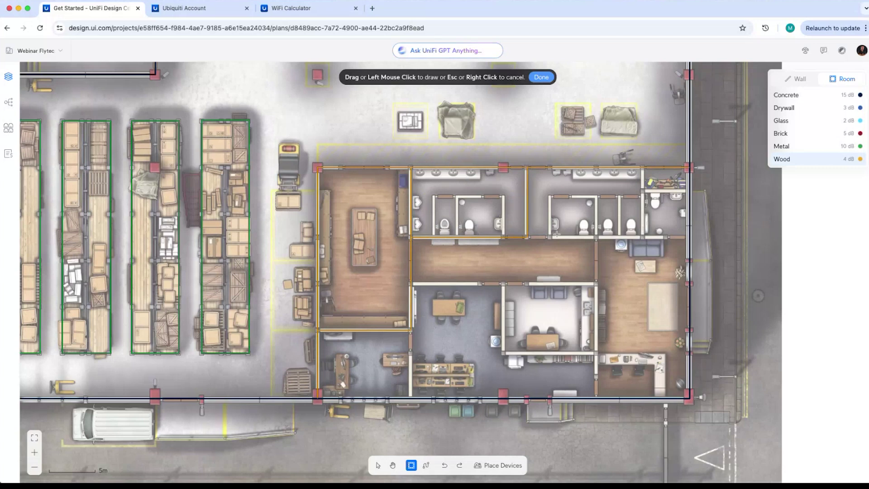
click(642, 236)
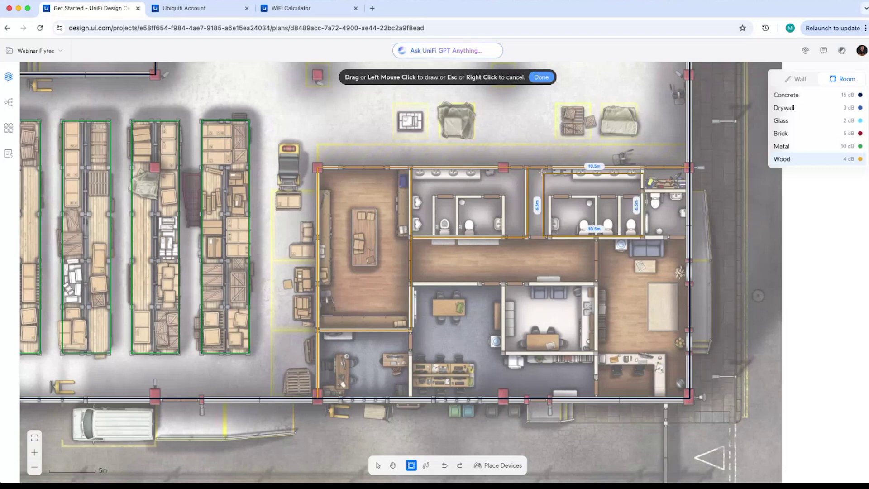
click(526, 167)
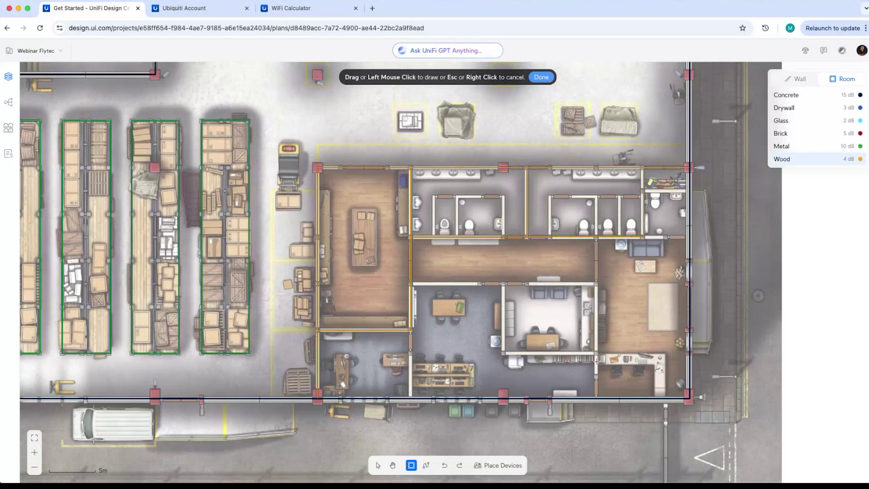
Draw wood rooms around the central area below the restrooms, its corridor of about 19.7 by 4.9 m, and the inner break room.
click(595, 236)
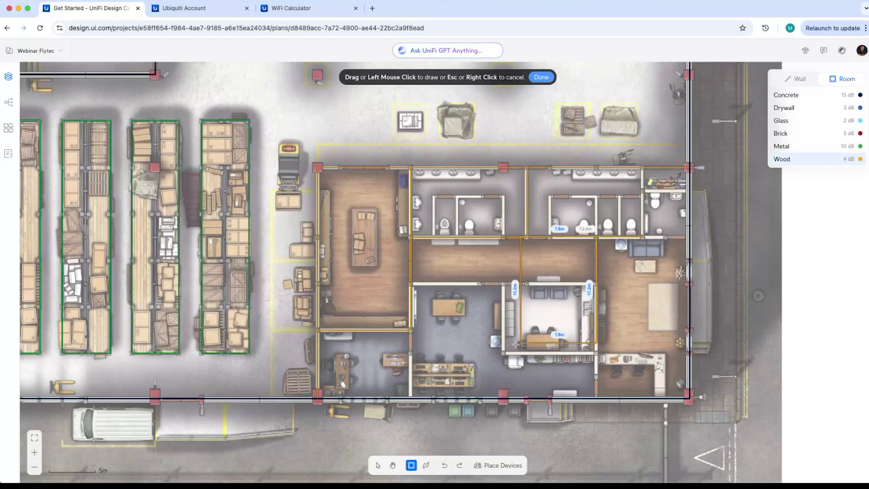
click(410, 396)
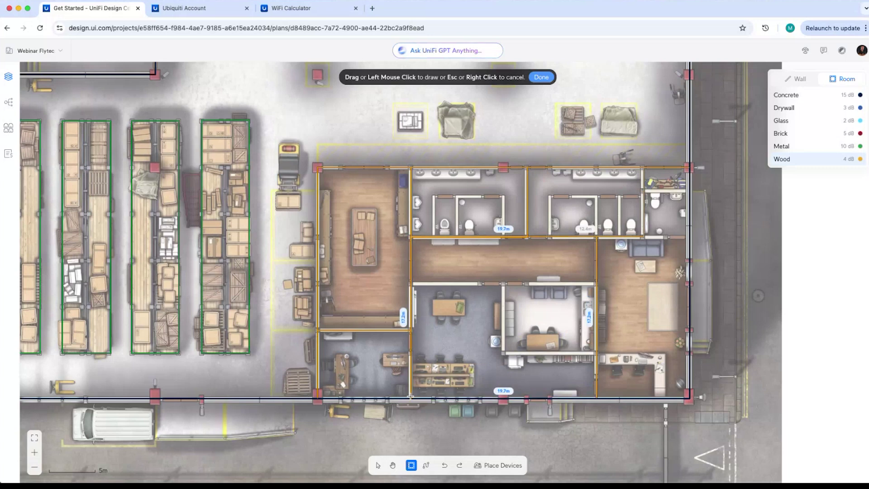
click(410, 236)
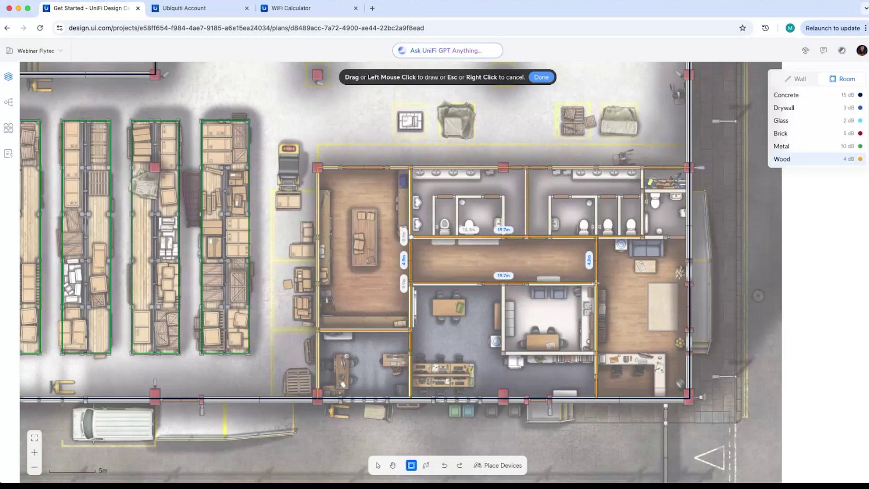
click(596, 283)
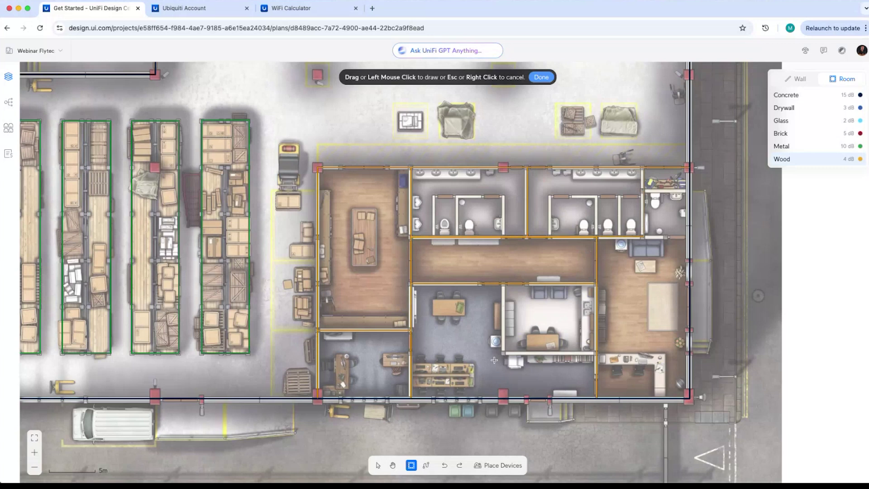
click(503, 352)
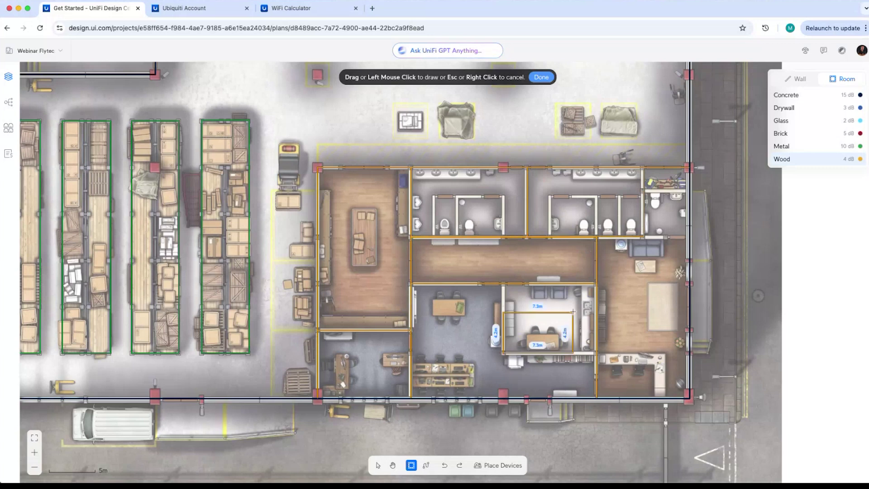
click(596, 283)
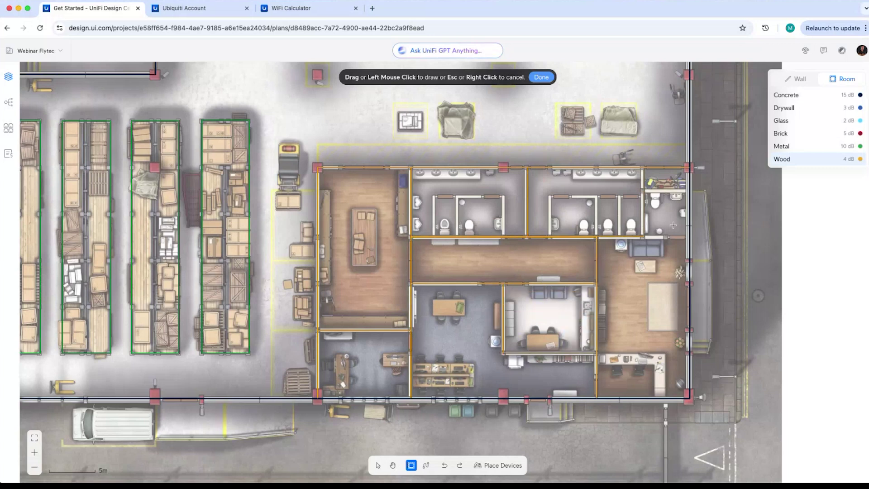
Draw wood rooms around the left restroom's stall enclosure, about 7.5 m wide, and its larger right-hand stall.
click(503, 196)
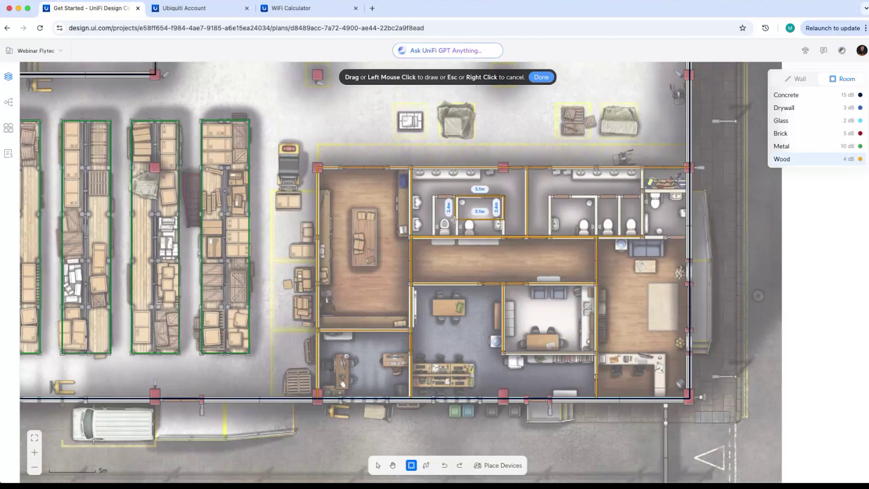
click(433, 236)
click(503, 196)
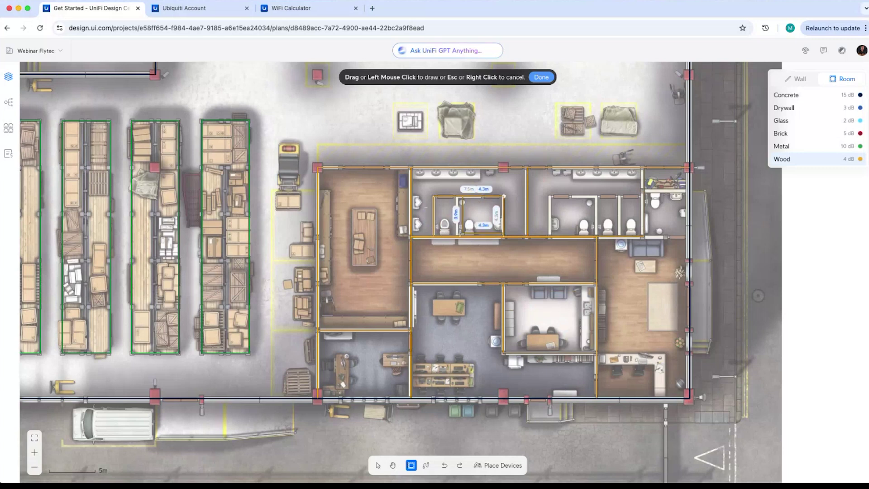
click(455, 236)
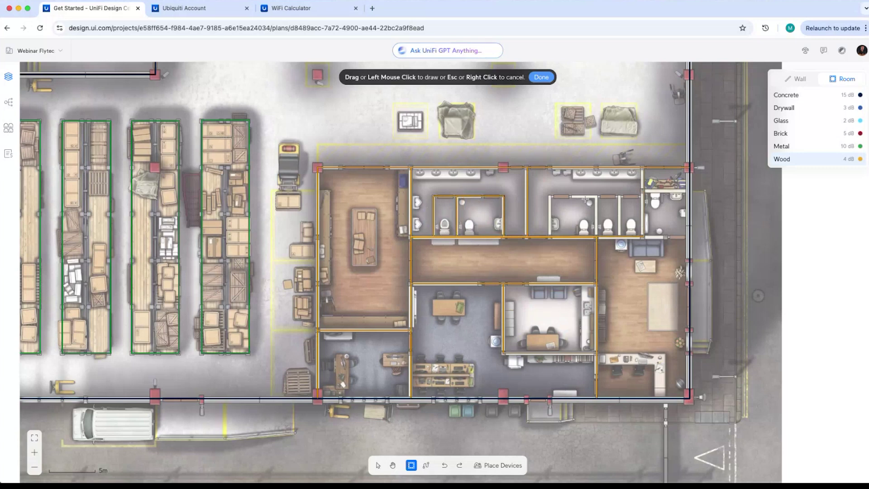
Draw wood rooms around the right restroom's stall enclosure and its individual stalls, and around the small restroom beside the right exterior wall.
click(548, 196)
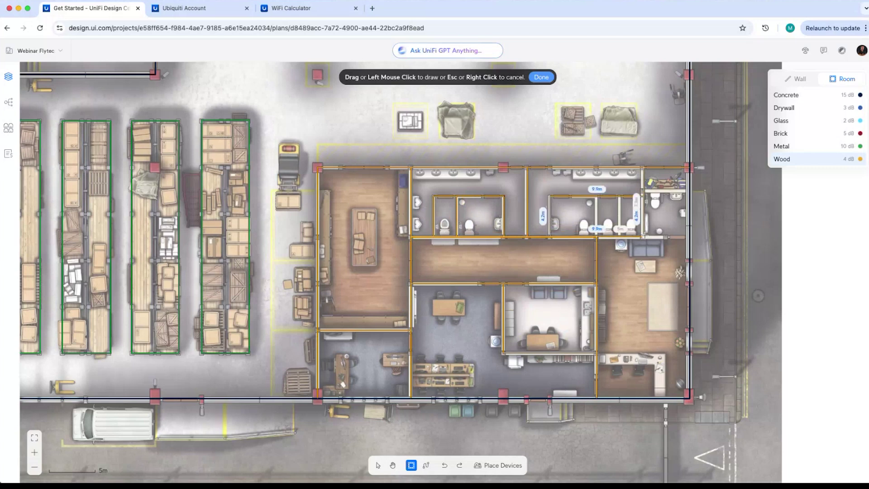
click(644, 236)
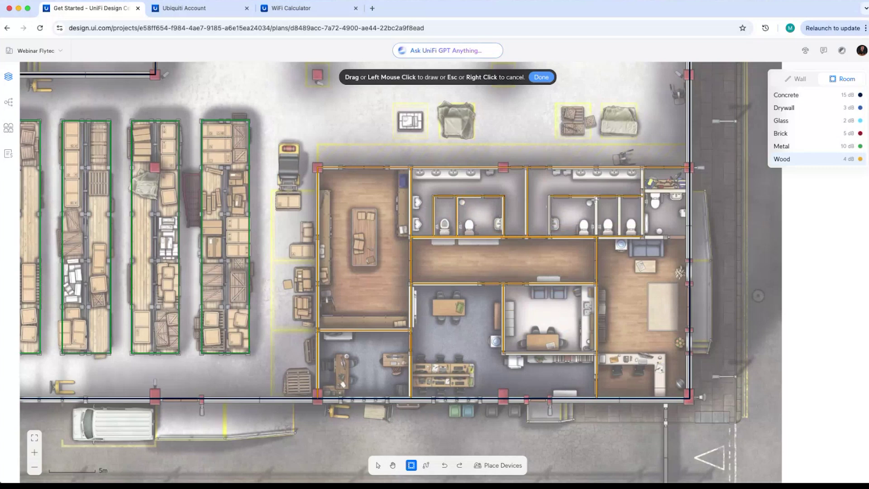
click(549, 196)
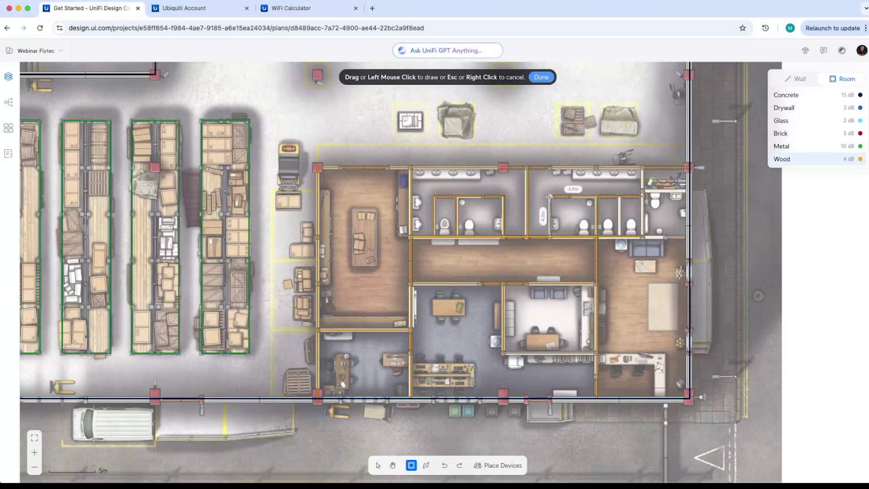
click(597, 236)
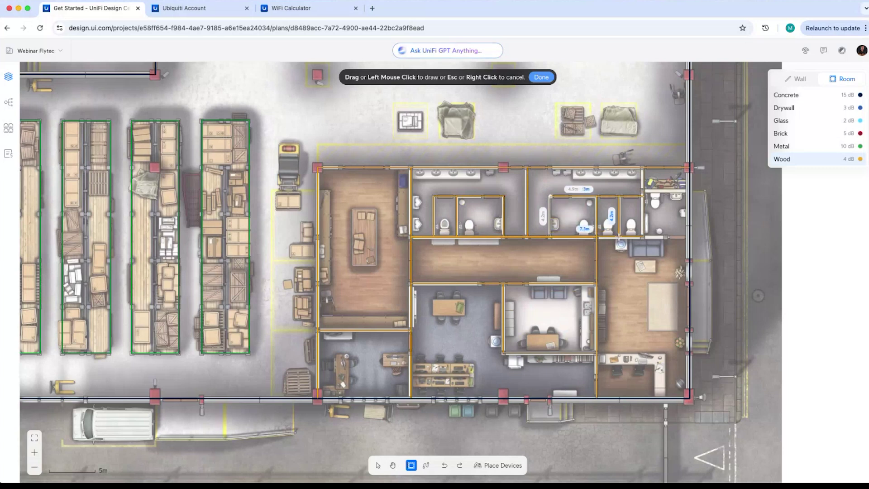
click(619, 236)
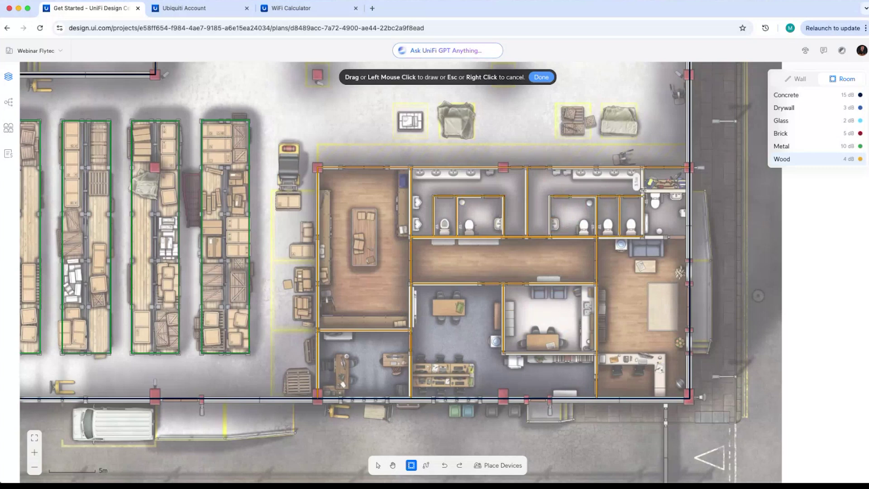
drag(641, 190, 688, 237)
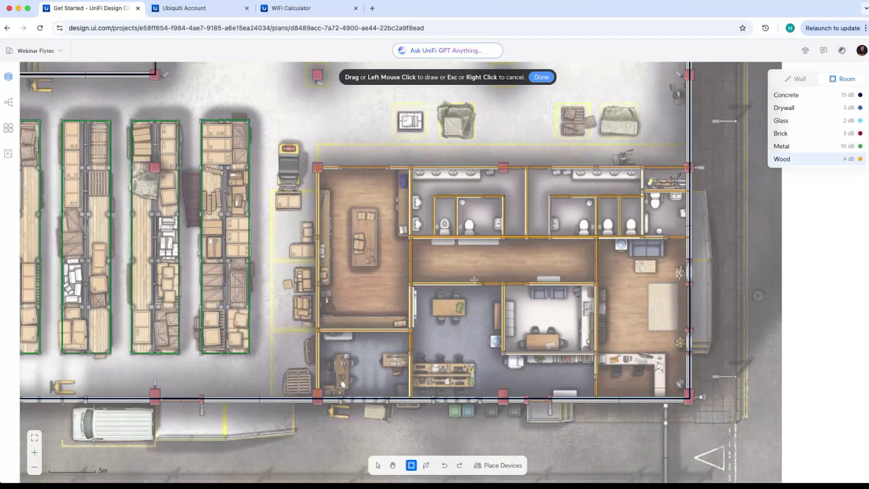
Examine the mapped exterior walls, storage racks and office rooms across the warehouse floor plan.
scroll(382, 128, up, 5)
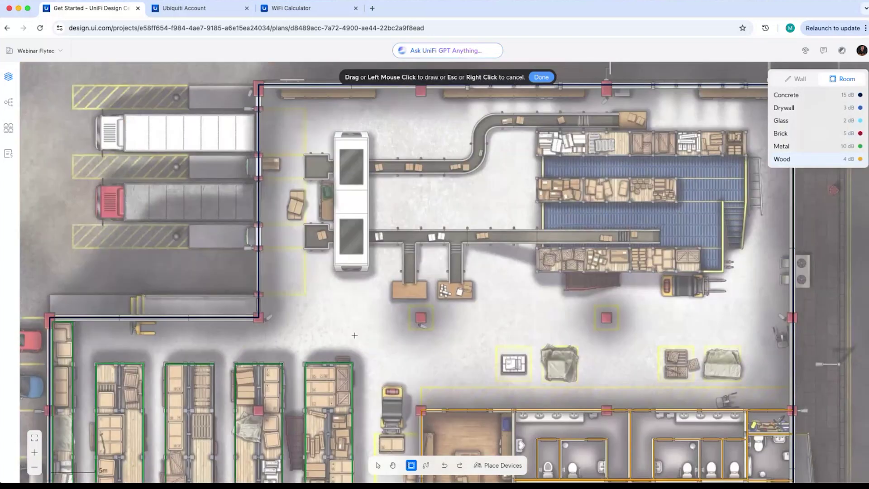
scroll(354, 335, left, 5)
scroll(354, 335, down, 3)
scroll(515, 298, down, 3)
scroll(515, 298, right, 2)
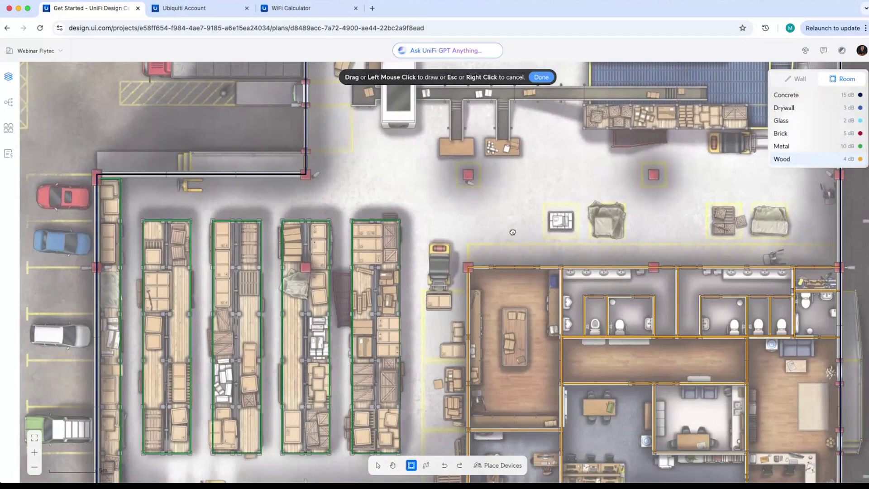
scroll(512, 232, down, 2)
scroll(512, 233, right, 1)
scroll(412, 274, down, 3)
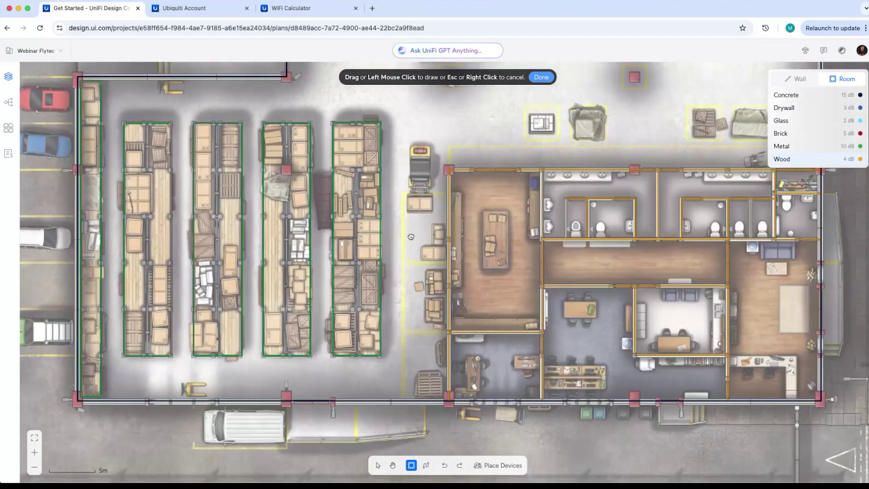
middle_drag(410, 237, 419, 260)
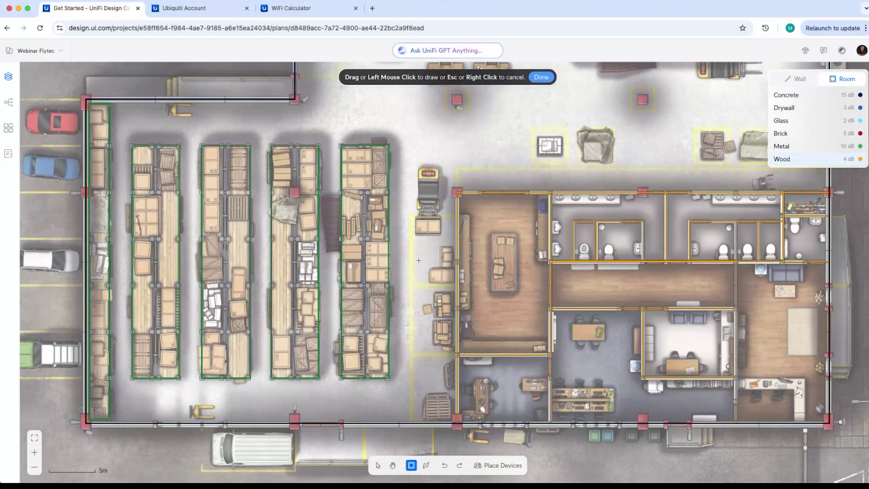
Place four ceiling-mounted U7 Pro Max access points in the office block: the left table room, right-hand room, central office and corridor.
click(503, 466)
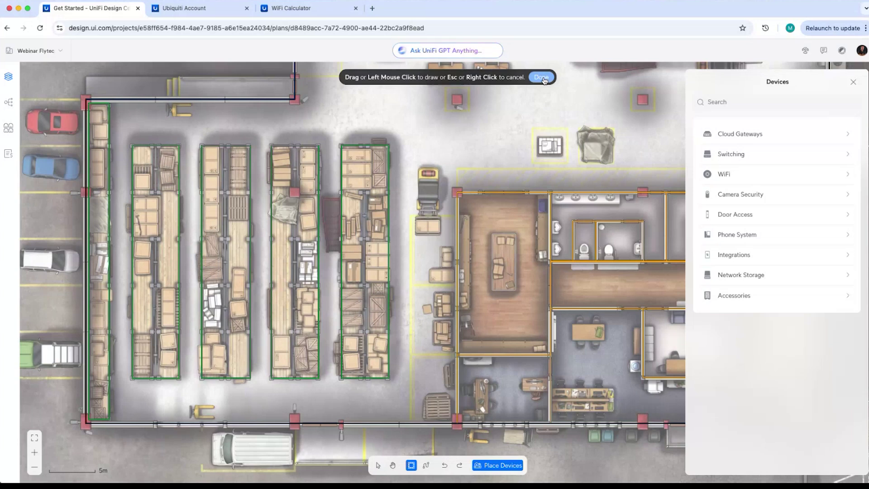
click(747, 177)
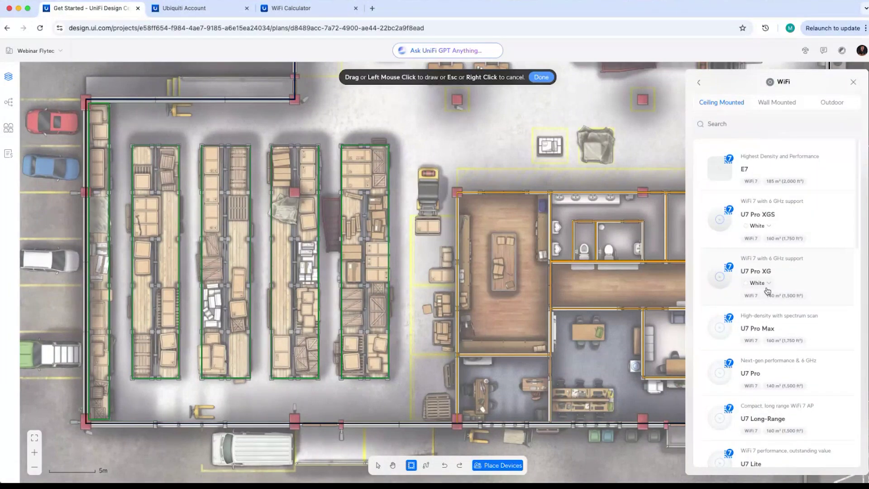
scroll(767, 291, down, 1)
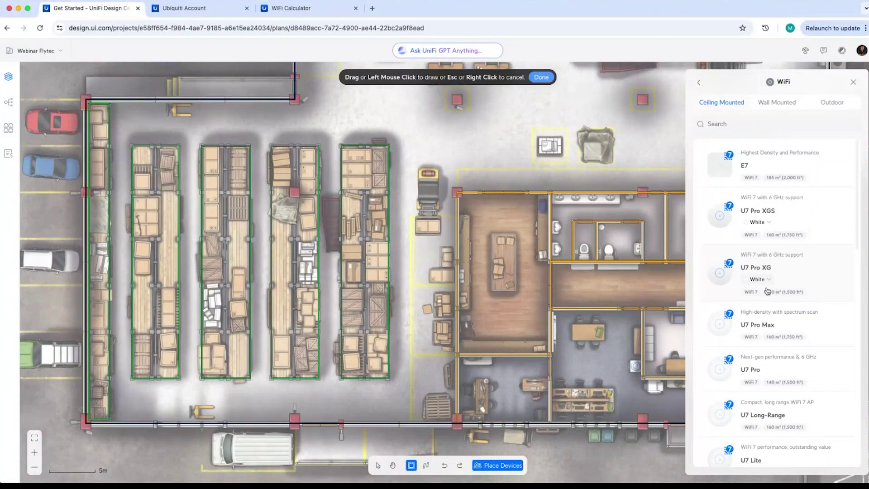
click(766, 290)
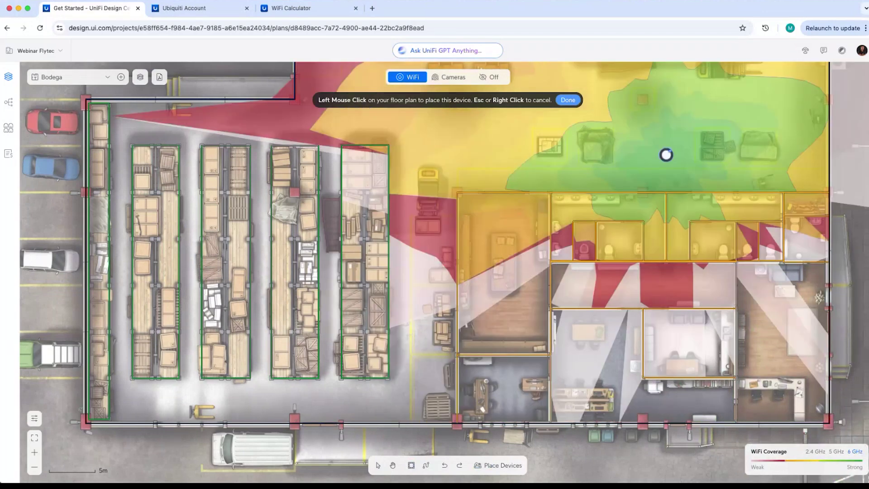
scroll(666, 155, right, 5)
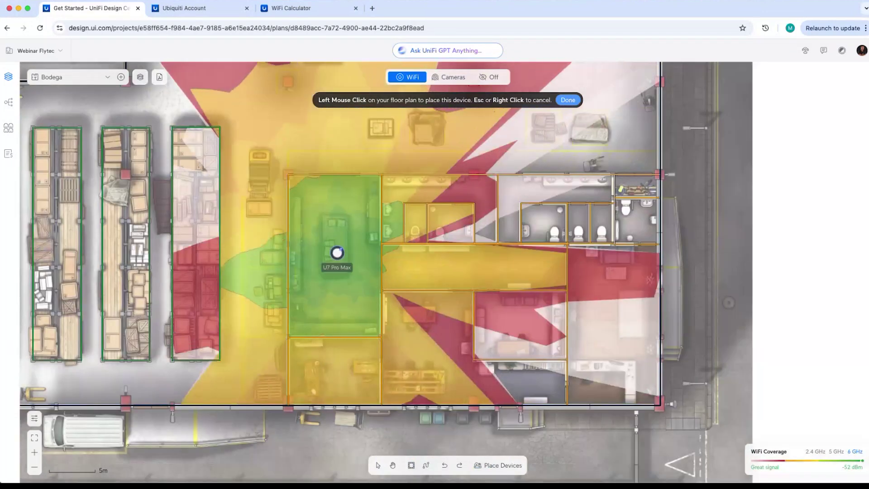
click(336, 252)
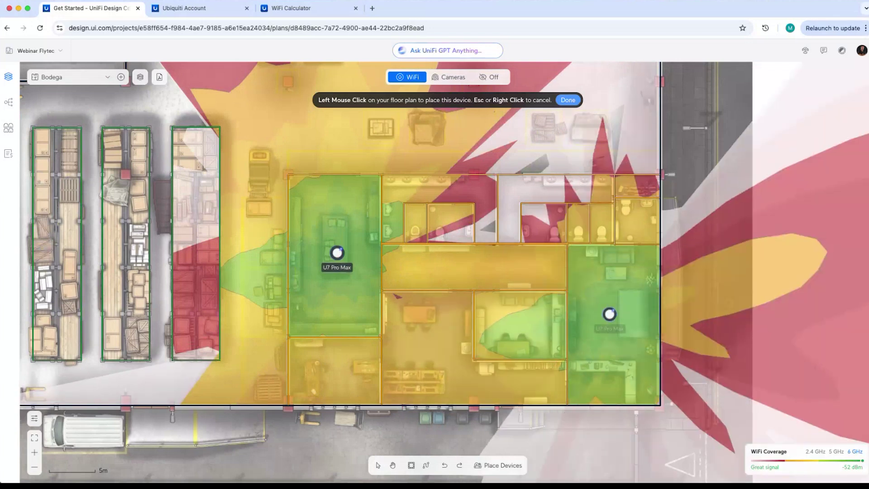
click(609, 314)
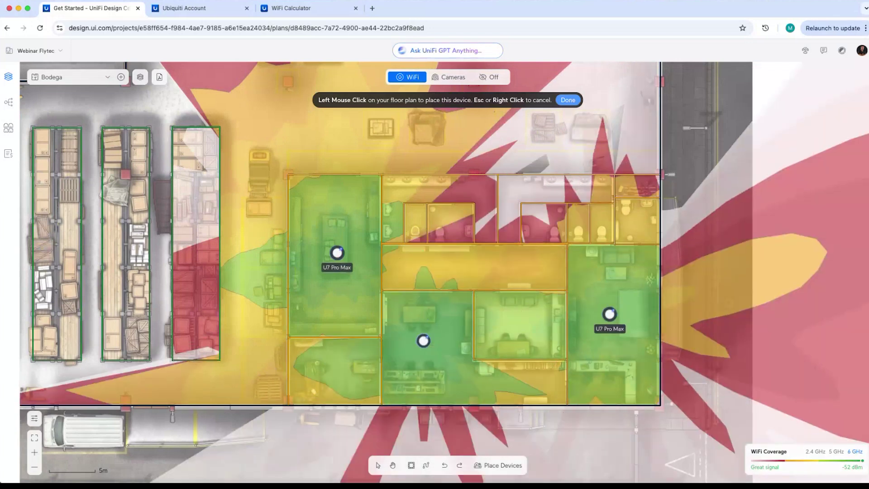
click(422, 355)
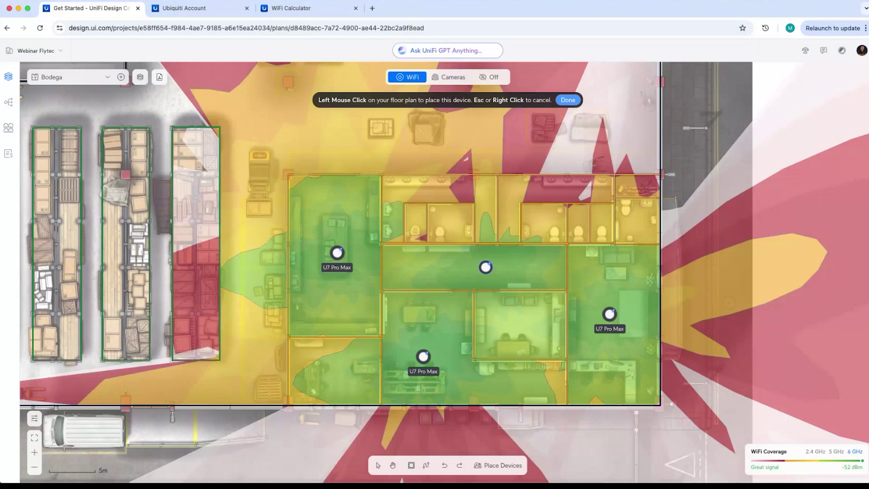
click(485, 267)
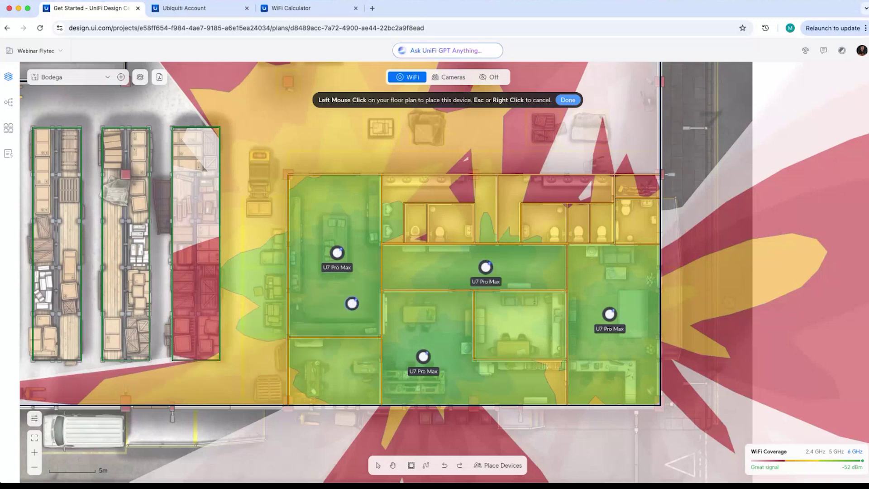
Preview another U7 Pro Max's coverage in the upper conveyor and storage hall, and end device placement without adding it.
drag(364, 303, 538, 311)
drag(475, 330, 475, 411)
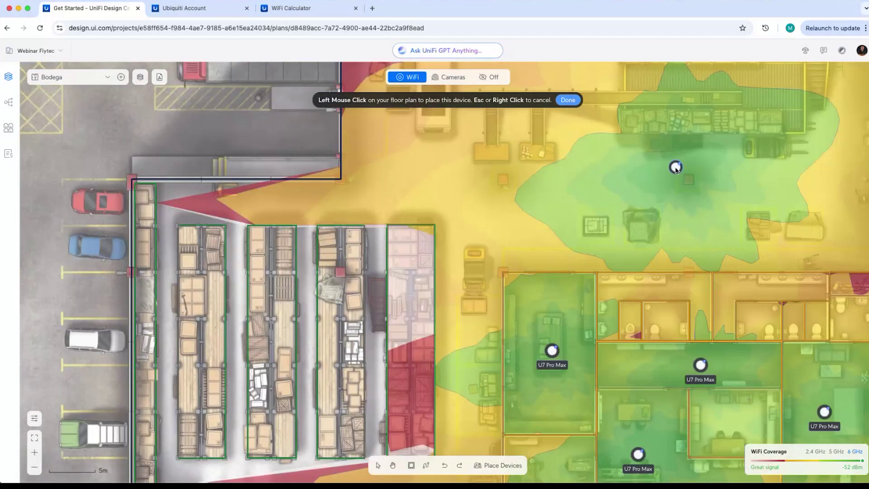
drag(675, 168, 419, 294)
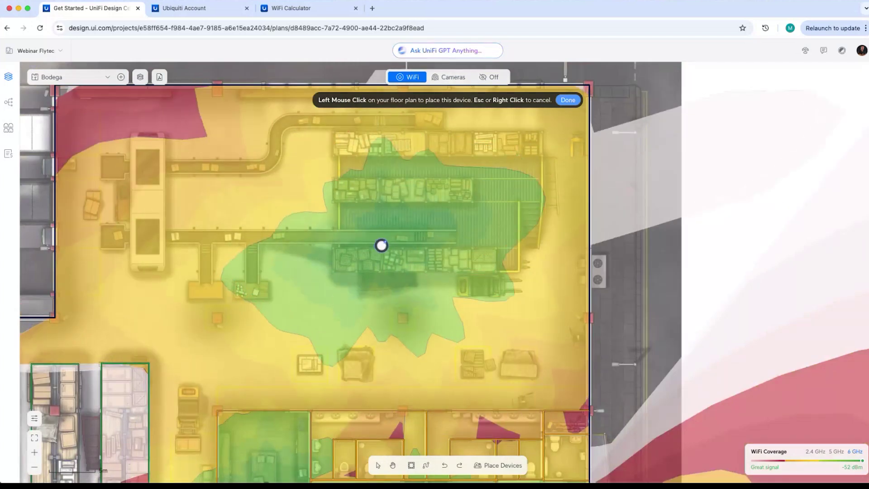
key(Escape)
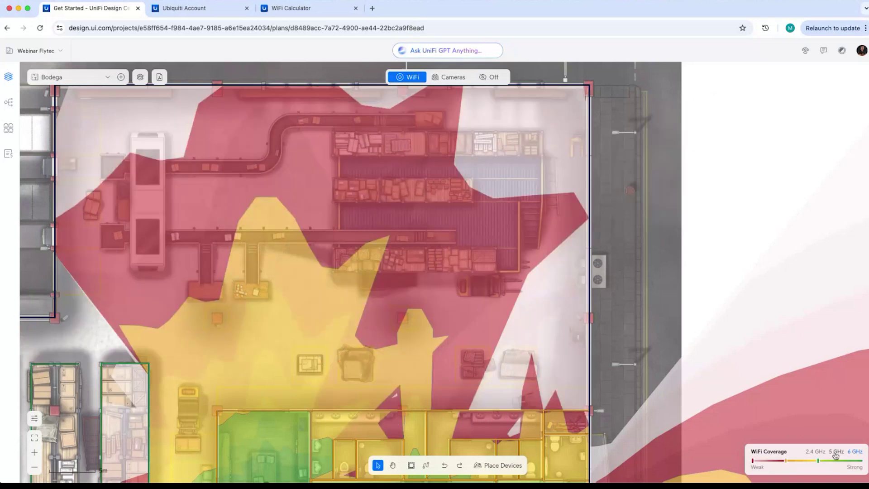
Show 5 GHz WiFi coverage and place a ceiling-mounted U7 Pro Max beside the racks in the centre of the upper conveyor hall.
click(836, 452)
drag(421, 329, 432, 252)
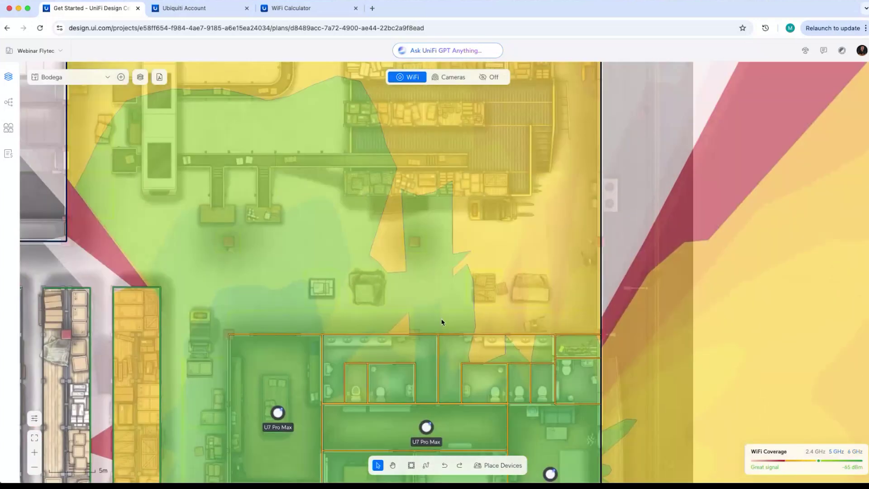
click(496, 466)
click(777, 176)
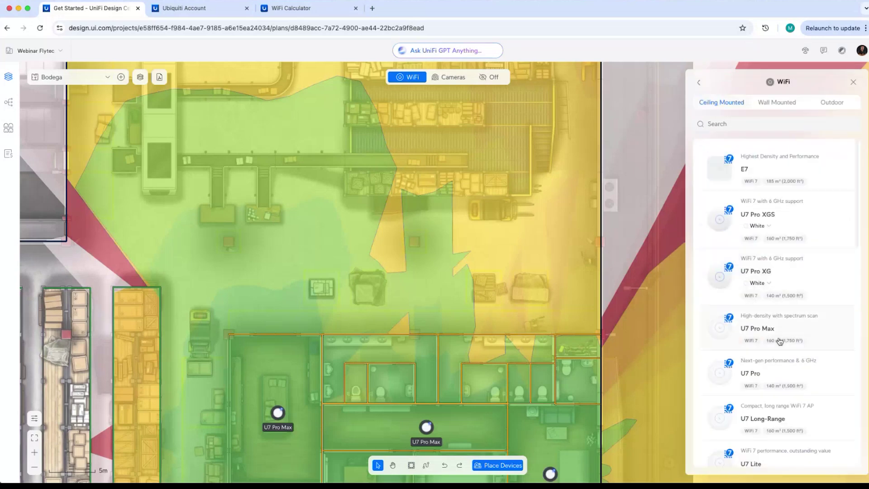
click(779, 341)
drag(331, 165, 365, 275)
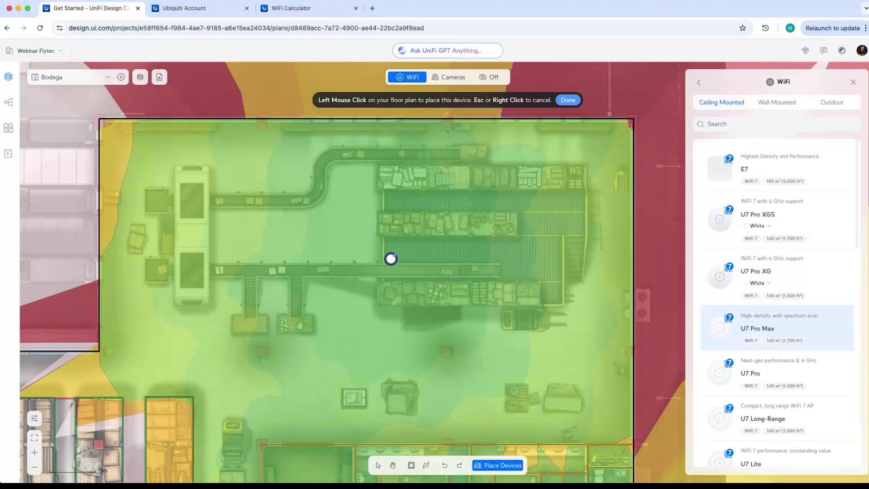
click(390, 258)
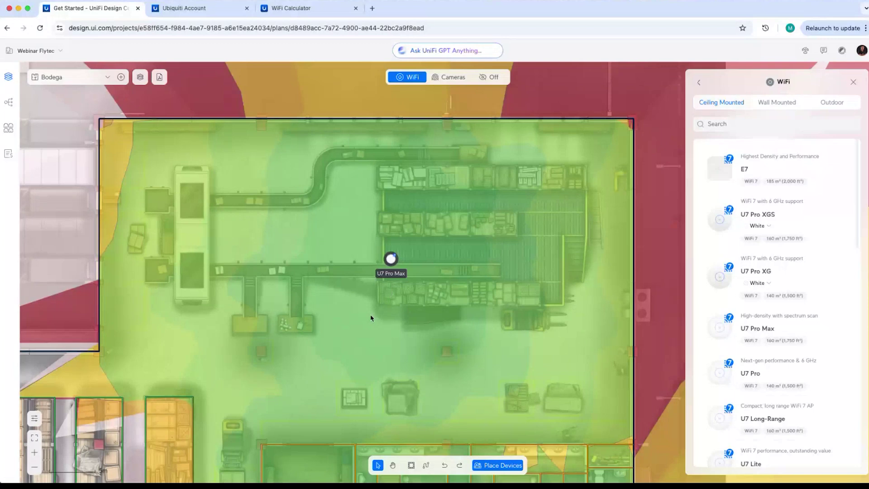
Place U7 Pro Max access points on the rack area's upper wall at the first aisle and lower wall at the second aisle.
drag(370, 318, 567, 124)
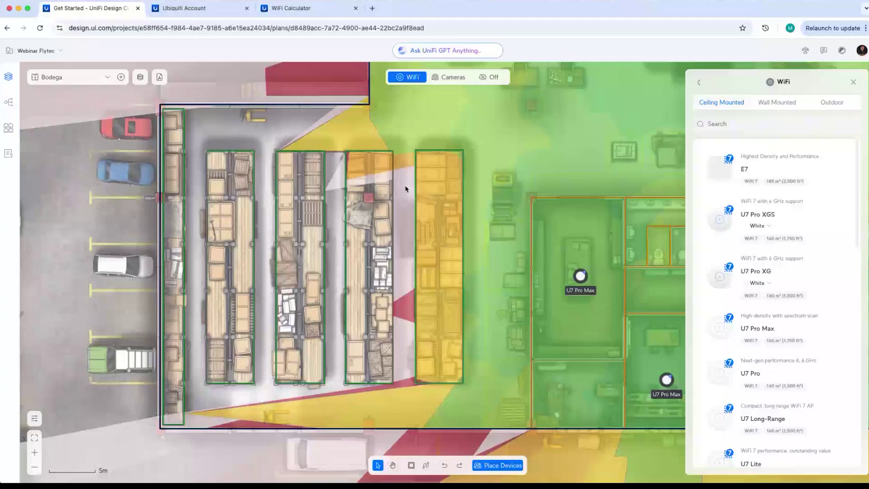
drag(500, 144, 331, 327)
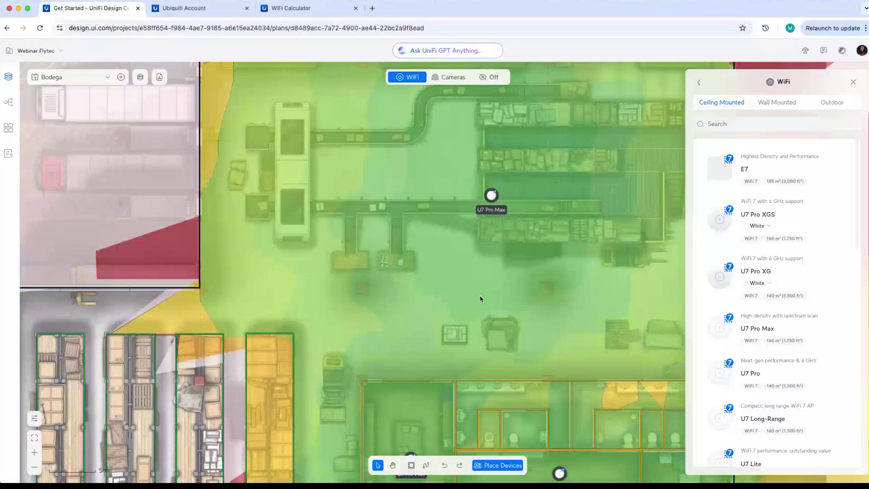
drag(480, 299, 390, 346)
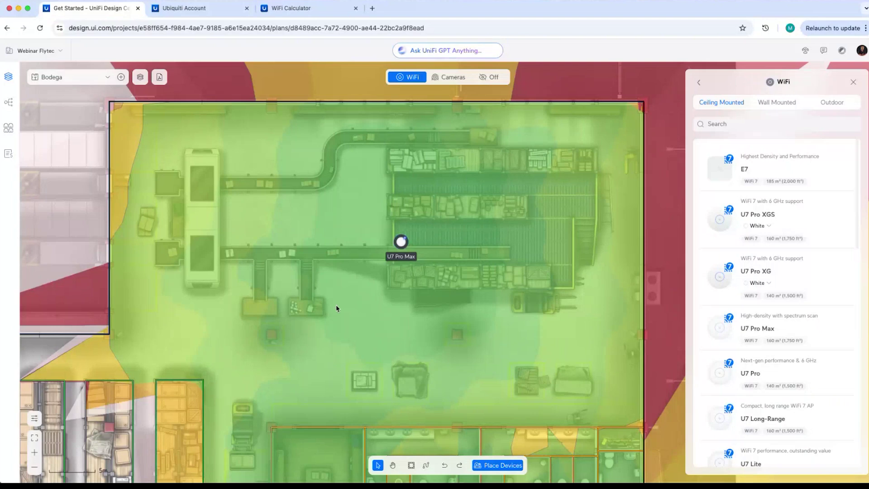
drag(336, 308, 551, 156)
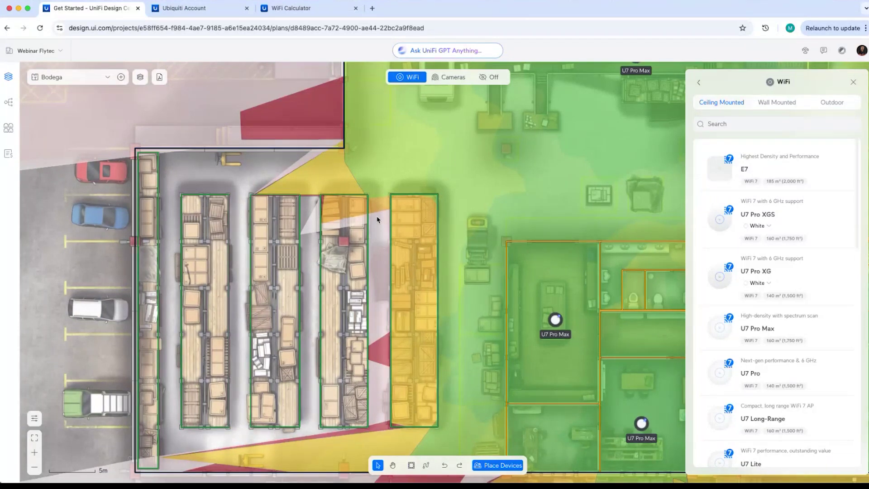
drag(377, 242, 450, 222)
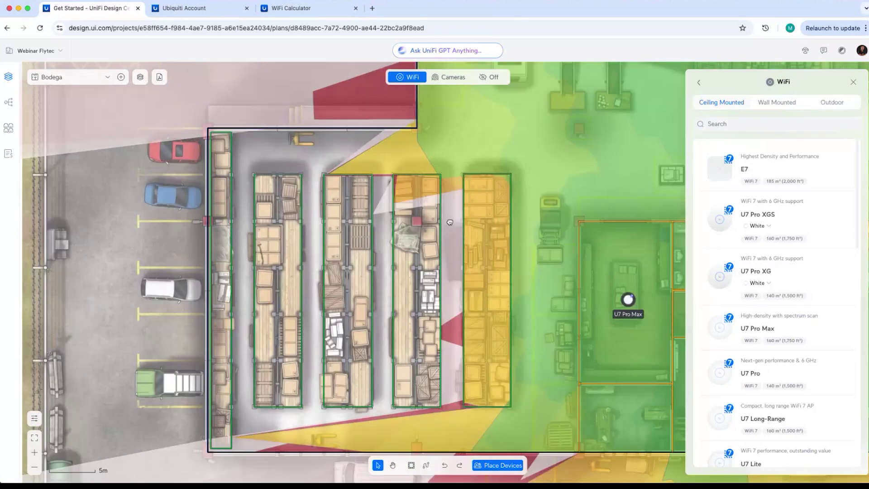
click(768, 328)
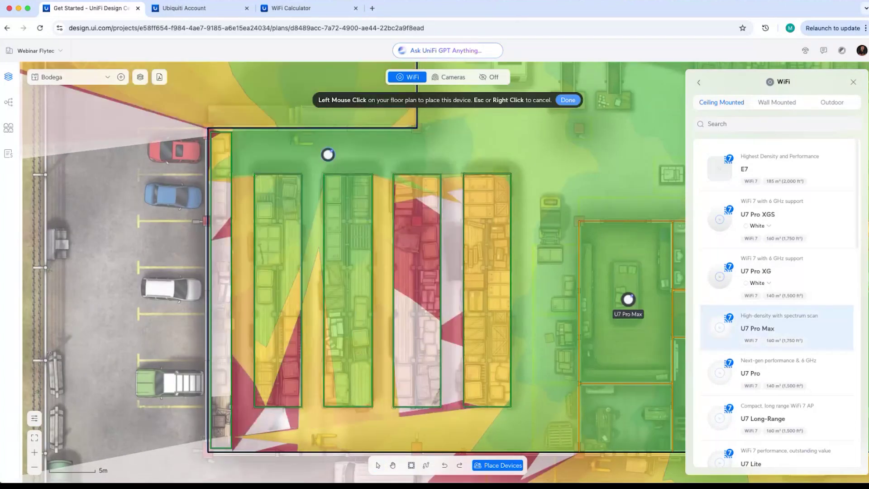
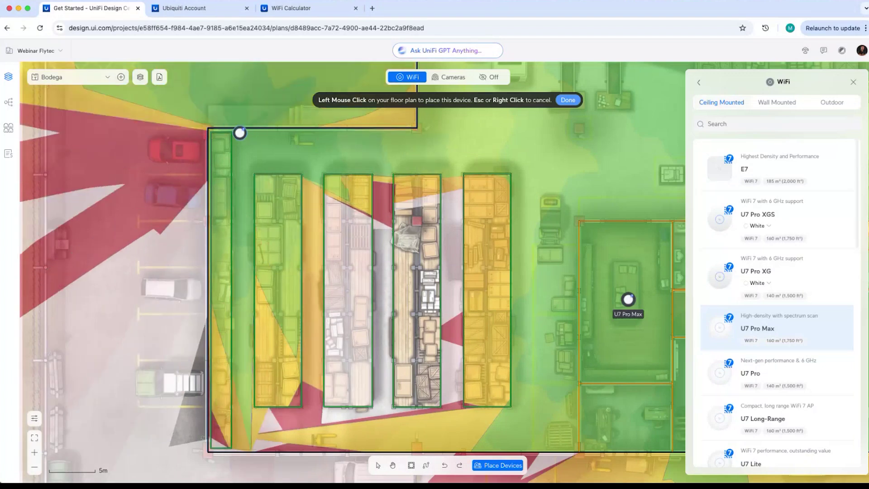
click(241, 130)
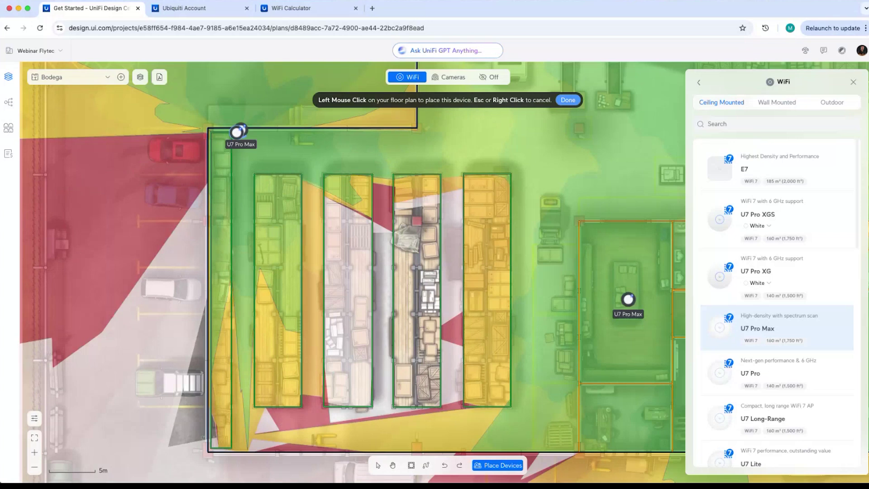
scroll(311, 442, left, 5)
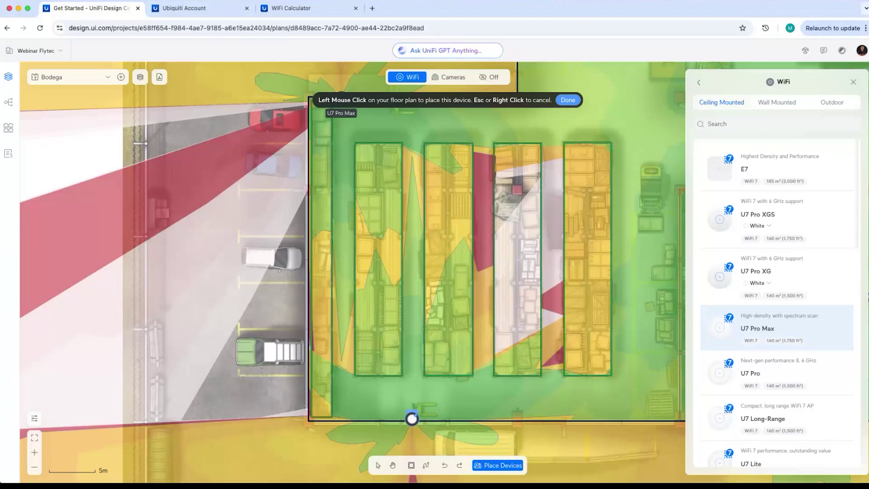
click(412, 418)
Place U7 Pro Max access points on the rack area's upper wall at the third aisle and lower wall at the fourth, and end placement.
scroll(476, 287, up, 4)
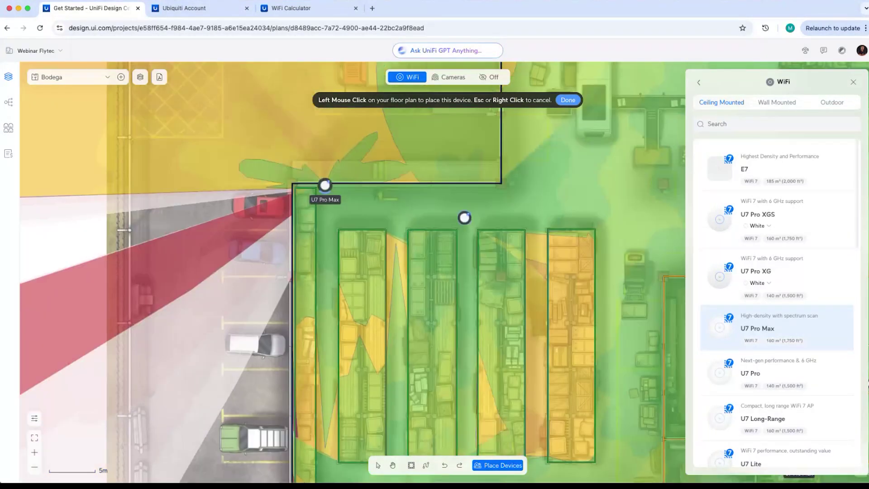
click(464, 186)
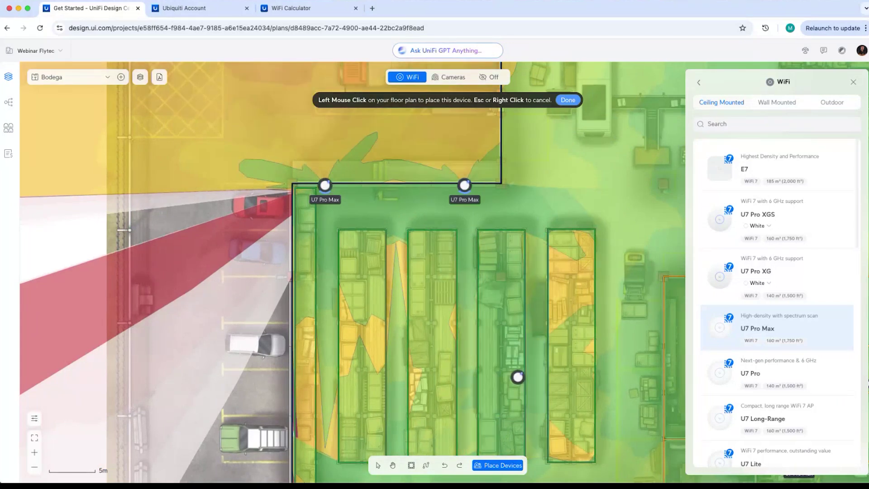
scroll(533, 402, down, 8)
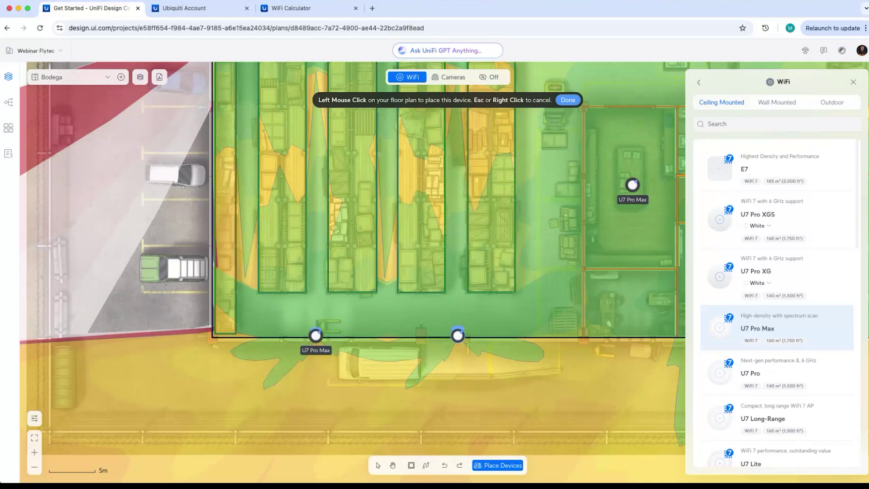
click(457, 335)
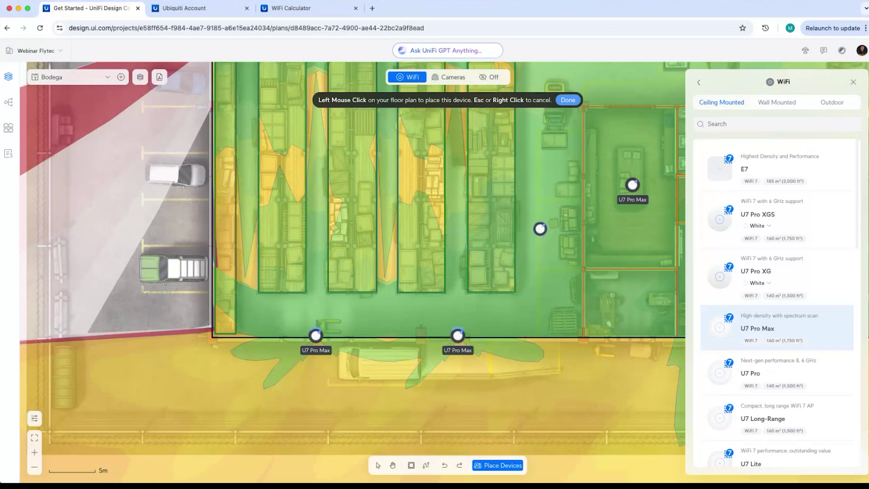
scroll(534, 230, up, 8)
key(Escape)
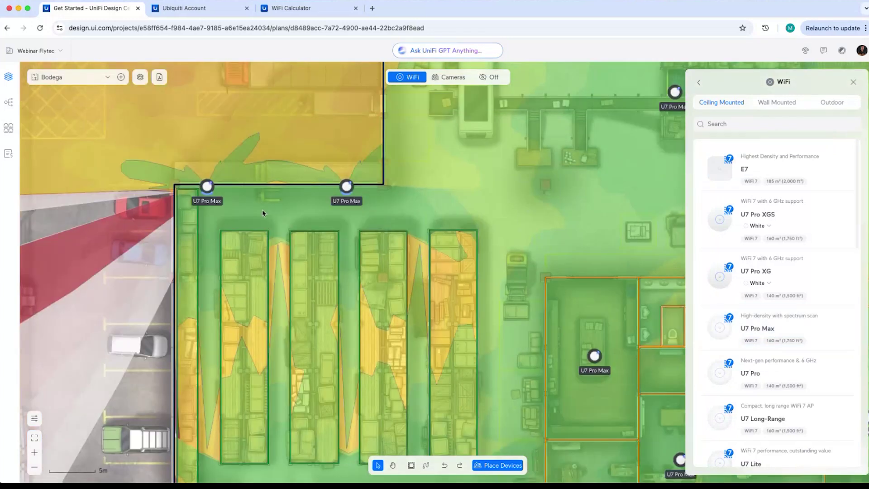
Delete the four U7 Pro Max access points along the rack area's upper and lower walls.
drag(262, 213, 378, 131)
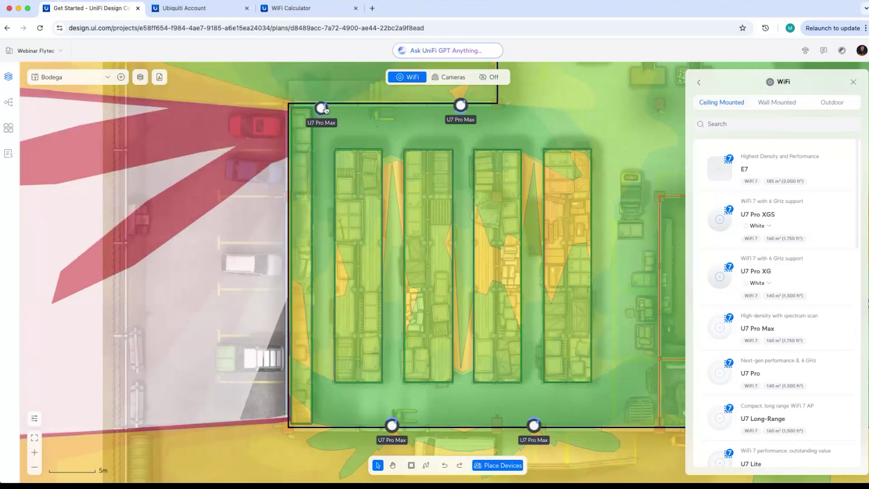
drag(325, 109, 324, 108)
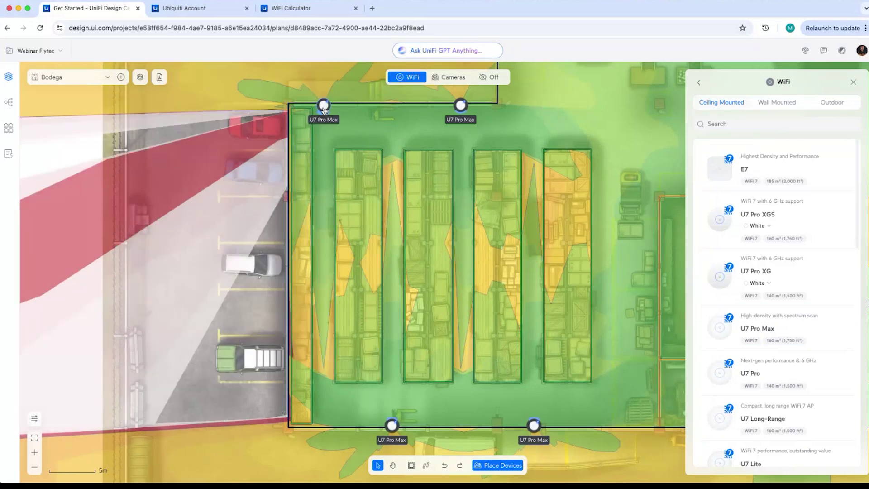
key(Delete)
click(393, 425)
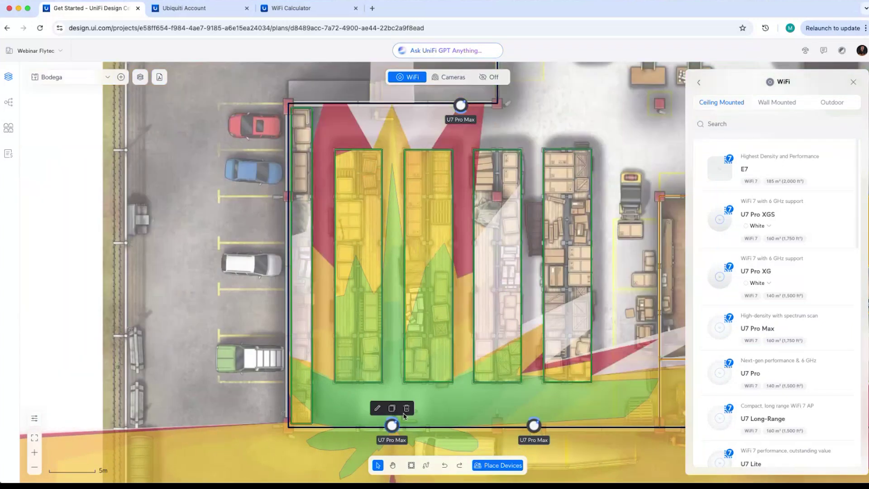
click(406, 409)
click(459, 106)
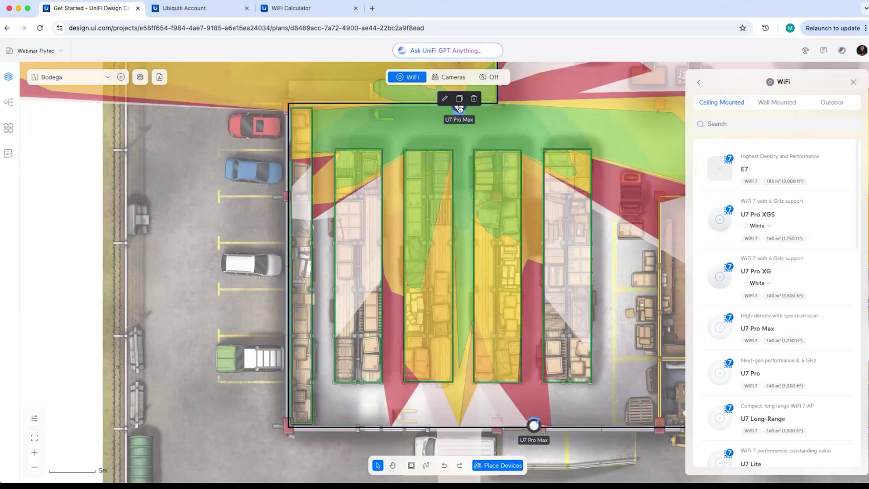
click(474, 98)
click(533, 426)
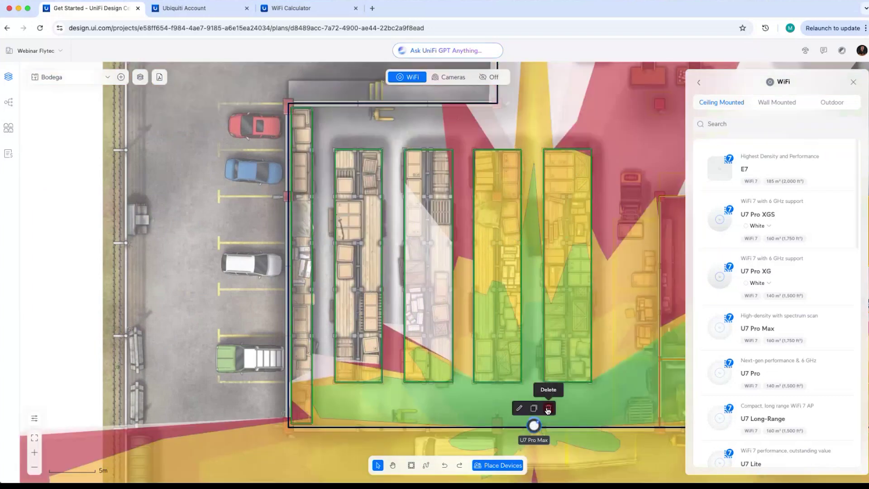
click(549, 408)
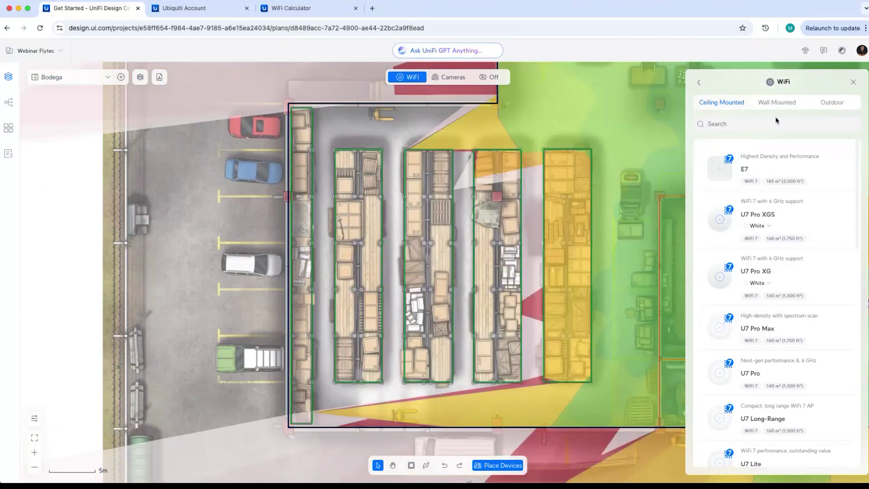
Choose the U7 Outdoor from the outdoor WiFi models and place one on the rack area's upper wall at the first aisle.
click(832, 102)
scroll(771, 305, down, 4)
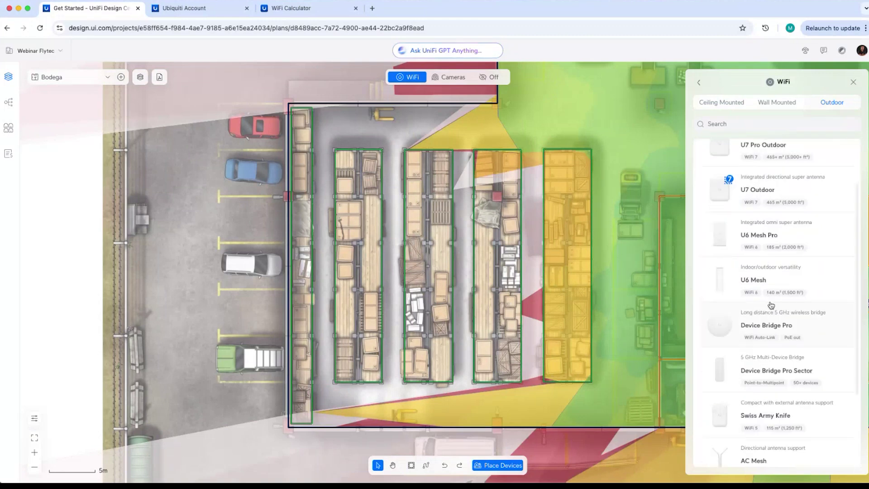
scroll(770, 306, down, 1)
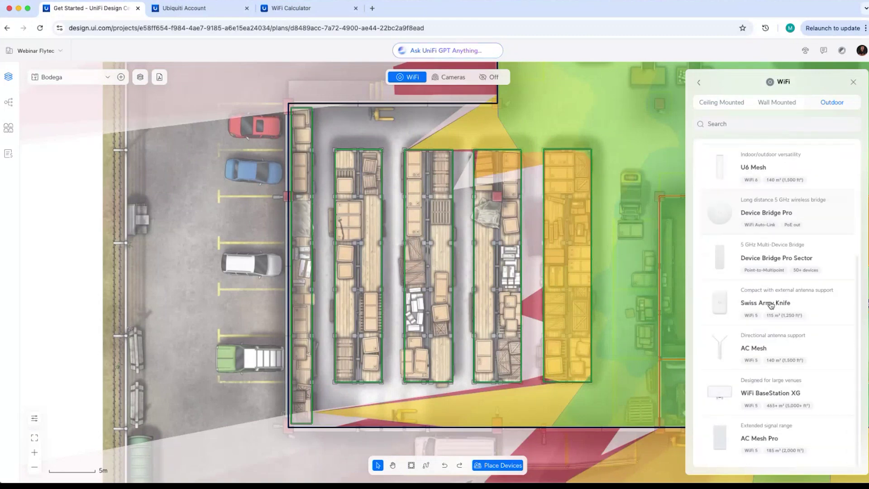
scroll(772, 302, up, 5)
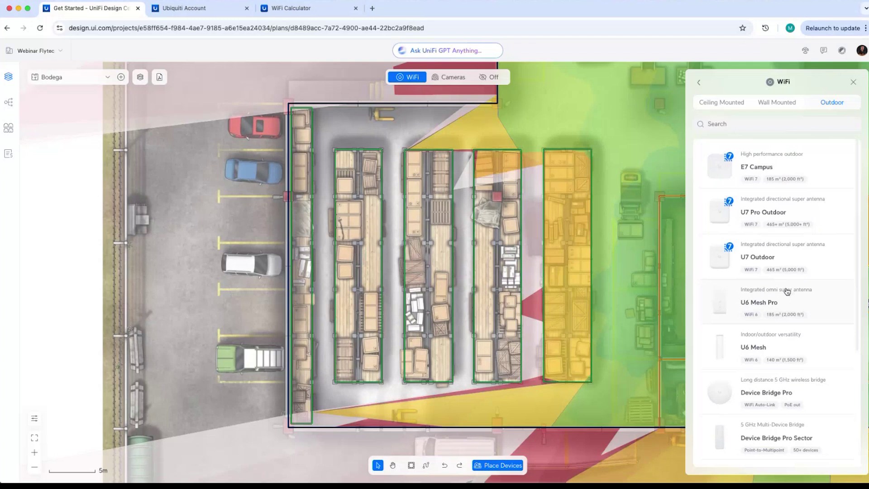
scroll(787, 253, down, 1)
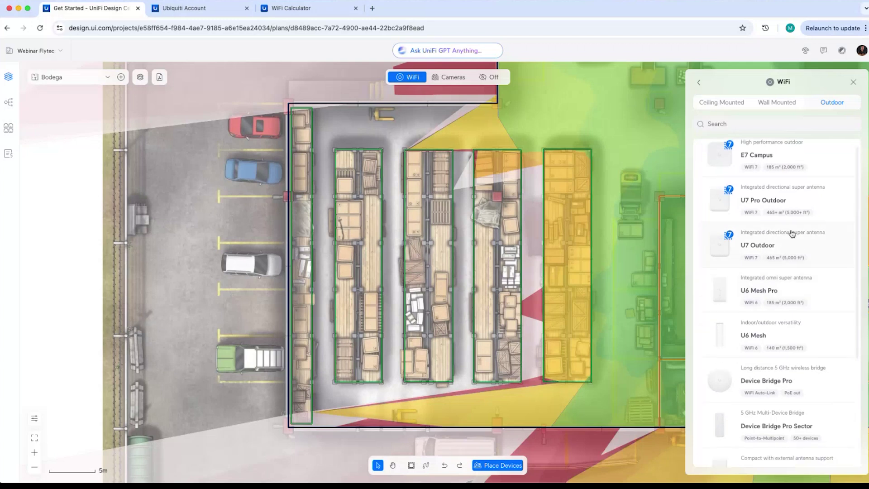
click(791, 234)
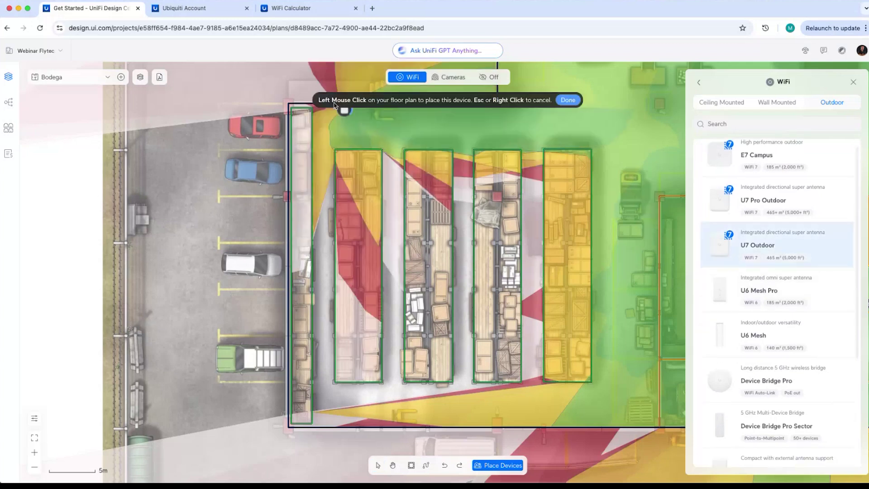
scroll(329, 125, up, 4)
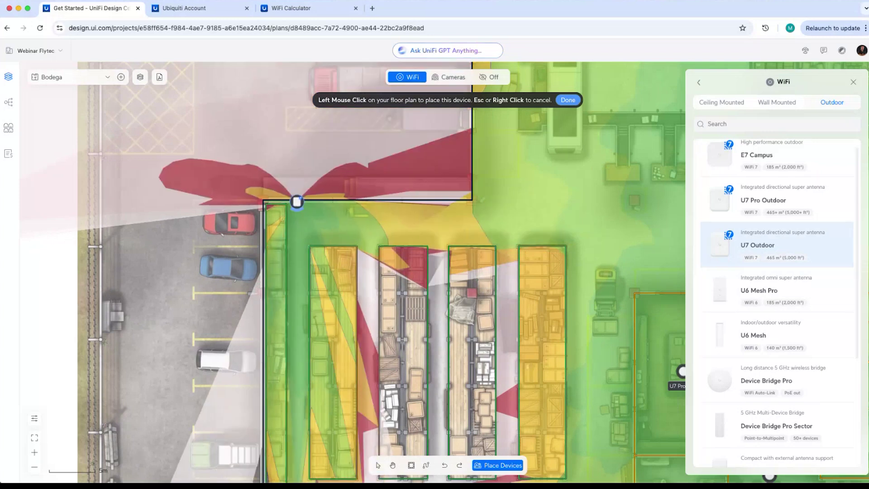
click(297, 202)
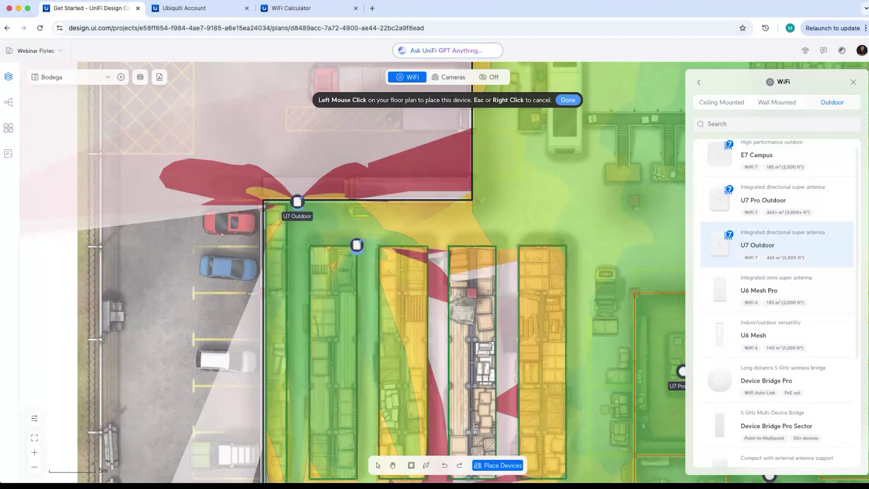
Place U7 Outdoor access points on the rack area's lower wall at the second aisle and upper wall at the third aisle.
scroll(358, 258, down, 5)
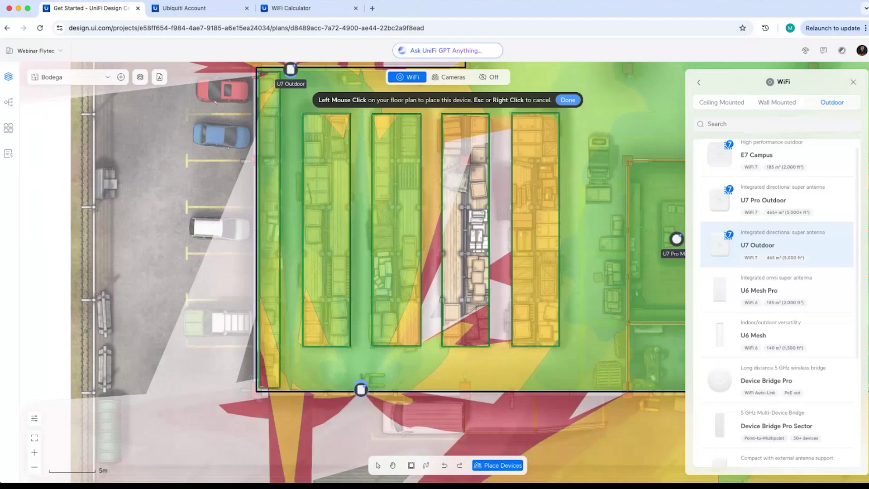
click(361, 389)
scroll(442, 140, up, 3)
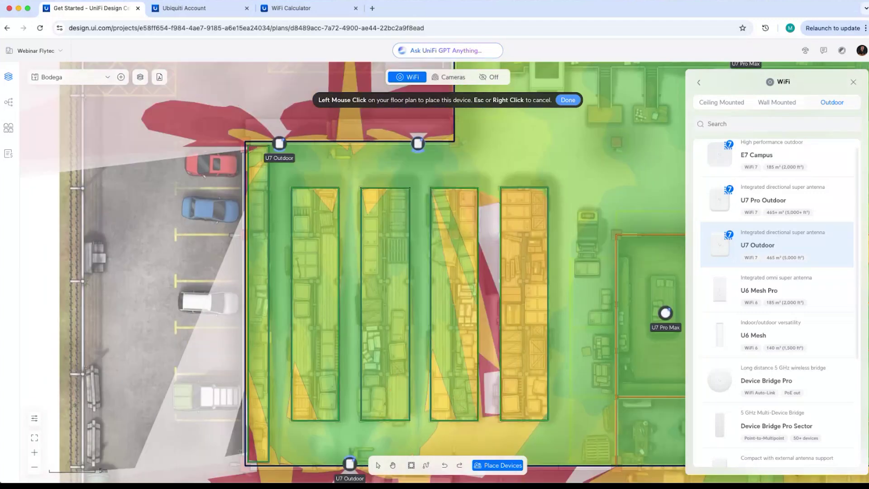
click(419, 143)
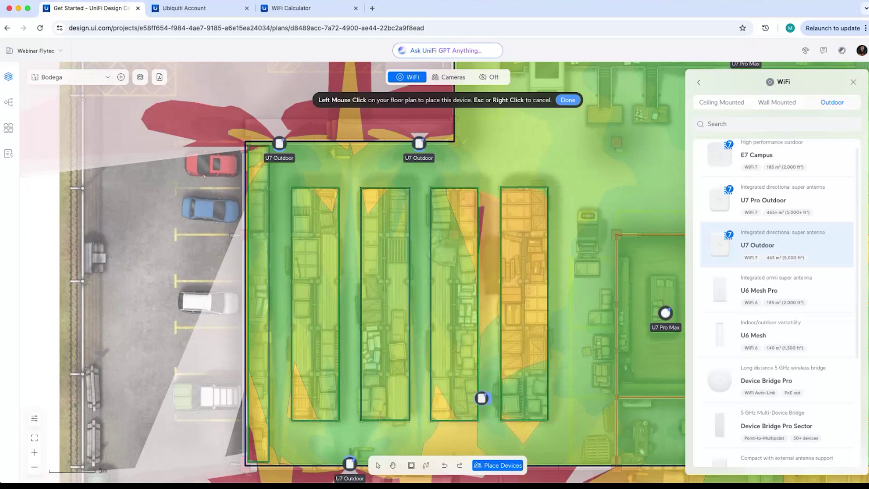
Place a U7 Outdoor on the rack area's lower wall at the fourth aisle, end placement and close the device list.
scroll(482, 398, down, 2)
scroll(481, 400, down, 4)
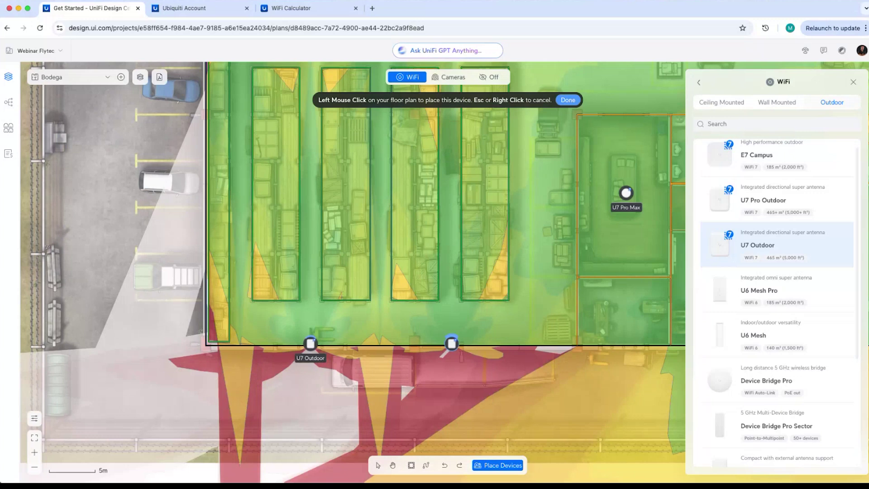
click(452, 344)
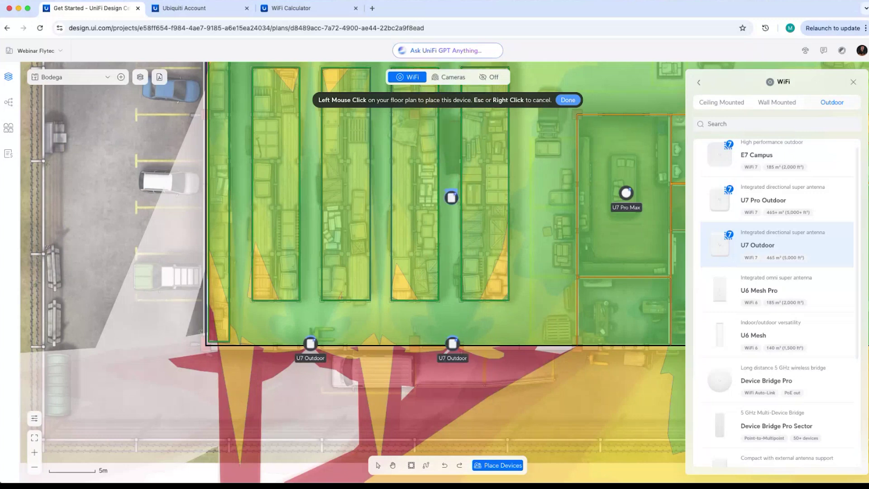
scroll(451, 197, up, 5)
key(Escape)
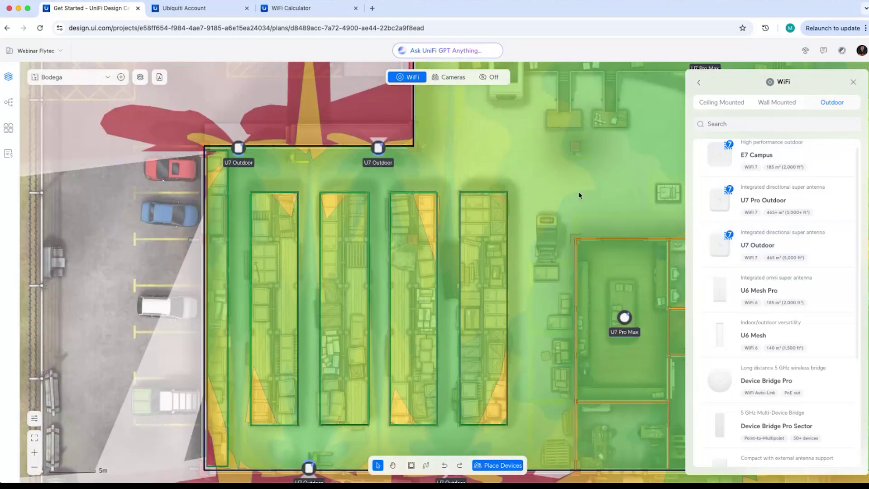
click(857, 82)
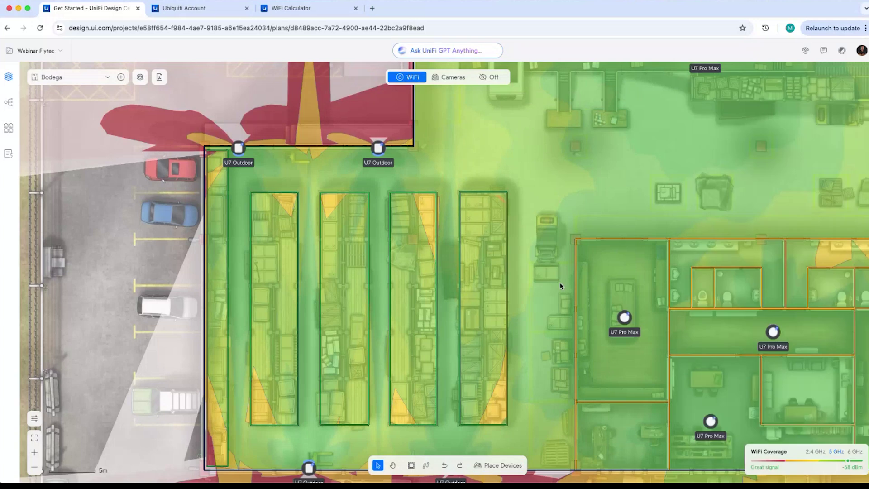
Examine the WiFi coverage across the rack aisles, conveyor hall and office rooms.
scroll(562, 287, down, 6)
scroll(430, 287, up, 5)
scroll(430, 287, right, 4)
mouse_move(453, 299)
mouse_down()
mouse_move(430, 248)
mouse_move(454, 311)
mouse_up()
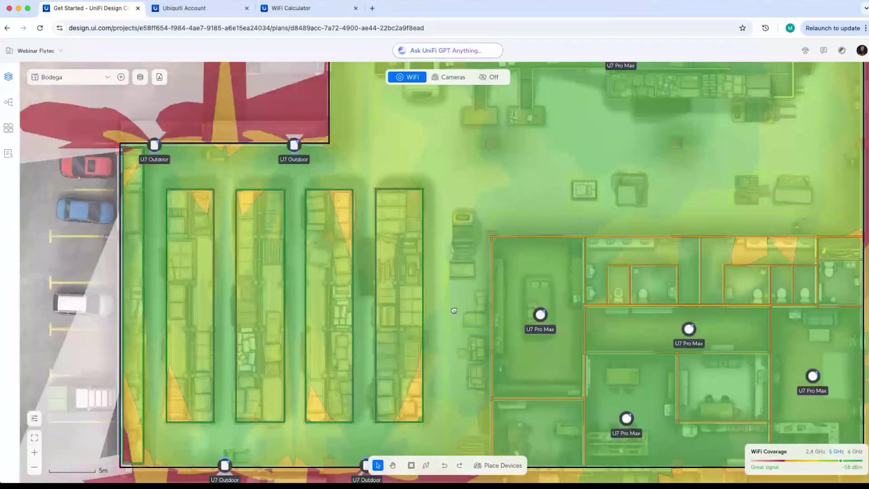
scroll(400, 257, up, 5)
scroll(400, 257, right, 5)
scroll(400, 258, up, 2)
scroll(400, 258, right, 2)
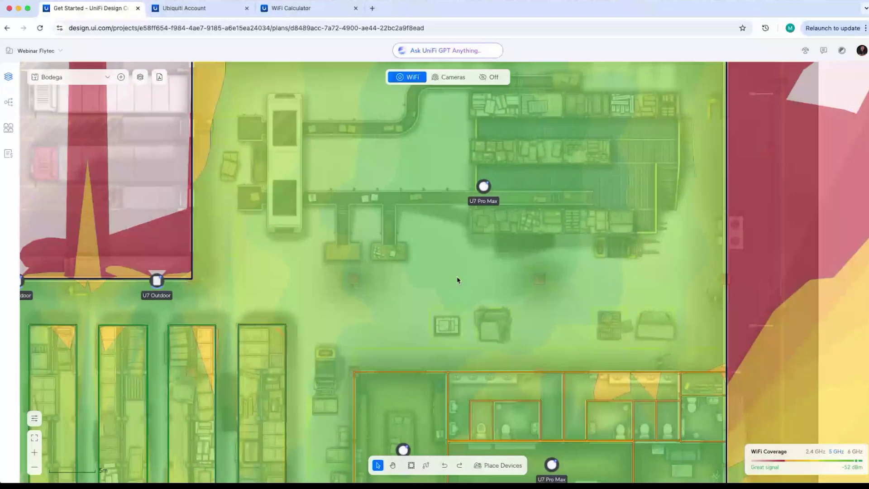
scroll(495, 257, down, 2)
scroll(495, 256, left, 4)
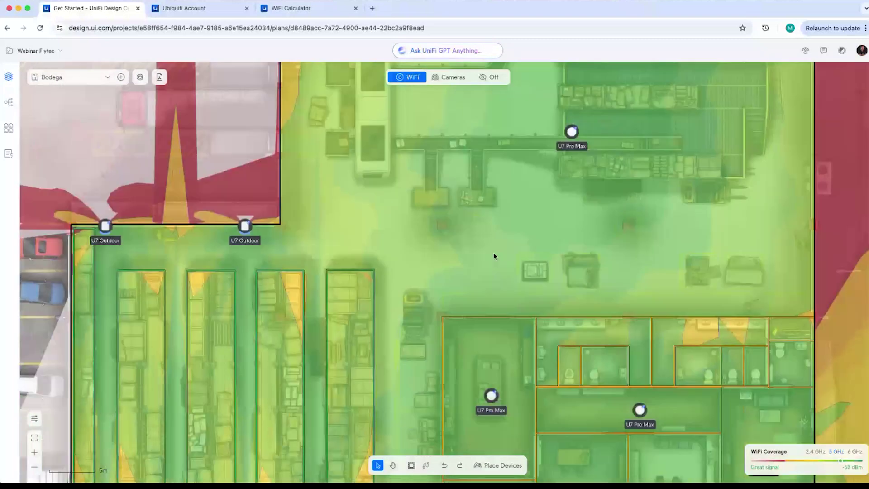
scroll(495, 256, down, 4)
scroll(494, 256, left, 3)
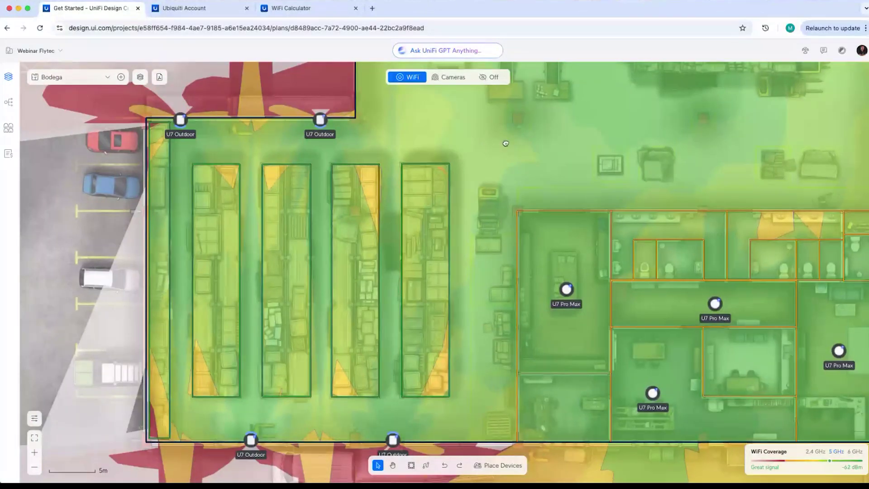
scroll(505, 143, right, 7)
scroll(505, 143, down, 1)
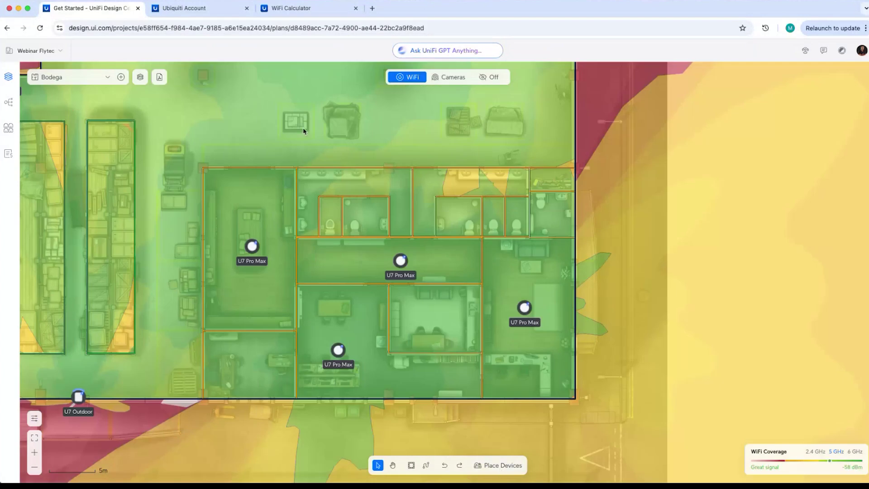
Place an AI 360 dome camera in the conveyor hall and move it onto the tall machine where the conveyors start.
click(502, 466)
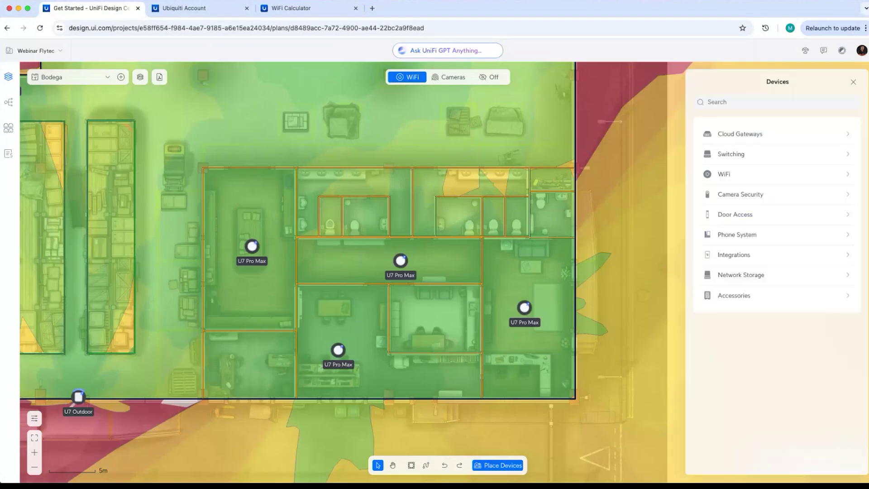
click(756, 193)
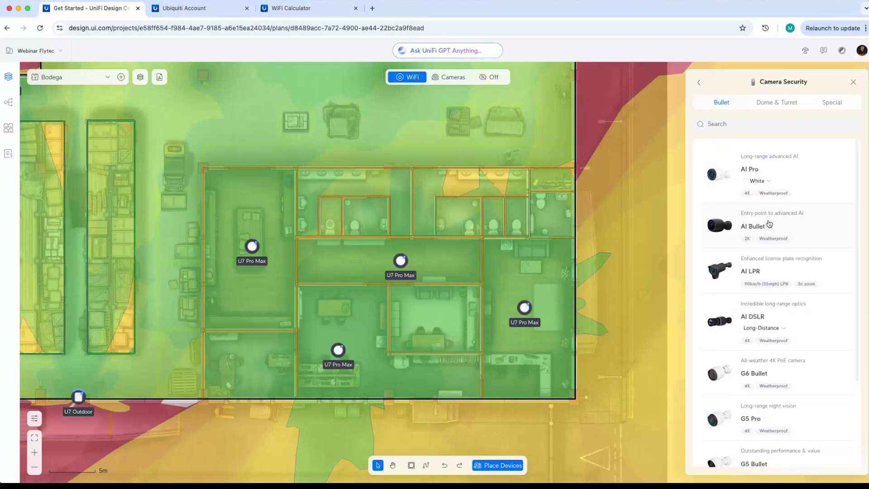
scroll(778, 254, down, 3)
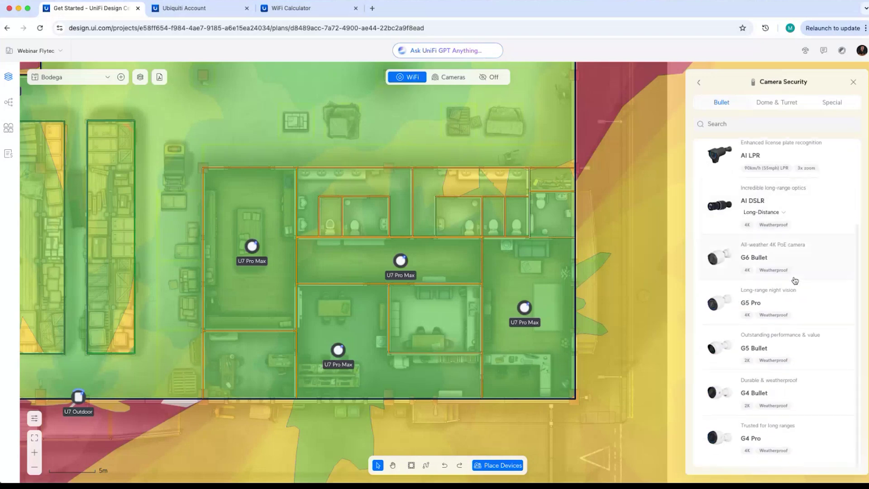
scroll(792, 276, up, 3)
click(789, 102)
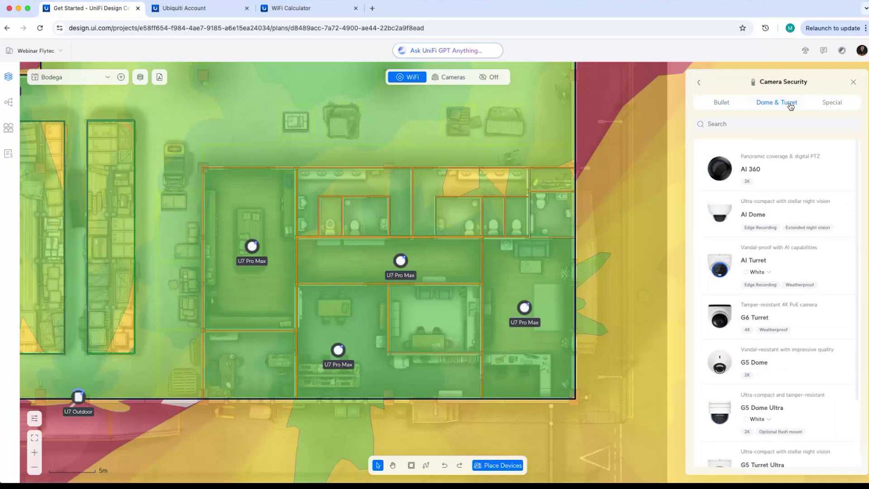
click(776, 258)
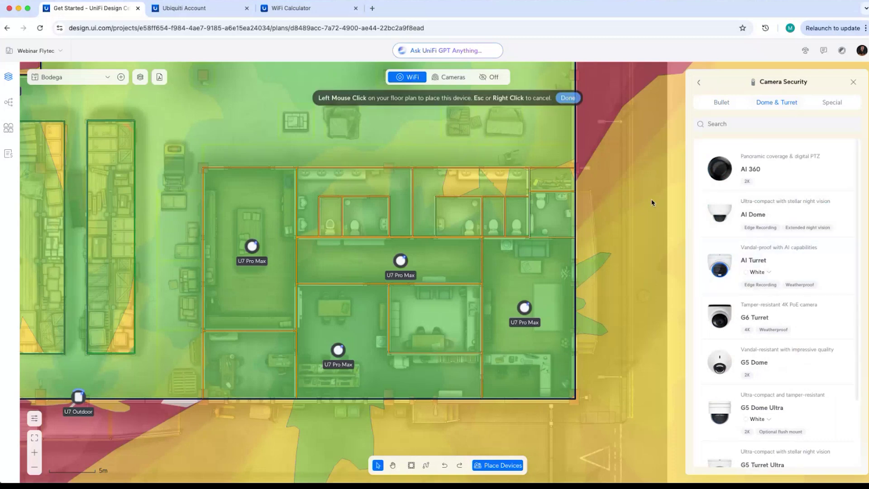
click(769, 165)
scroll(456, 127, up, 10)
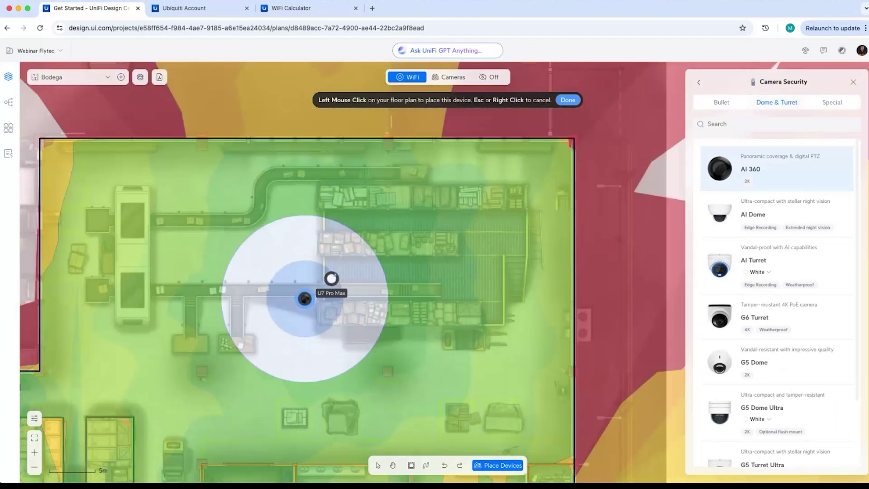
click(300, 297)
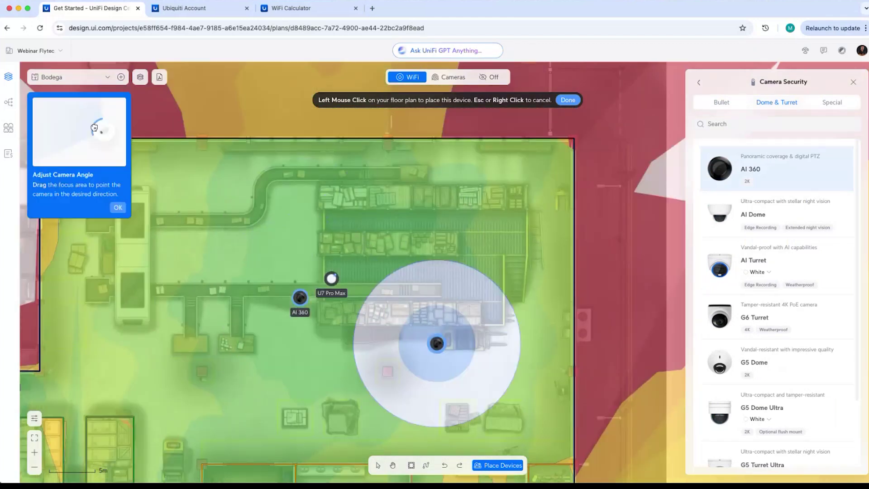
key(Escape)
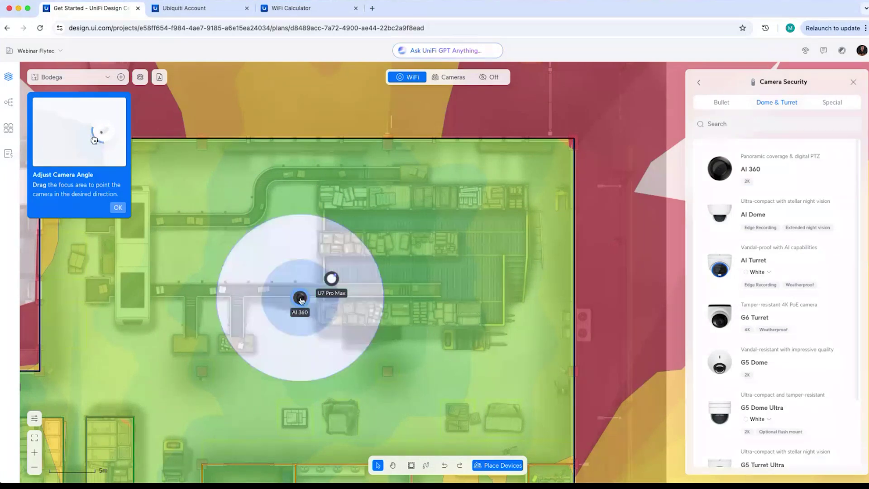
drag(301, 300, 134, 255)
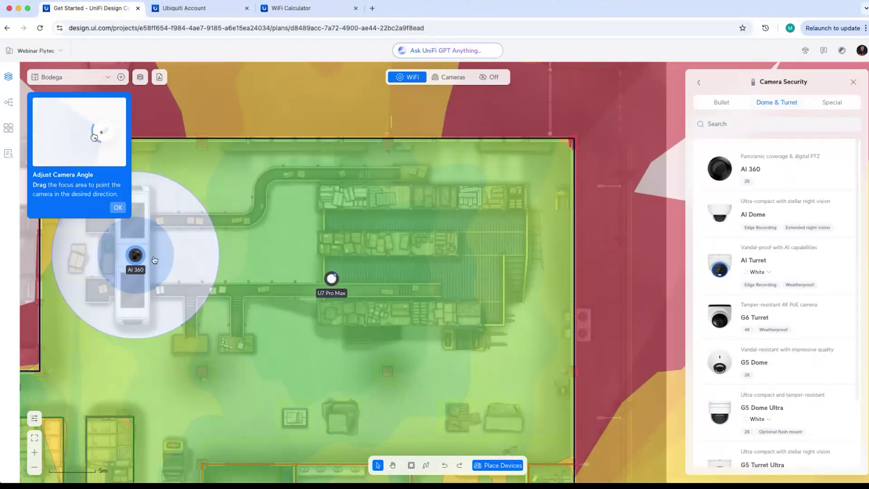
Try to place a second AI 360 camera over the storage racks in the conveyor hall.
click(781, 159)
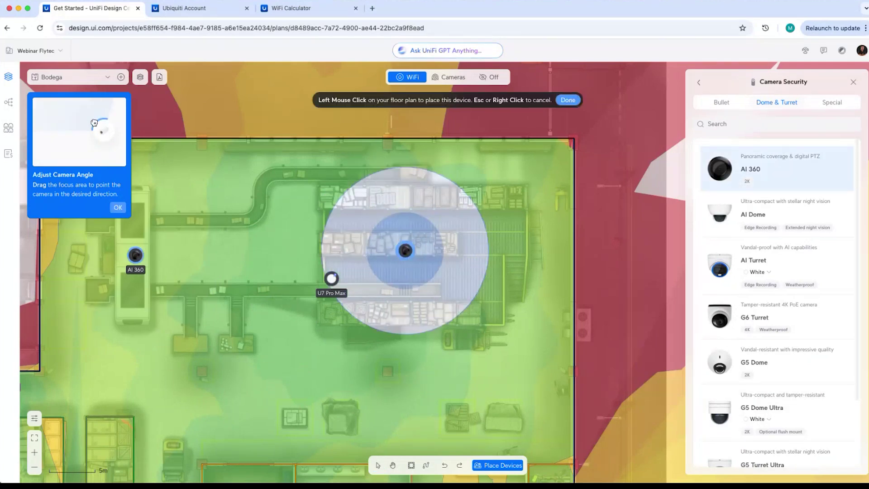
click(422, 251)
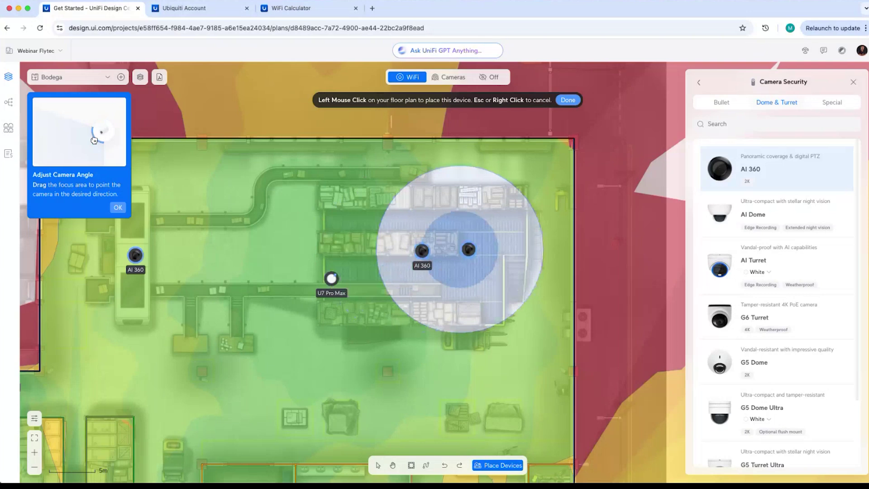
click(772, 272)
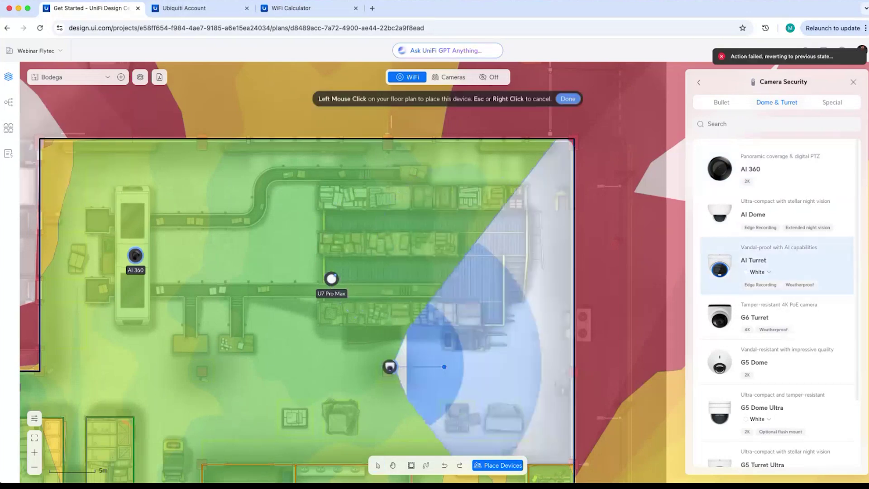
scroll(392, 212, down, 5)
scroll(392, 212, left, 6)
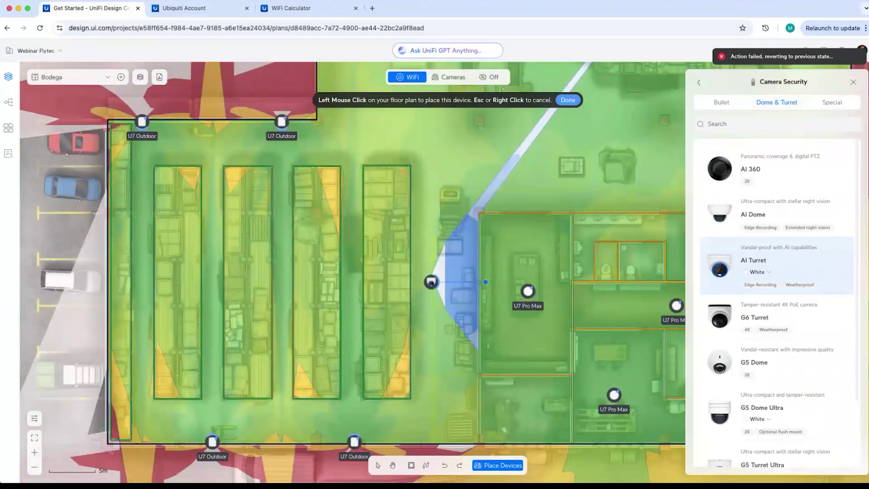
key(Escape)
Choose the G6 Bullet from the bullet cameras and place one on the rack area's lower wall at each of the four aisles.
click(721, 102)
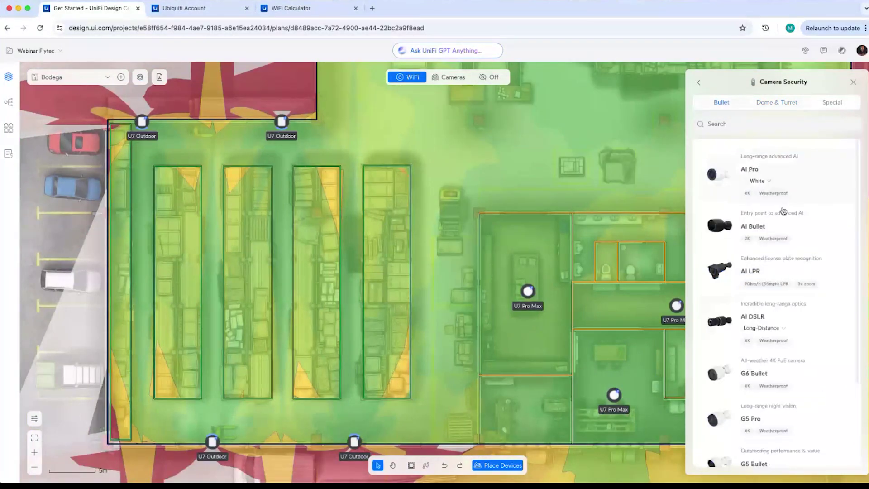
click(778, 366)
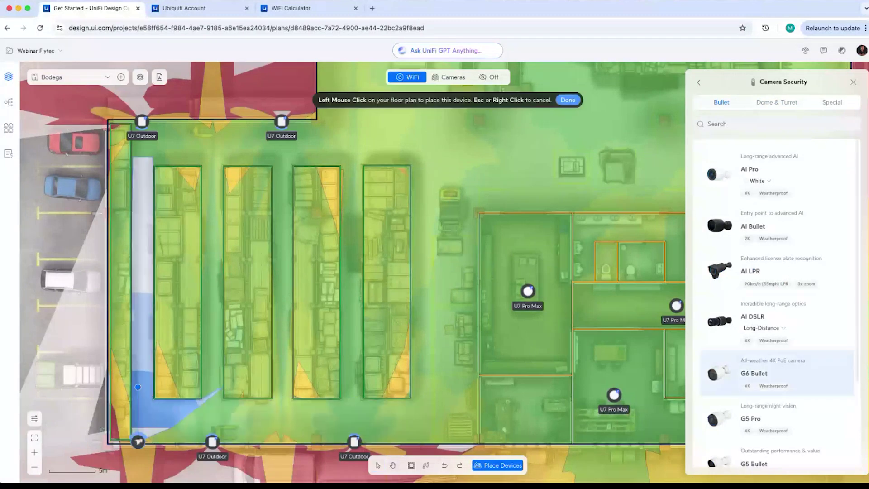
click(141, 441)
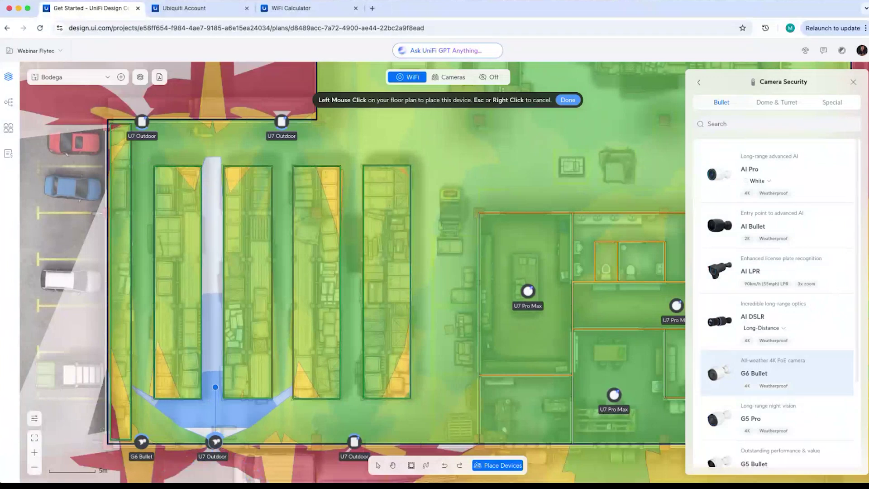
click(213, 441)
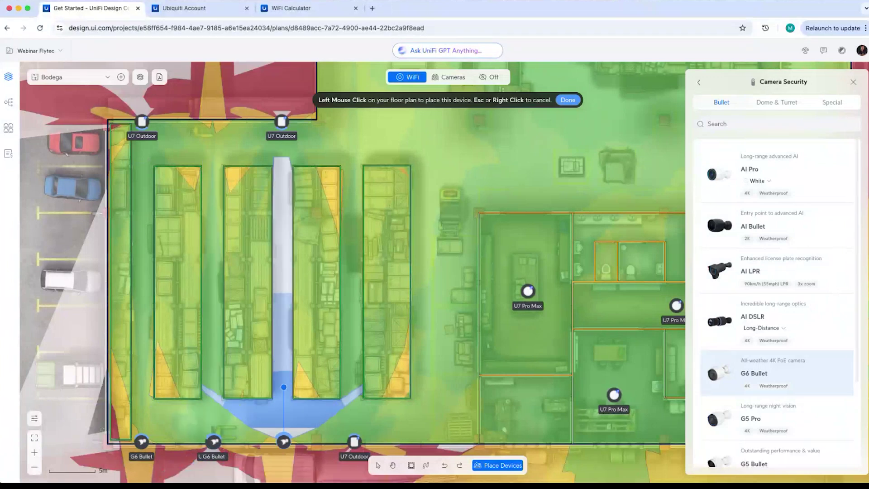
click(283, 441)
click(353, 441)
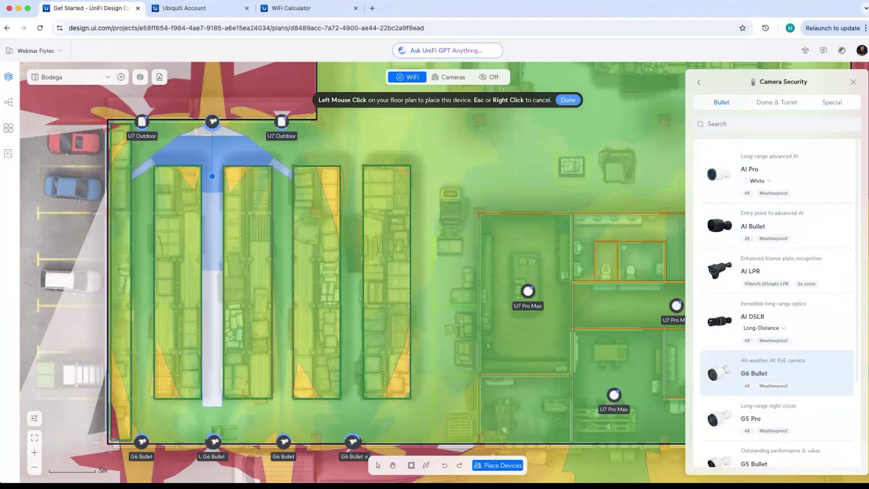
Place G6 Bullet cameras on the rack area's upper wall at the second, third and first aisles and one above the fourth aisle.
click(213, 121)
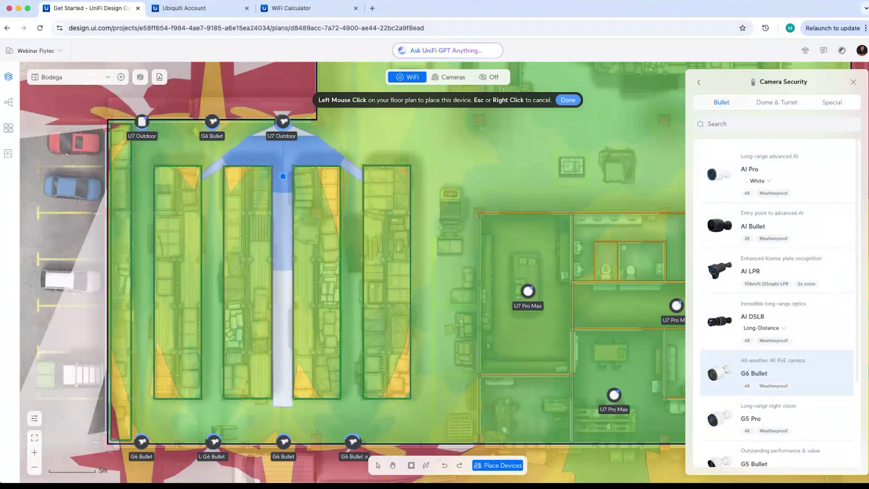
click(283, 122)
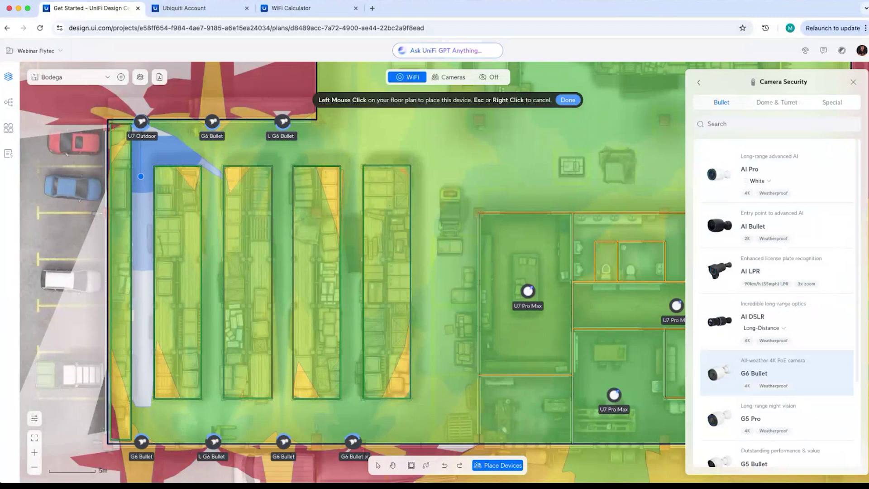
click(141, 121)
drag(441, 143, 346, 299)
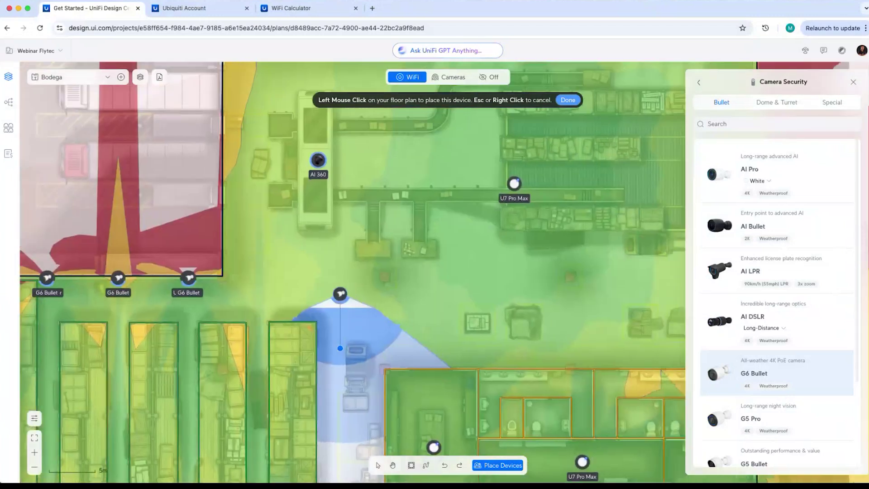
scroll(340, 294, down, 2)
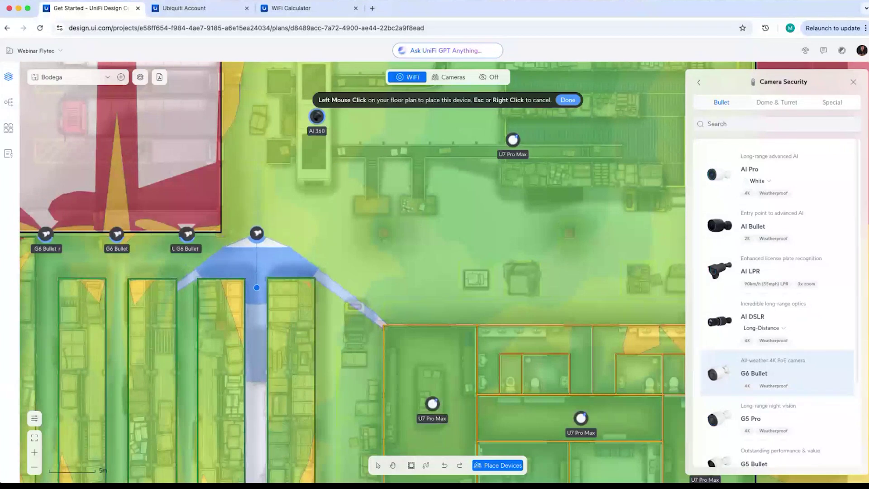
click(256, 233)
drag(403, 253, 390, 272)
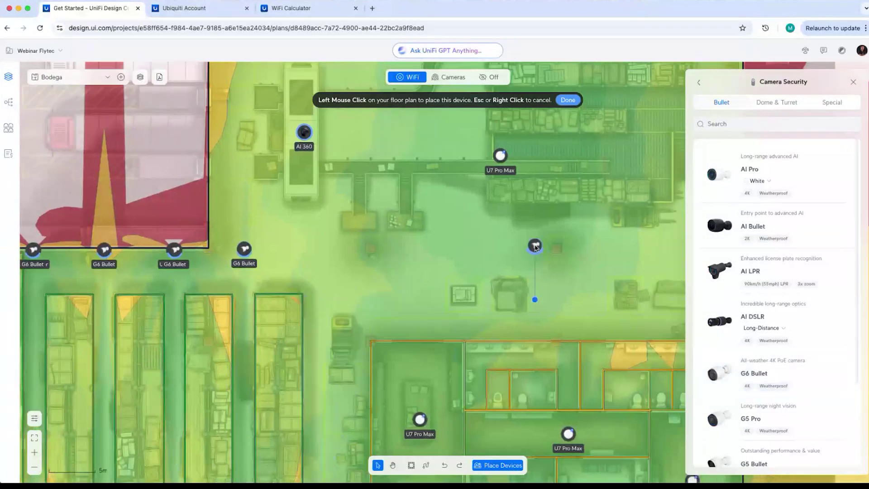
Choose the AI Turret from the dome and turret cameras and place one in the upper and one in the lower corner of the offices' rack-side wall.
key(Escape)
drag(511, 252, 374, 131)
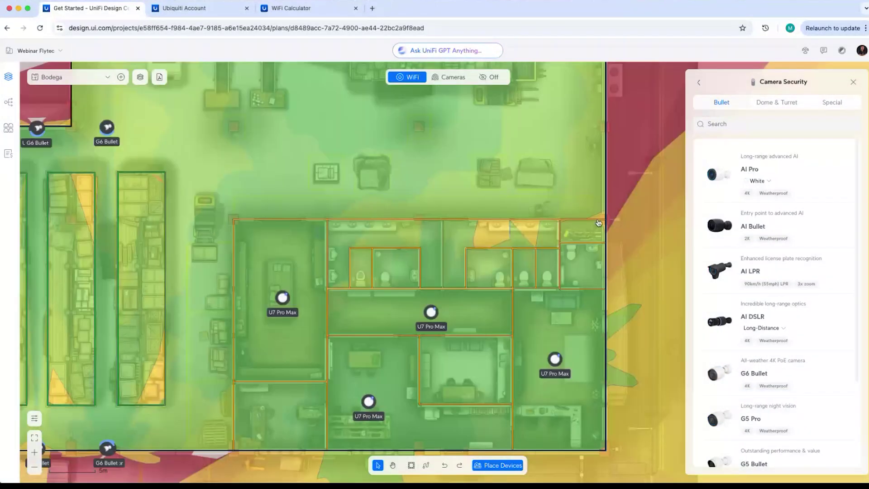
scroll(789, 330, down, 3)
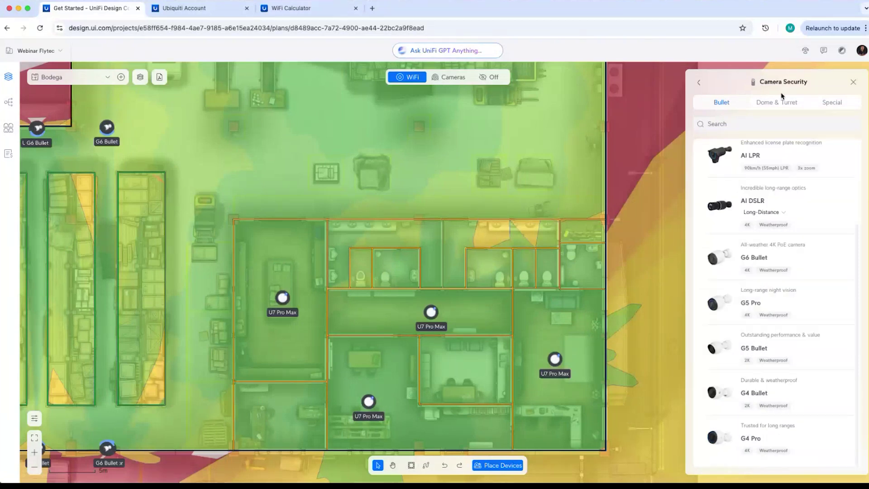
click(780, 101)
click(775, 175)
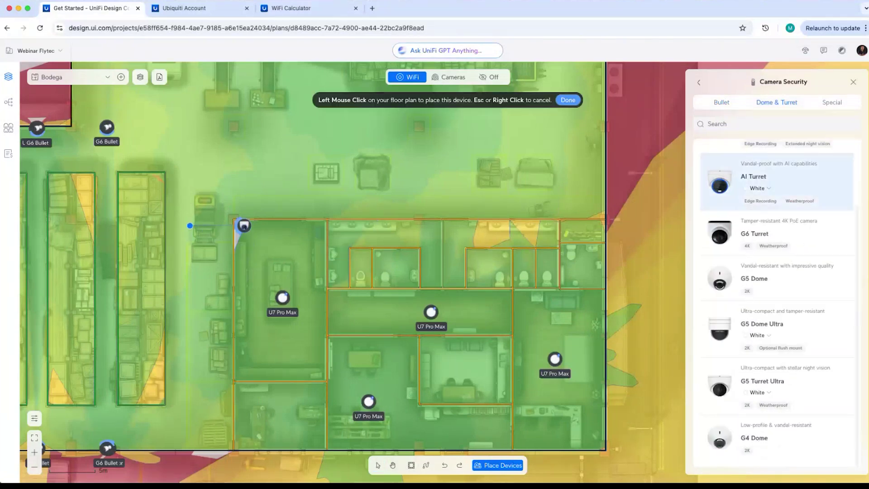
drag(234, 226, 289, 226)
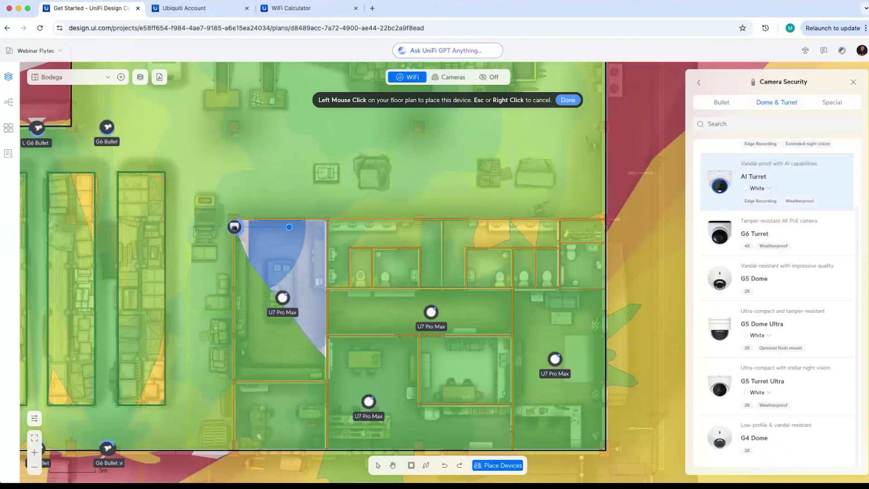
click(288, 227)
drag(234, 442, 289, 442)
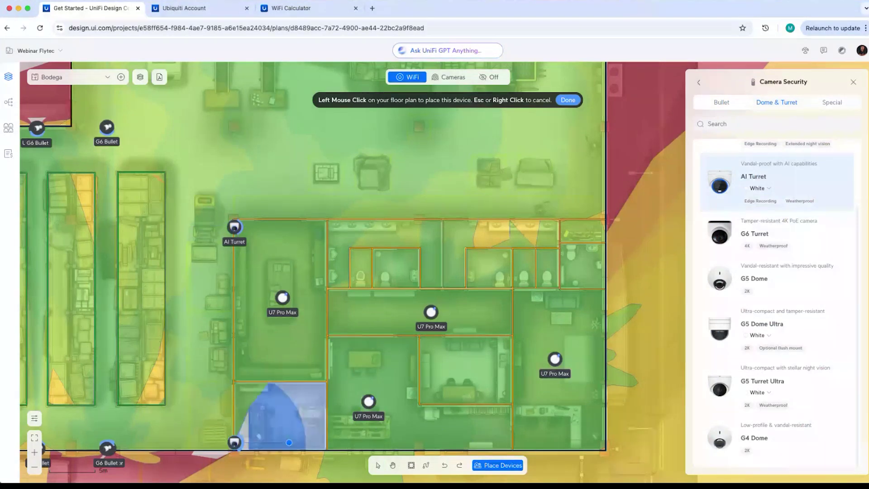
click(289, 442)
Place AI Turret cameras at the reception room's outer lower corner, the corridor's end, the table office's lower corner and the washrooms' upper wall.
drag(597, 447, 597, 393)
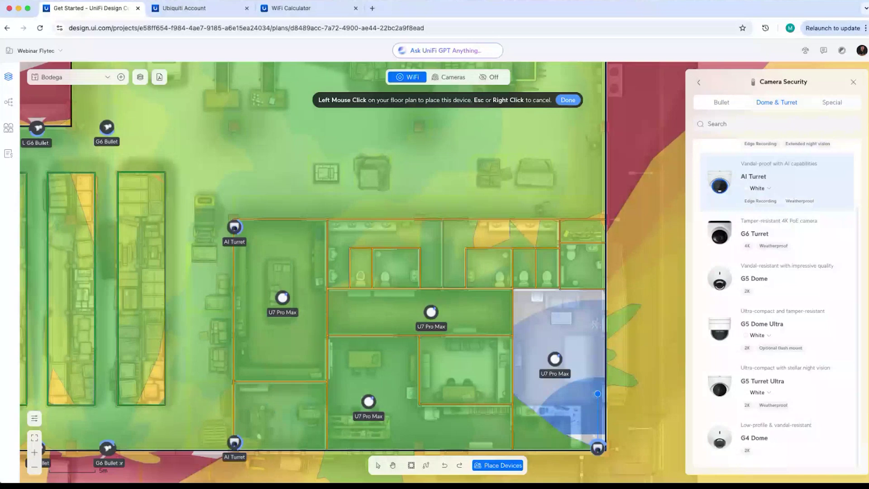
click(597, 393)
drag(511, 299, 457, 299)
click(457, 299)
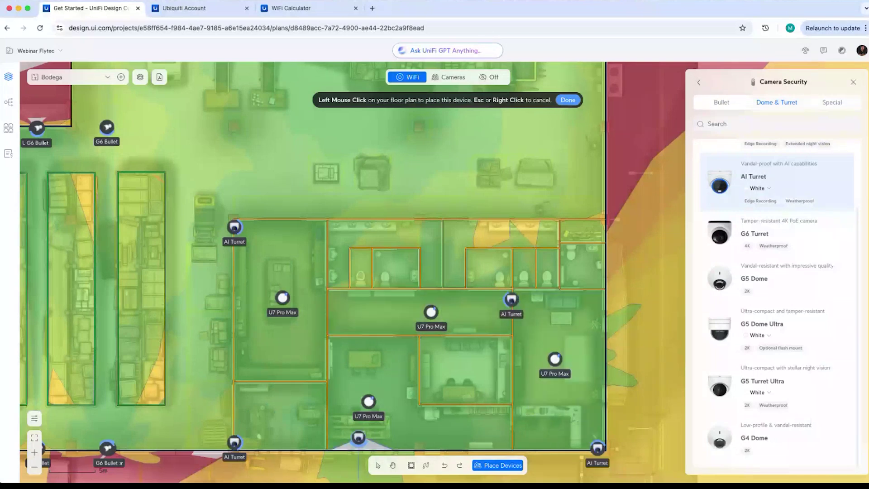
click(327, 440)
drag(416, 247, 416, 301)
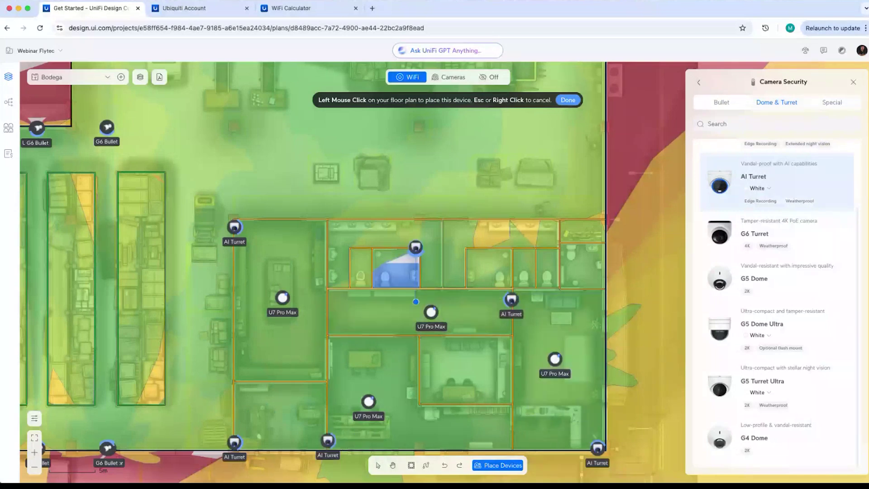
click(430, 220)
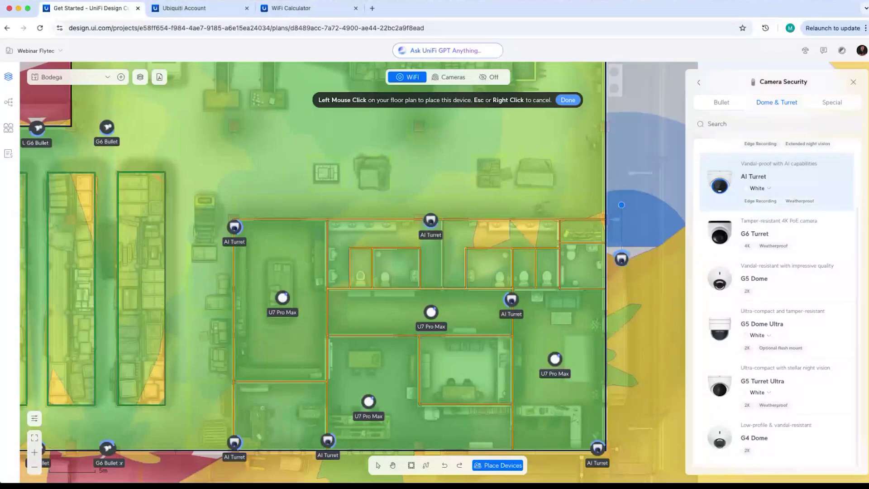
key(Escape)
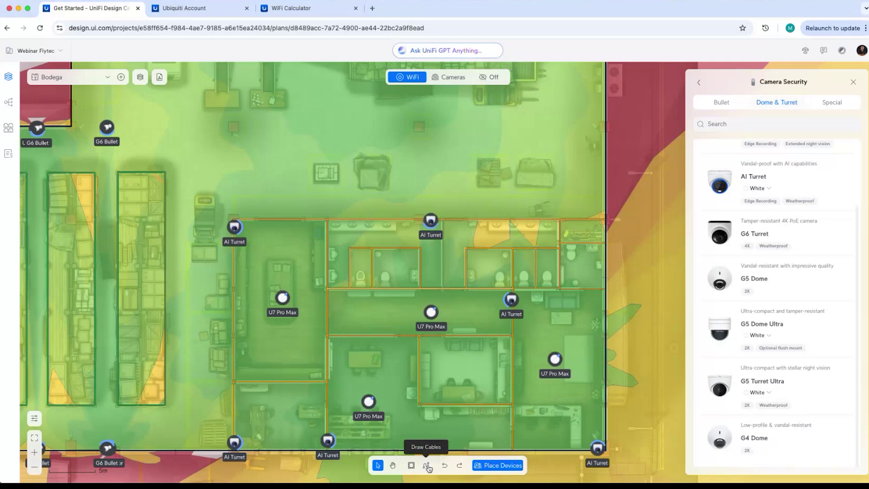
click(426, 466)
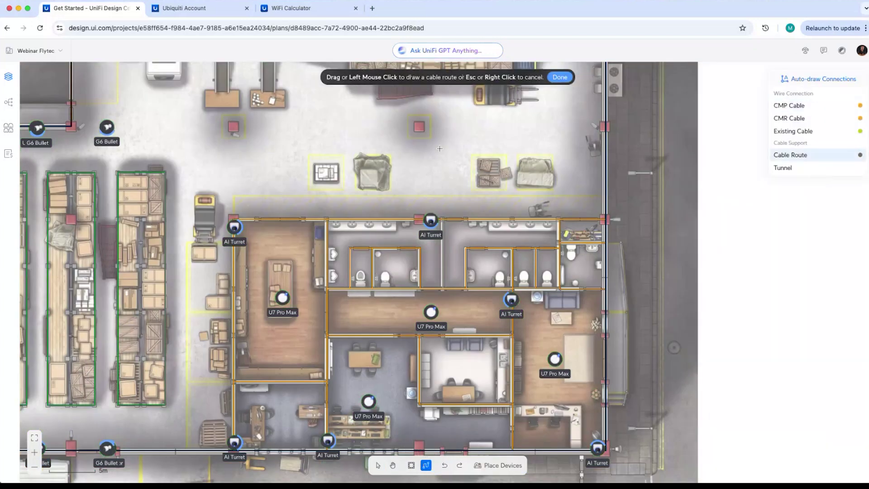
scroll(439, 148, up, 5)
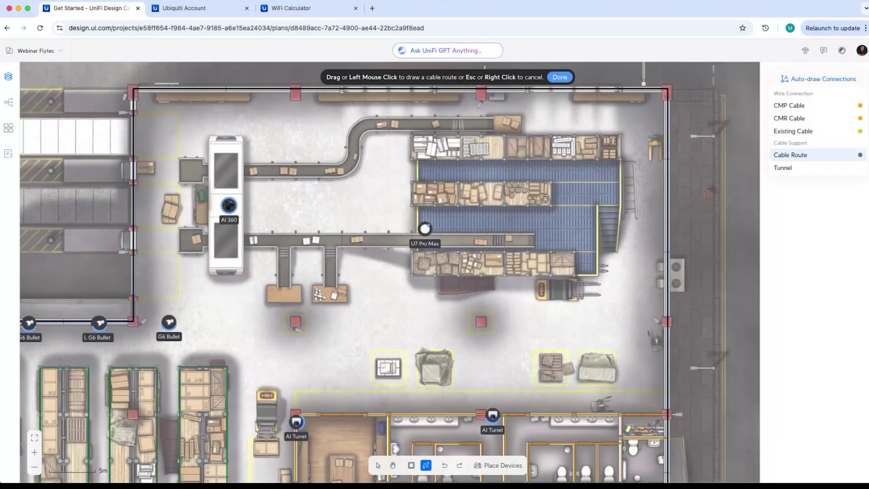
scroll(588, 420, down, 5)
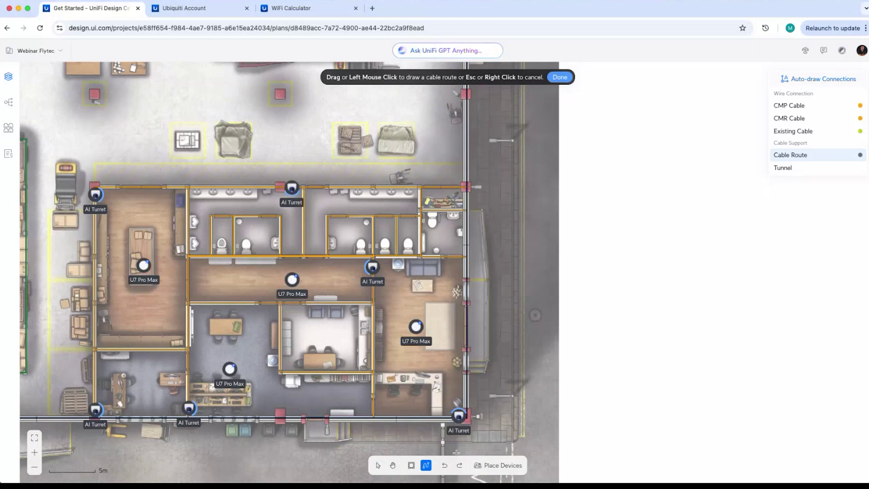
Place a Rack Cabinet accessory in the lower corner of the break room, beside the reception room's wall.
click(491, 466)
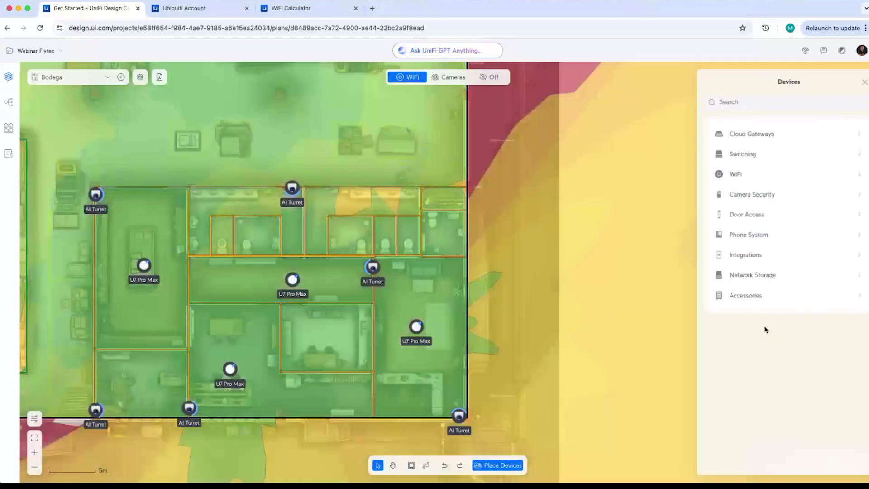
click(747, 295)
click(760, 145)
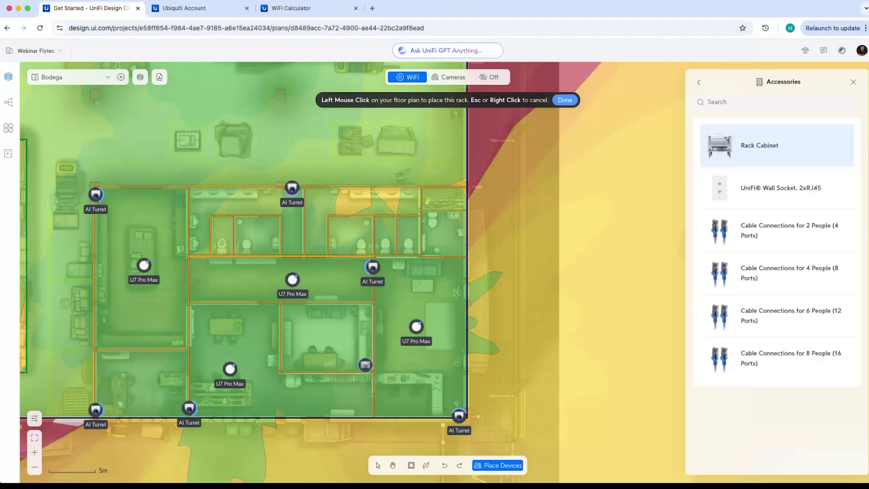
click(366, 363)
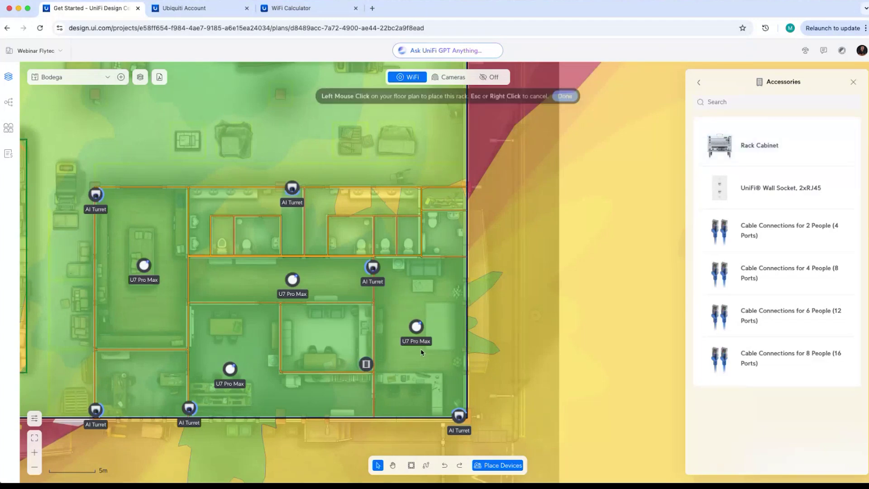
Draw a Cable Route from the rack cabinet to the lower outer wall, along it to the corner, and up to the conveyor hall's far corner.
click(426, 466)
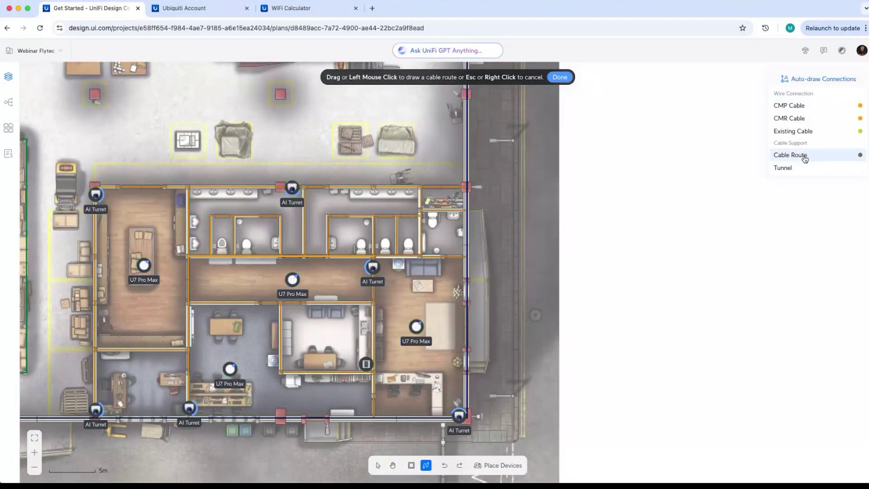
click(367, 368)
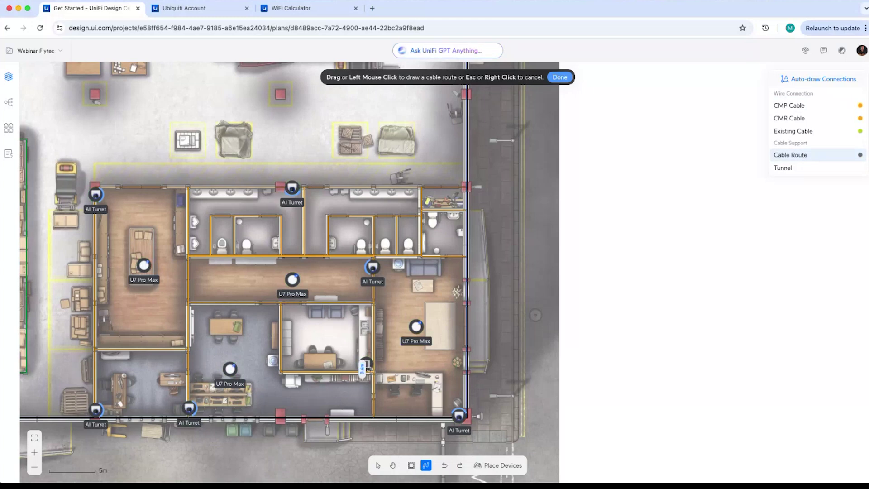
click(368, 414)
click(461, 415)
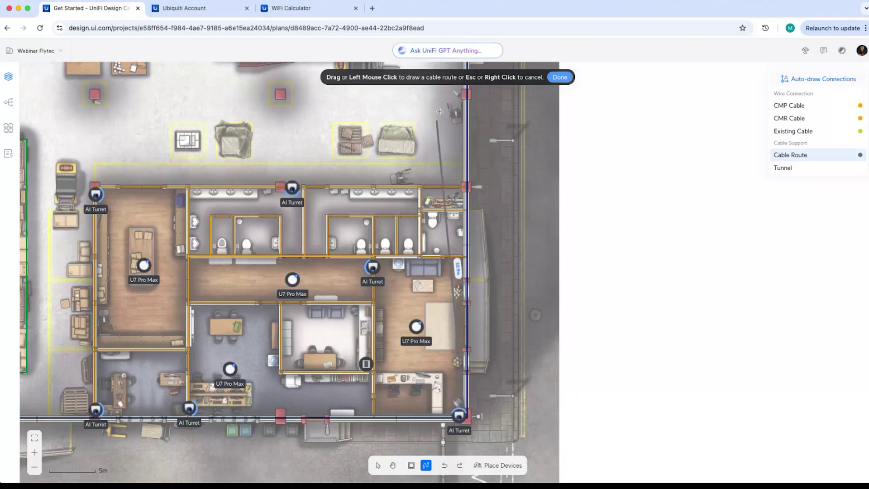
scroll(438, 111, up, 7)
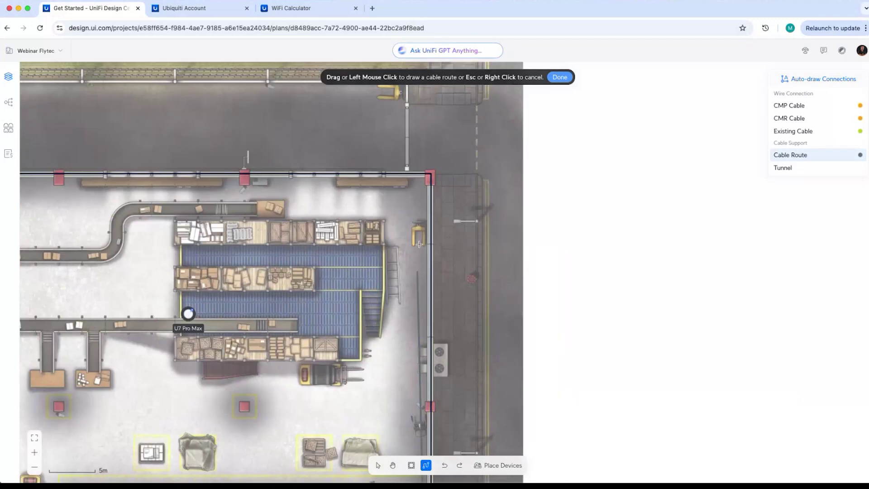
click(427, 177)
Continue the cable route along the conveyor hall's upper wall, the truck docks and the rack area's outer walls, and back to the rack cabinet.
scroll(221, 207, left, 8)
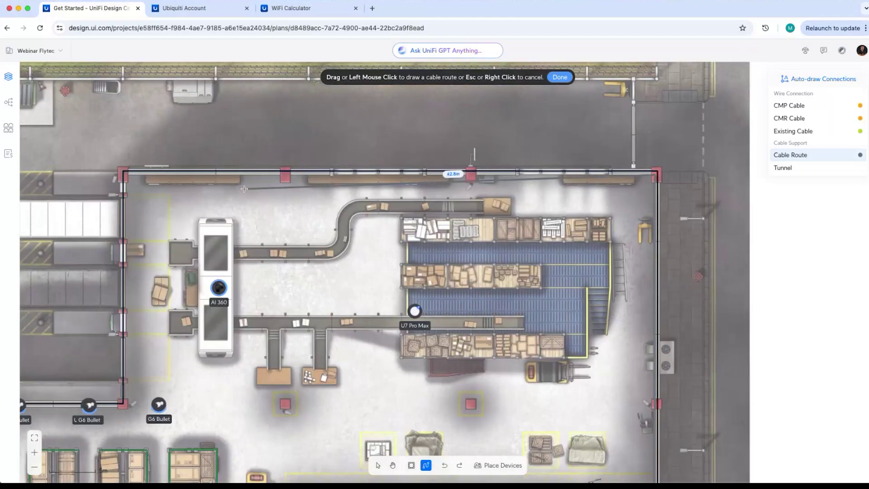
click(271, 186)
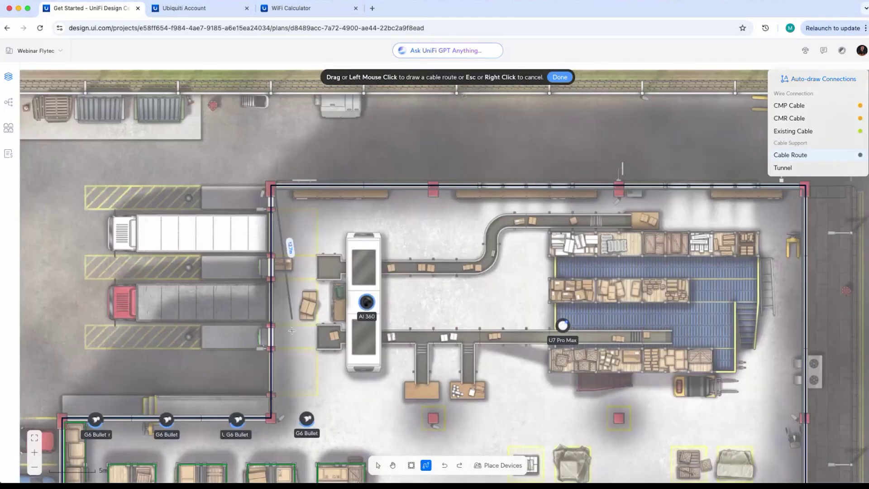
scroll(292, 331, down, 5)
click(302, 307)
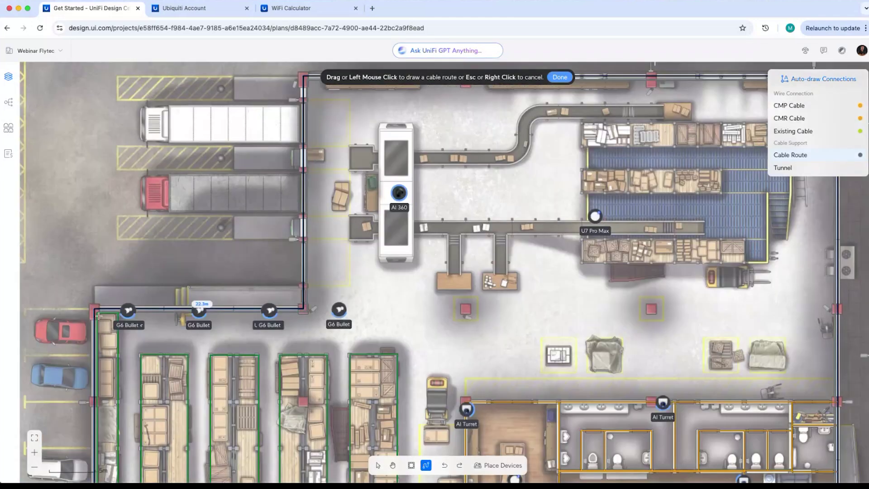
click(98, 311)
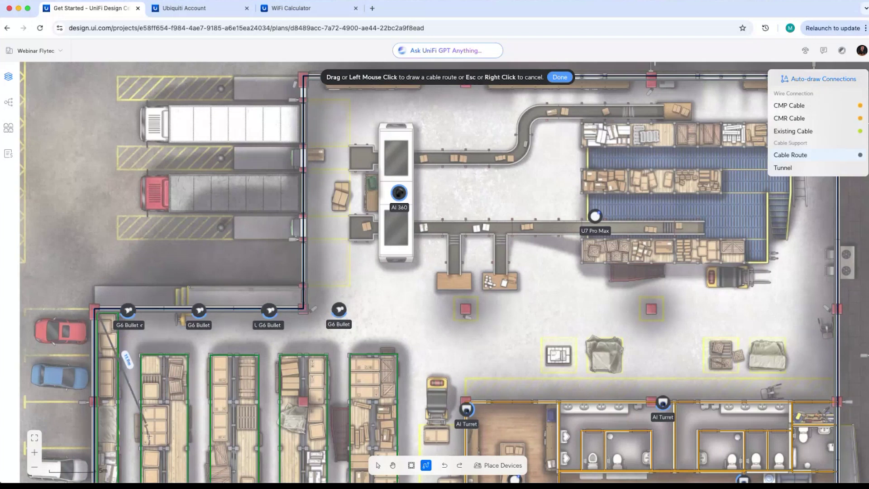
scroll(149, 435, down, 12)
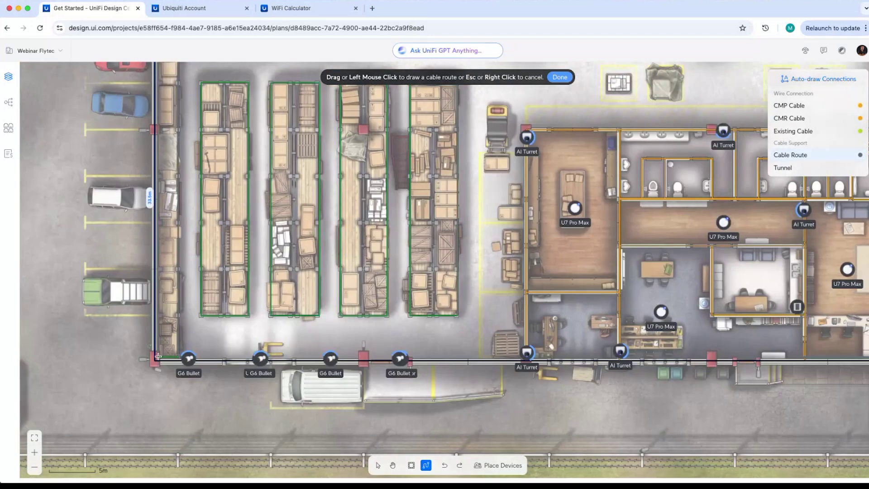
click(158, 357)
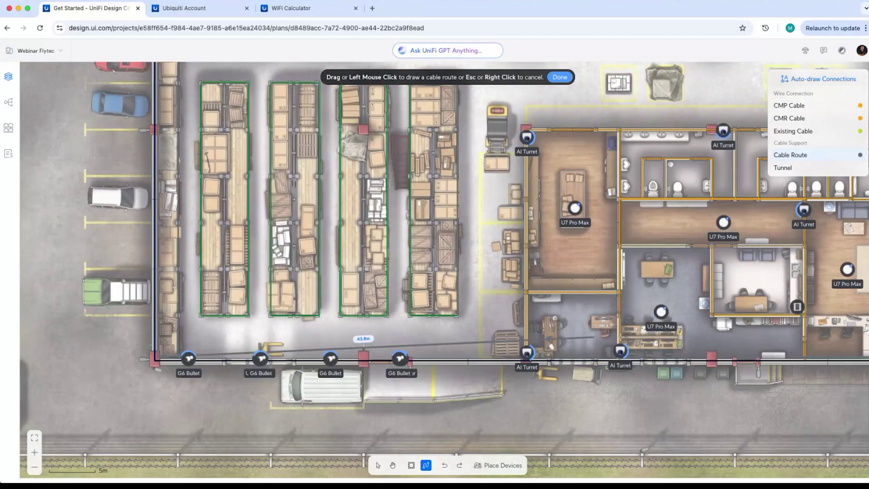
scroll(593, 338, right, 5)
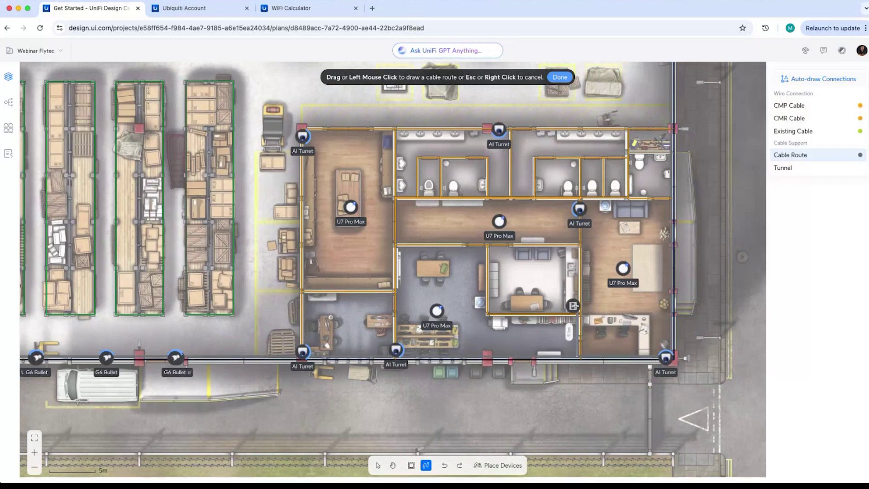
click(573, 306)
Draw cable routes straight across the conveyor hall, across the rack aisles into the office corridor, and vertically from the hall to the lower outer wall.
scroll(321, 197, up, 7)
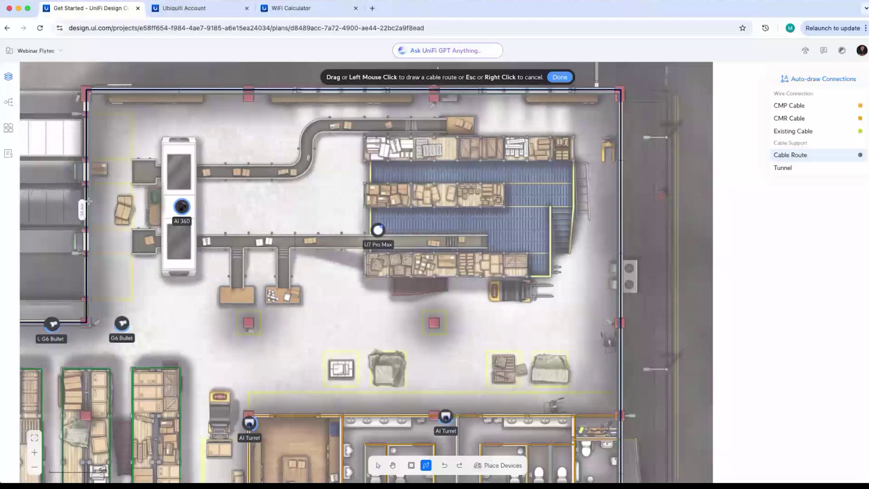
drag(89, 201, 617, 201)
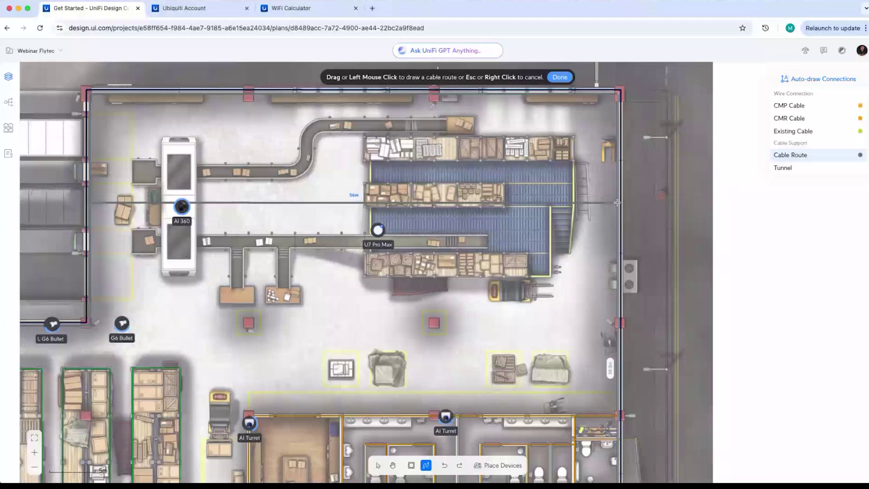
scroll(143, 274, down, 5)
scroll(144, 274, left, 5)
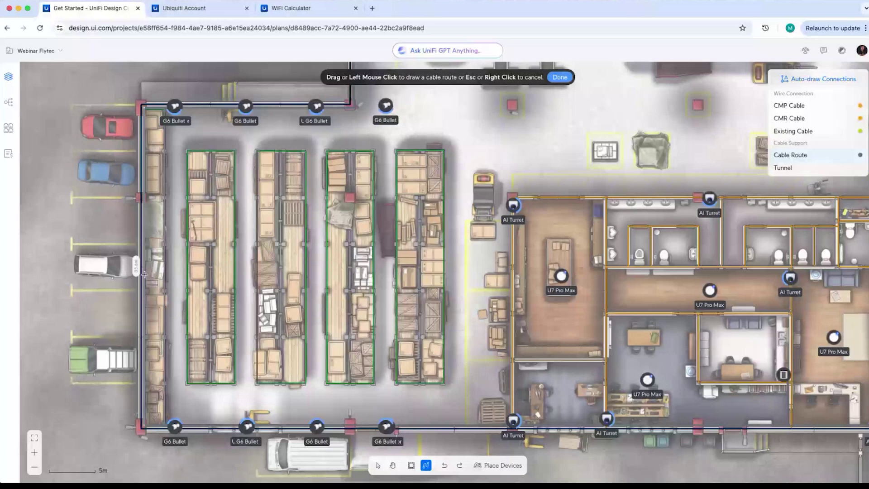
click(144, 273)
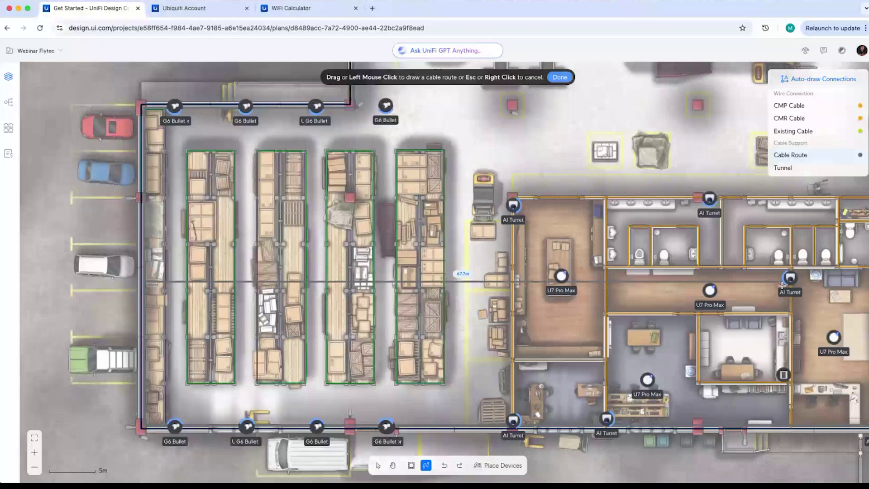
right_drag(695, 127, 474, 335)
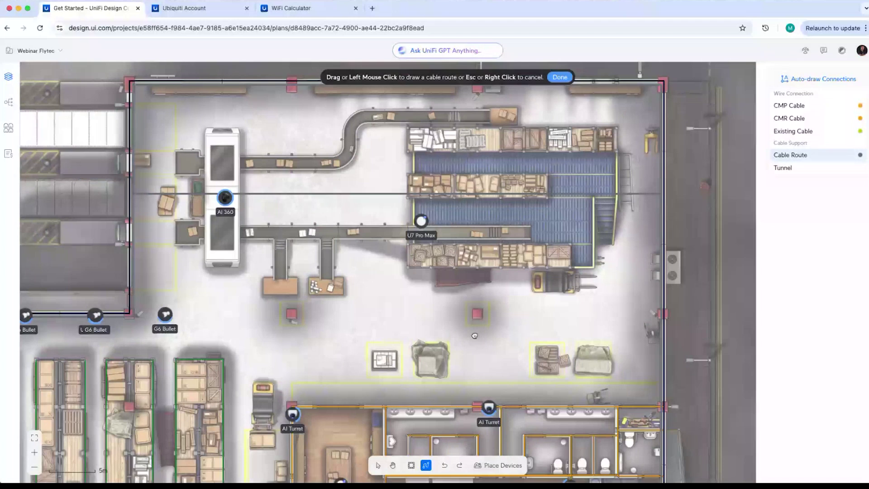
scroll(474, 335, down, 5)
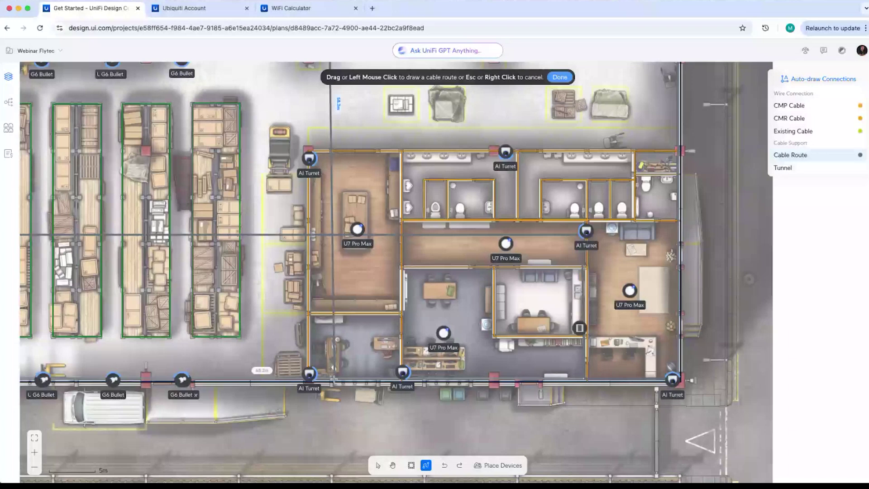
Preview the automatic CMP cable connections, examine the wired and wireless uplink options of a U7 Outdoor, and discard the preview.
click(789, 105)
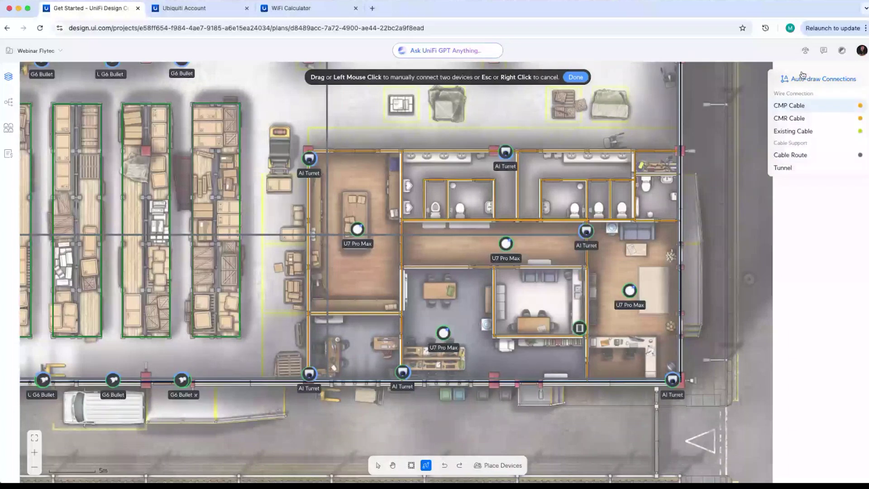
click(802, 76)
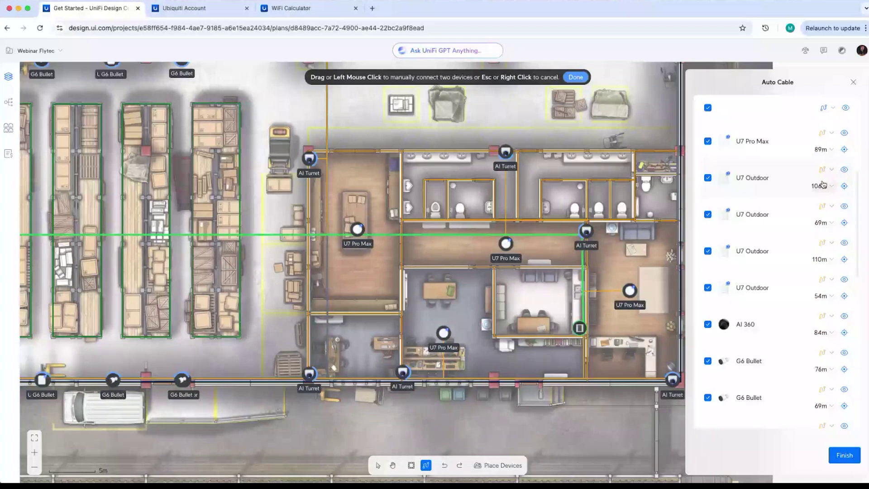
click(822, 186)
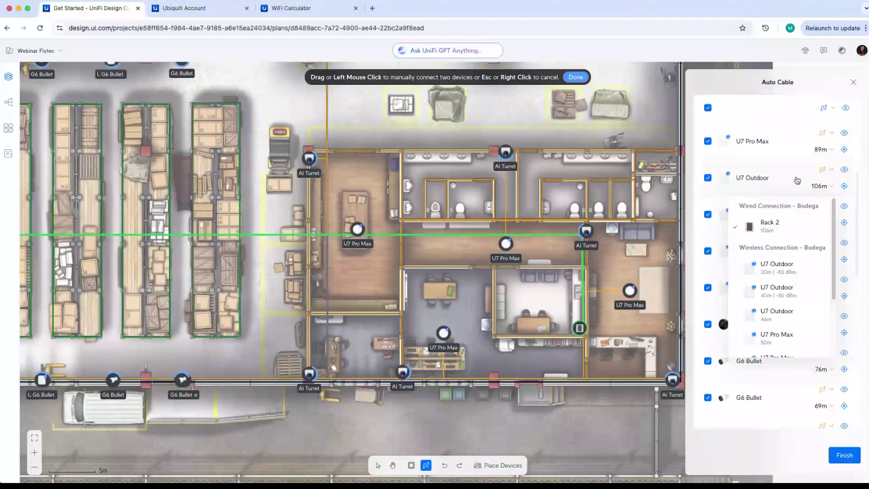
scroll(798, 245, down, 3)
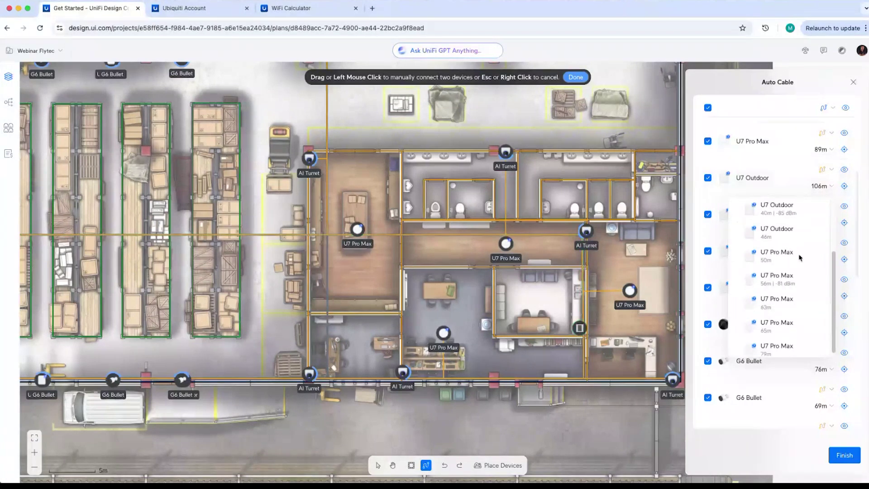
scroll(799, 258, down, 1)
scroll(799, 258, down, 1)
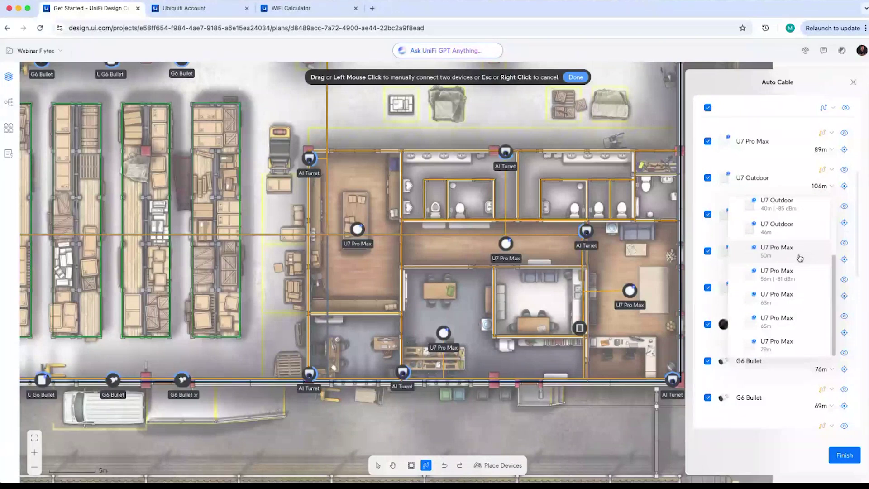
click(800, 258)
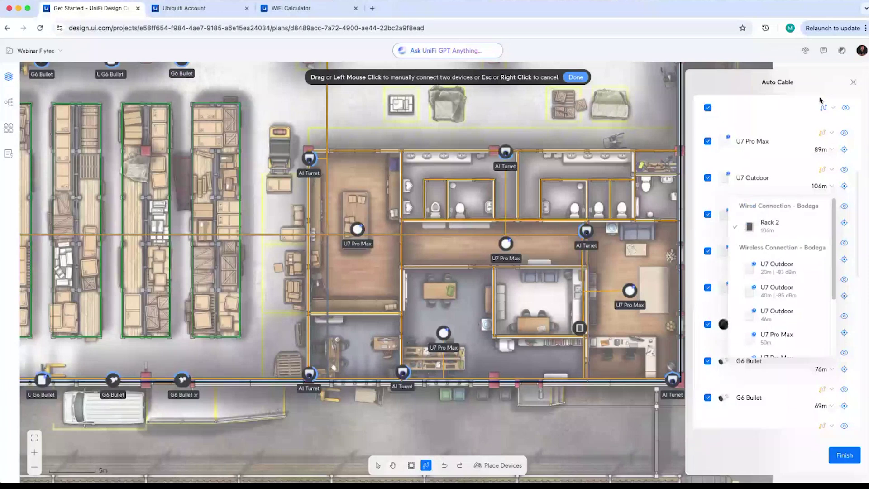
scroll(818, 283, down, 5)
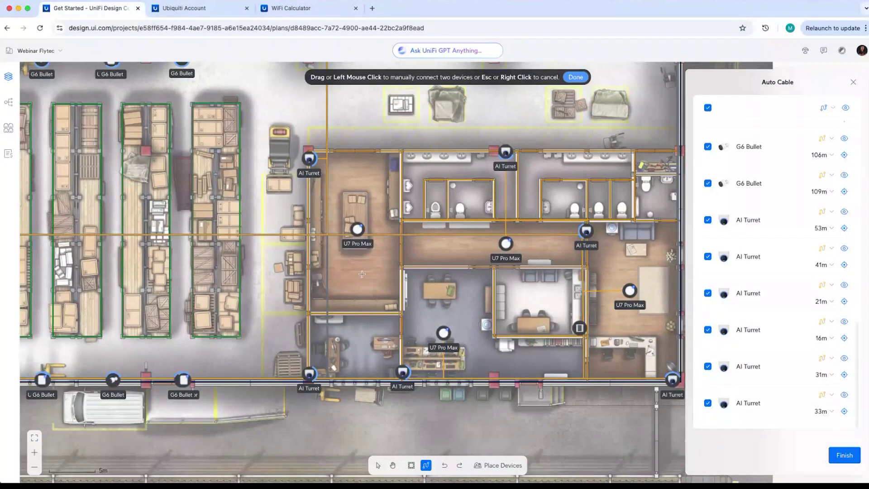
click(853, 84)
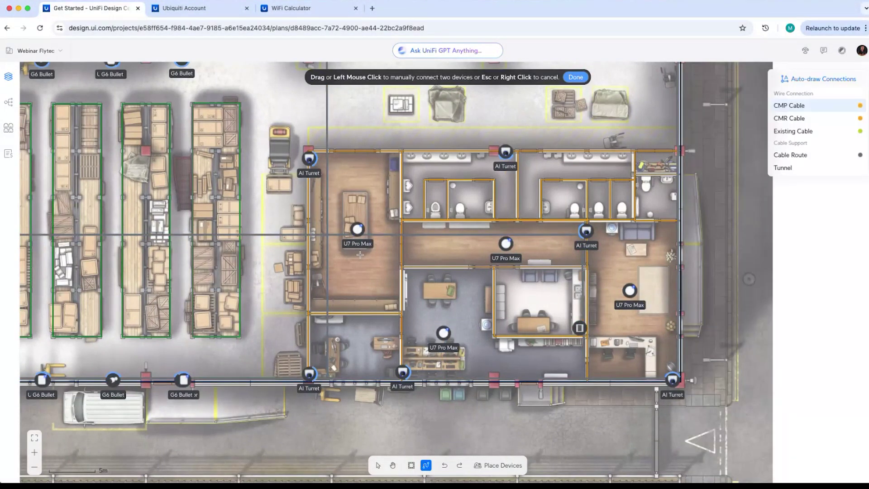
Draw a straight Cable Route about 78 m long from the rack area's outer wall, above the aisles, across the hall to the opposite outer wall.
drag(168, 280, 316, 351)
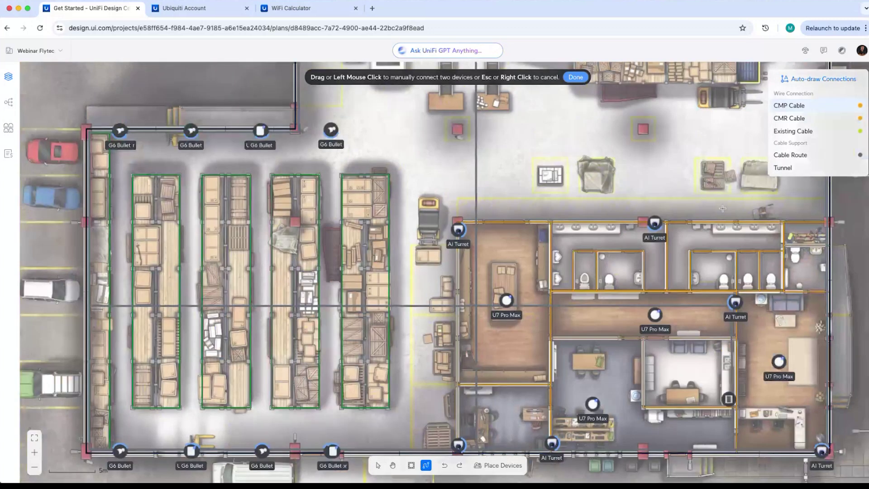
click(790, 155)
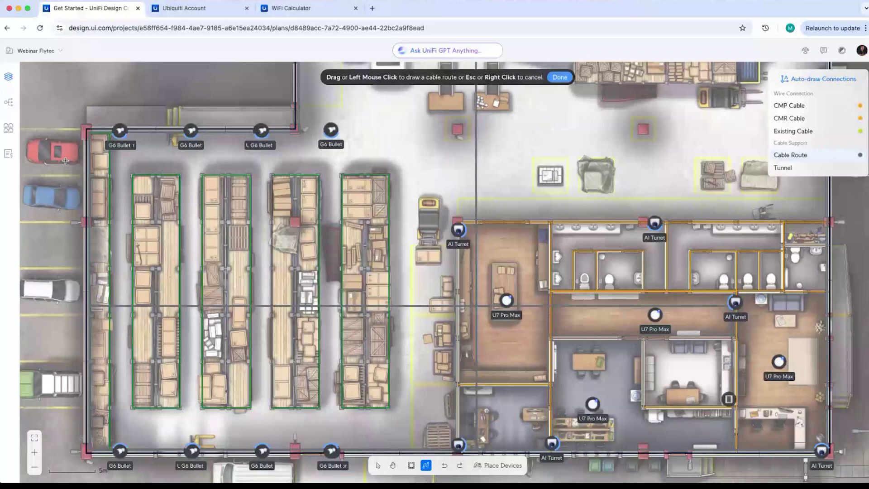
click(112, 165)
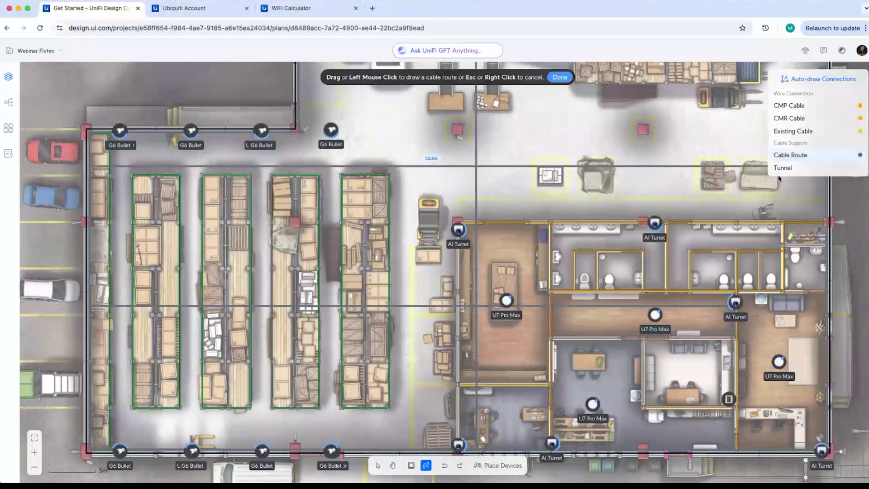
scroll(779, 178, right, 3)
scroll(779, 179, up, 1)
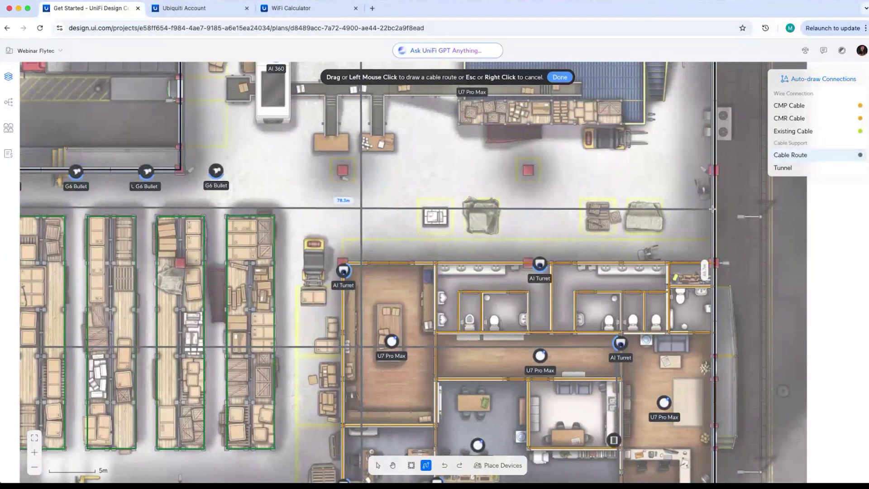
click(711, 208)
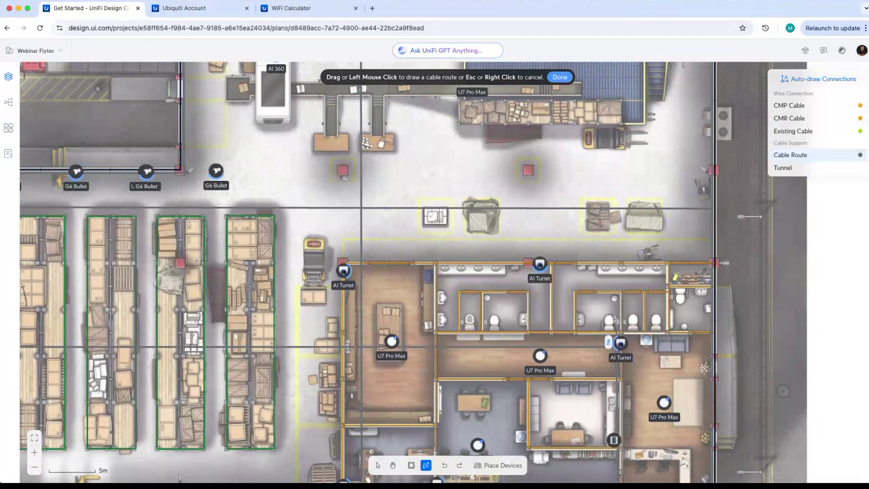
Draw a vertical Cable Route from the AI Turret in the office corridor up through the conveyor hall to its upper outer wall.
scroll(623, 137, up, 5)
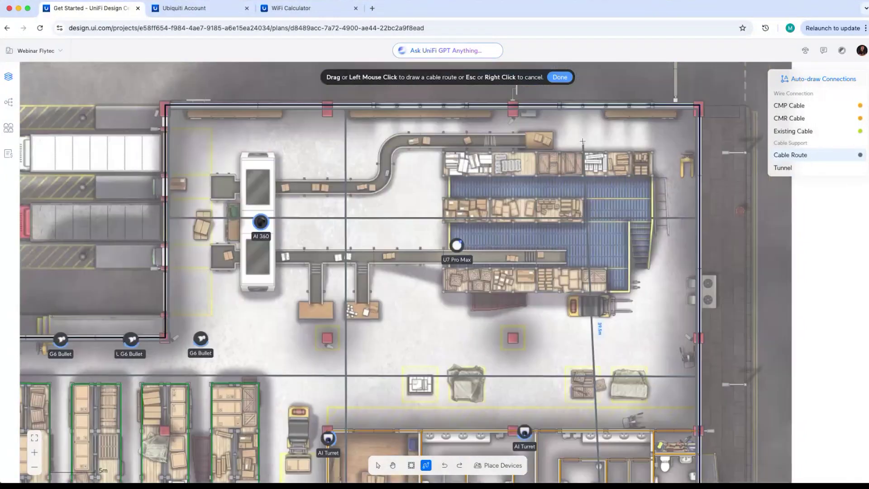
click(599, 109)
key(Escape)
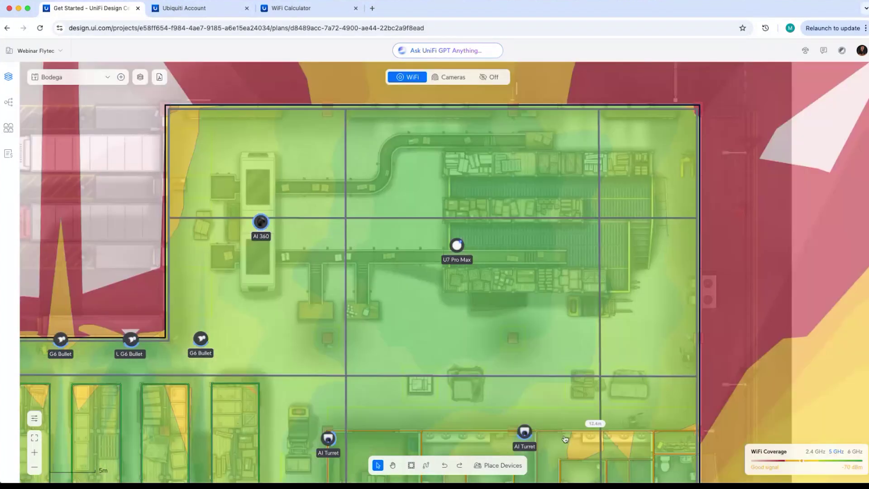
Auto-draw the connections again, set the 109 m G6 Bullet link's cable to UniFi Indoor Cable CMR, and check its wired connection options.
click(426, 468)
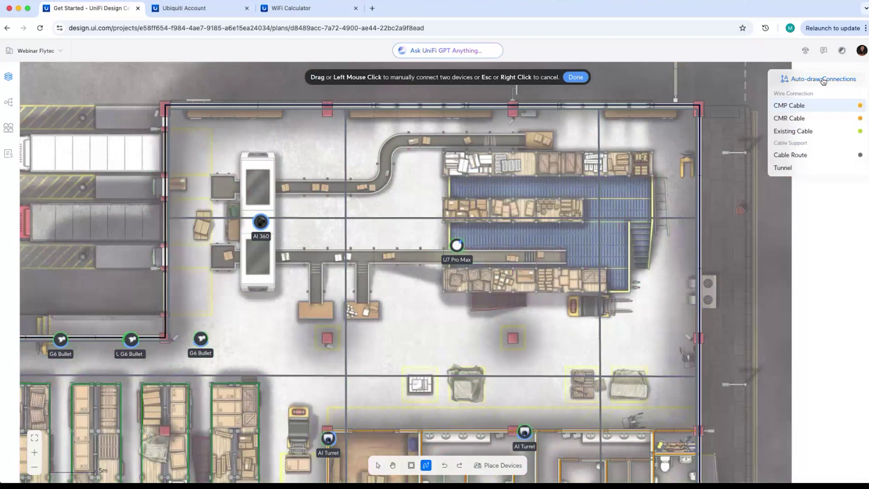
click(822, 80)
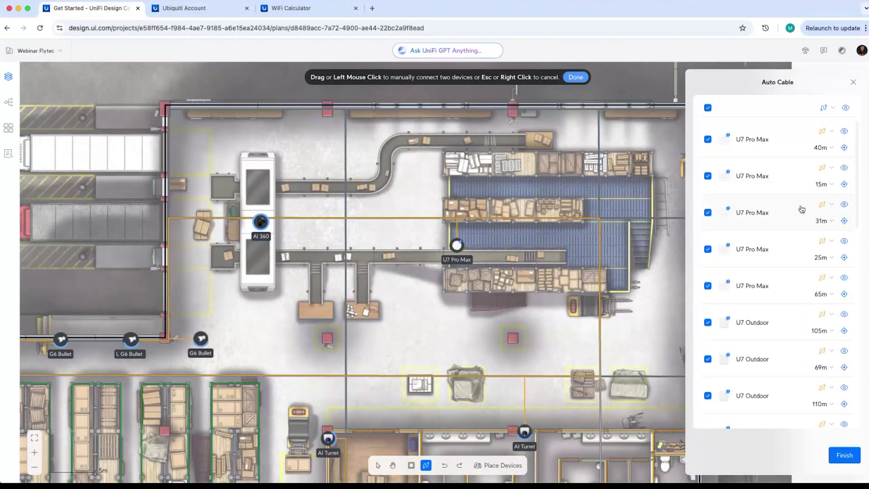
scroll(801, 209, down, 10)
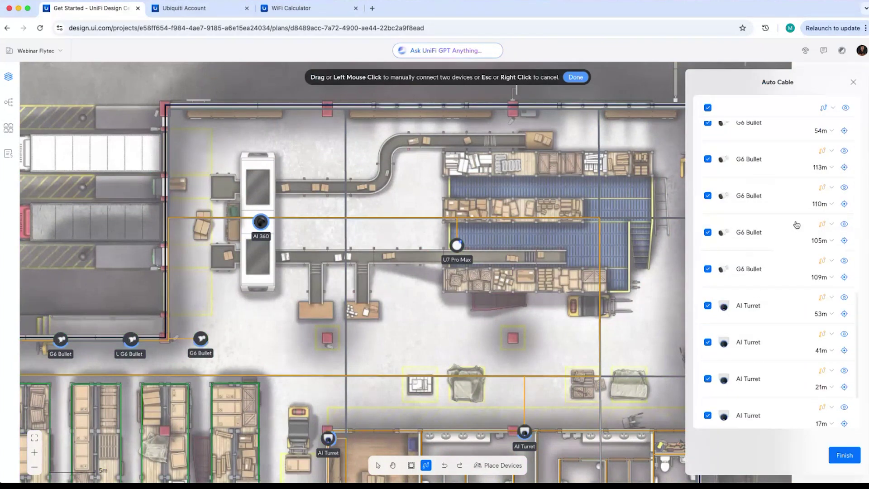
scroll(797, 225, down, 2)
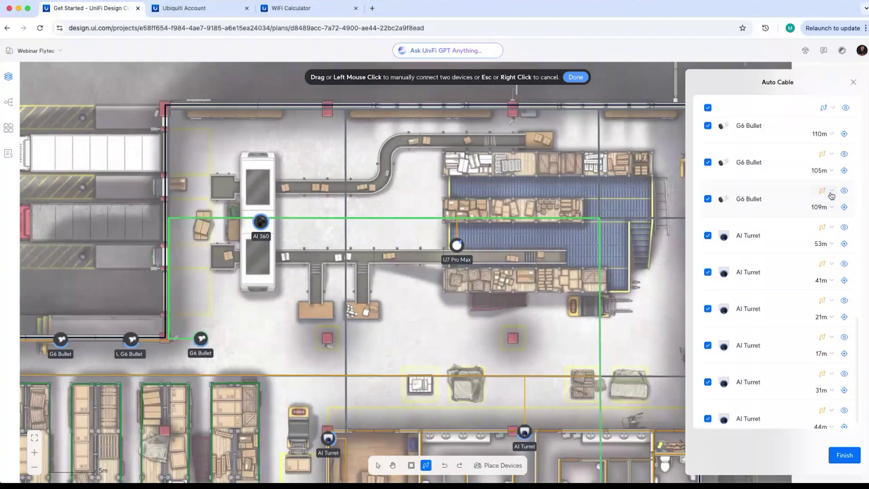
click(831, 192)
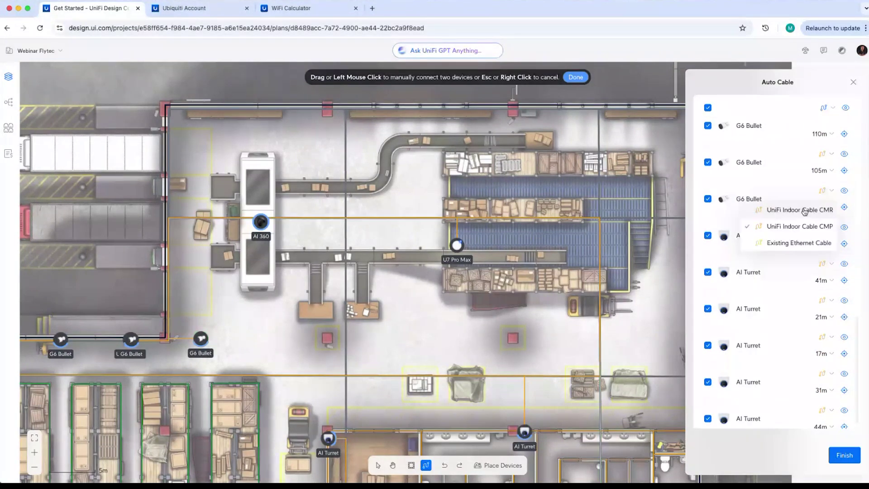
click(804, 211)
click(823, 191)
click(823, 208)
click(823, 191)
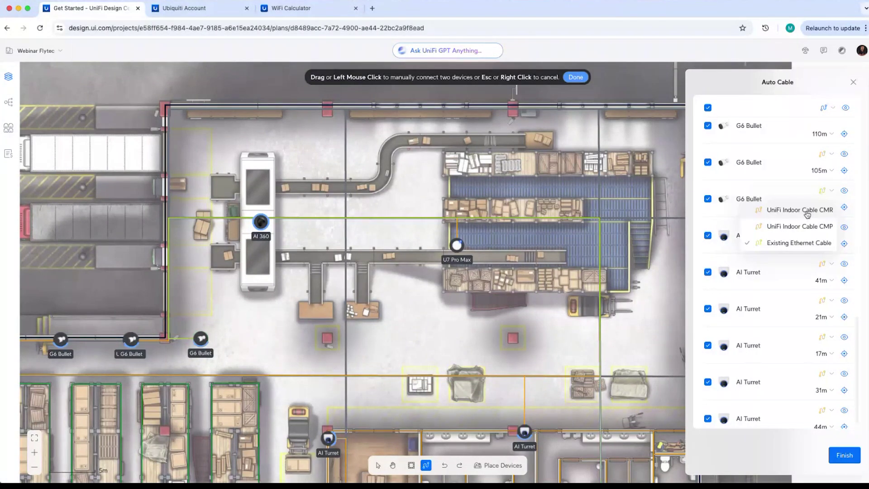
click(820, 206)
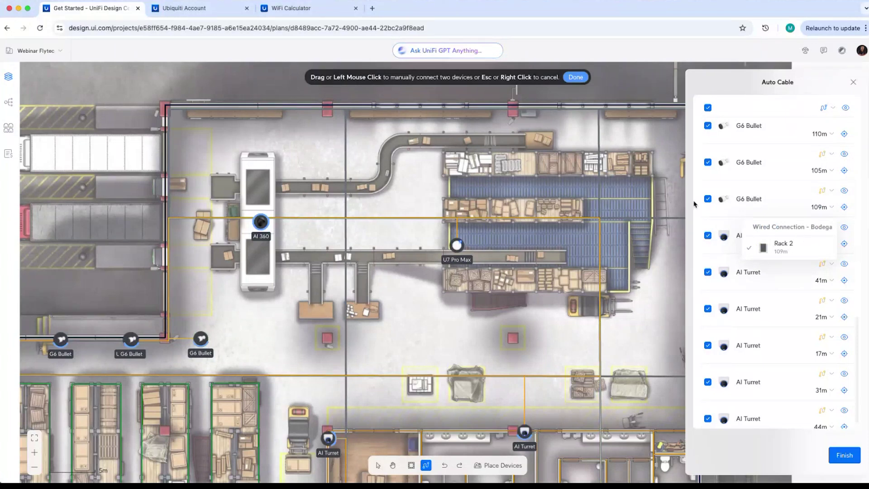
click(731, 262)
Review the full list of proposed device cables and apply the automatic connections for all selected devices.
scroll(803, 389, down, 1)
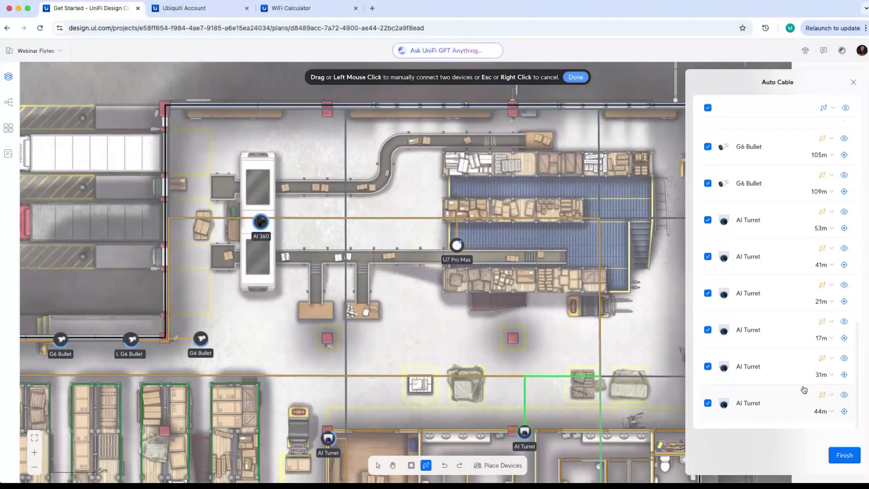
scroll(787, 362, up, 15)
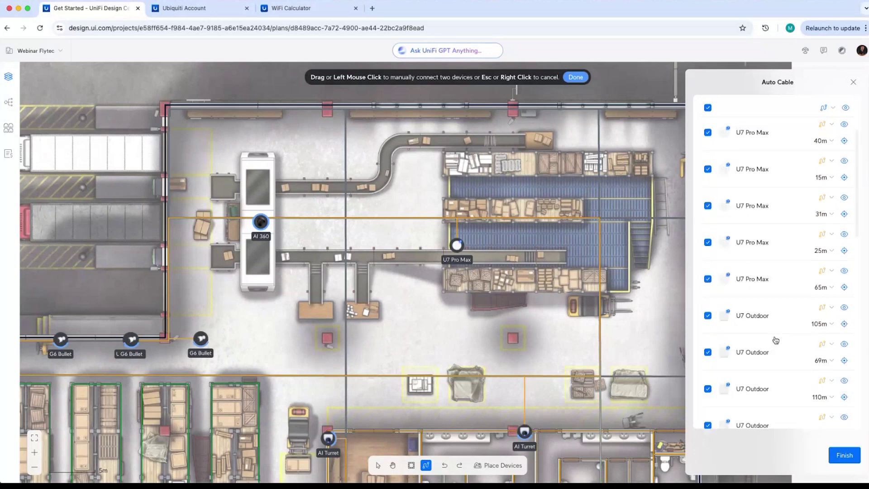
scroll(747, 272, down, 10)
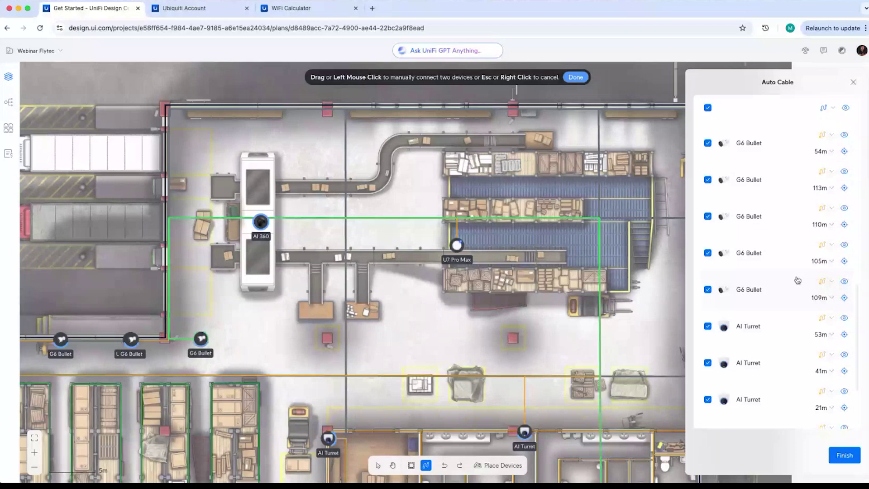
scroll(794, 271, down, 3)
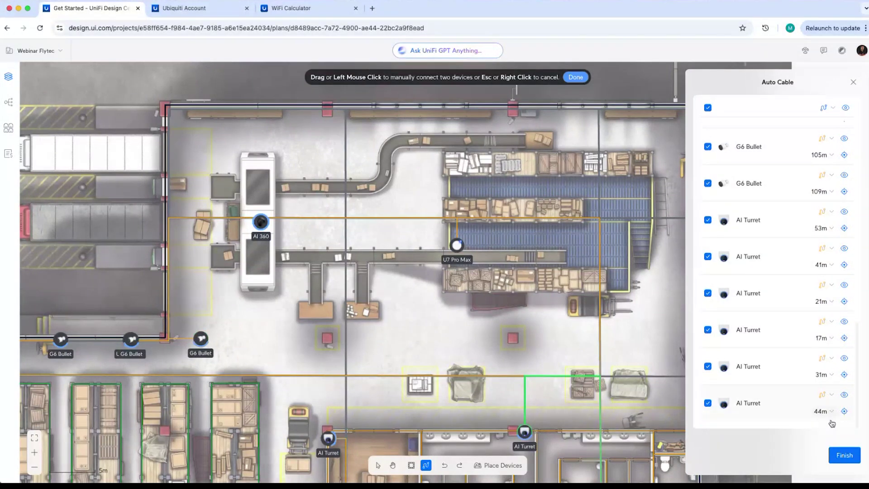
click(844, 455)
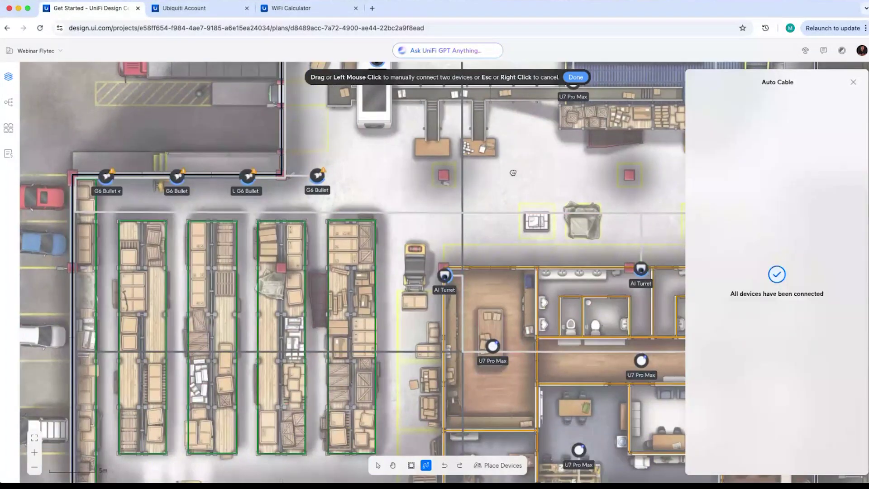
Examine the drawn cables across the rack area, offices, truck docks and conveyor hall, including the flagged G6 Bullet cameras.
drag(513, 172, 601, 164)
drag(479, 186, 468, 190)
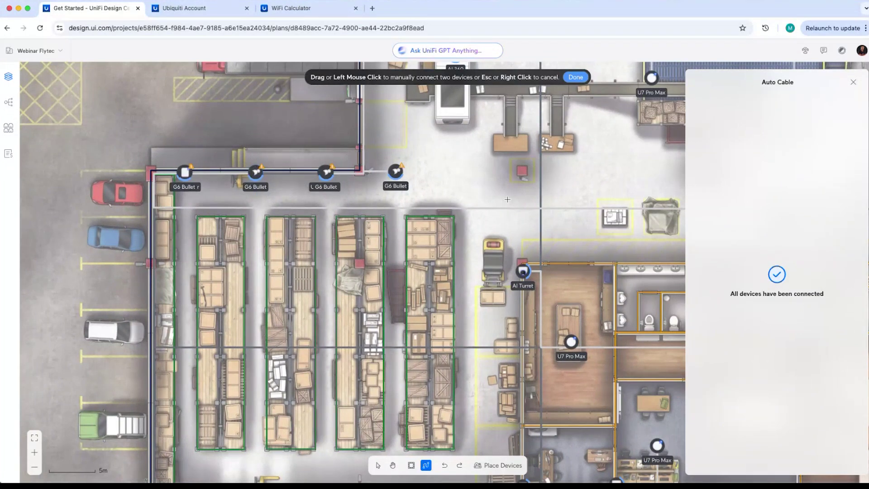
drag(469, 183, 355, 127)
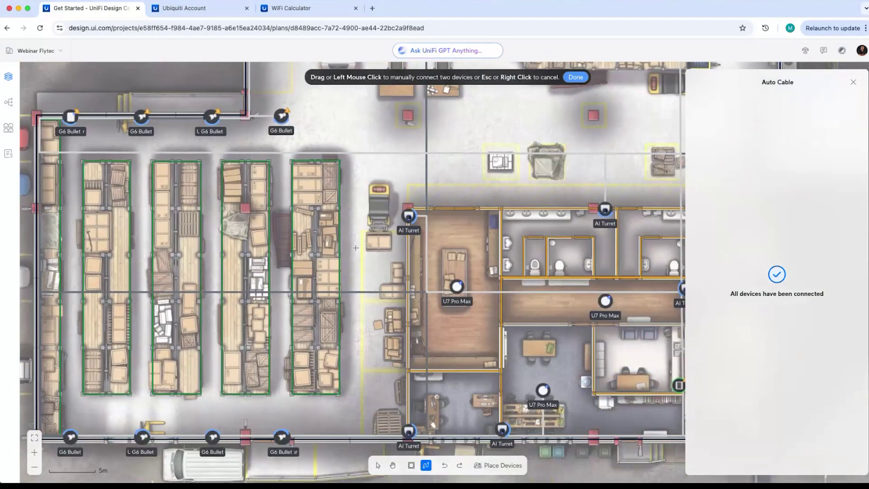
drag(347, 246, 255, 218)
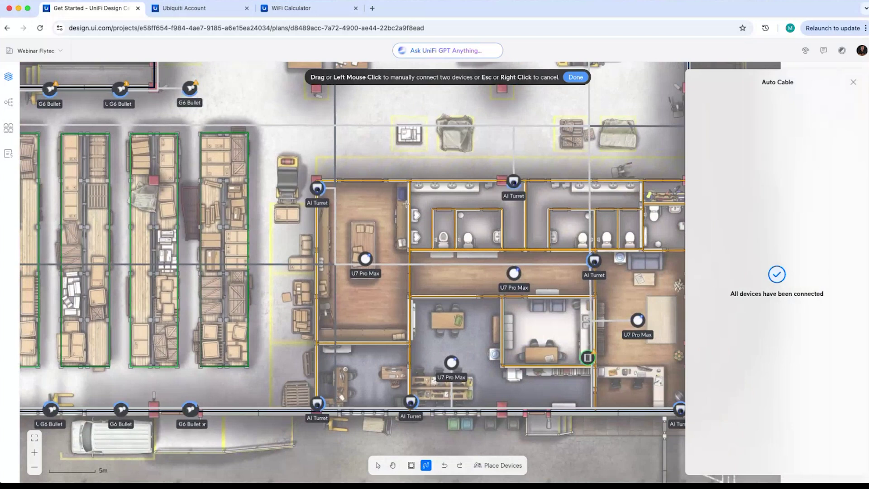
drag(406, 204, 629, 303)
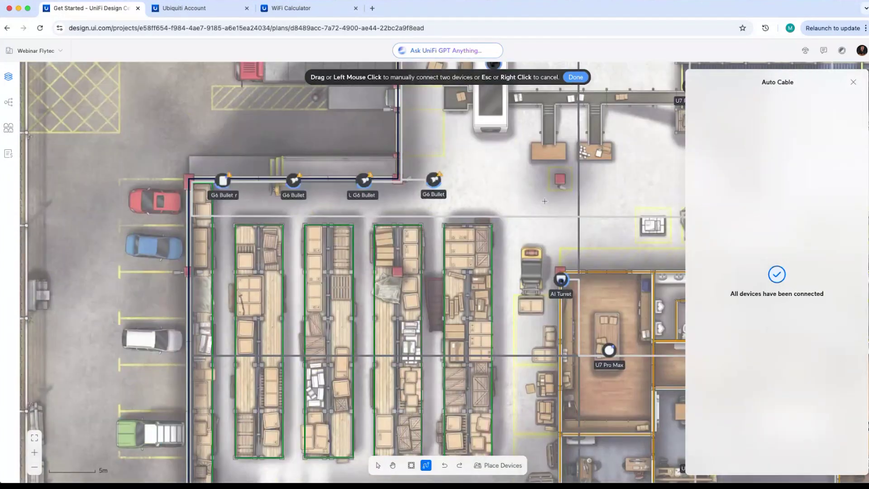
scroll(544, 201, up, 5)
scroll(497, 163, right, 3)
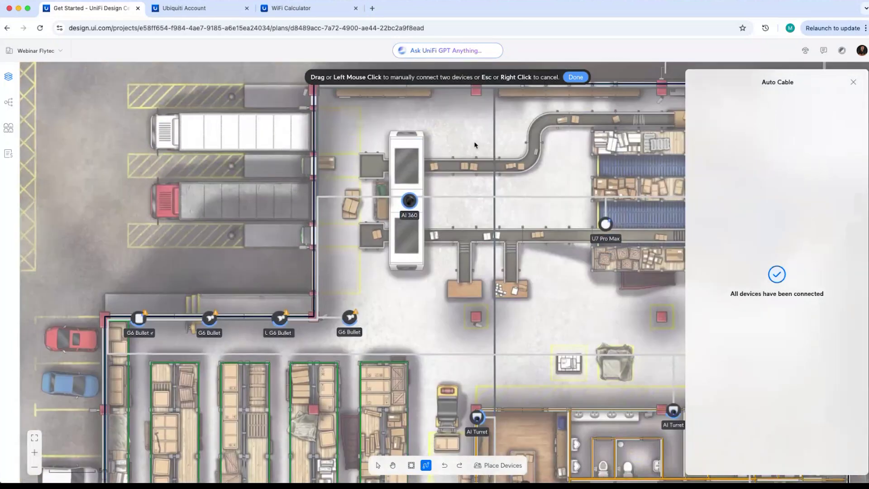
scroll(474, 145, up, 3)
scroll(475, 145, right, 2)
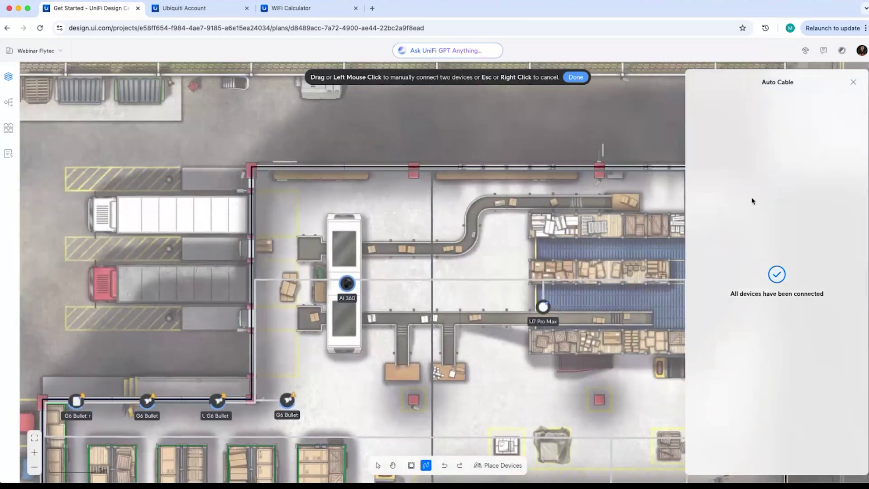
Dismiss the Auto Cable results and finish the cable drawing to return to the floor plan view.
click(853, 82)
scroll(506, 236, down, 7)
scroll(506, 236, right, 7)
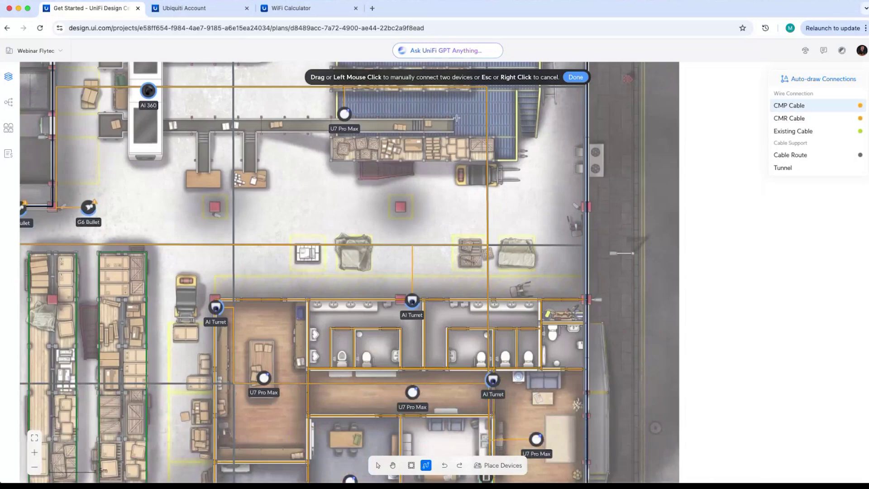
click(575, 77)
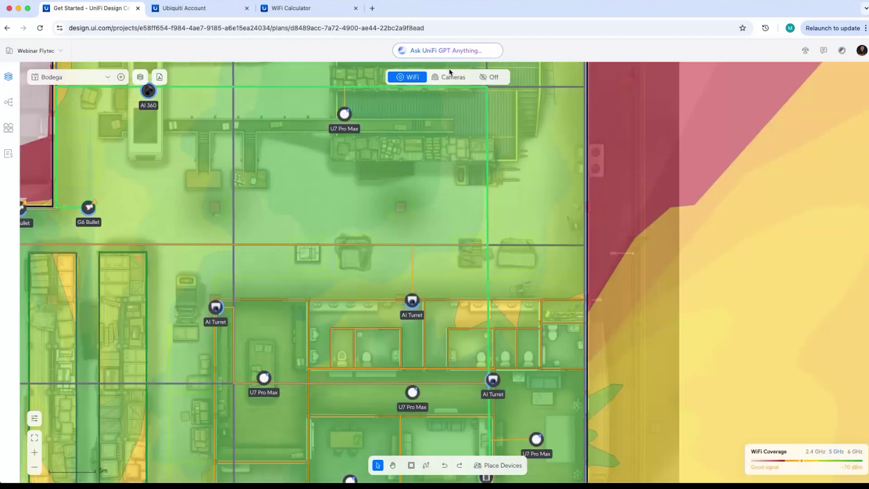
Switch to the Oficina 1 floor plan with WiFi coverage shown and check the floor heights in the Multi-Floor settings.
click(449, 77)
click(409, 77)
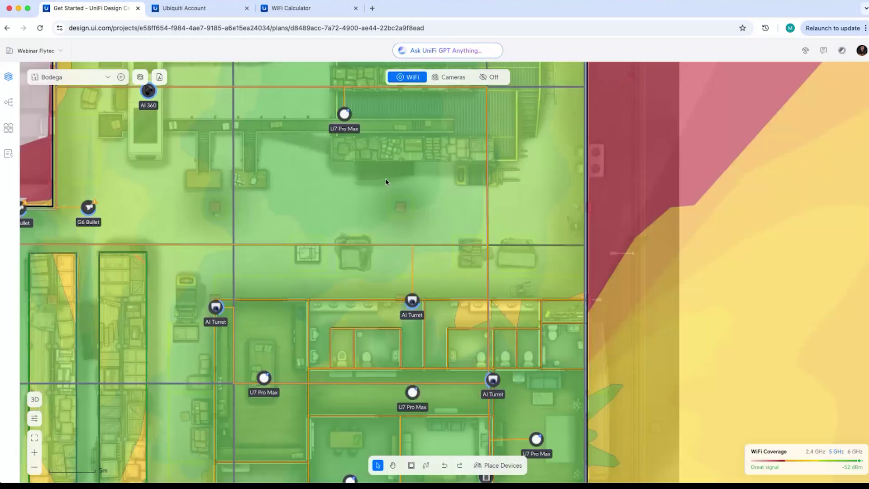
click(99, 77)
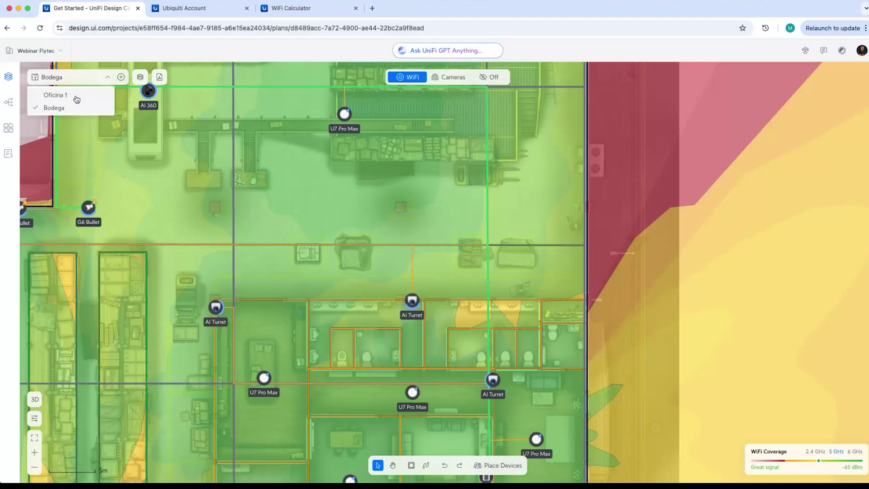
click(77, 97)
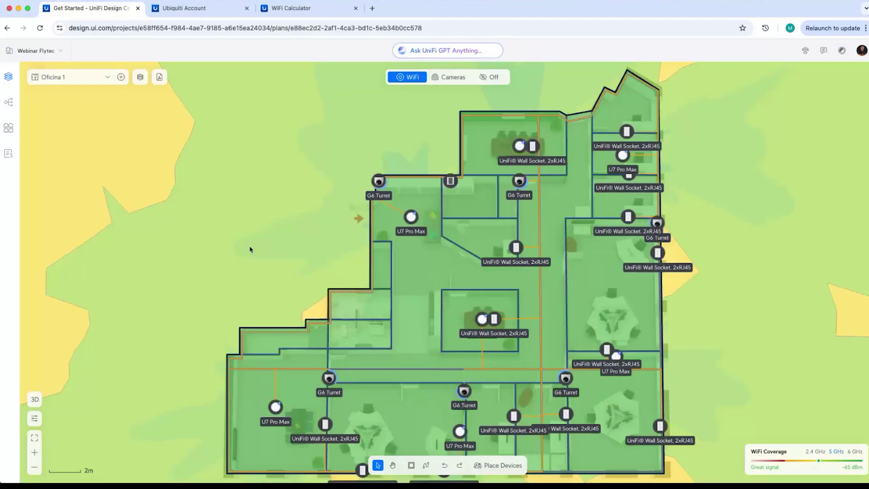
scroll(114, 209, up, 2)
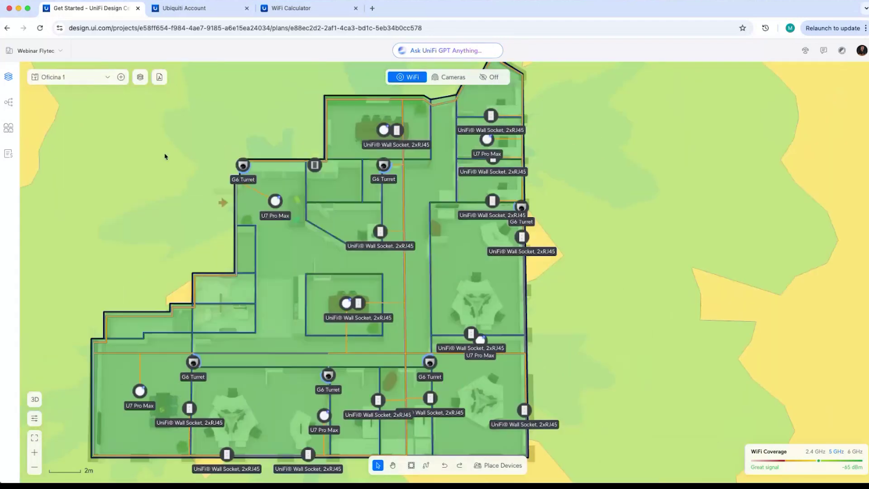
click(140, 77)
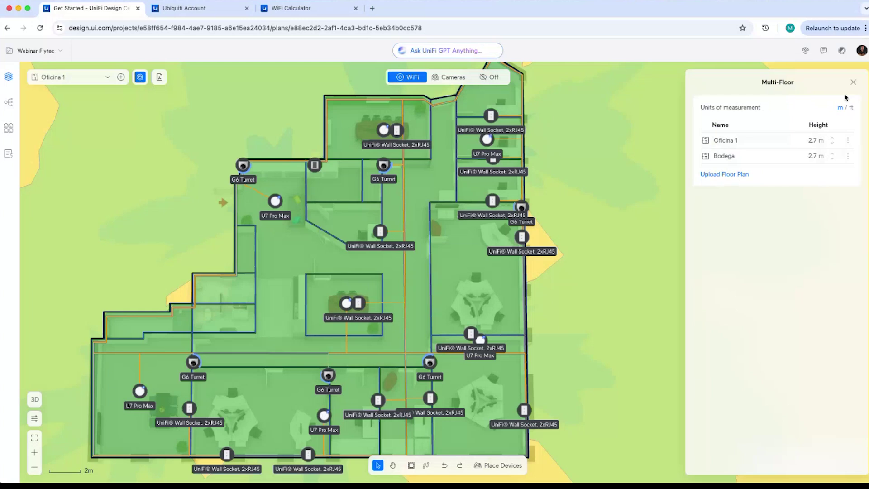
click(853, 82)
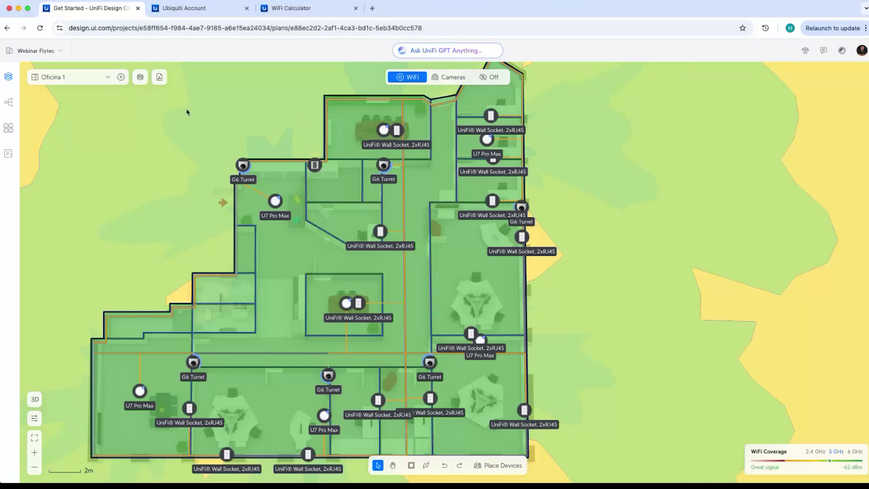
Export a PDF covering both the Oficina 1 and Bodega floor plans with all features included.
click(160, 78)
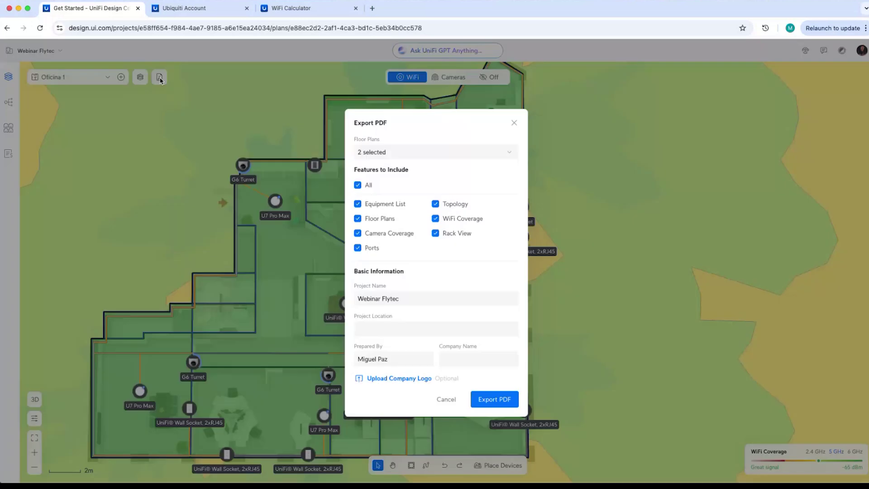
click(460, 150)
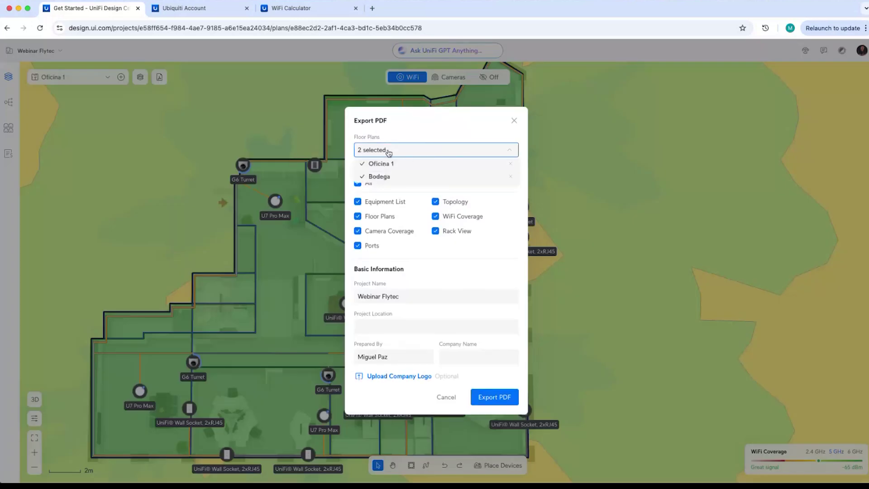
click(417, 132)
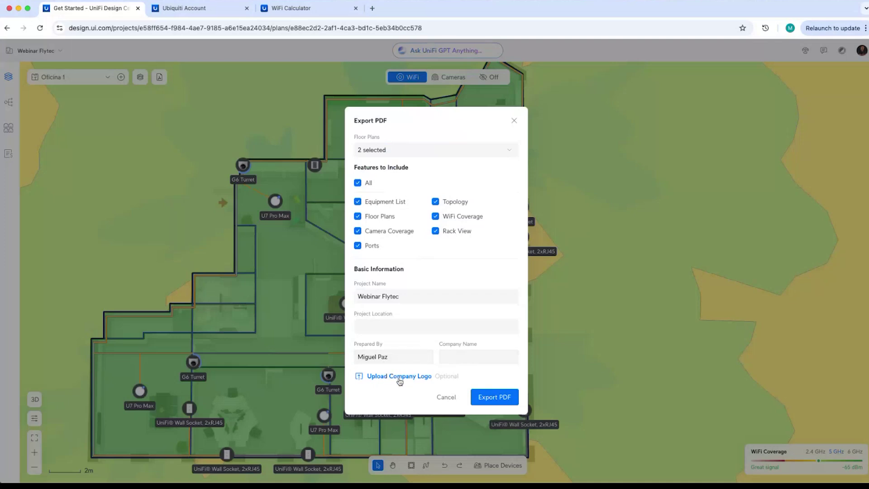
click(497, 397)
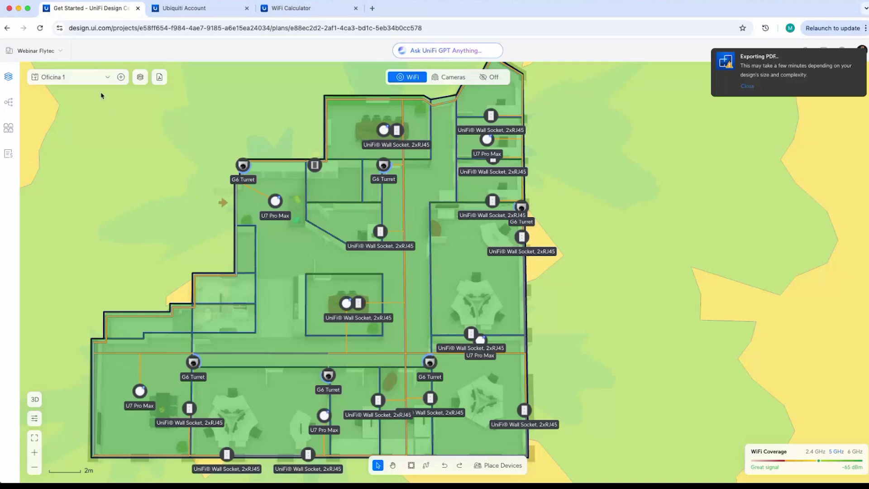
Look through the full list of projects and reopen the Webinar Flytec project.
click(99, 80)
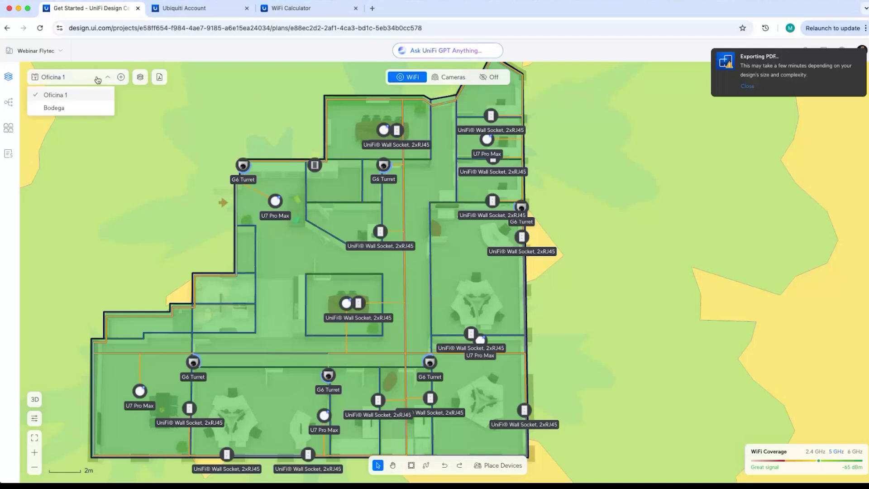
click(59, 54)
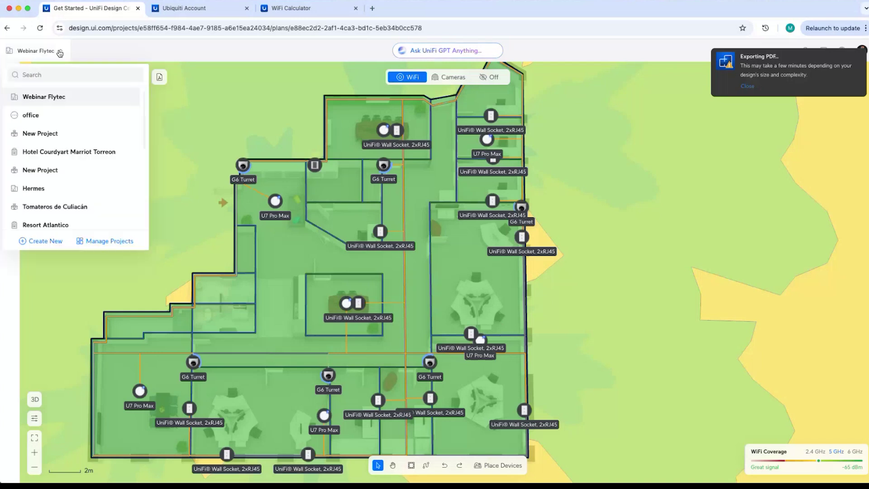
click(115, 244)
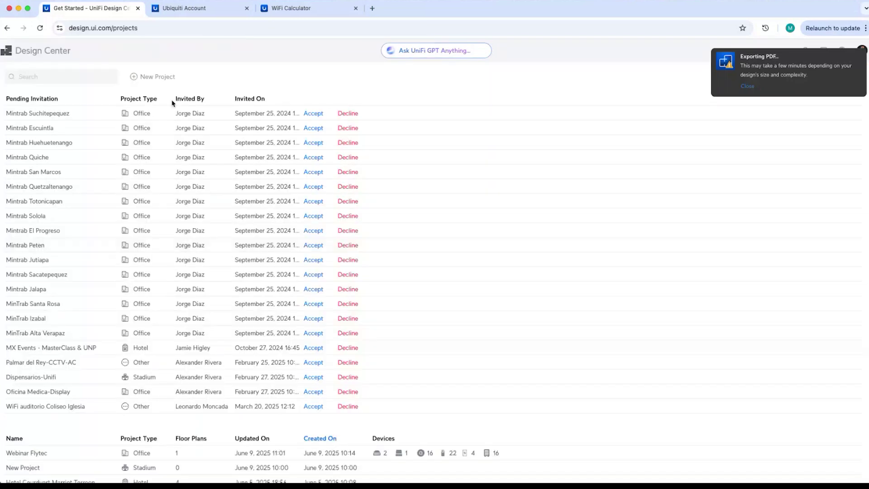
scroll(400, 268, down, 5)
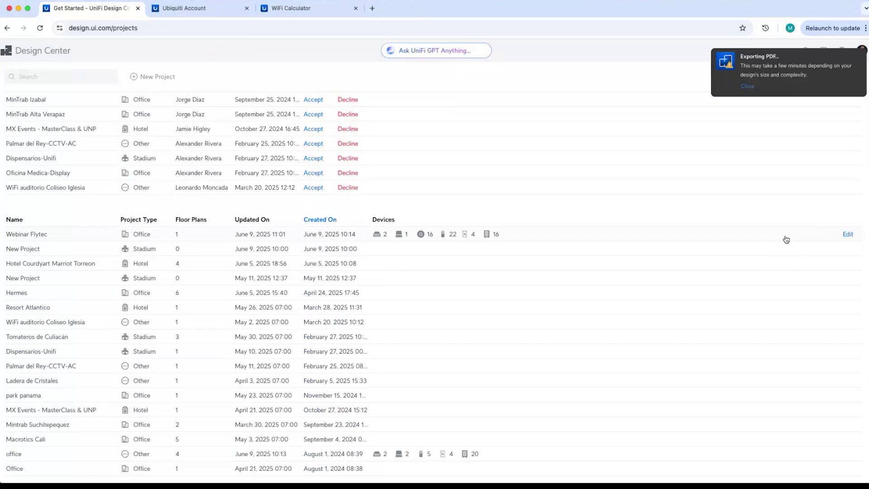
click(88, 239)
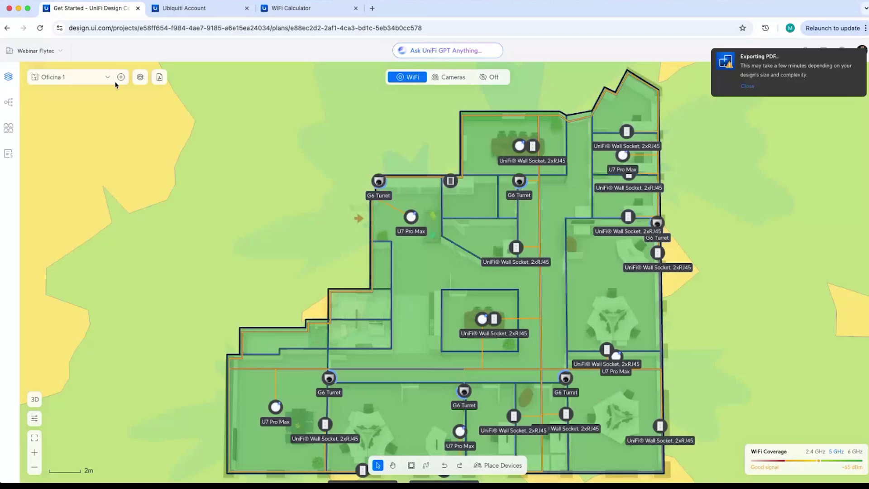
Return to the project list and examine the Webinar Flytec project's settings, including the collaborator email field.
click(60, 51)
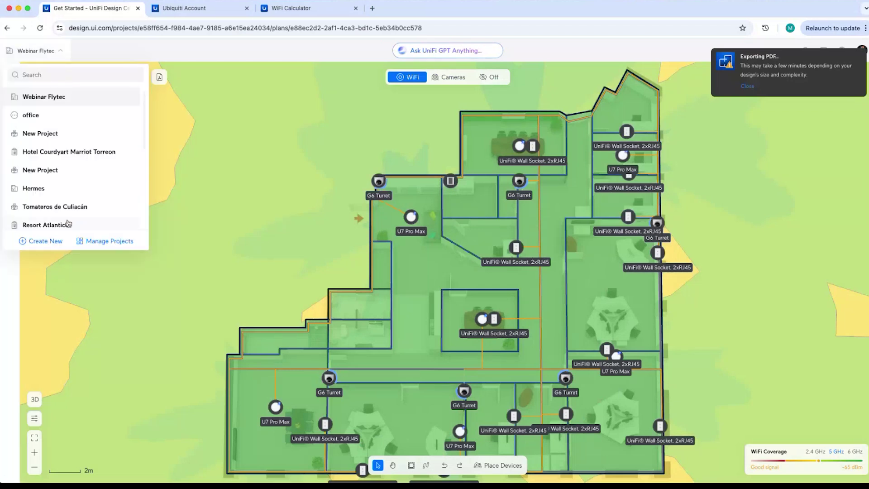
click(104, 240)
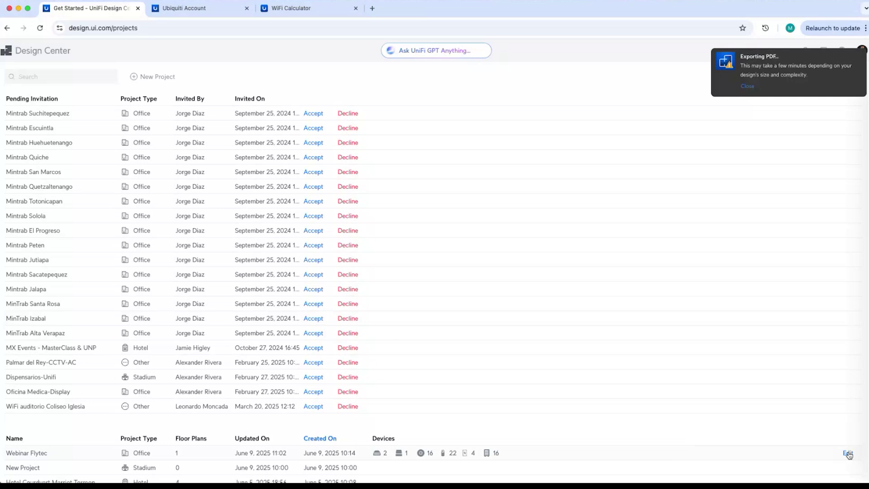
click(848, 453)
click(760, 226)
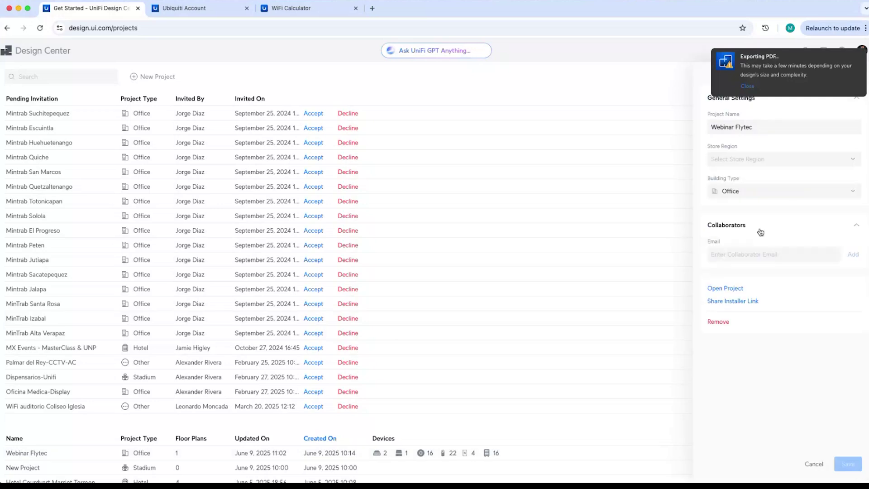
click(749, 254)
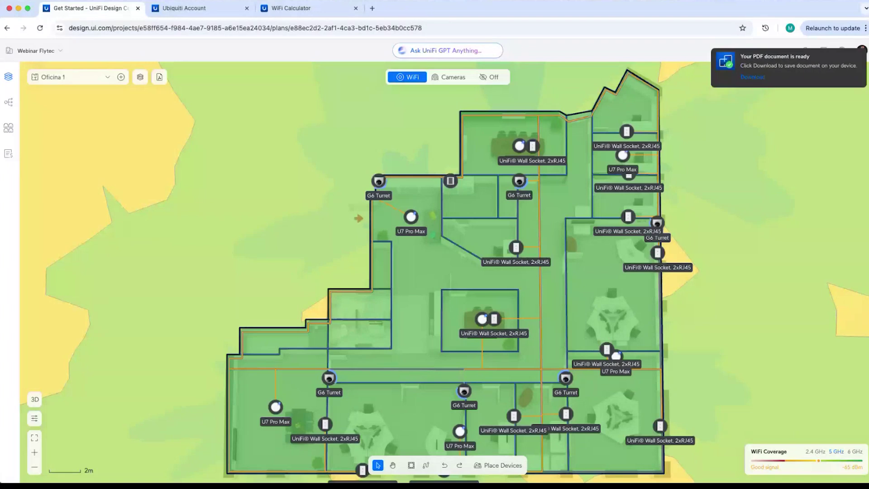
Download the exported project PDF, check the Bodega floor plan and return to Oficina 1.
click(752, 77)
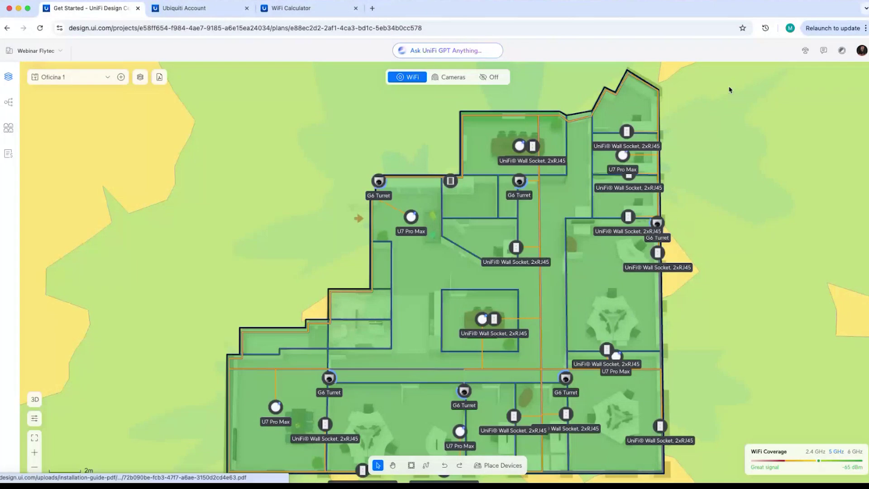
click(75, 81)
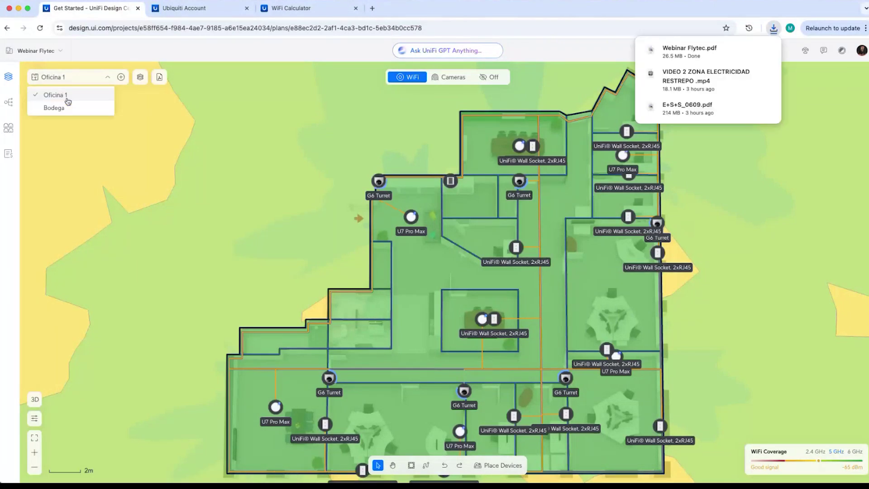
click(70, 107)
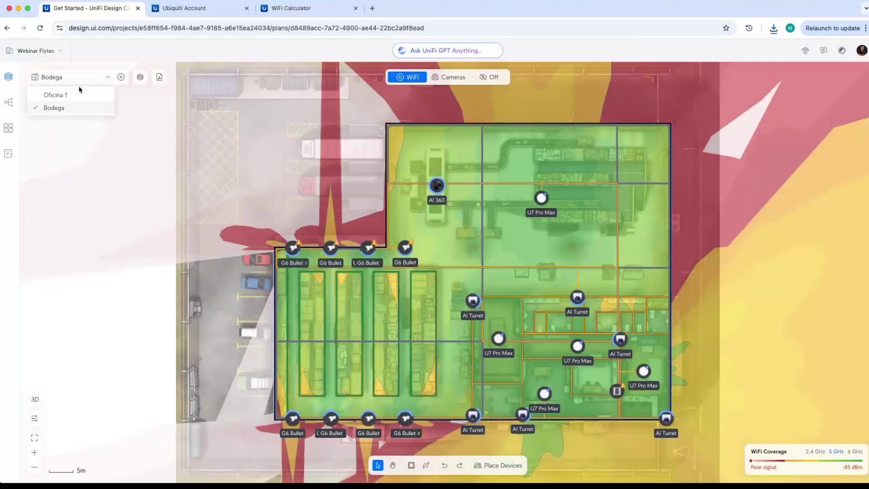
click(76, 96)
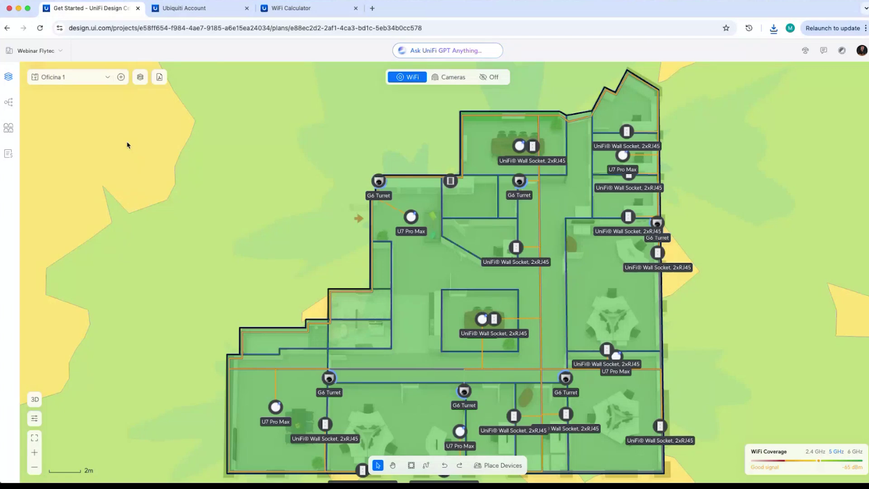
Show the Oficina 1 floor plan in 3D and inspect its walls, devices and WiFi coverage from several angles.
click(35, 400)
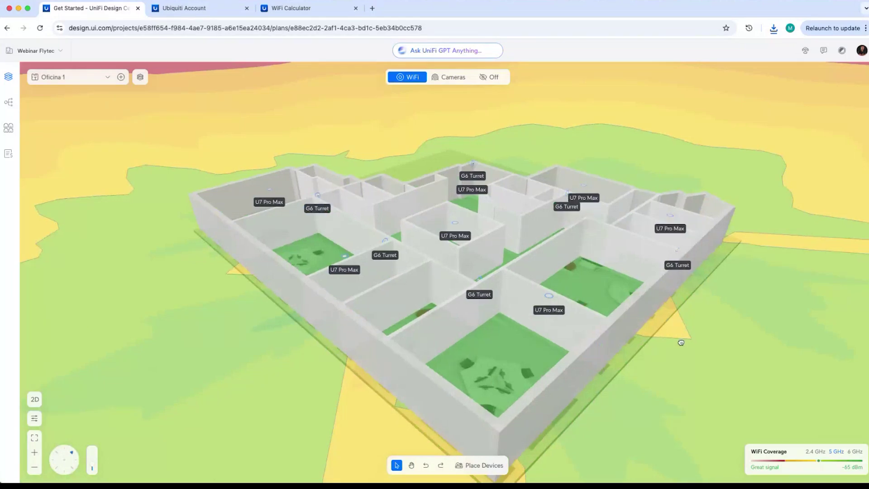
drag(680, 342, 238, 324)
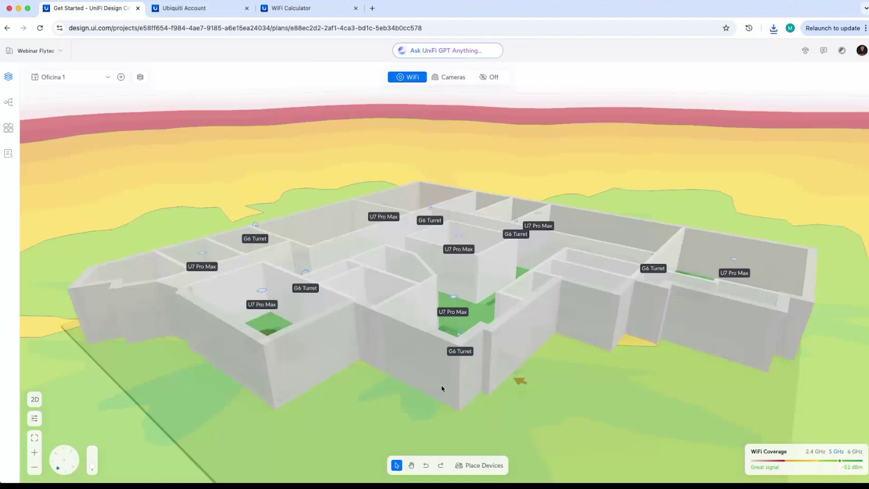
mouse_move(442, 389)
mouse_down()
mouse_move(570, 414)
mouse_move(499, 407)
mouse_move(572, 410)
mouse_move(241, 227)
mouse_up()
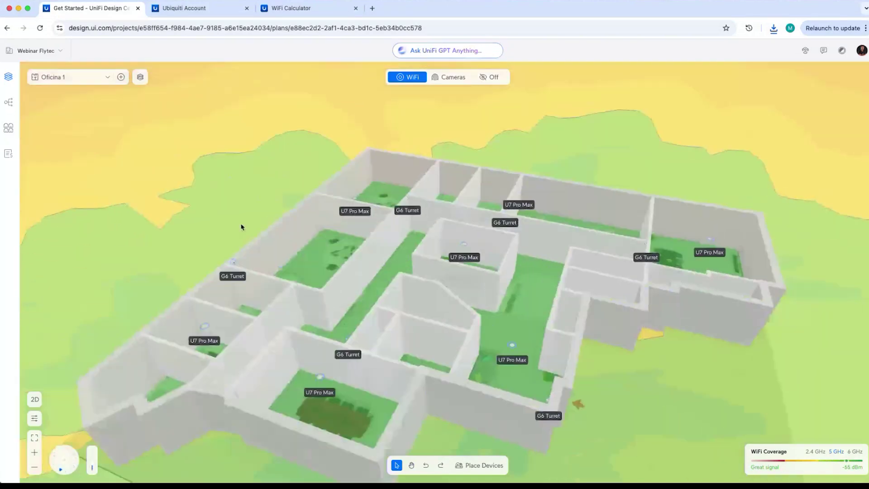
Switch the 3D view to the Bodega floor plan and inspect its WiFi coverage and device placement from all sides.
click(91, 78)
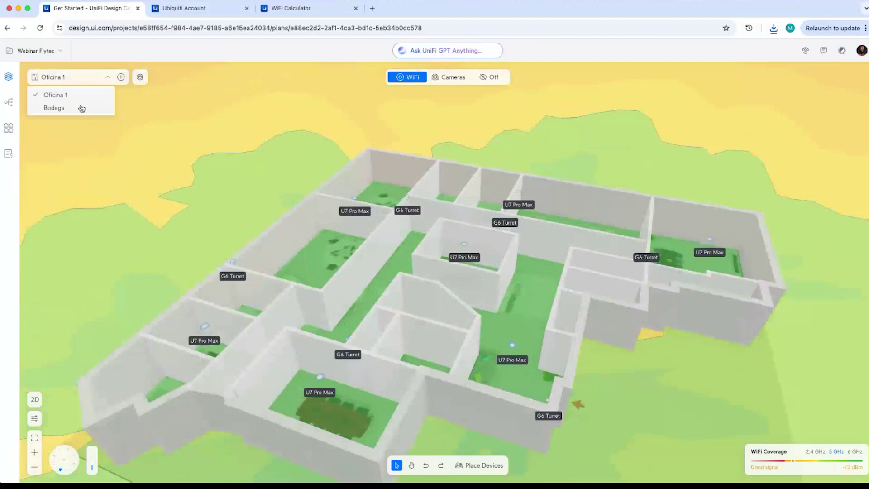
click(81, 108)
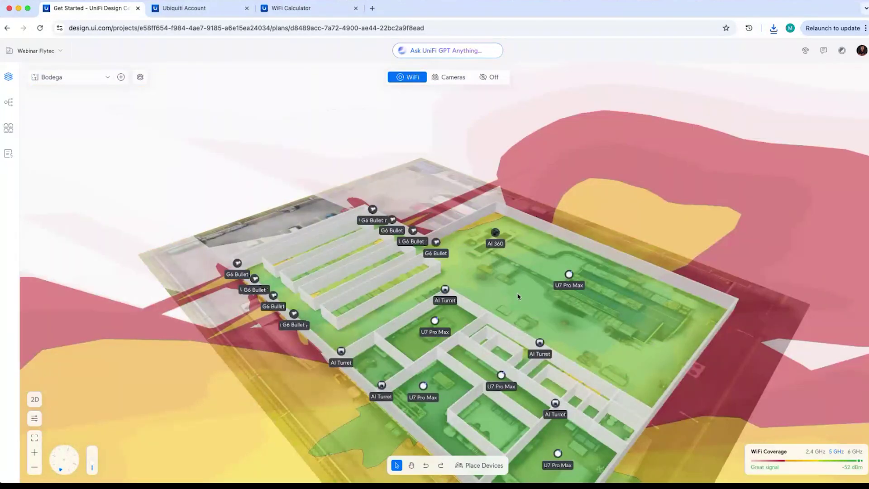
drag(512, 293, 300, 304)
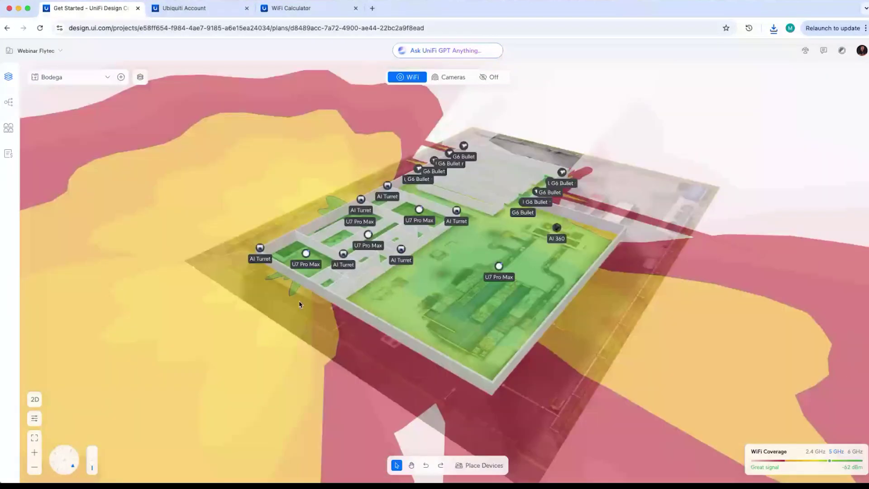
drag(300, 304, 433, 286)
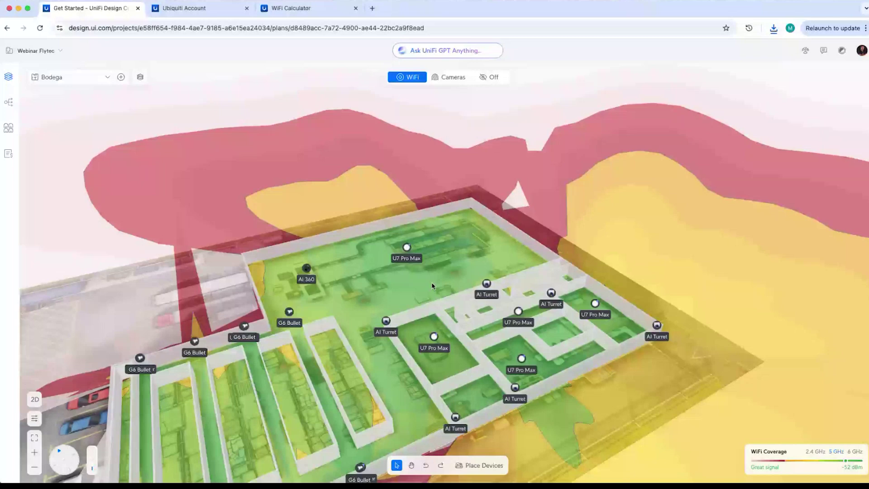
drag(432, 285, 496, 316)
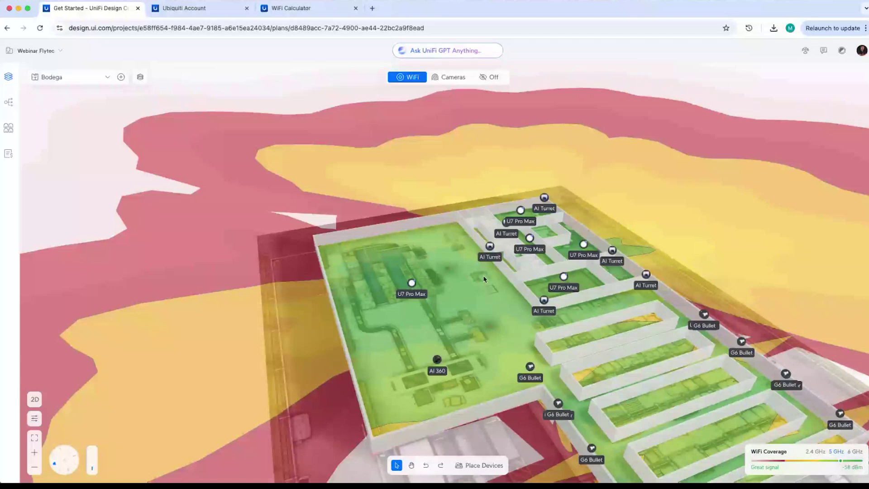
Open the downloaded Webinar Flytec.pdf and review its equipment list, page 3 and the Oficina 1 floor plan page.
click(772, 29)
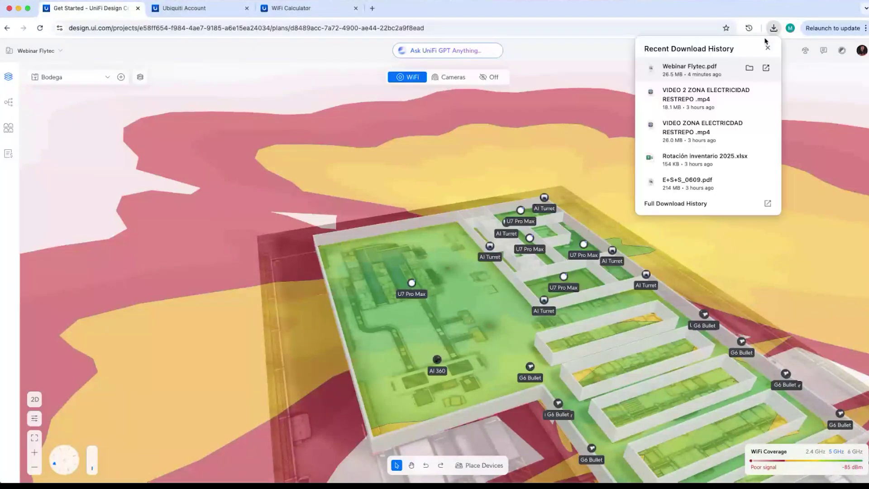
click(689, 67)
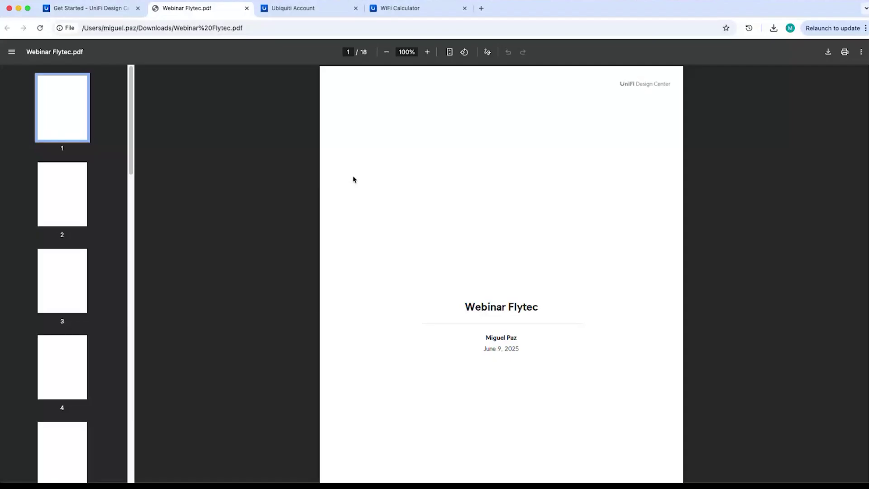
click(69, 222)
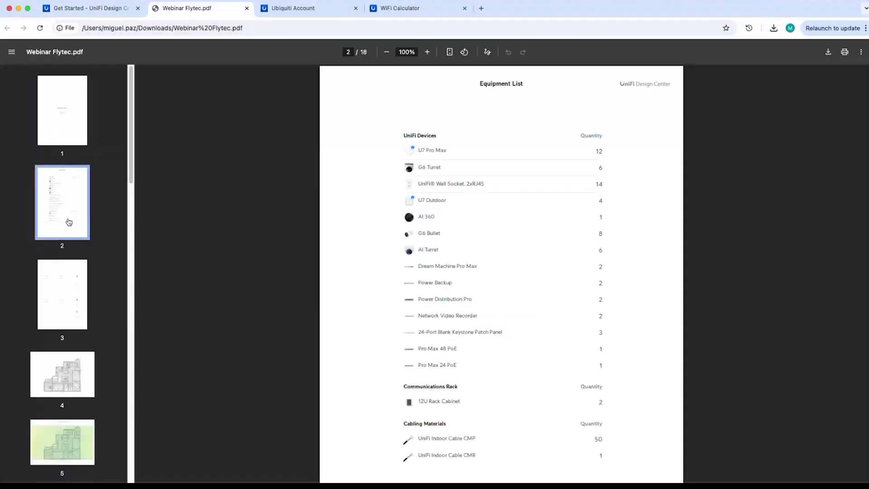
click(68, 324)
click(68, 360)
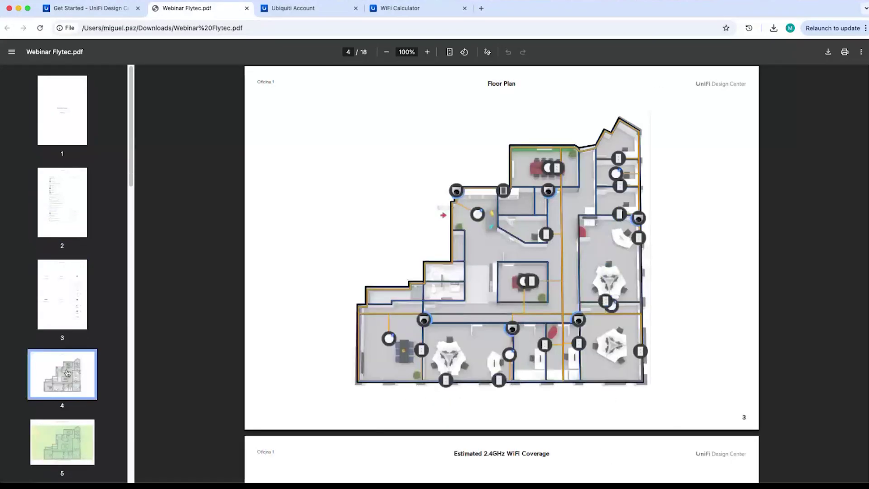
Review the remaining PDF pages, including the WiFi coverage maps, the Bodega floor plan and rack view, and the Pro Max 24 PoE ports page.
scroll(73, 317, down, 3)
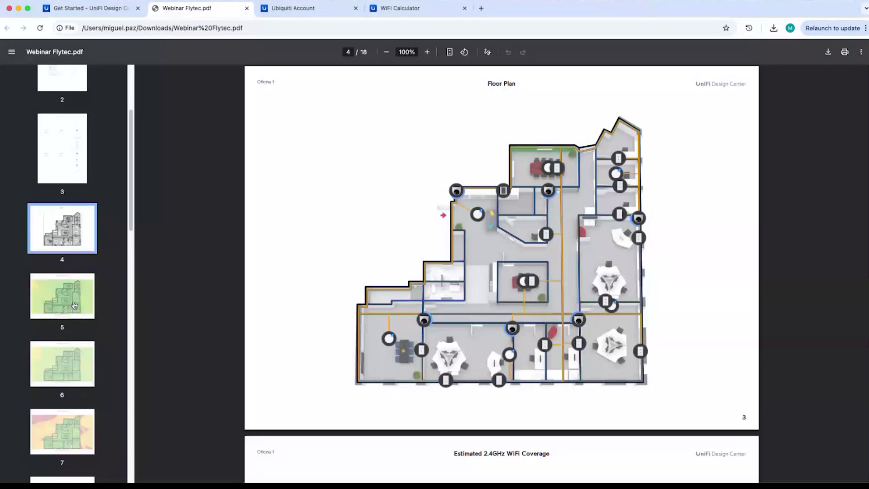
click(74, 305)
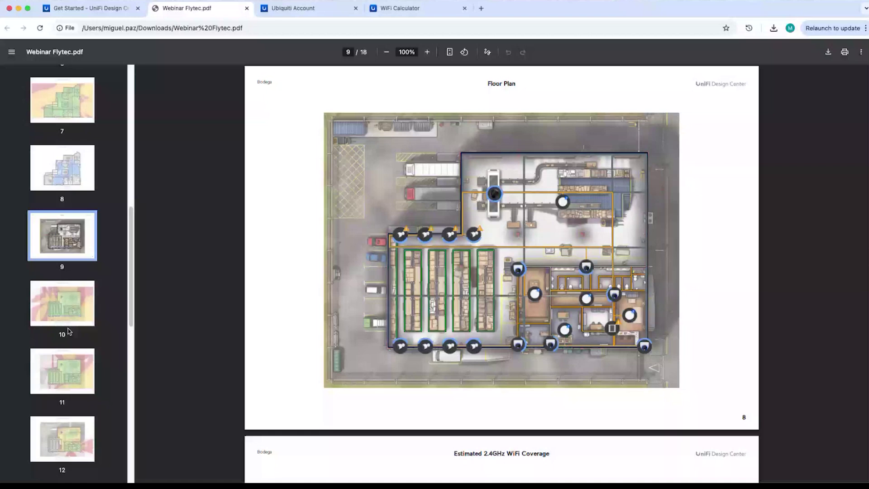
scroll(68, 353, down, 6)
click(66, 384)
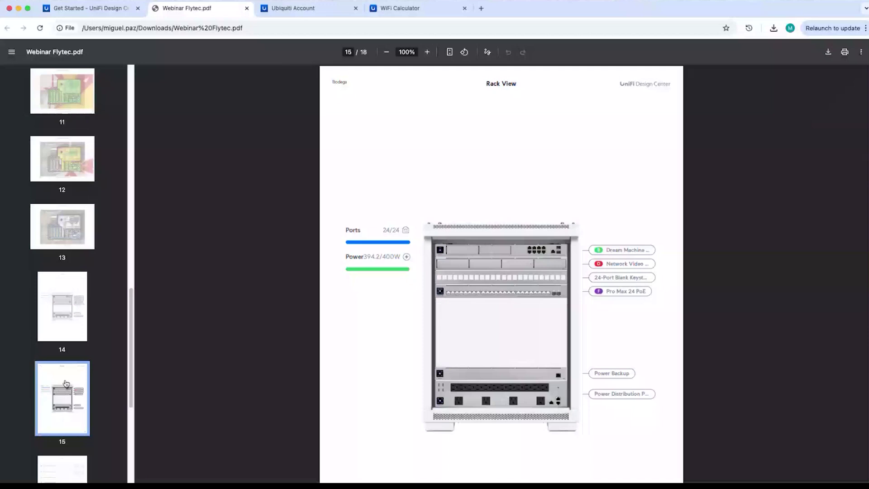
scroll(66, 384, down, 5)
click(67, 416)
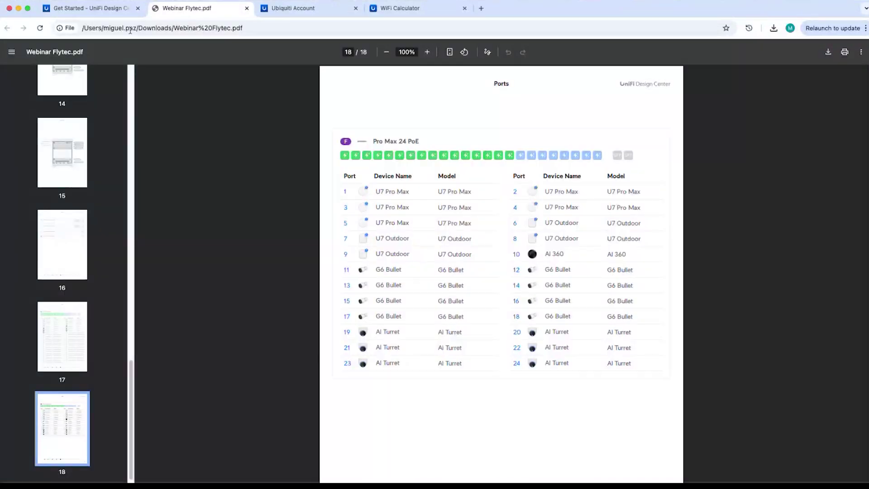
Return to the Webinar Flytec project in UniFi Design Center and show the Bodega floor plan in 2D.
key(ctrl+shift+Tab)
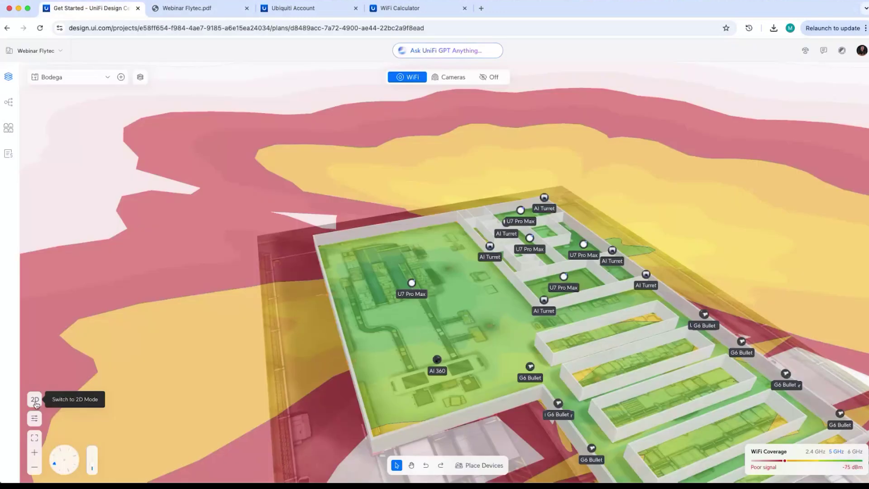
click(35, 400)
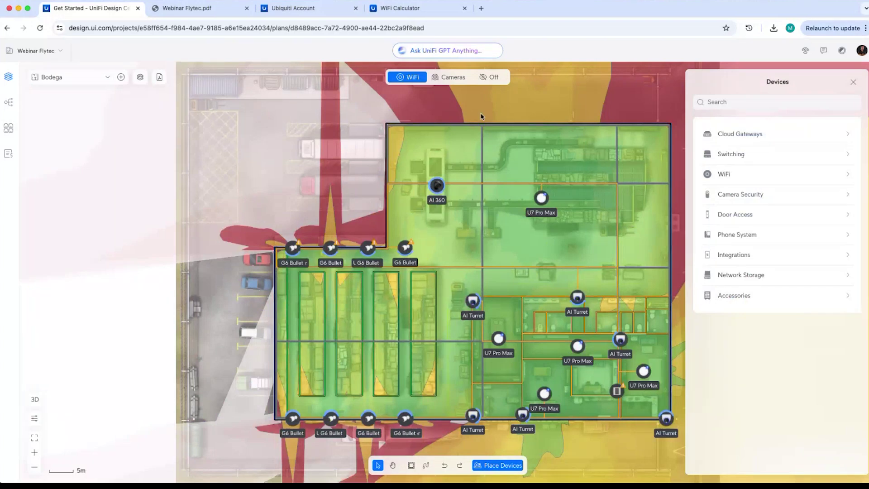
scroll(429, 171, right, 5)
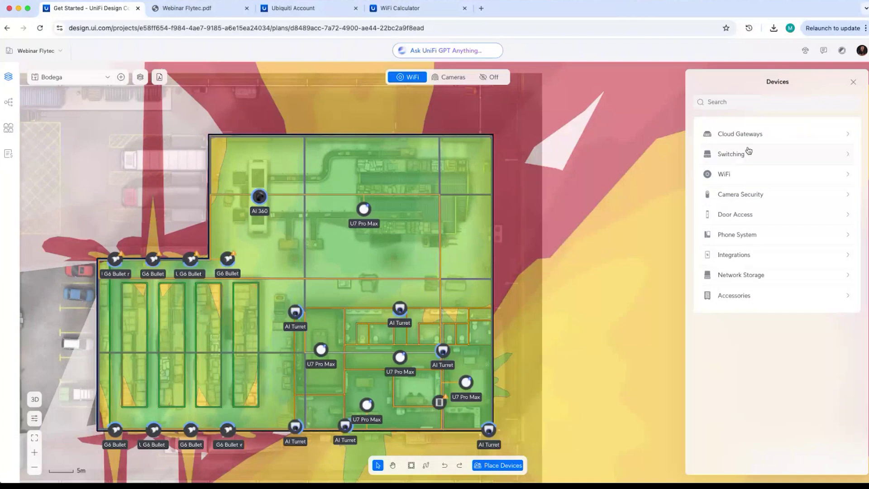
Place a white Reader Flex door access reader at the corridor's west end, beside the restroom wall, and close the device catalogue.
click(744, 214)
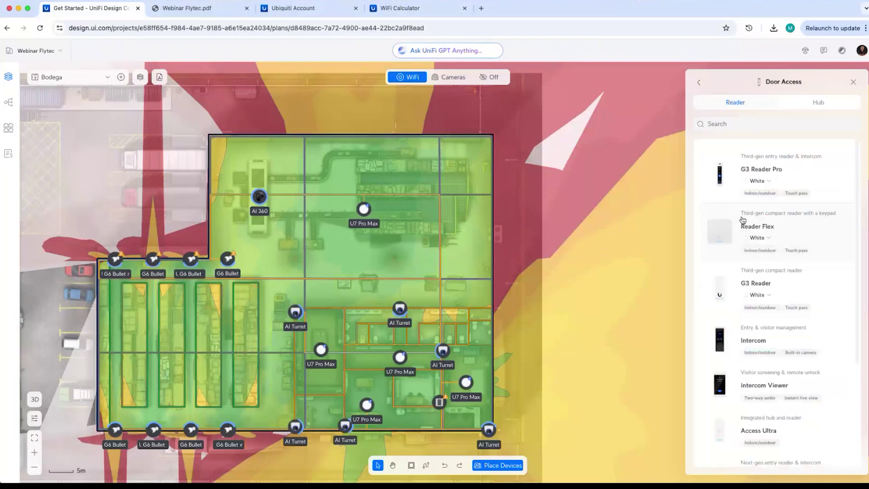
click(722, 242)
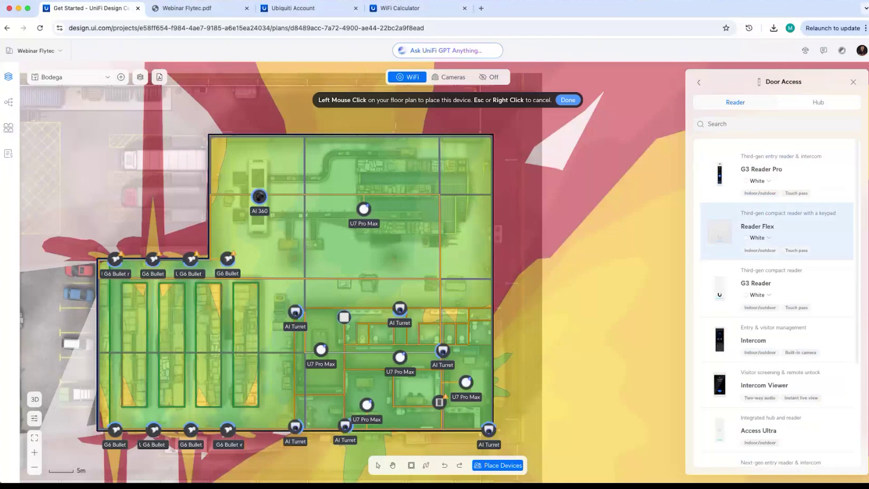
scroll(344, 316, up, 5)
scroll(347, 317, up, 4)
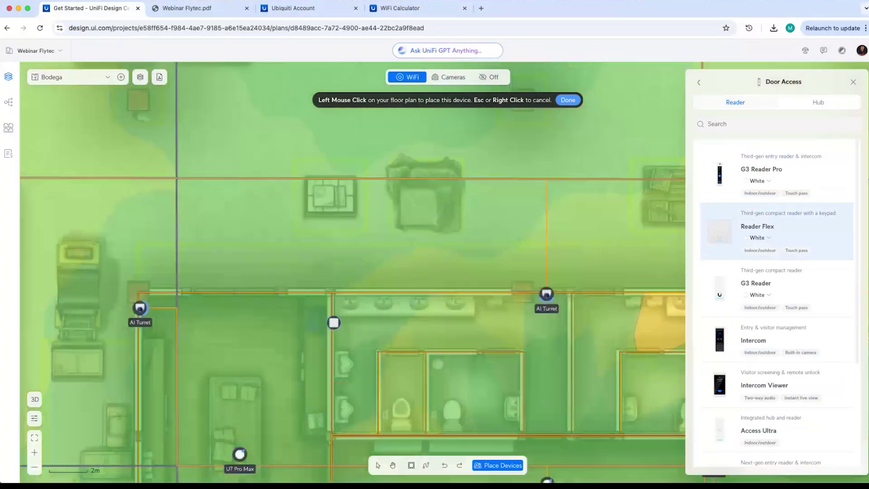
scroll(333, 322, down, 5)
scroll(334, 322, left, 5)
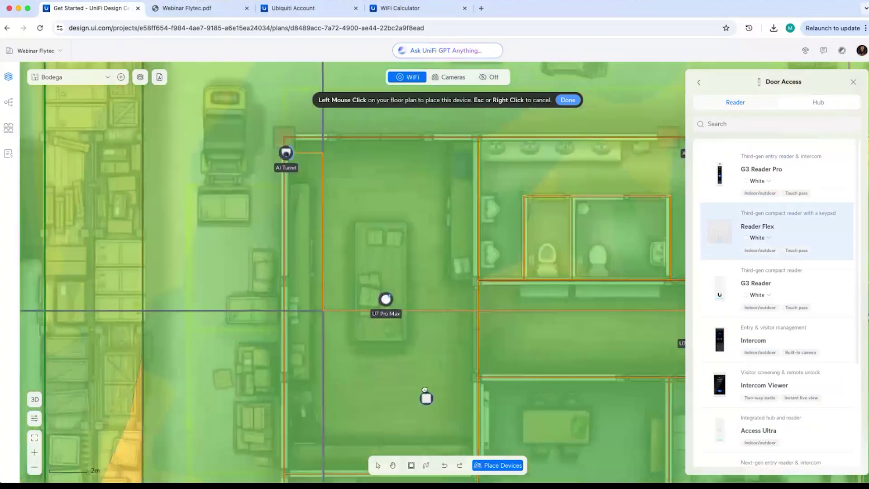
scroll(424, 390, down, 5)
scroll(424, 390, right, 2)
scroll(370, 293, up, 2)
scroll(370, 293, right, 2)
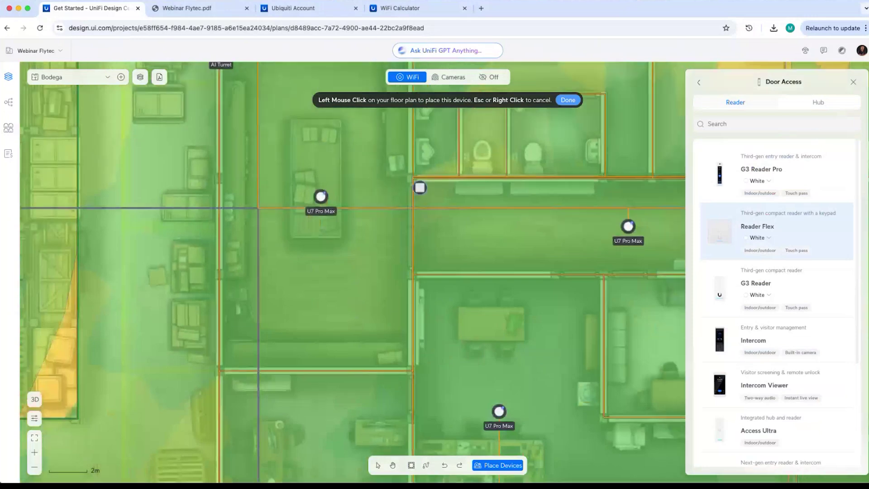
click(421, 180)
key(Escape)
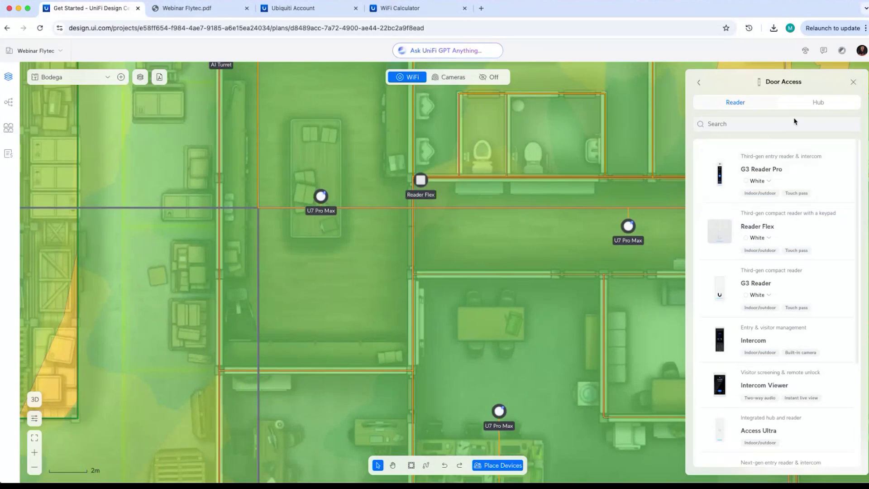
click(698, 82)
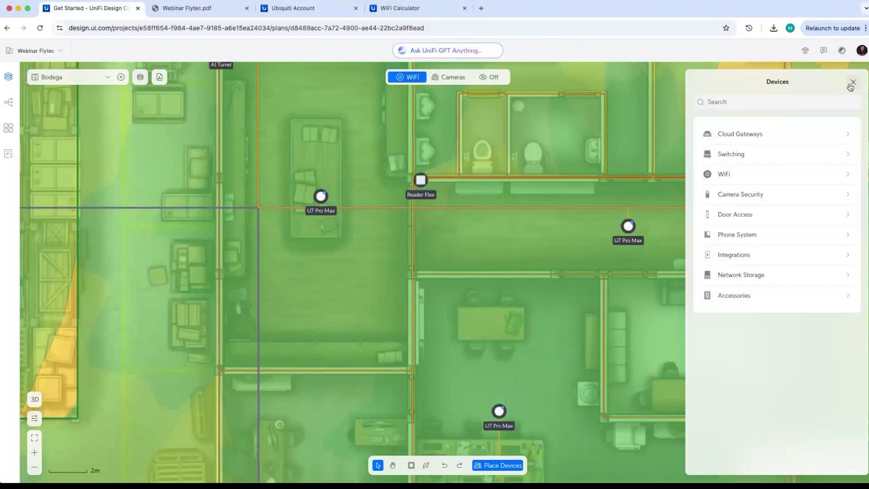
key(Escape)
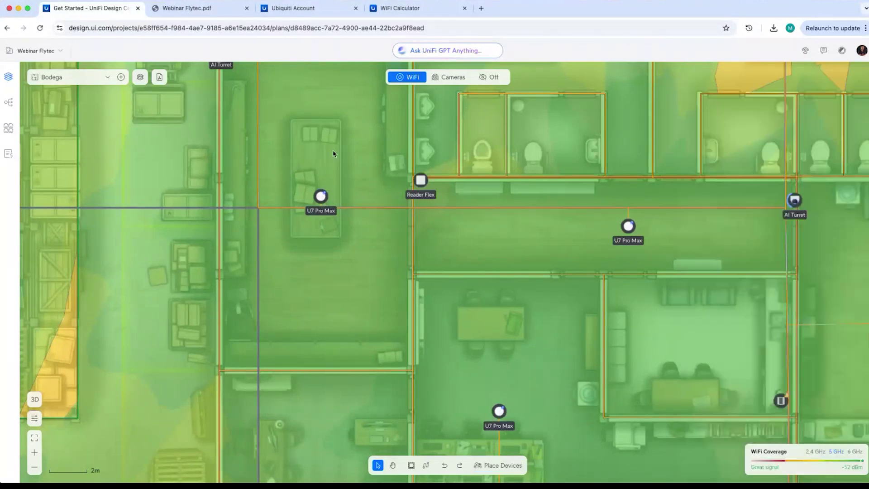
drag(333, 153, 334, 248)
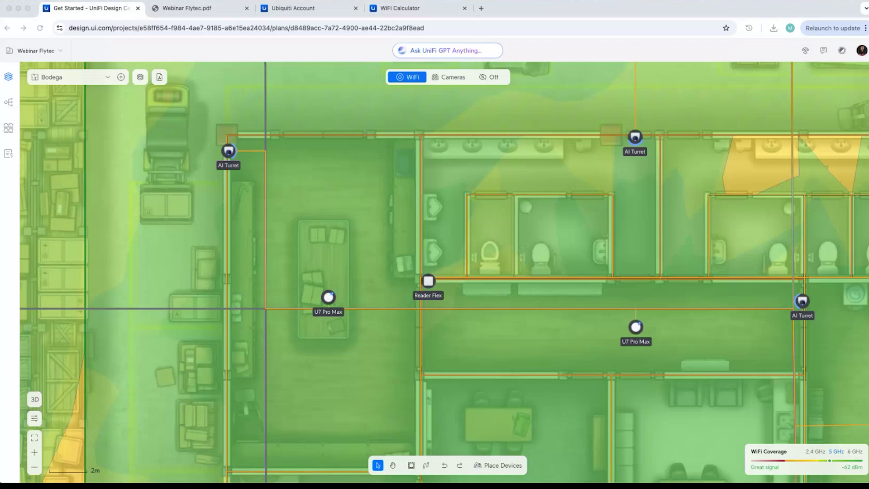
Open the AP Antenna Radiation Patterns help article and examine its comparison table of 2.4GHz and 5GHz plots across access point models.
drag(413, 1, 411, 20)
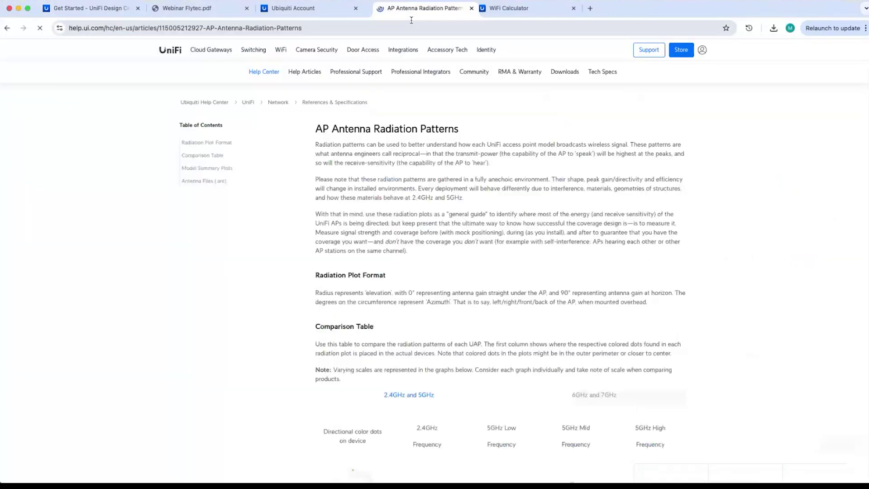
scroll(430, 157, down, 4)
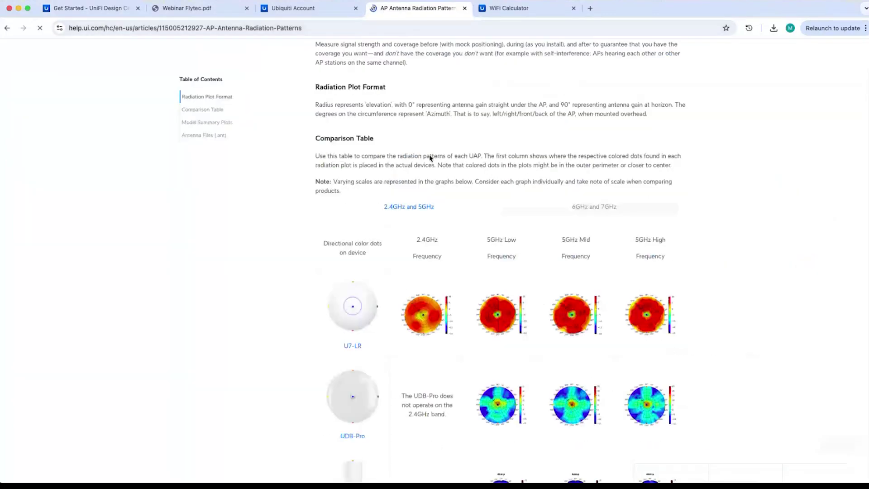
scroll(430, 158, down, 3)
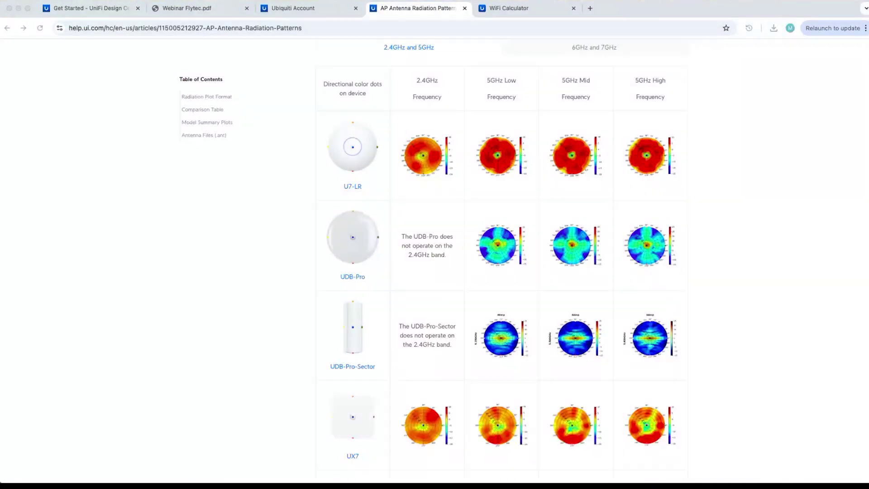
scroll(434, 238, down, 2)
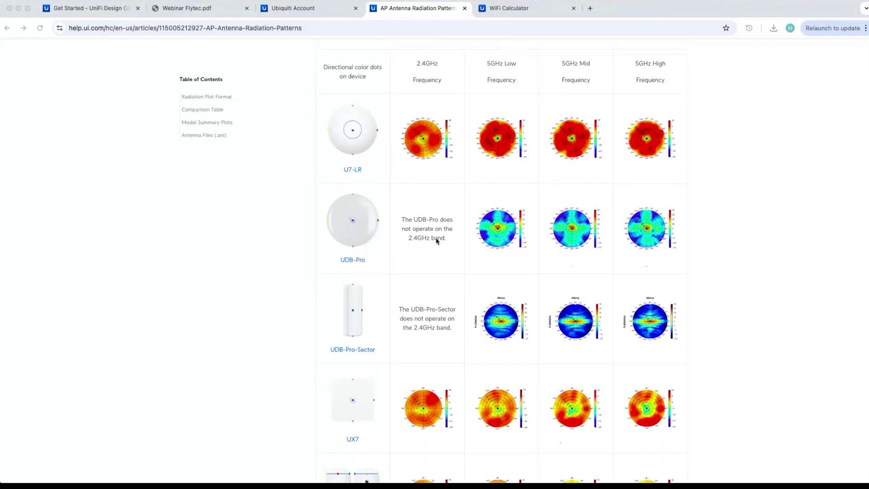
scroll(425, 247, down, 4)
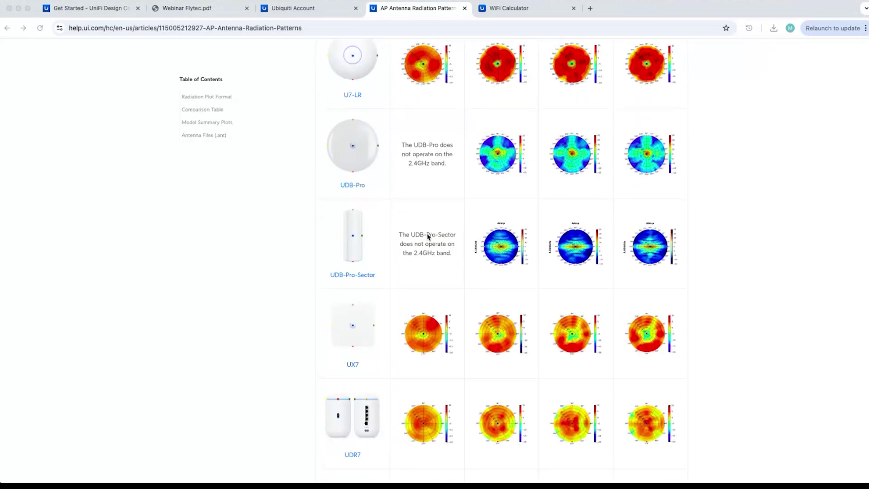
scroll(416, 259, down, 5)
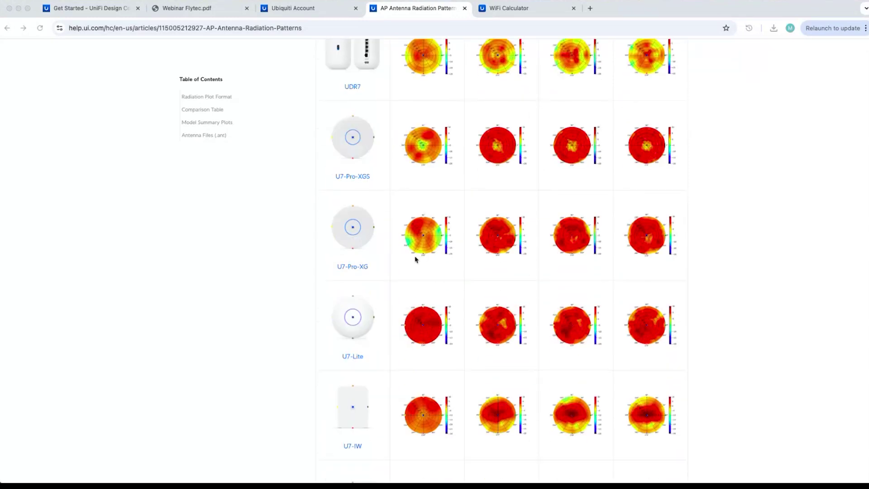
scroll(415, 258, down, 4)
scroll(468, 248, down, 7)
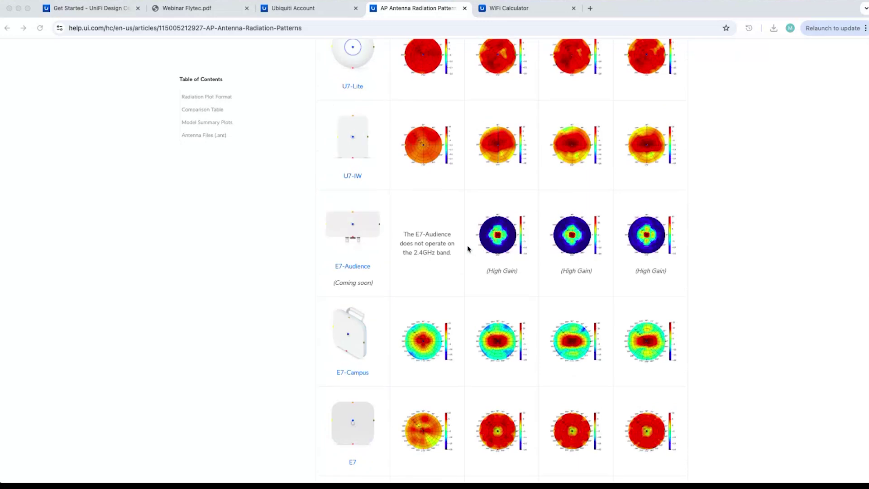
scroll(467, 249, down, 13)
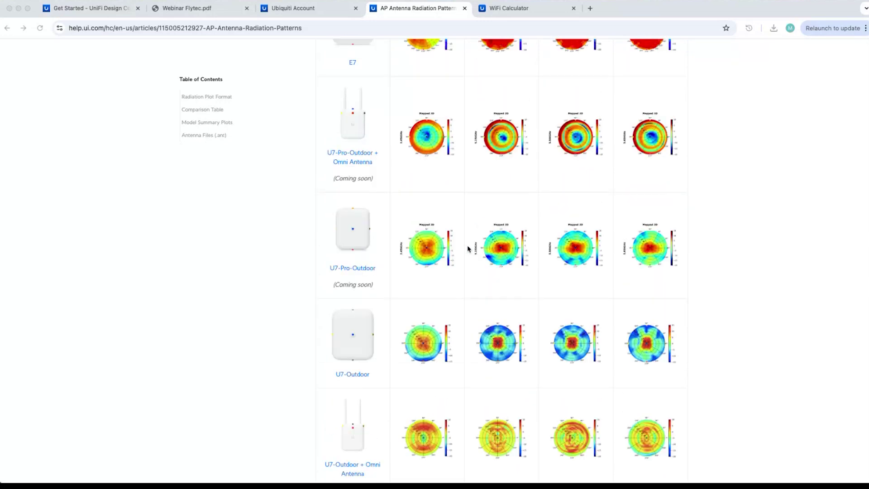
scroll(468, 248, down, 20)
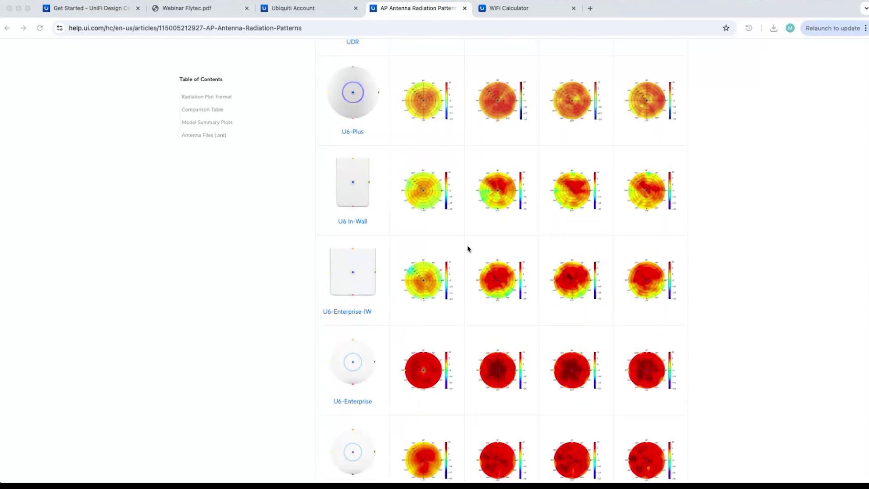
scroll(468, 248, down, 18)
scroll(468, 249, down, 10)
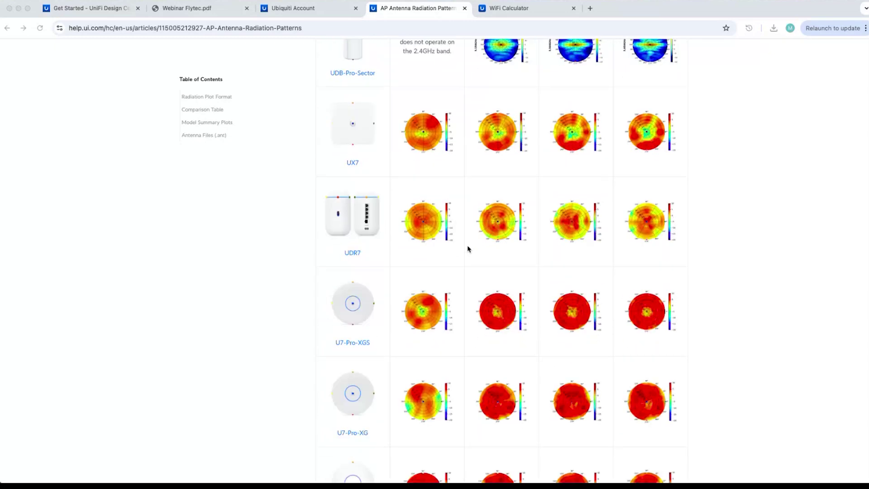
scroll(468, 248, up, 11)
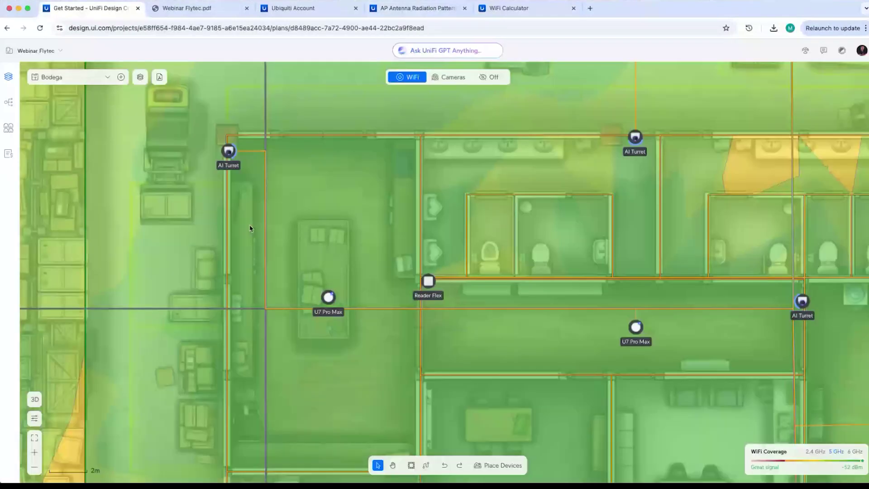
Preview the coverage of a ceiling-mounted U7 Pro Max over the parking area outside the Bodega, and cancel the placement.
drag(250, 228, 467, 333)
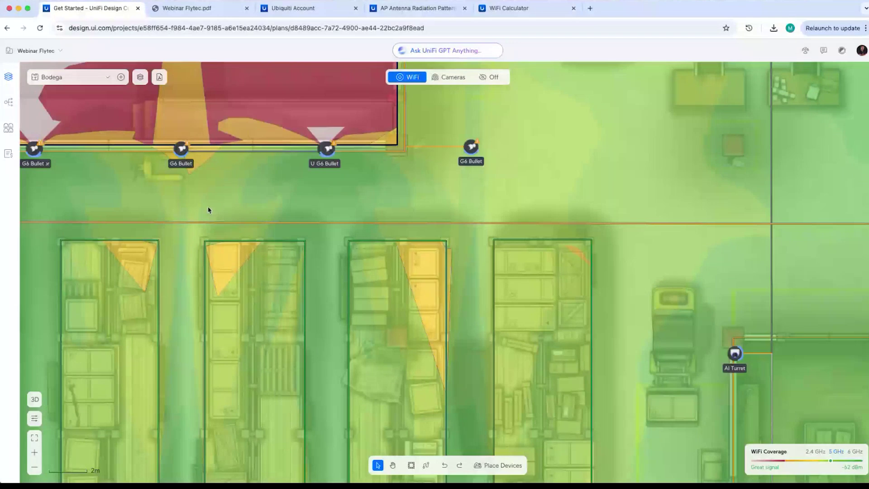
scroll(381, 232, down, 5)
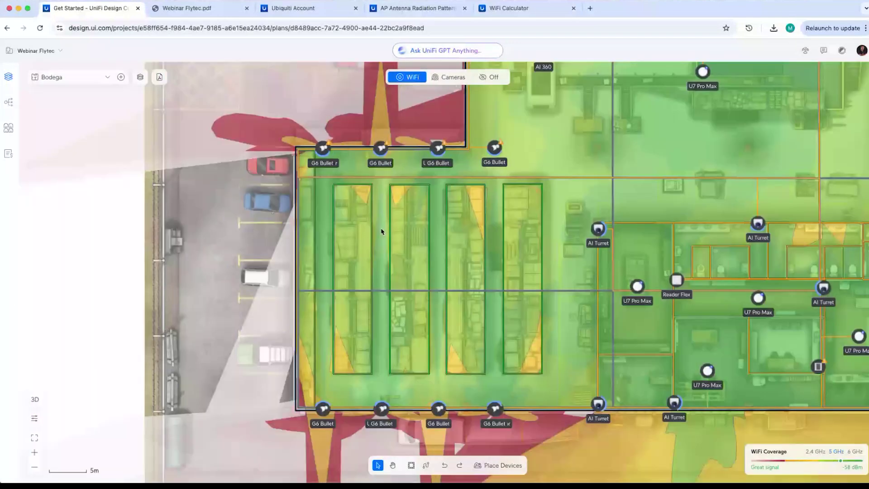
drag(355, 245, 238, 240)
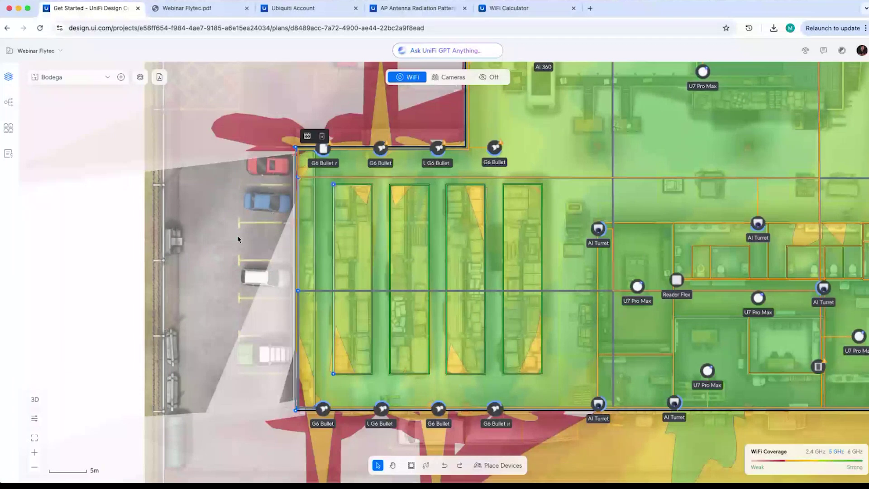
click(506, 465)
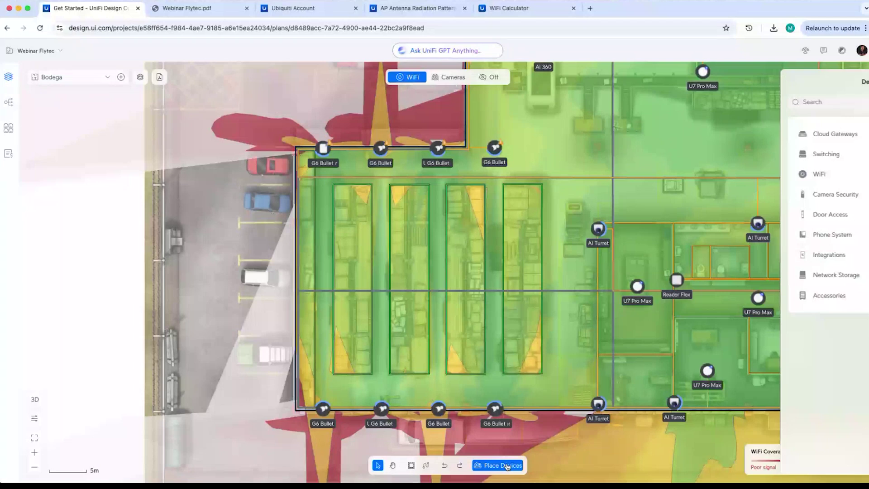
click(819, 174)
click(757, 328)
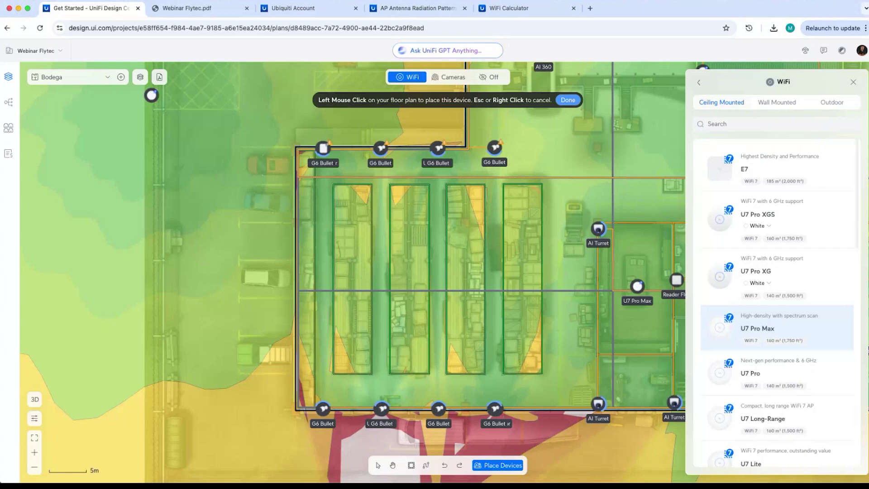
key(Escape)
Switch to the Oficina 1 floor plan and inspect the WiFi coverage and access point placement in its eastern rooms.
click(81, 78)
click(81, 96)
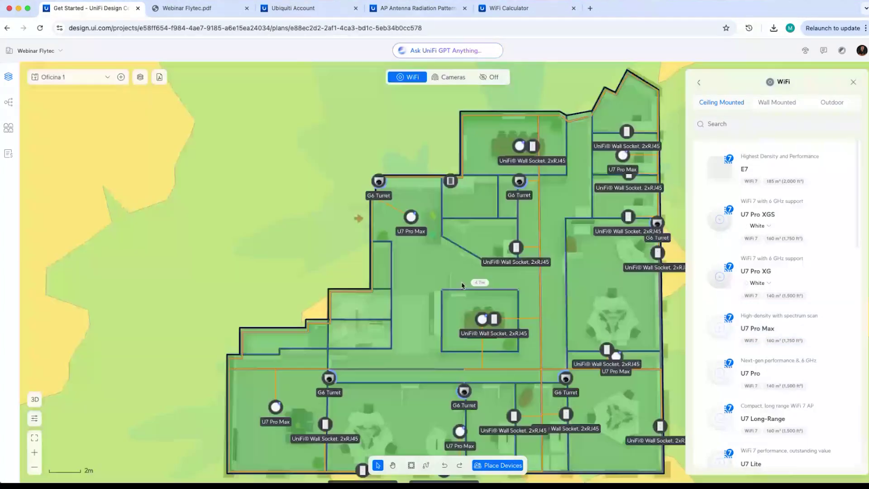
scroll(462, 285, right, 5)
scroll(461, 285, down, 1)
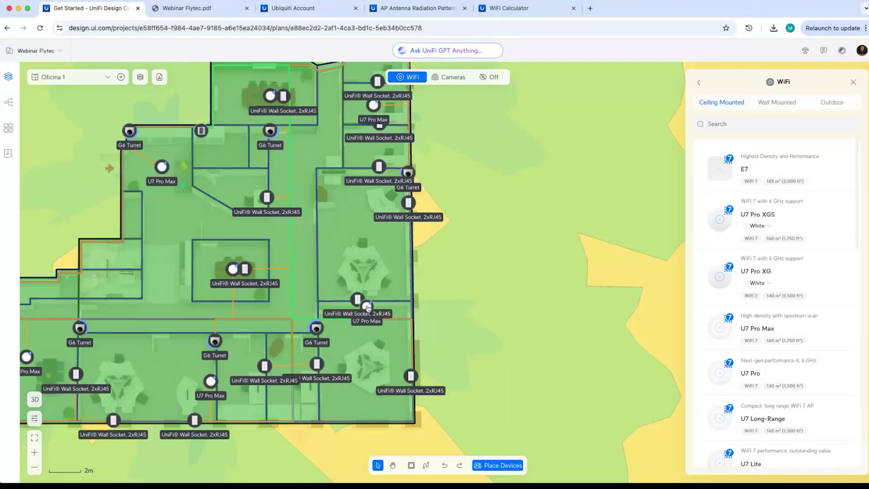
drag(374, 244, 426, 236)
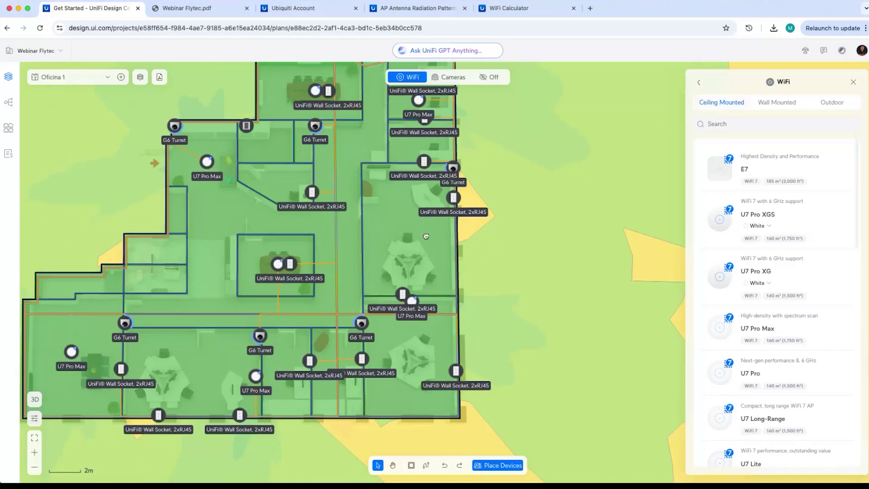
scroll(426, 236, left, 3)
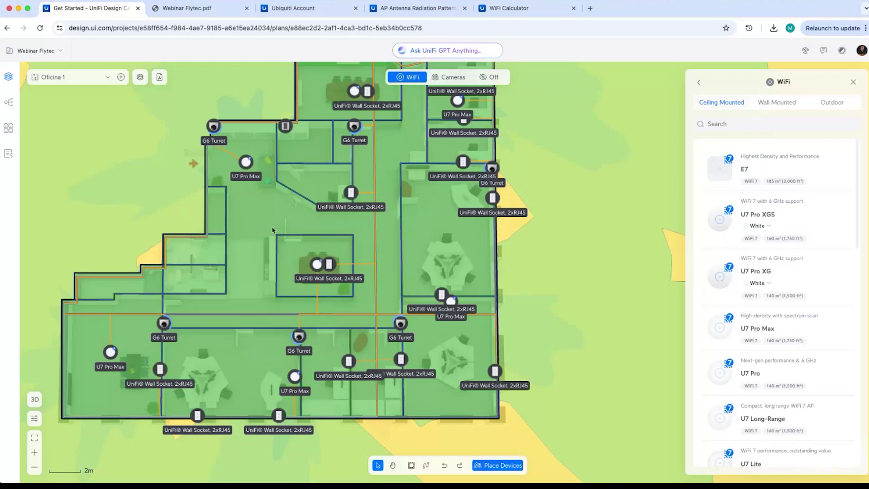
mouse_move(272, 230)
mouse_down()
mouse_move(207, 280)
mouse_move(288, 234)
mouse_up()
scroll(227, 278, up, 2)
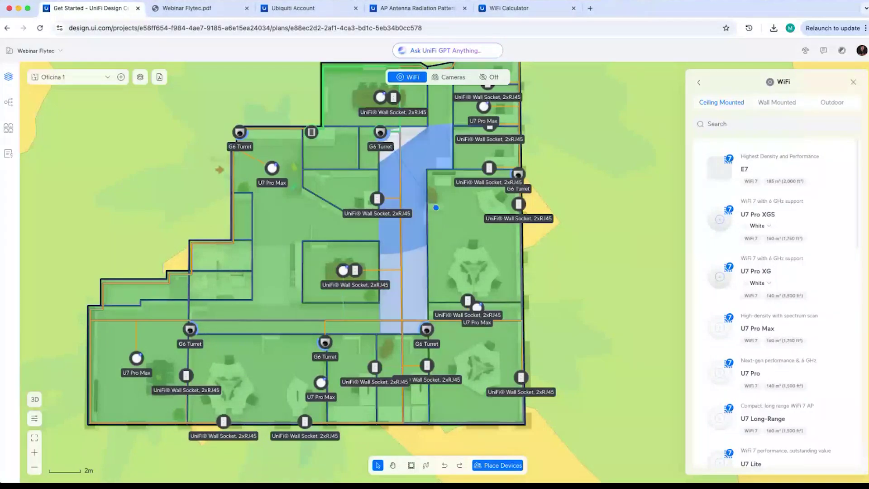
Examine the UDB-Pro to U7-Pro-XGS plots in the AP Antenna Radiation Patterns comparison table, and switch to the Webinar Flytec PDF.
click(405, 11)
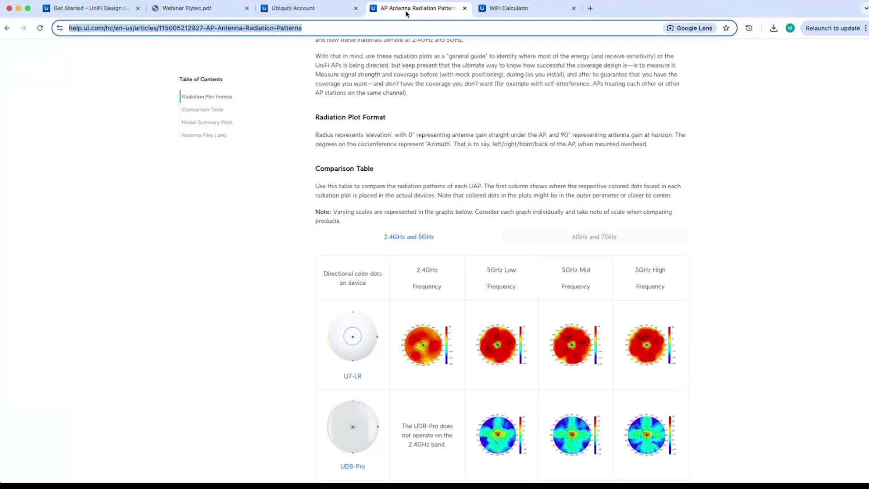
scroll(472, 212, down, 8)
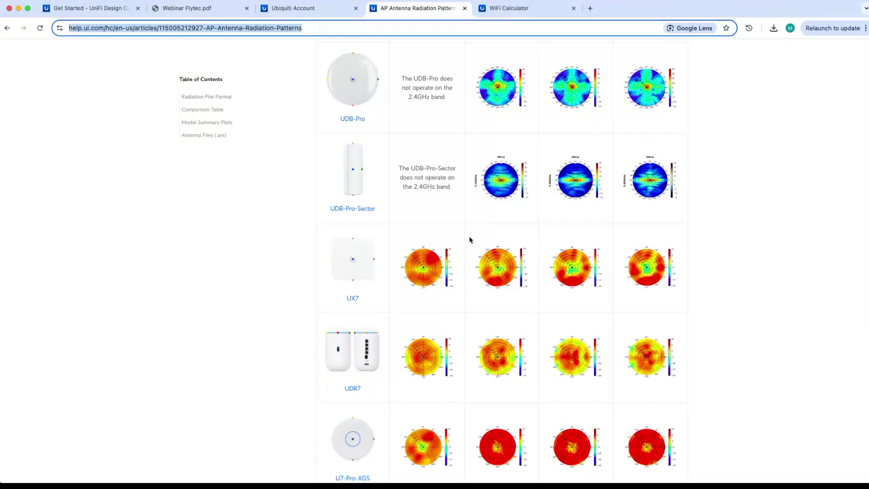
scroll(469, 240, down, 1)
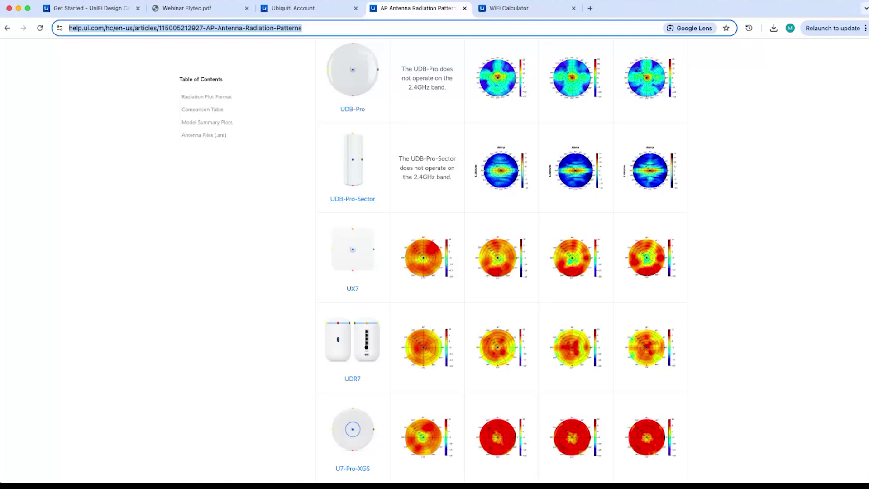
key(super+2)
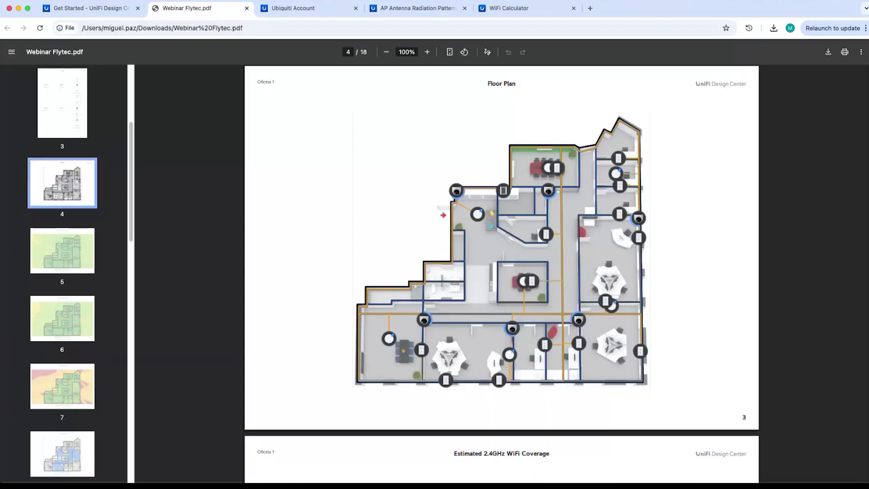